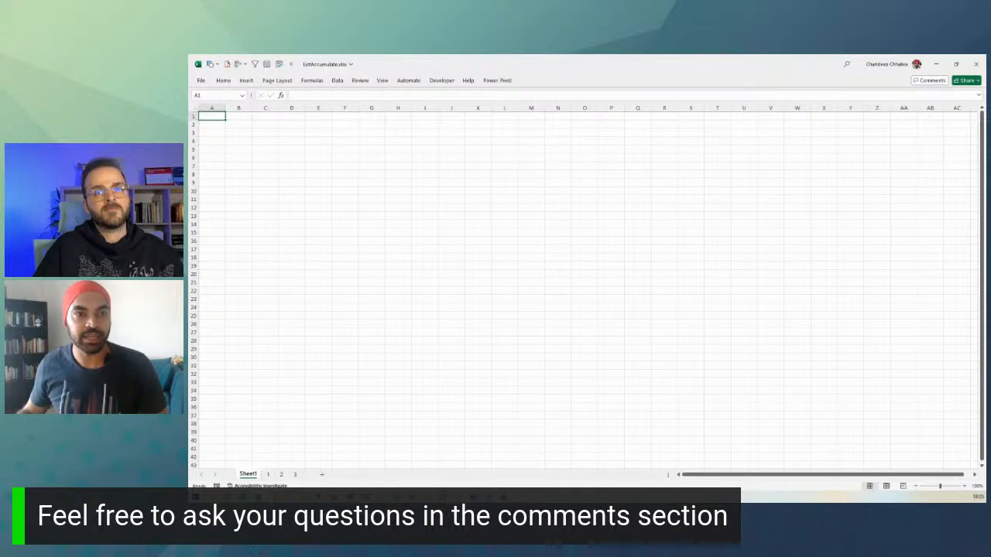
Delete the empty Sheet1 from the ListAccumulate workbook
key("alt+Tab")
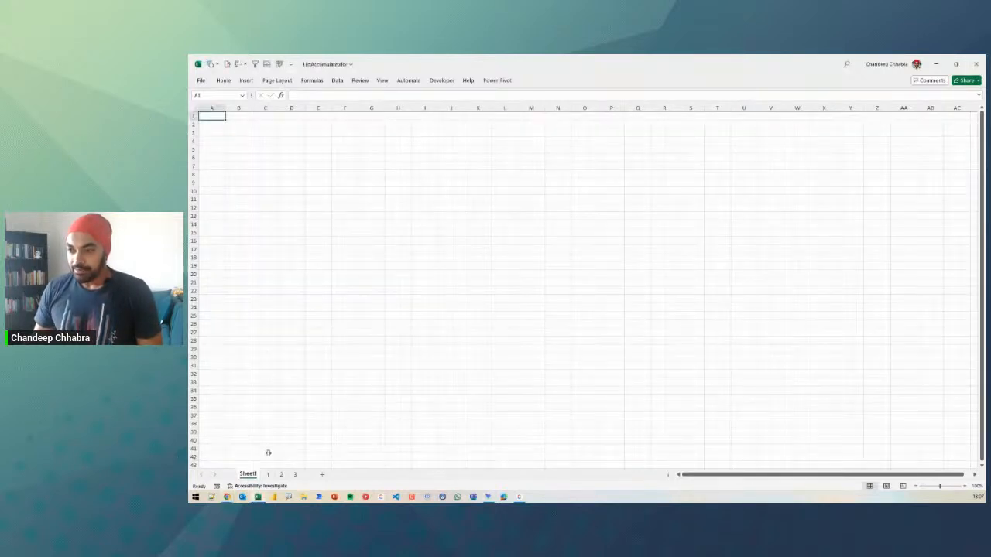
right_click(250, 474)
left_click(283, 362)
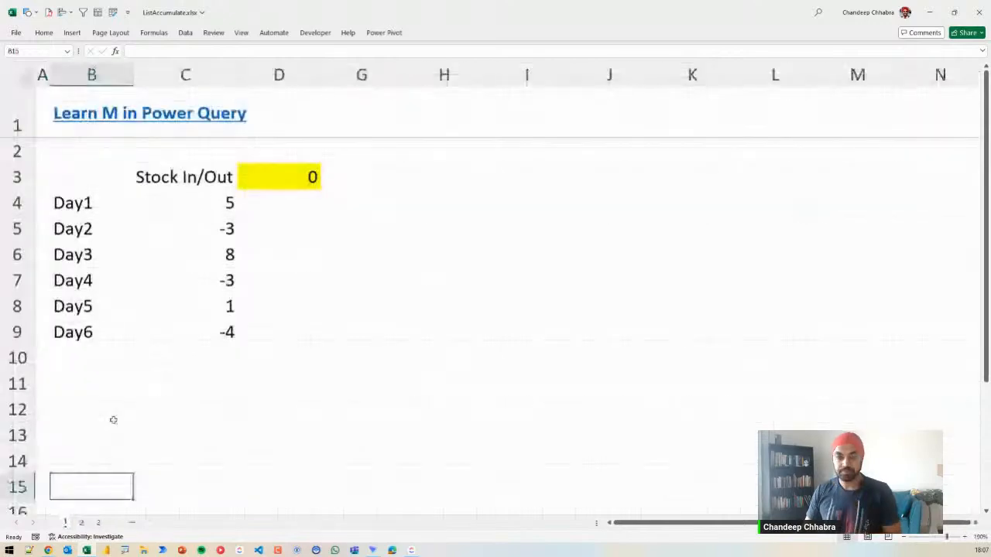
Bracket the Day1 to Day6 labels with a temporary red on-screen pen mark and clear it
left_click(122, 402)
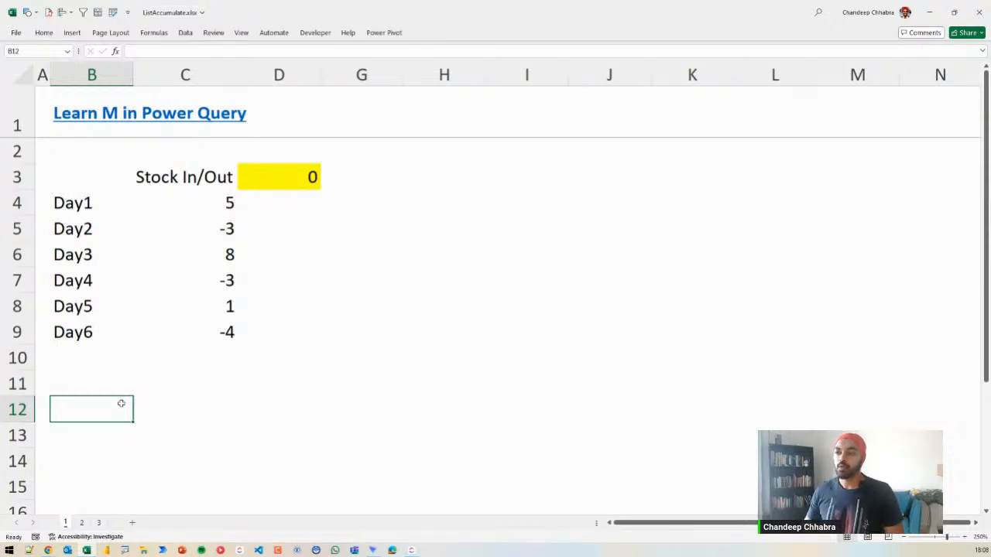
left_click(67, 286)
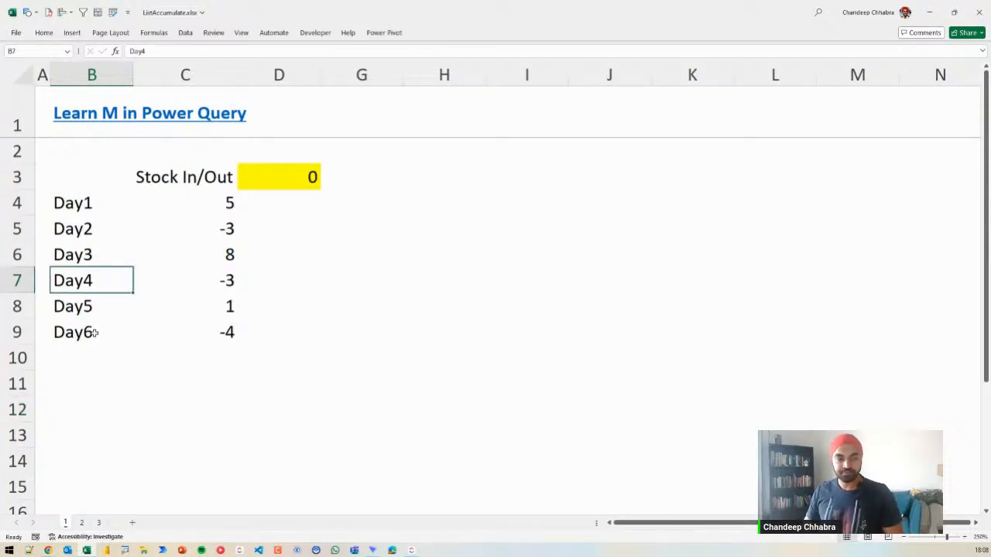
scroll(131, 310, "up", 2, "ctrl")
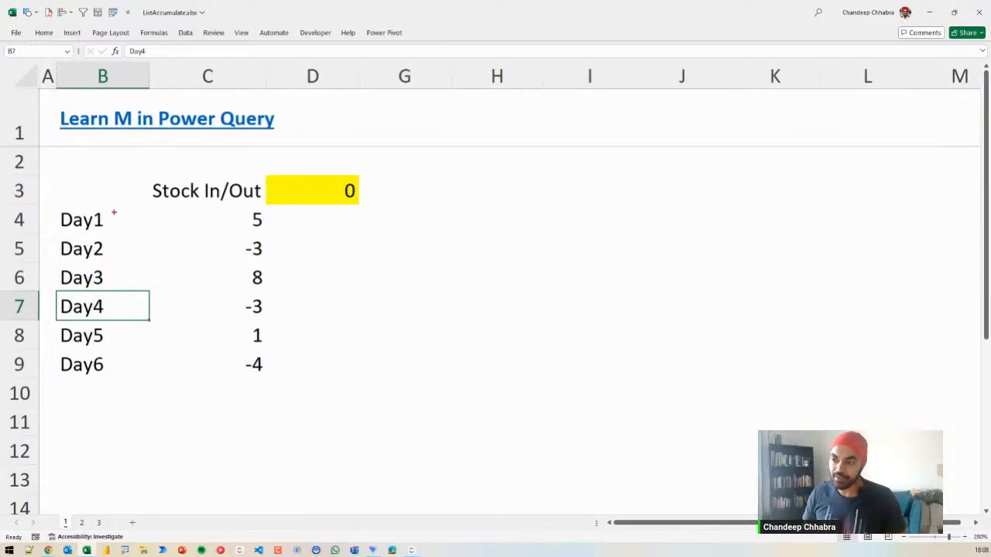
mouse_move(113, 212)
left_mouse_down()
mouse_move(135, 318)
mouse_move(110, 369)
left_mouse_up()
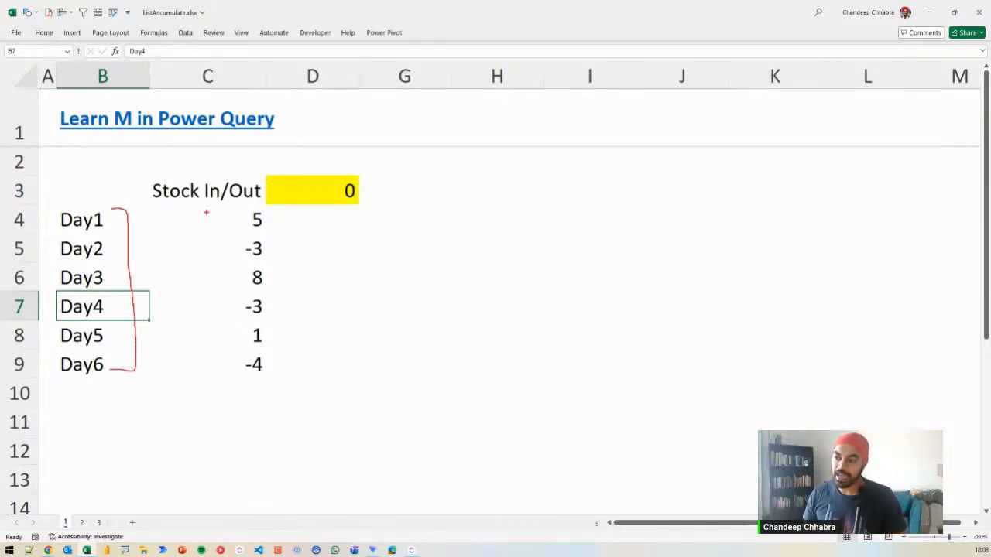
key("Escape")
Mark minus and plus signs beside the Day2 to Day6 stock values with the on-screen pen and clear them
left_click(236, 223)
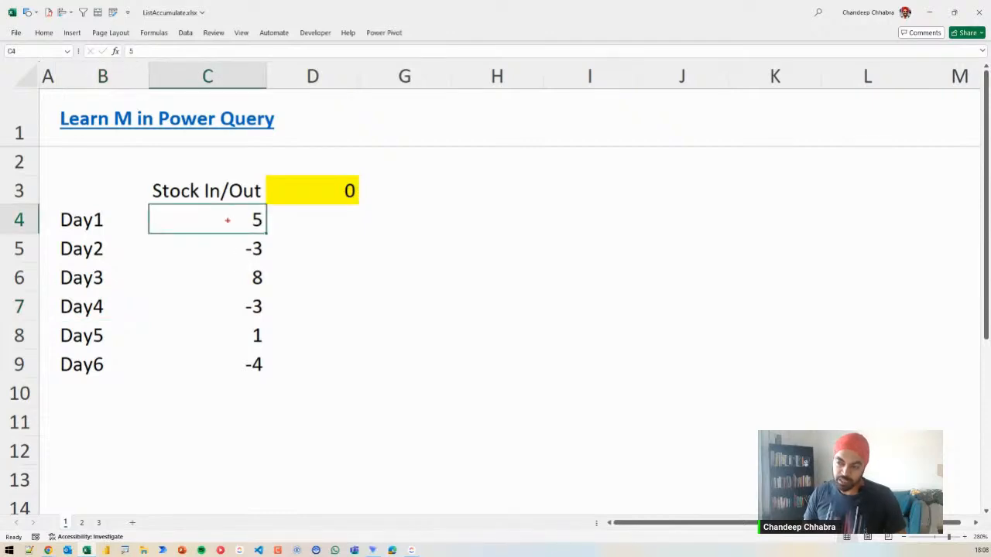
mouse_move(202, 252)
left_mouse_down()
mouse_move(223, 252)
mouse_move(223, 282)
mouse_move(232, 281)
left_mouse_up()
left_click_drag(222, 272, 230, 338)
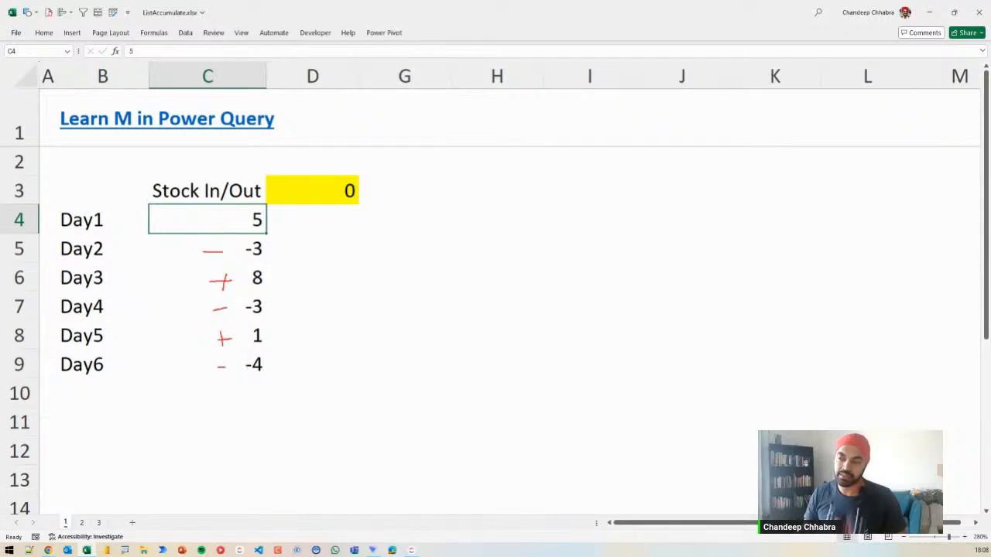
key("Escape")
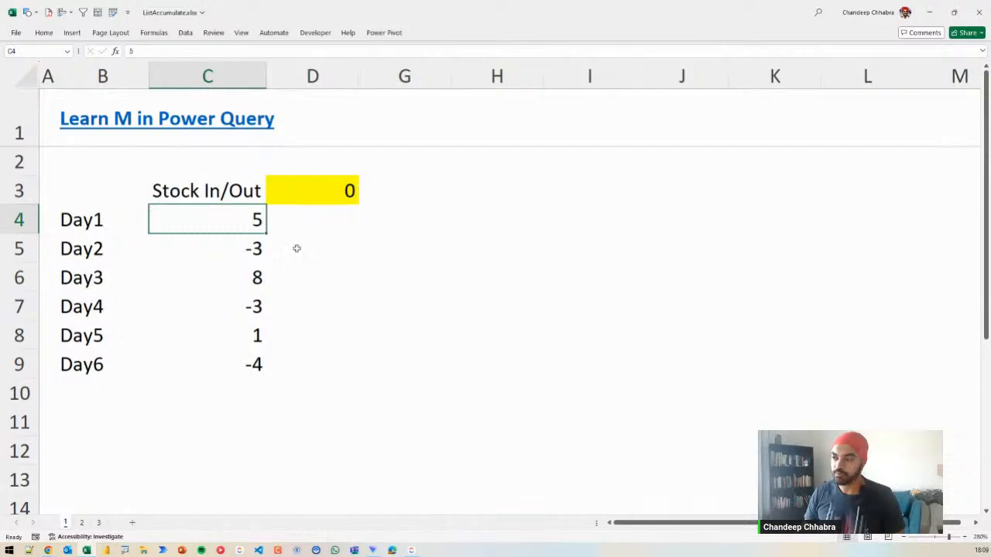
Enter the running balance formula =C4+D3 in cell D4 for Day1
left_click(318, 230)
mouse_move(360, 184)
left_mouse_down()
mouse_move(338, 171)
mouse_move(348, 169)
left_mouse_up()
key("Escape")
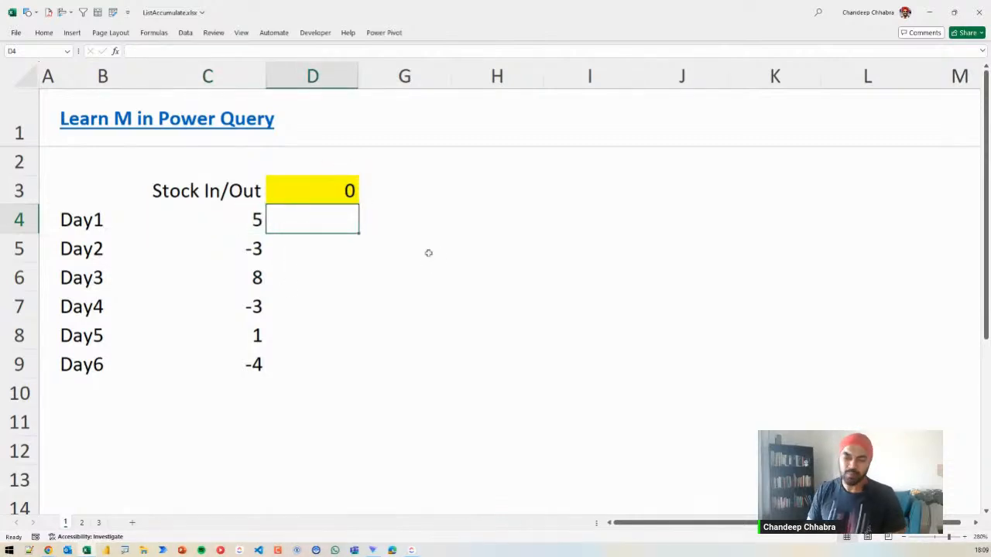
type("=")
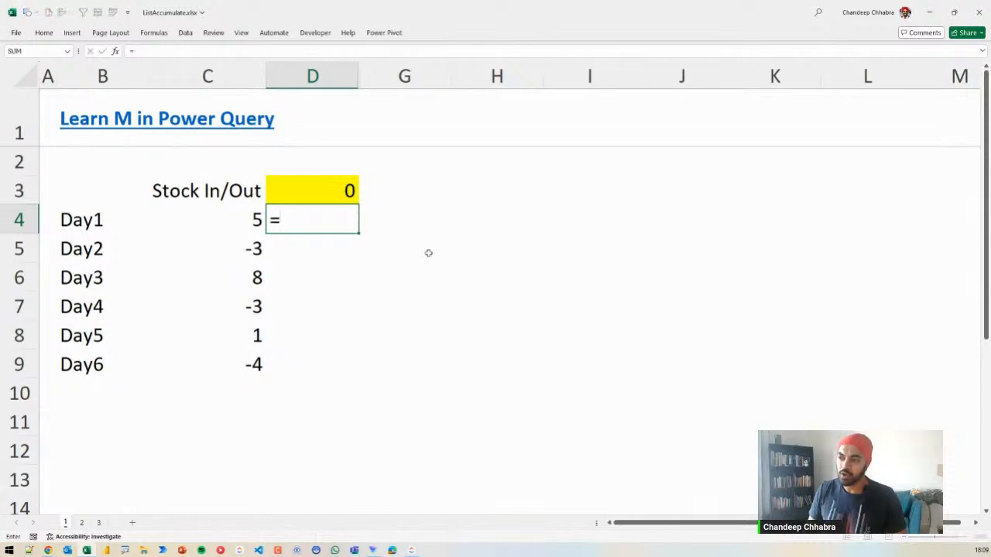
key("Left")
type("+")
key("Up")
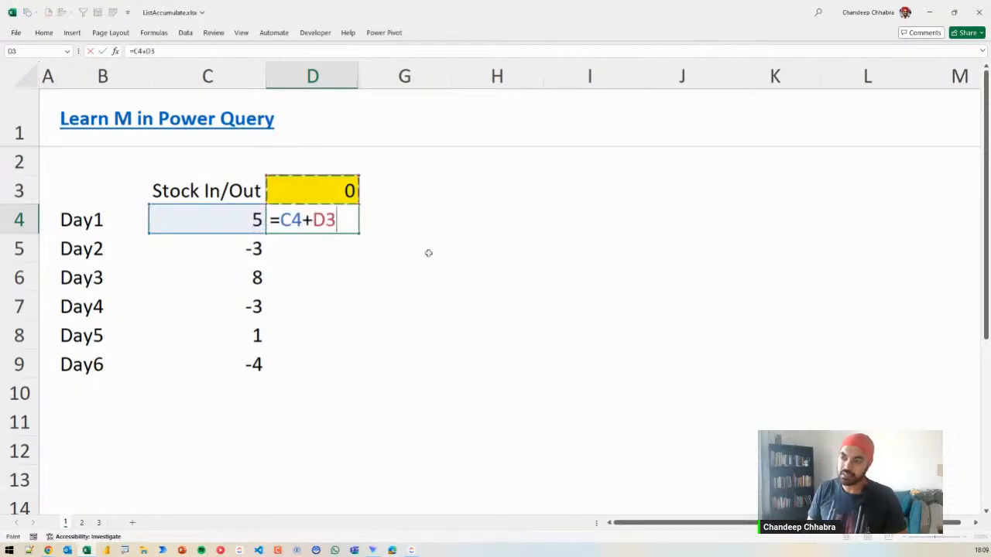
key("Return")
Fill the running balance formula from D4 down to D9 for the remaining days
key("Left")
key("ctrl+Down")
key("Right")
key("ctrl+shift+Up")
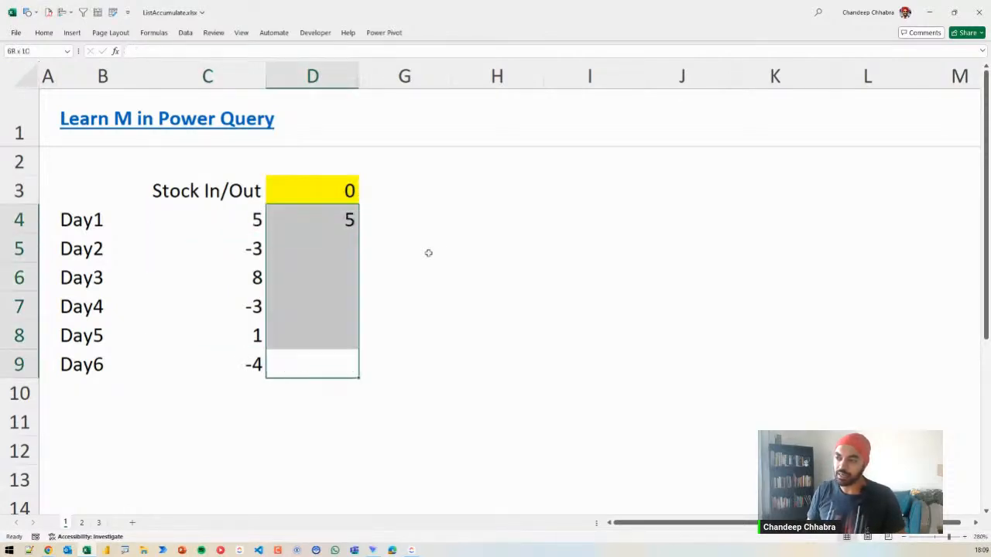
key("ctrl+d")
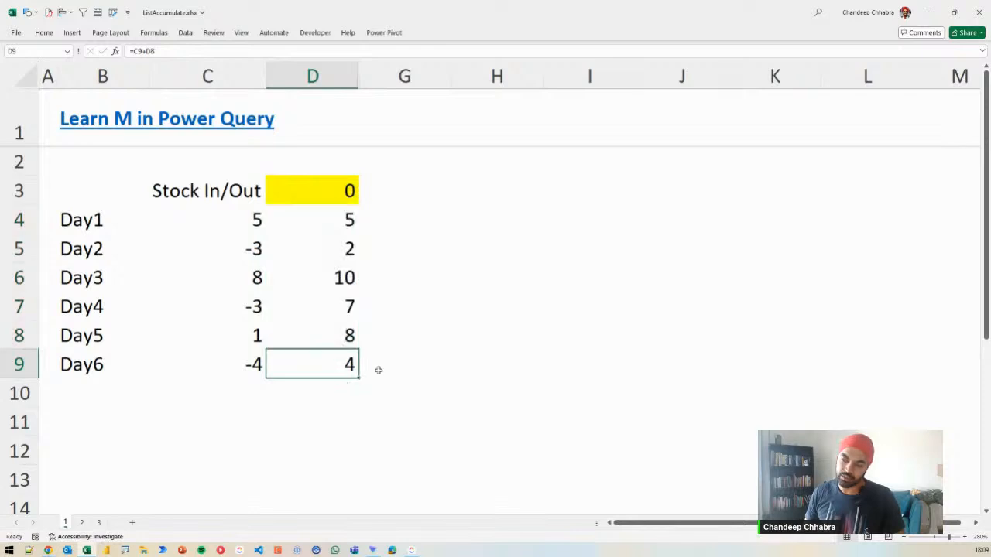
Inspect the formula in D4, marking the starting value in D3 and the Day1 stock value with the on-screen pen
left_click(336, 220)
key("F2")
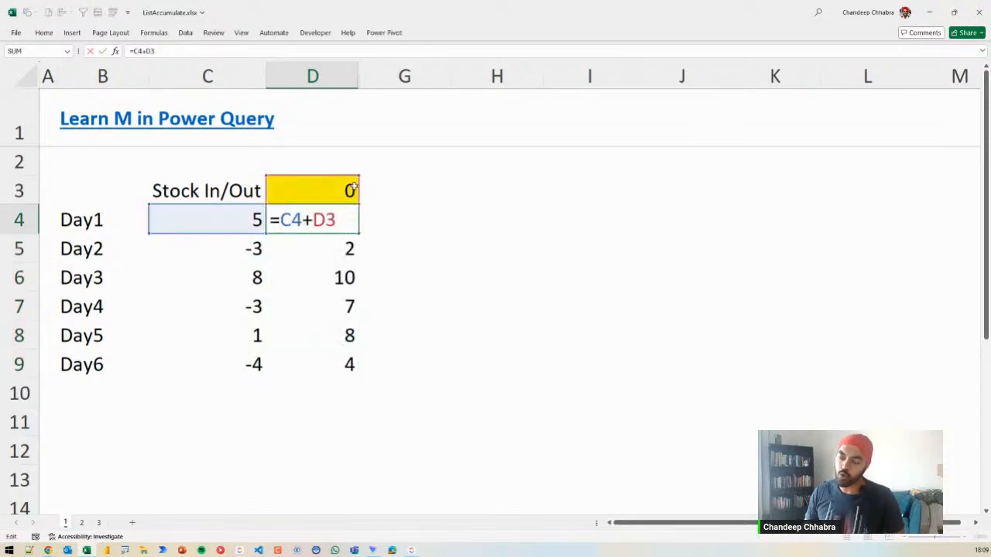
mouse_move(356, 183)
left_mouse_down()
mouse_move(350, 174)
mouse_move(341, 200)
mouse_move(359, 176)
left_mouse_up()
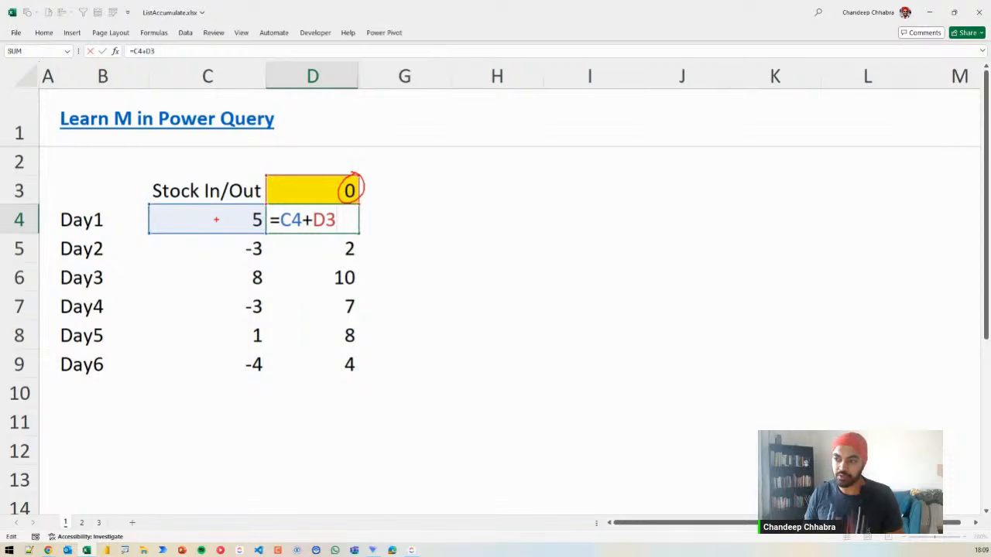
left_click_drag(224, 219, 242, 216)
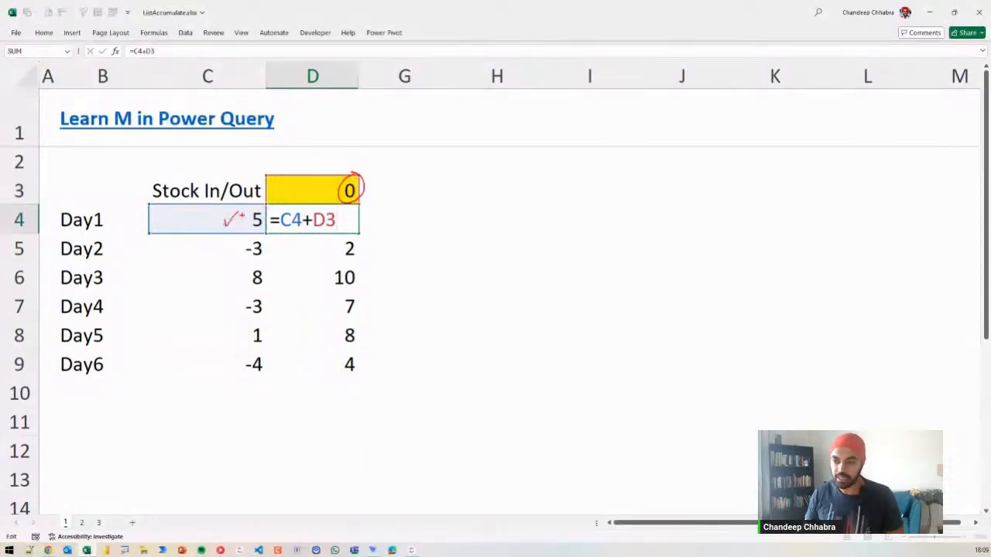
key("Escape")
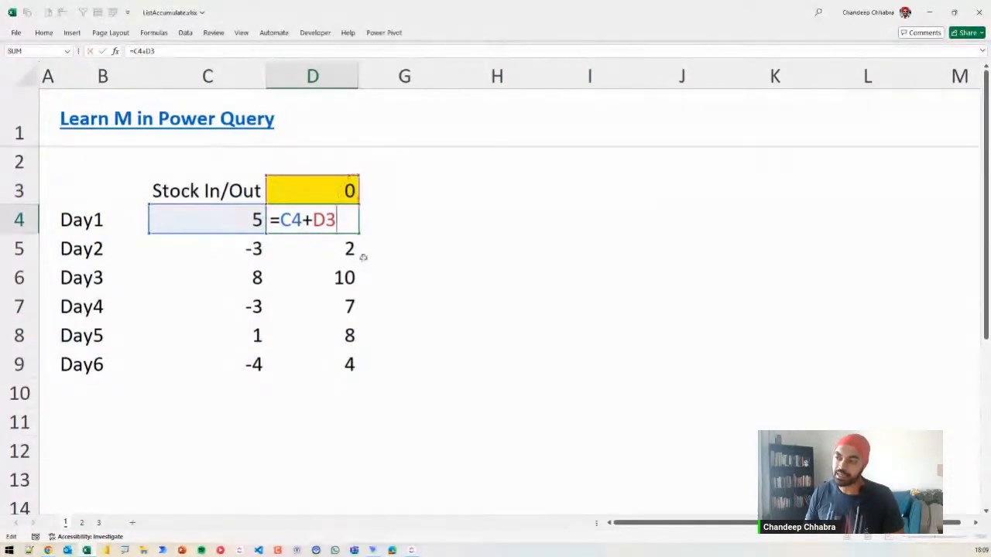
key("Return")
Mark how the balance carries from Day2 down to Day6 with the on-screen pen, and inspect the formula in D9
left_click_drag(225, 247, 233, 248)
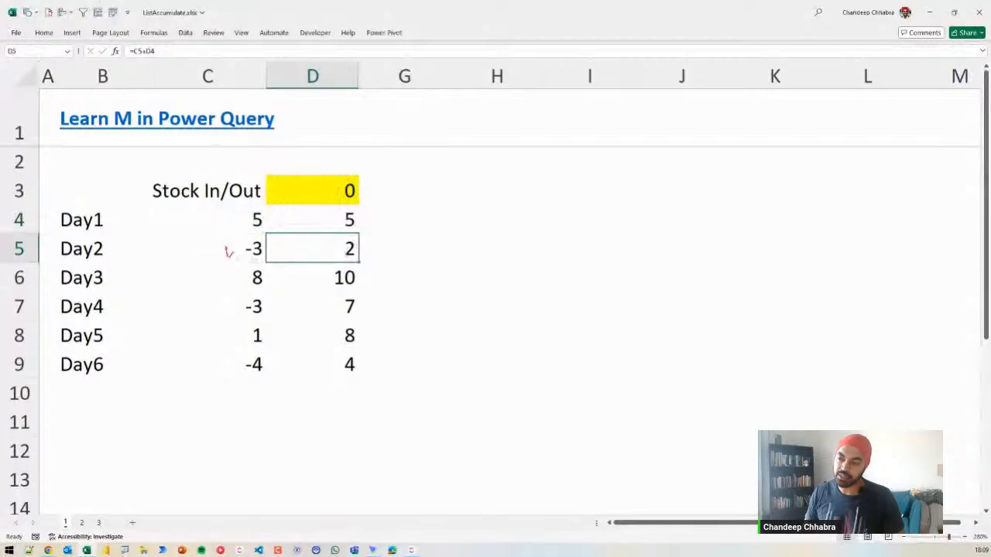
mouse_move(371, 243)
left_mouse_down()
mouse_move(371, 257)
mouse_move(389, 255)
mouse_move(375, 367)
mouse_move(386, 354)
left_mouse_up()
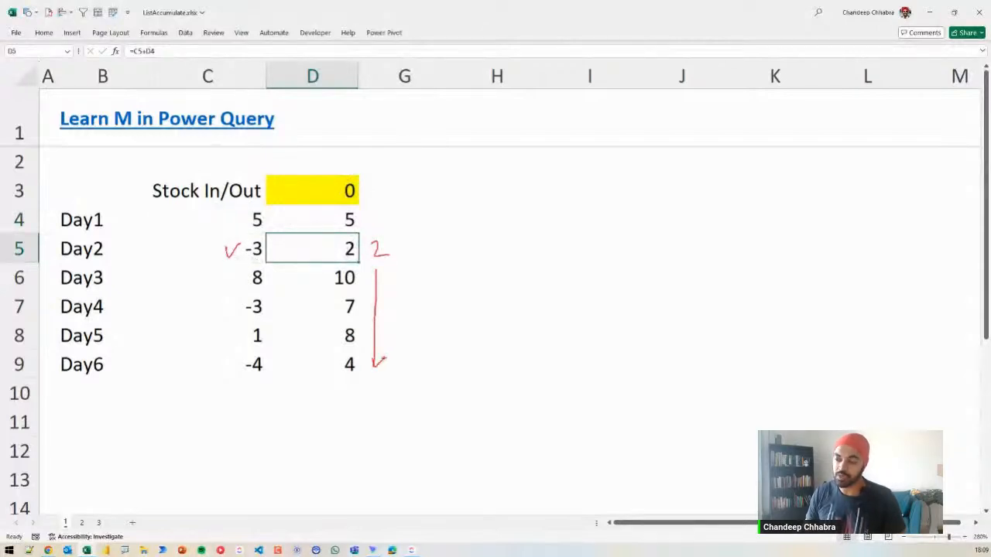
key("Escape")
key("ctrl+Down")
key("F2")
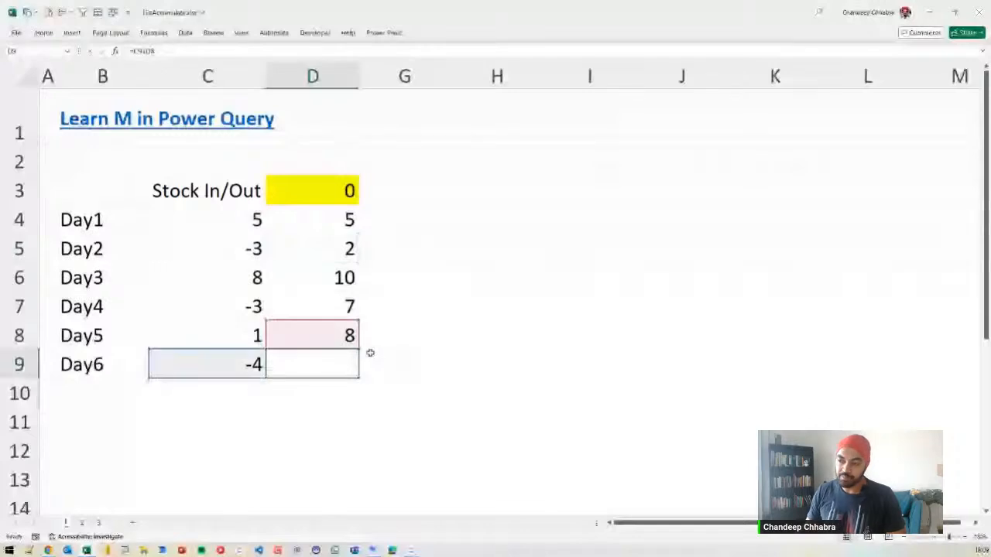
key("Escape")
Total the Stock In/Out values in C10 with =SUM(StockInOut)
left_click(243, 389)
key("alt+equal")
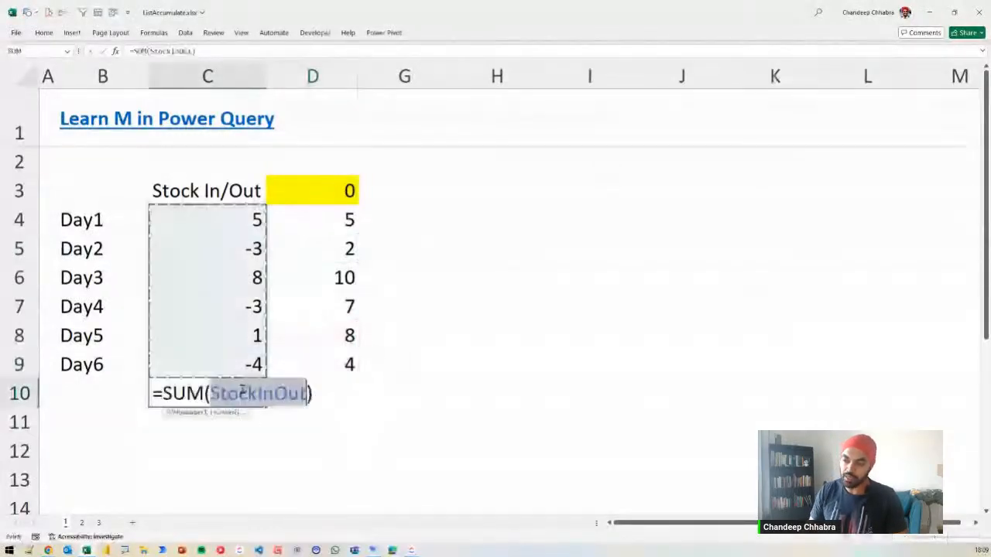
key("Return")
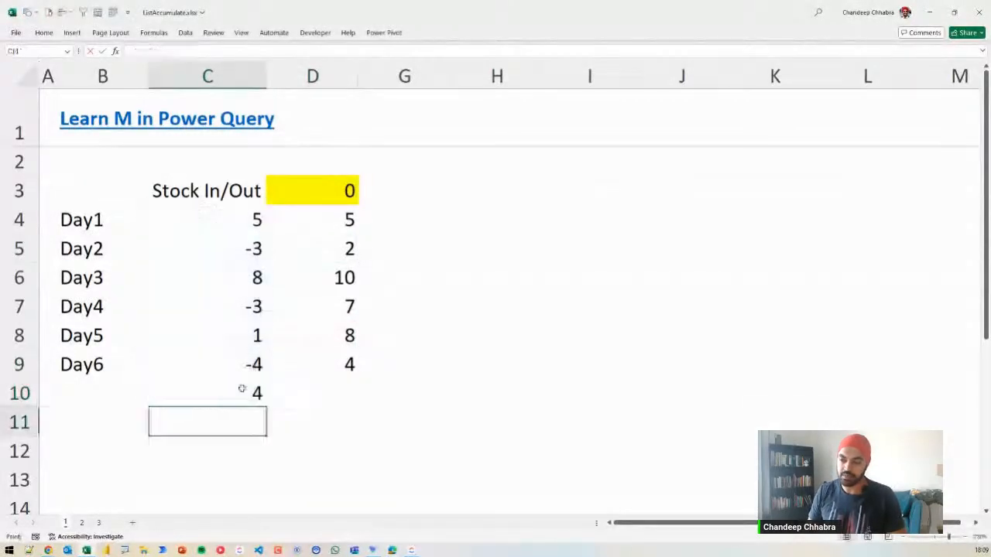
Delete the SUM formula from cell C10
left_click(242, 395)
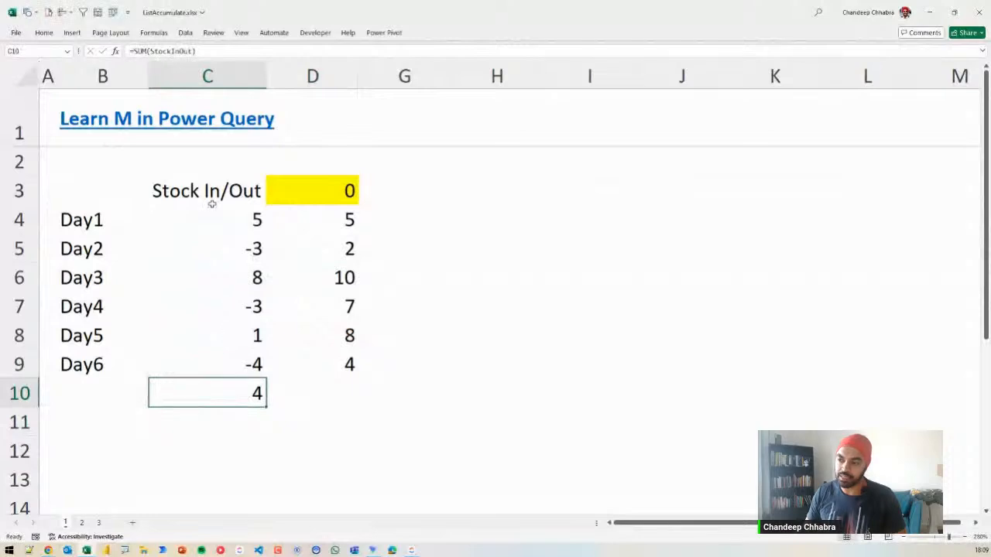
key("F2")
key("Escape")
key("Delete")
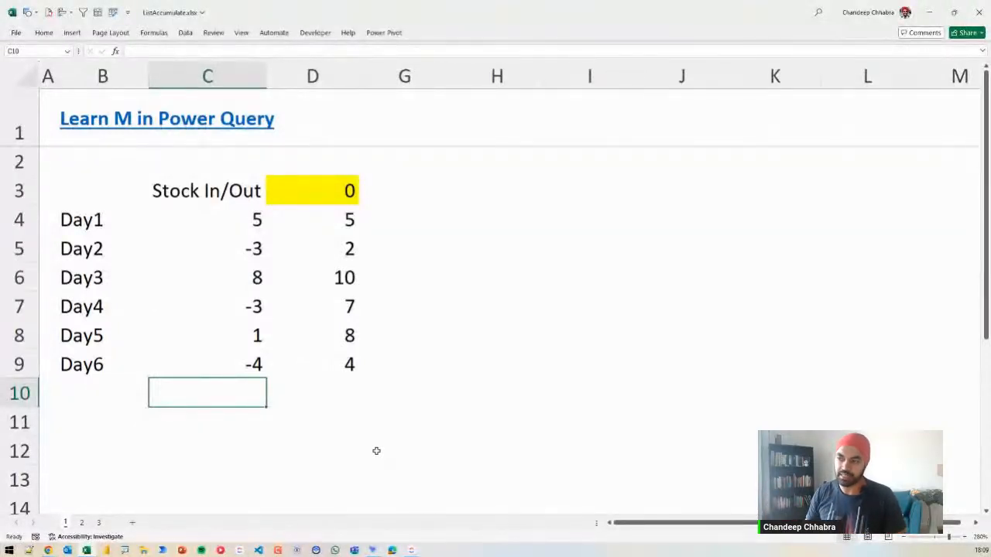
Review the formula in D4, circle the final balance in D9, and outline the stock values with an arrow to that result
left_click(333, 220)
key("F2")
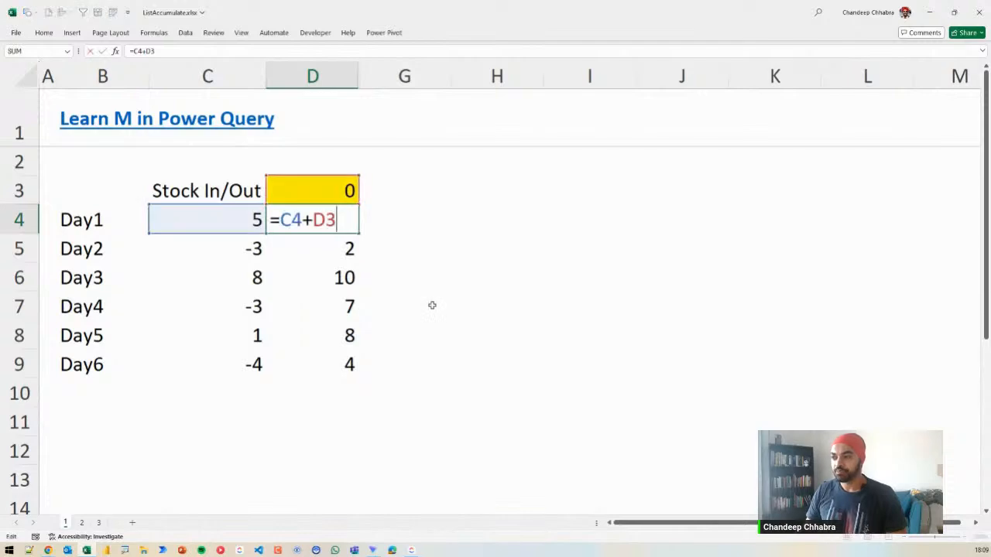
key("Escape")
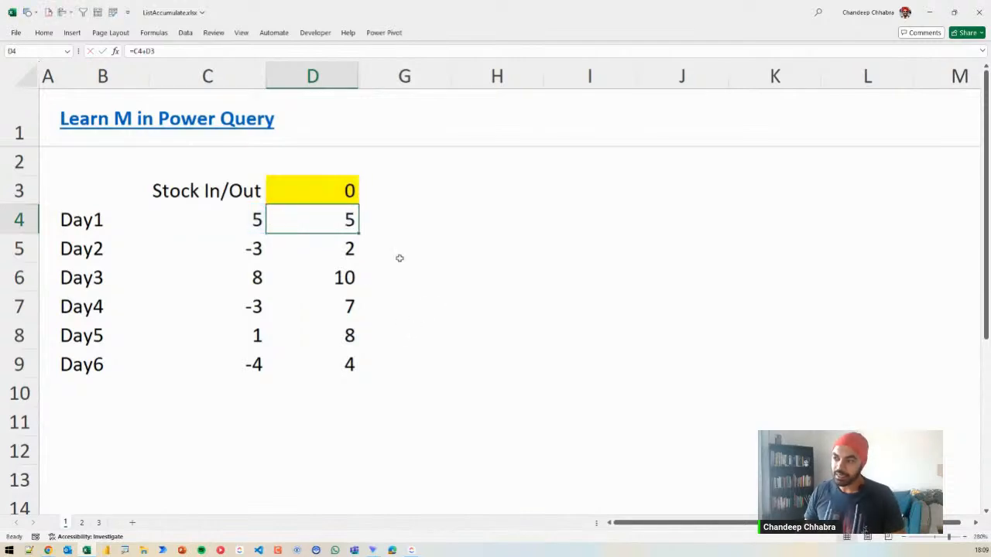
mouse_move(372, 358)
left_mouse_down()
mouse_move(353, 347)
mouse_move(323, 371)
mouse_move(364, 379)
mouse_move(373, 348)
left_mouse_up()
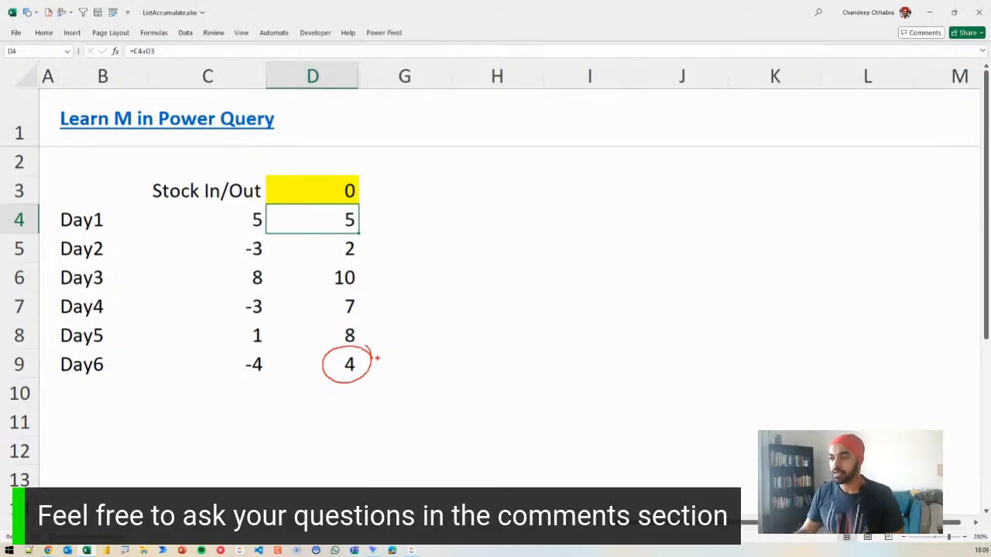
key("Escape")
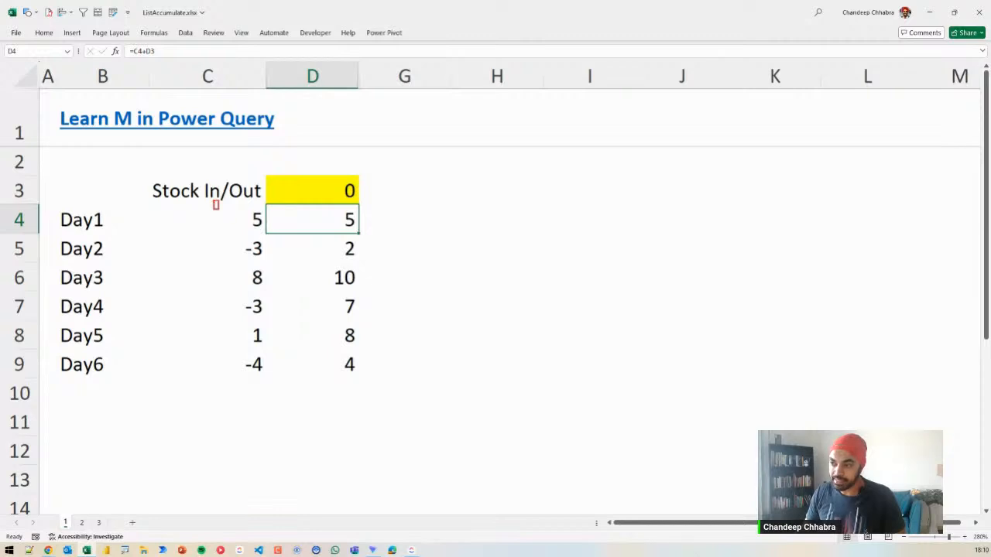
mouse_move(213, 201)
left_mouse_down()
mouse_move(234, 333)
mouse_move(269, 377)
mouse_move(313, 405)
mouse_move(336, 377)
left_mouse_up()
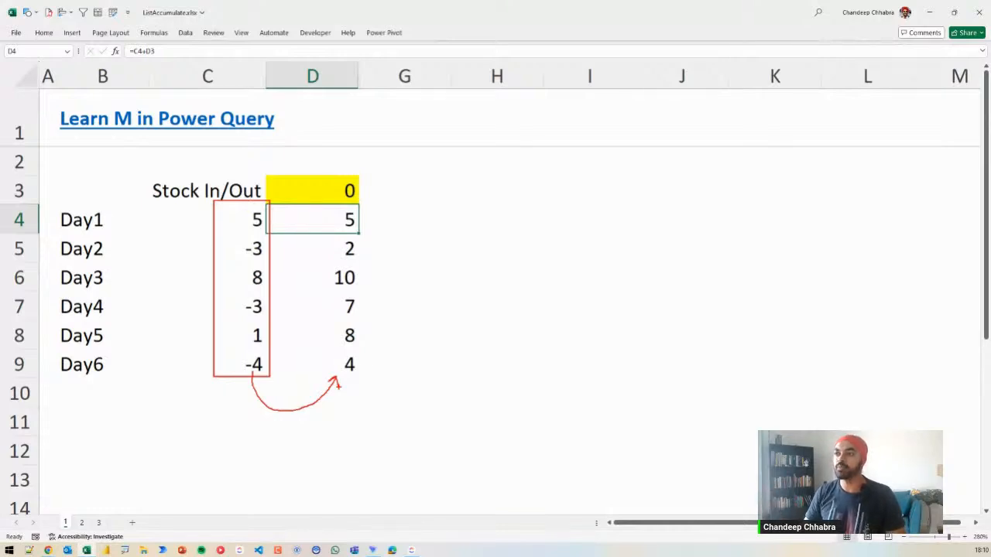
Load the StockInOut range C4:C9 into the Power Query Editor and maximize the editor window
mouse_move(240, 249)
left_mouse_down()
mouse_move(232, 358)
mouse_move(226, 210)
left_mouse_up()
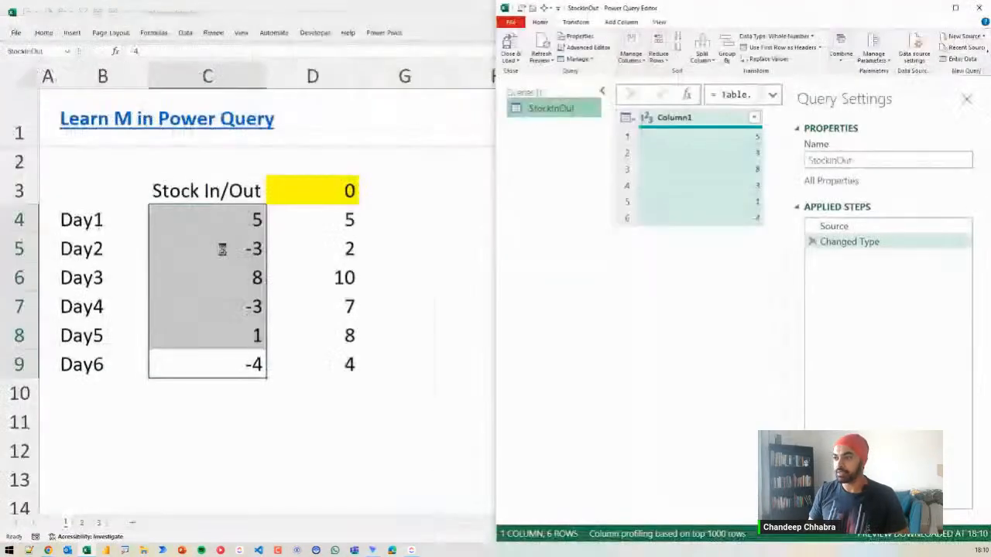
key("super+Right")
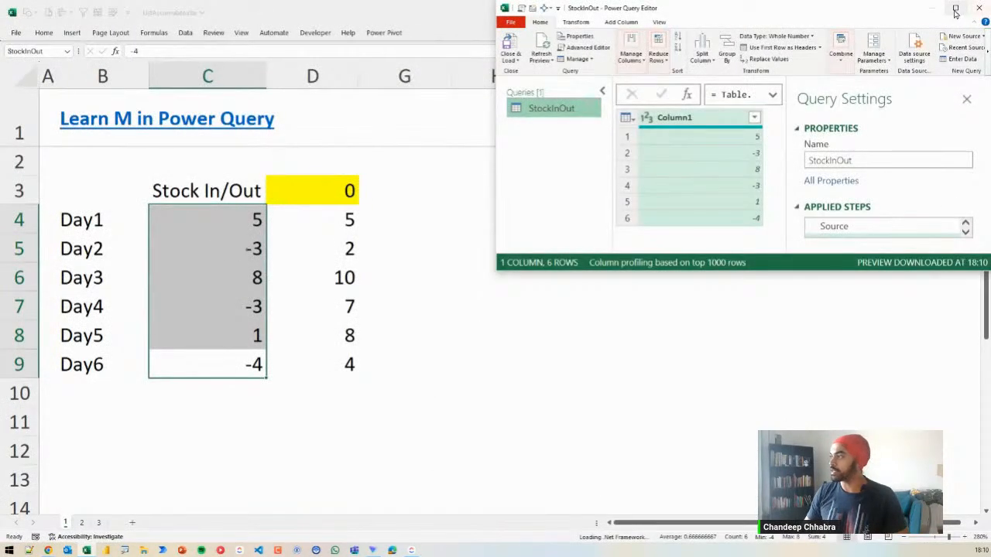
left_click(956, 9)
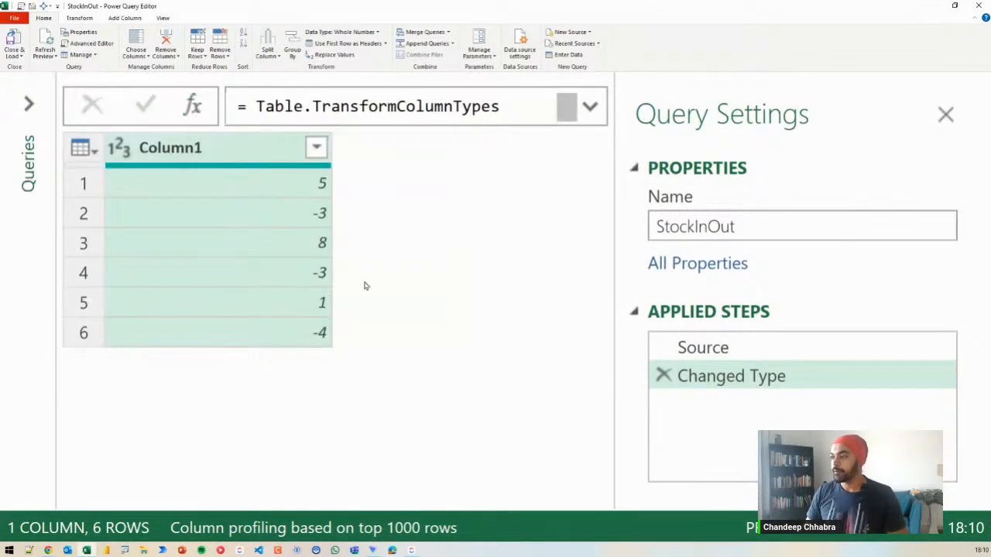
Remove the Changed Type step from the StockInOut query and narrow the Query Settings pane
left_click(663, 375)
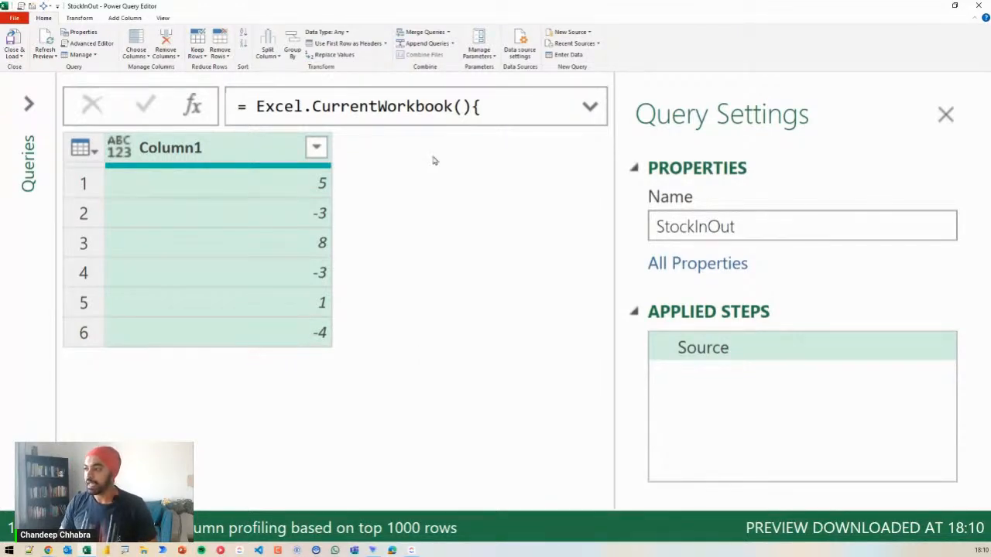
left_click_drag(615, 190, 887, 195)
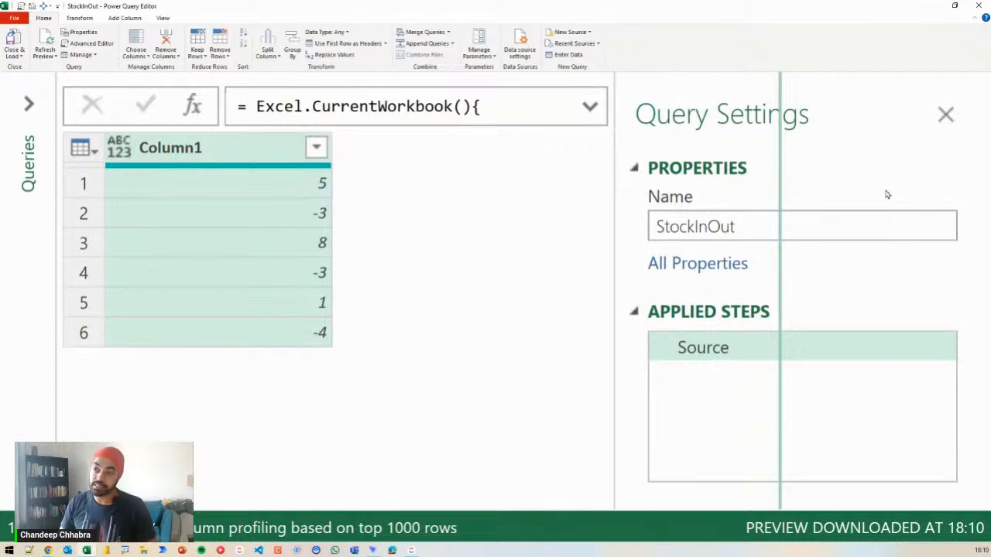
Outline the Column1 table, draw an arrow from it labelled "LIST", and clear the annotations
left_click_drag(886, 195, 887, 194)
left_click_drag(63, 126, 363, 400)
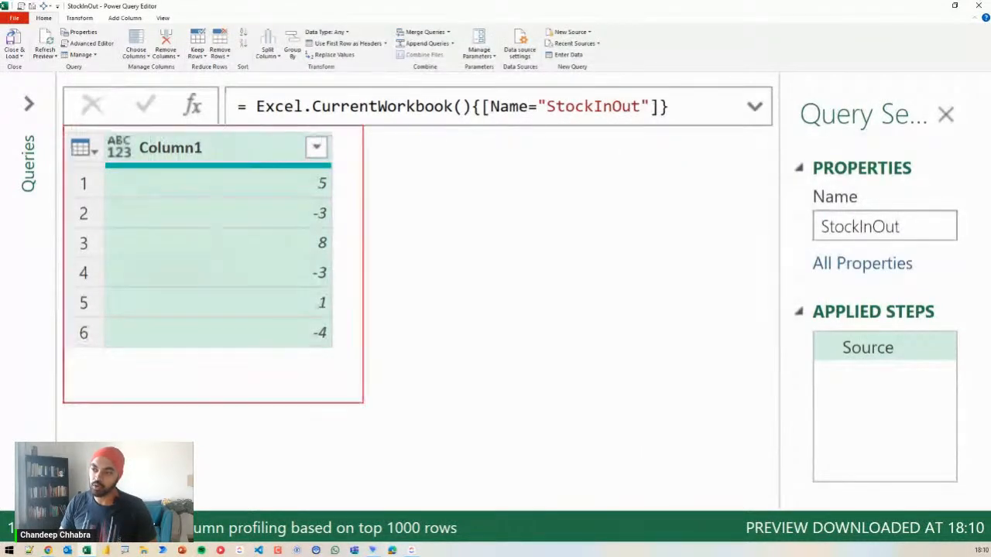
mouse_move(348, 284)
left_mouse_down()
mouse_move(382, 283)
mouse_move(392, 303)
mouse_move(447, 311)
left_mouse_up()
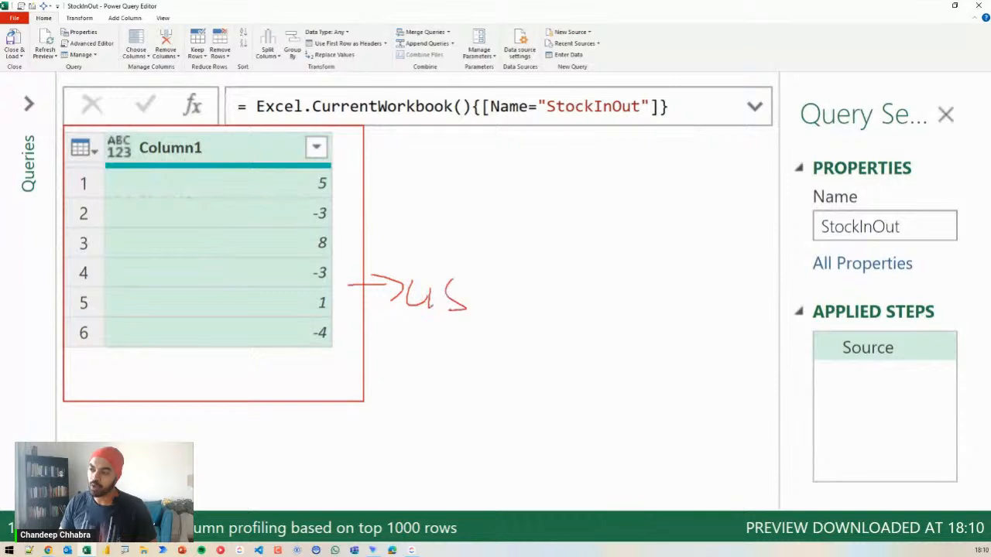
left_click_drag(497, 277, 495, 308)
left_click_drag(483, 275, 541, 272)
key("Escape")
Drill down into Column1 to convert it to a list, and temporarily write 4 below the values as an annotation
left_click(216, 151)
right_click(216, 152)
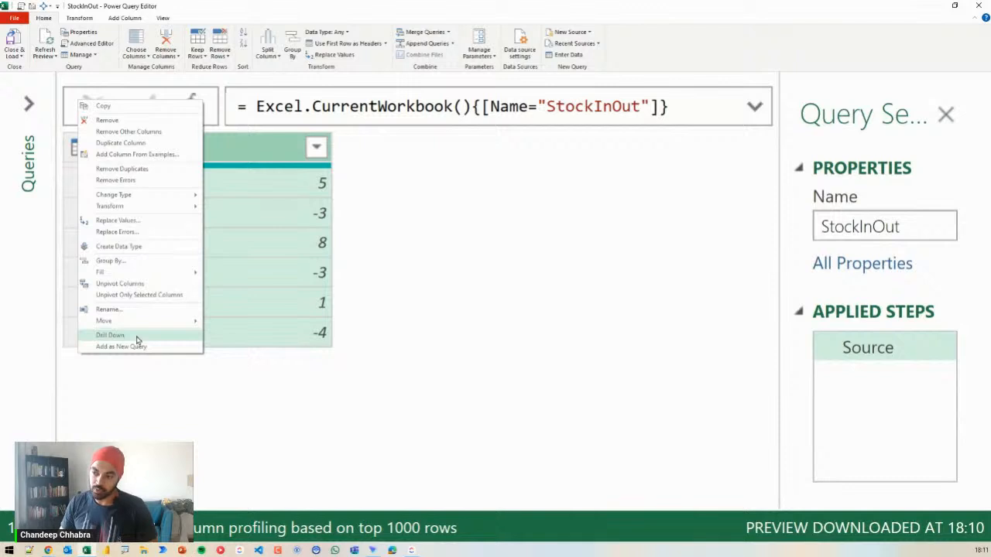
left_click(110, 336)
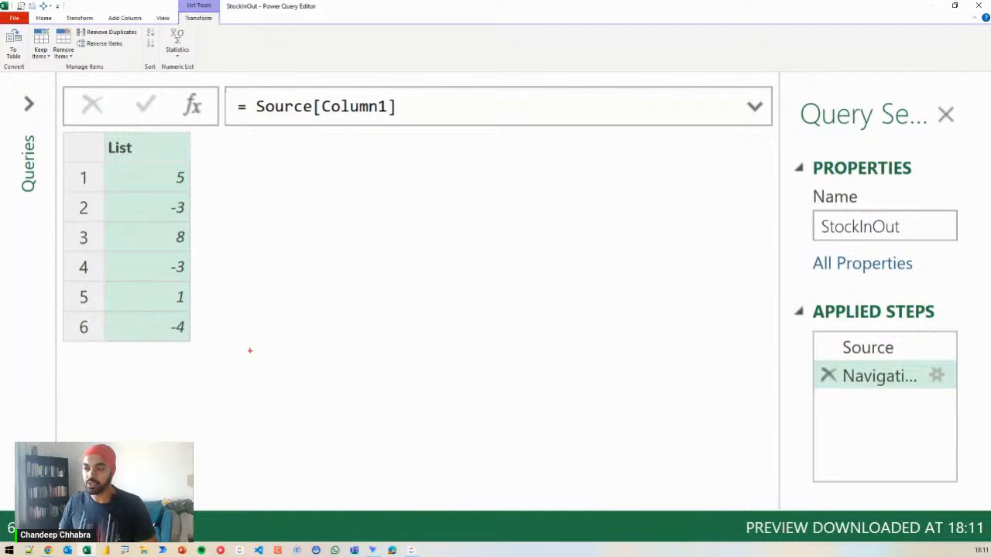
mouse_move(242, 337)
left_mouse_down()
mouse_move(262, 359)
mouse_move(255, 382)
left_mouse_up()
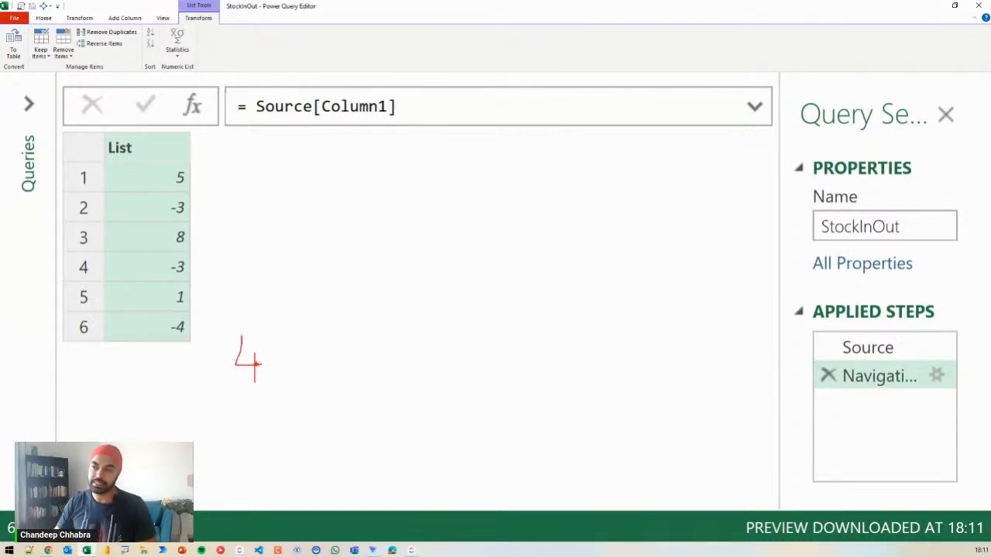
key("Escape")
Add a custom step after Navigation and insert List.Accumulate before Column1 in its formula
left_click(192, 105)
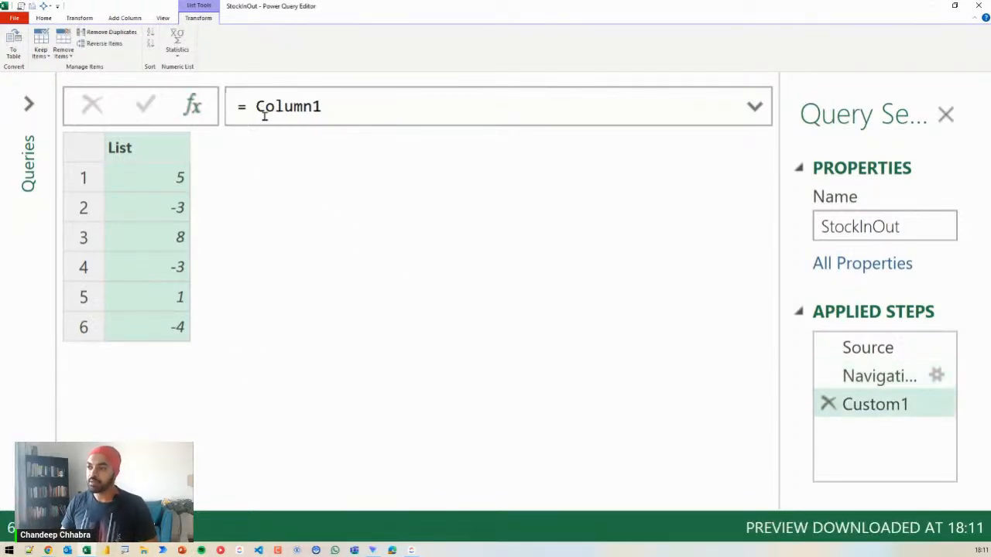
left_click(257, 108)
type("List.A")
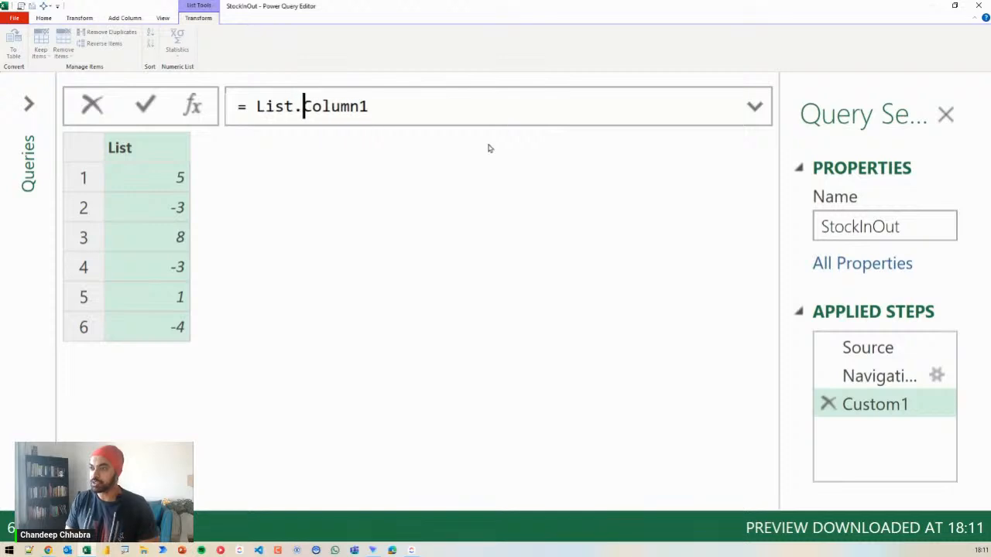
type("ccumula")
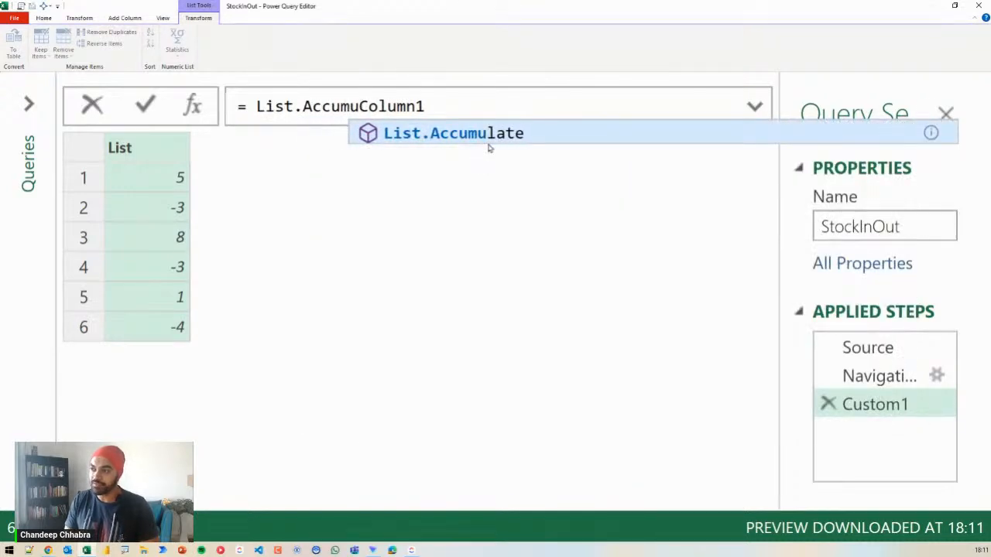
type("te")
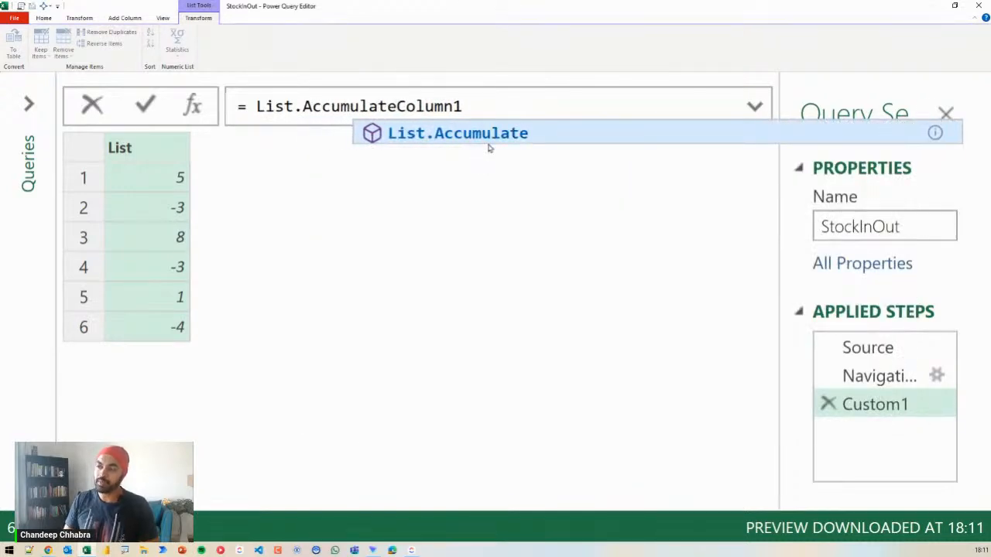
Expand the formula area, add an opening parenthesis after List.Accumulate, and put Column1 on its own line
left_click(755, 107)
left_click(755, 108)
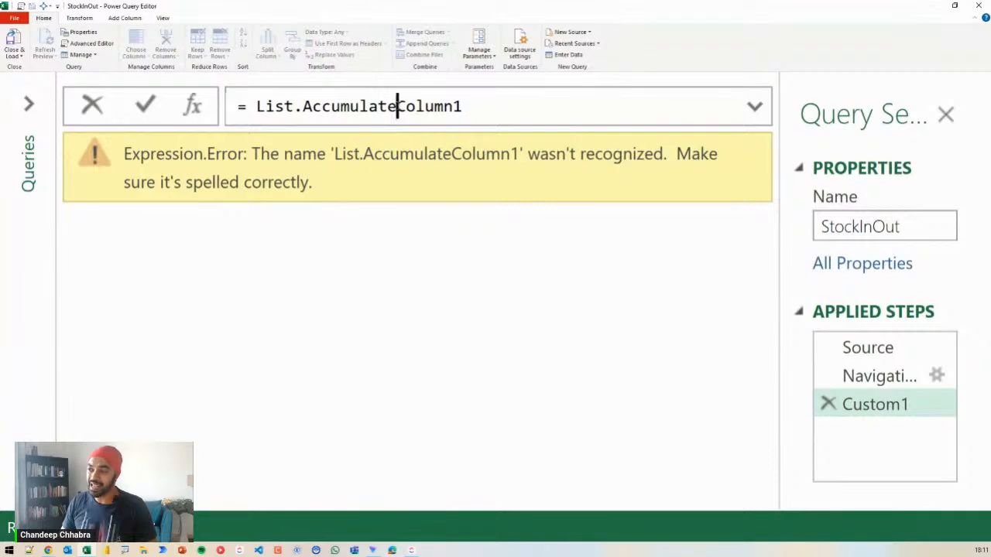
left_click(398, 106)
type("(")
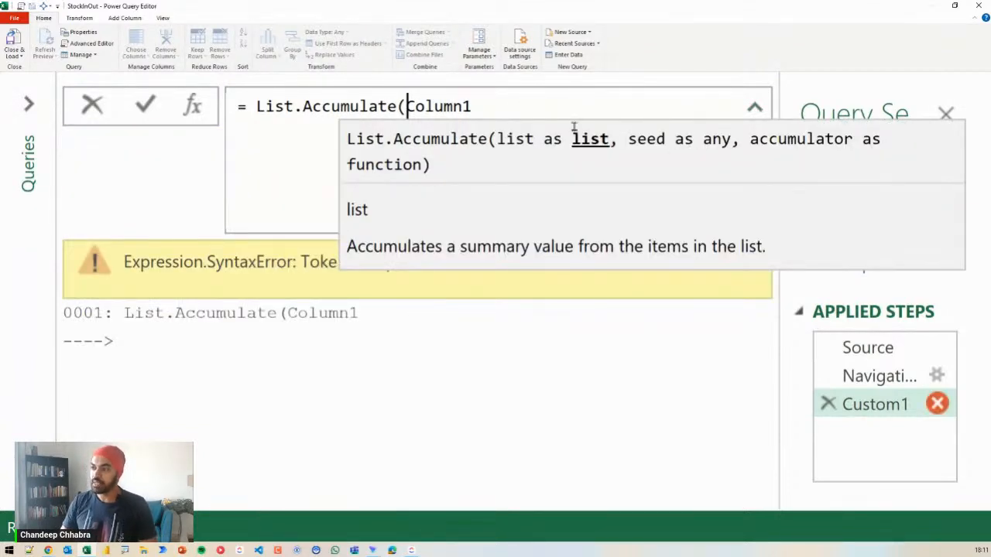
key("shift+Return")
Box the list argument in the function hint, sketch a list of plus and minus values pointing to it, and clear the annotations
left_click_drag(409, 140, 544, 189)
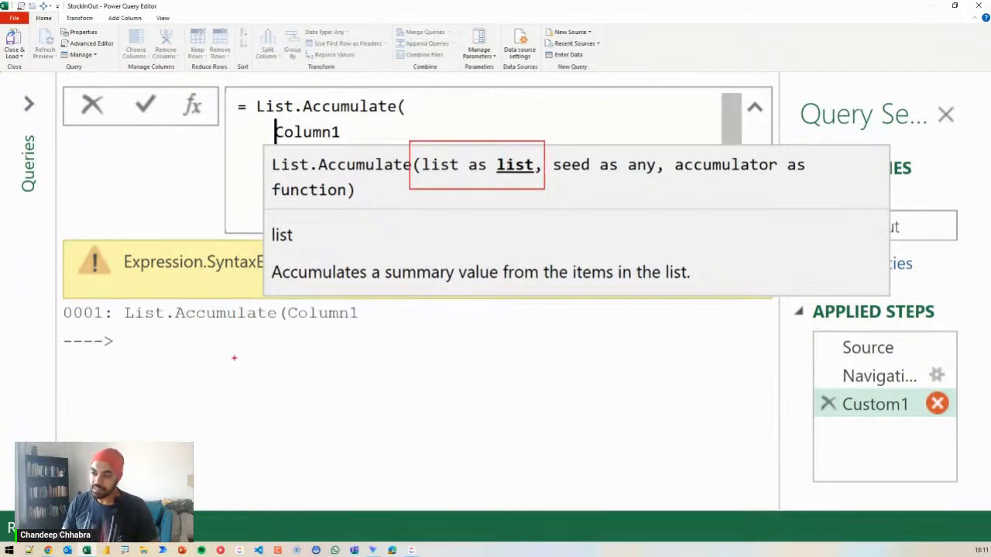
left_click_drag(221, 342, 291, 476)
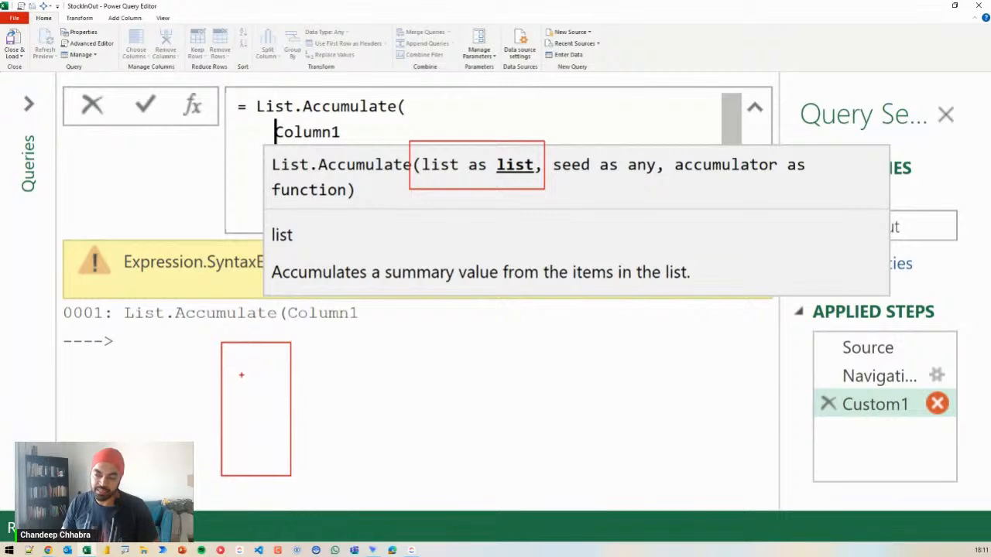
left_click_drag(236, 374, 251, 374)
left_click_drag(233, 407, 246, 407)
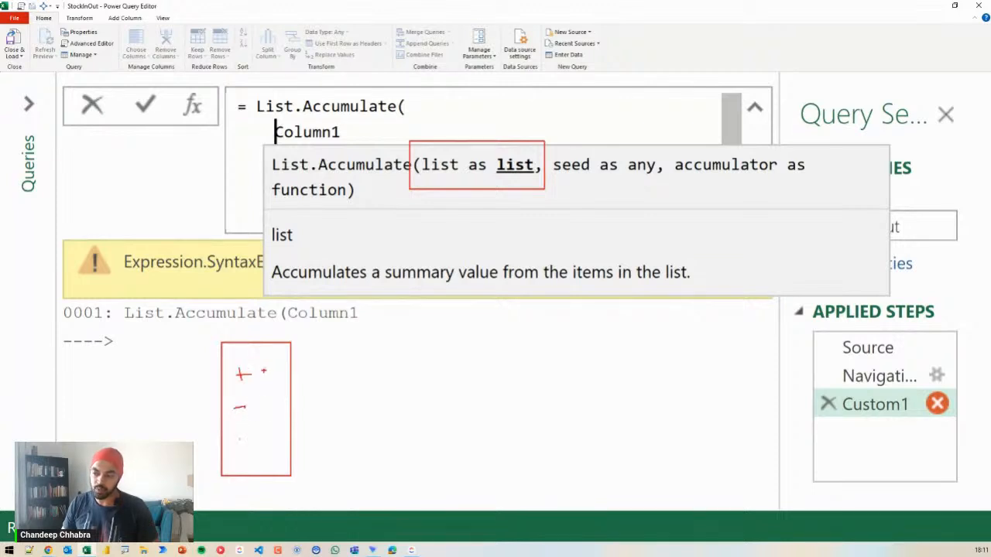
left_click_drag(269, 360, 269, 464)
mouse_move(274, 384)
left_mouse_down()
mouse_move(392, 258)
mouse_move(418, 195)
left_mouse_up()
mouse_move(338, 127)
left_mouse_down()
mouse_move(264, 138)
mouse_move(346, 125)
mouse_move(388, 202)
mouse_move(681, 354)
mouse_move(815, 369)
mouse_move(806, 377)
left_mouse_up()
key("Escape")
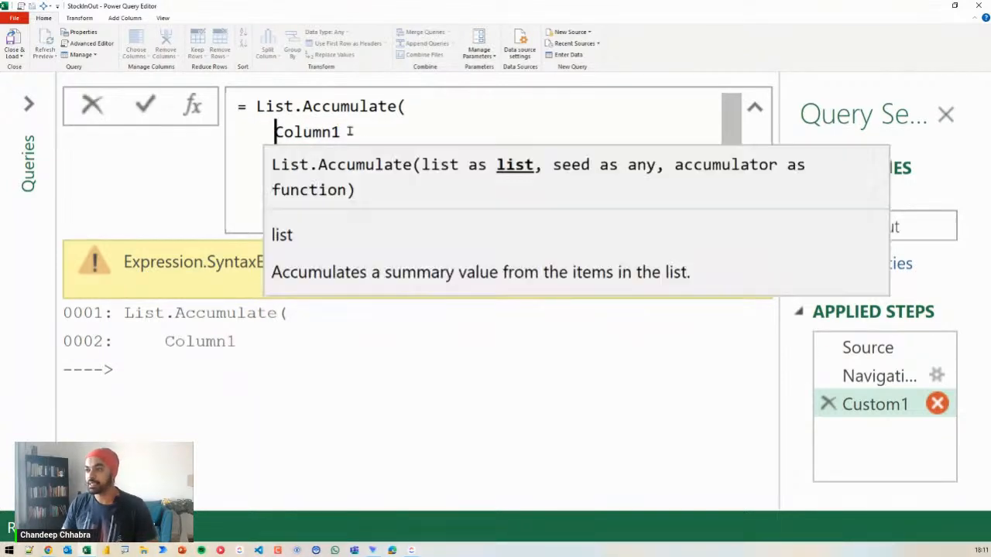
Add a comma after Column1 and briefly mark the seed argument in the function hint with an arrow
left_click(346, 132)
type(",")
key("shift+Return")
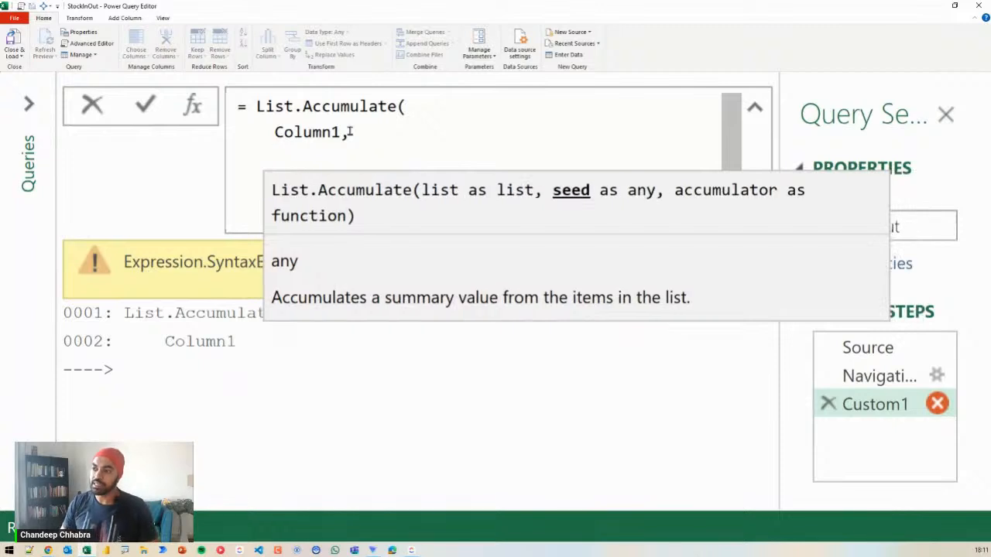
mouse_move(592, 238)
left_mouse_down()
mouse_move(592, 203)
mouse_move(582, 219)
mouse_move(613, 219)
left_mouse_up()
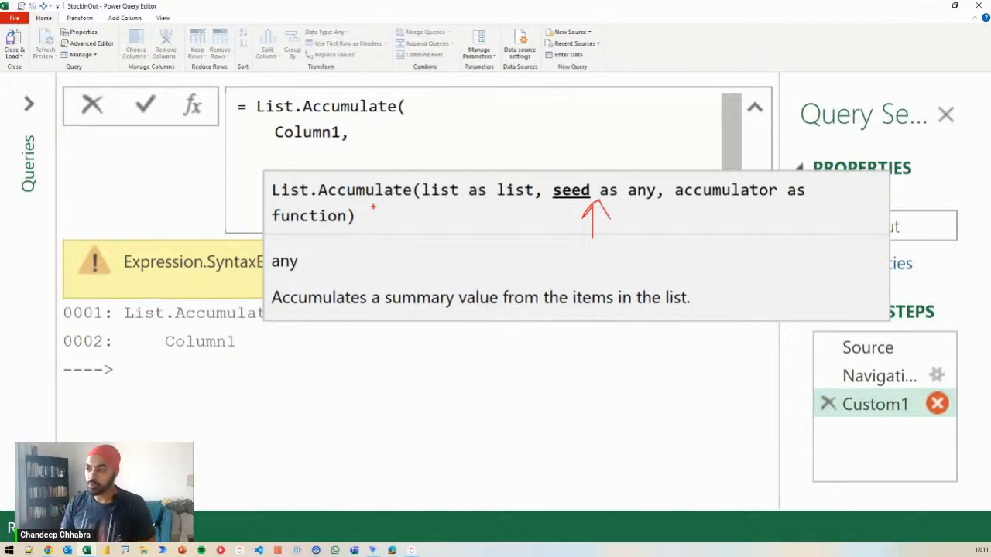
key("Escape")
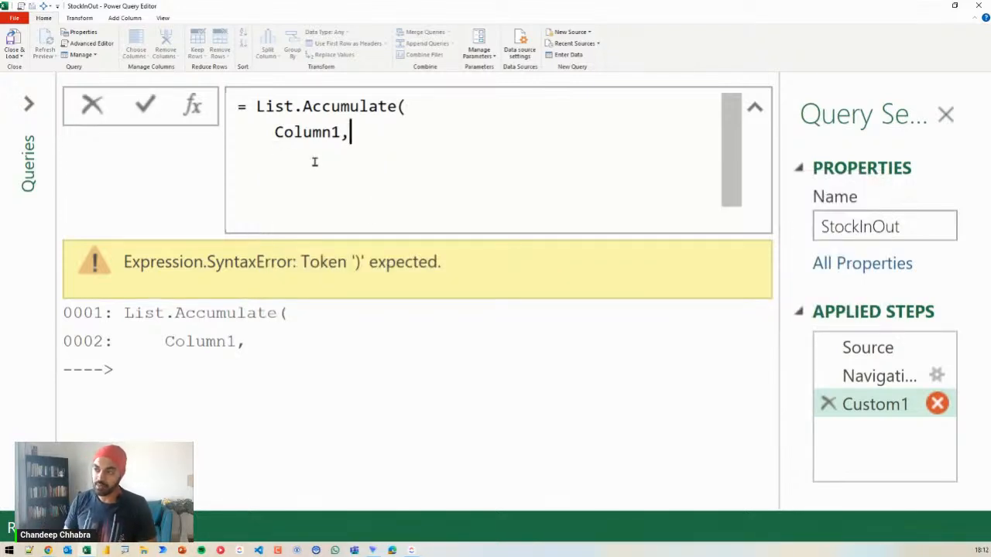
Uncover the worksheet behind the editor, circle the starting value in D3, and return to the maximized editor
left_click_drag(273, 7, 360, 316)
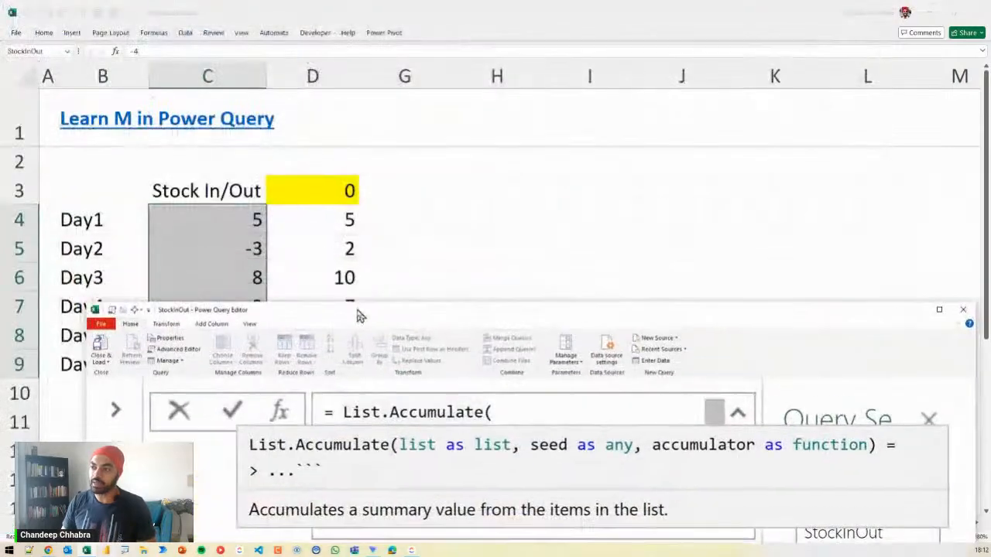
mouse_move(367, 178)
left_mouse_down()
mouse_move(329, 207)
mouse_move(339, 162)
left_mouse_up()
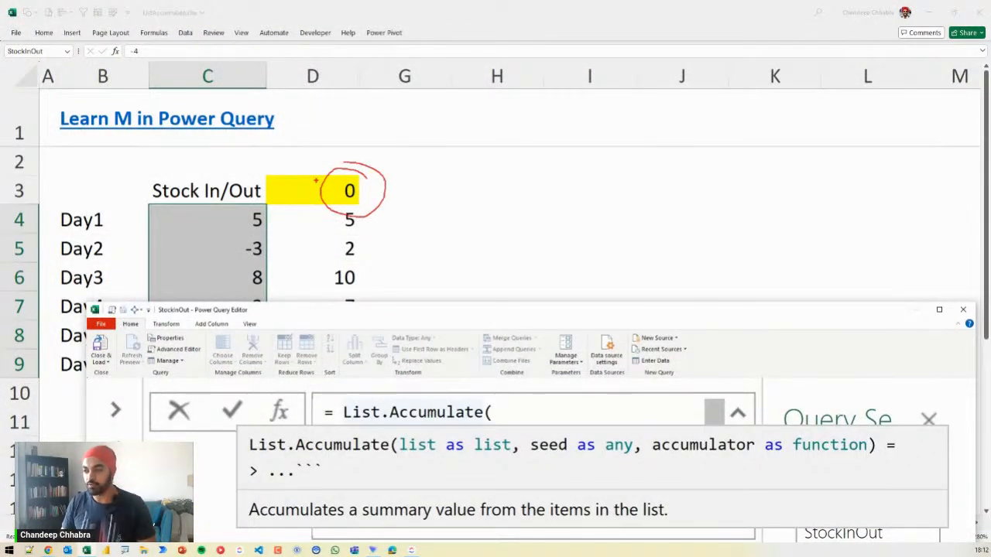
key("Escape")
double_click(316, 311)
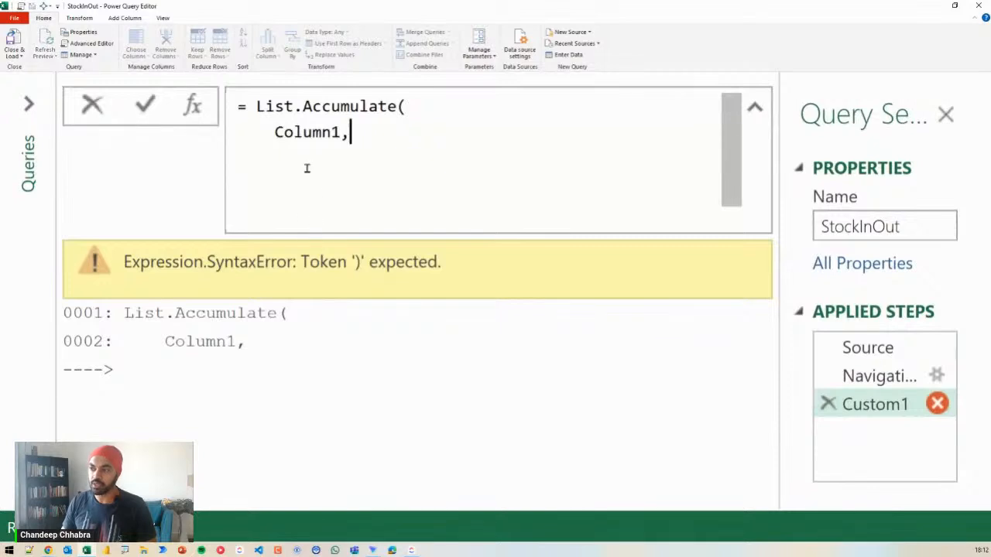
Enter 0 as the seed on its own indented line, followed by a comma and a new line
key("shift+Return")
type("0")
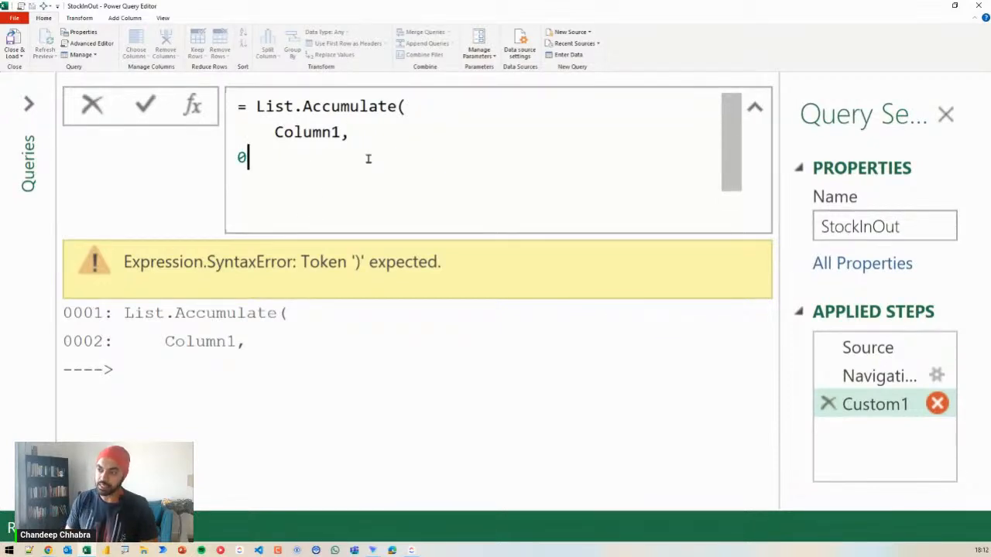
key("Home")
key("Tab")
key("End")
key("Return")
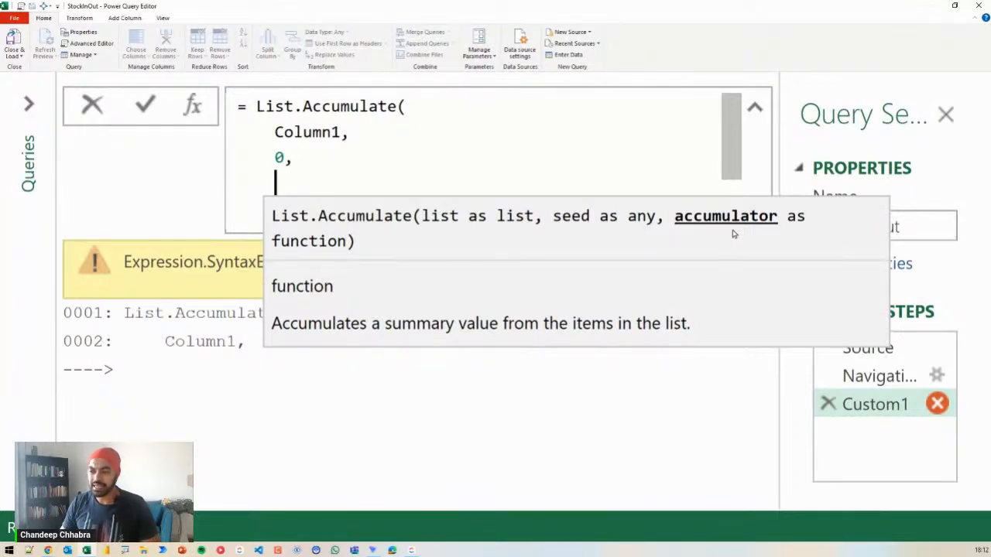
Sketch a box labelled "LIST", mark the accumulator argument with an arrow, underline its function type, and clear the annotations
left_click_drag(180, 371, 239, 473)
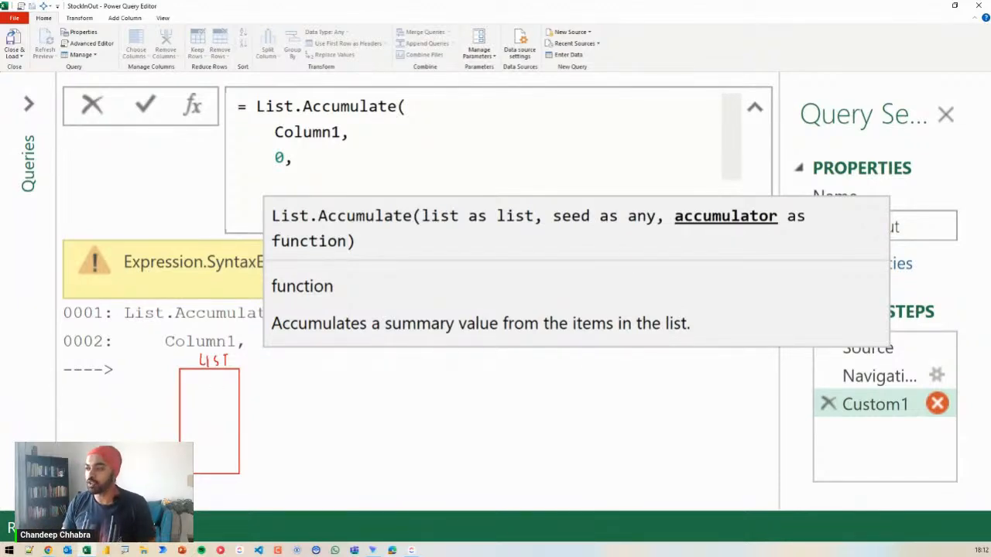
mouse_move(690, 253)
left_mouse_down()
mouse_move(688, 228)
mouse_move(699, 247)
left_mouse_up()
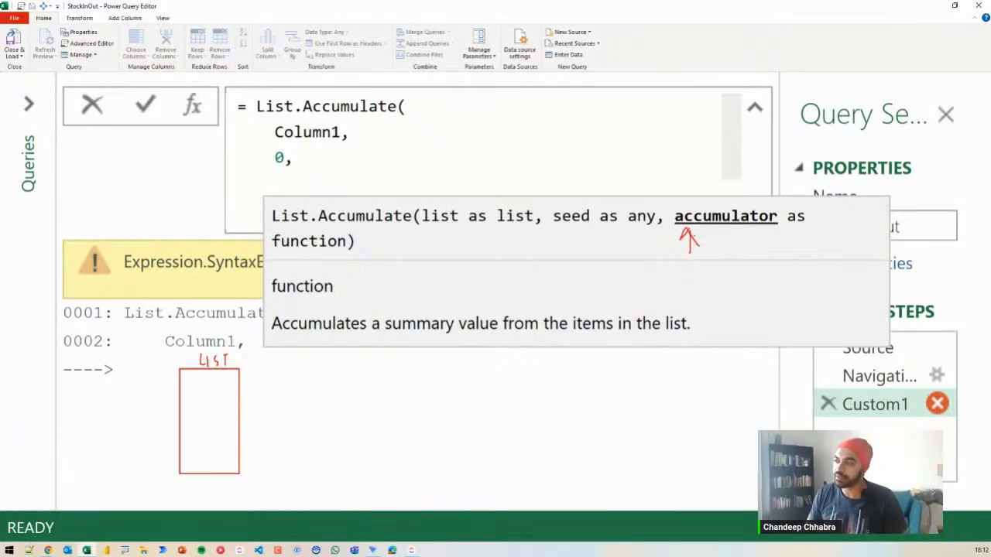
left_click_drag(300, 254, 336, 255)
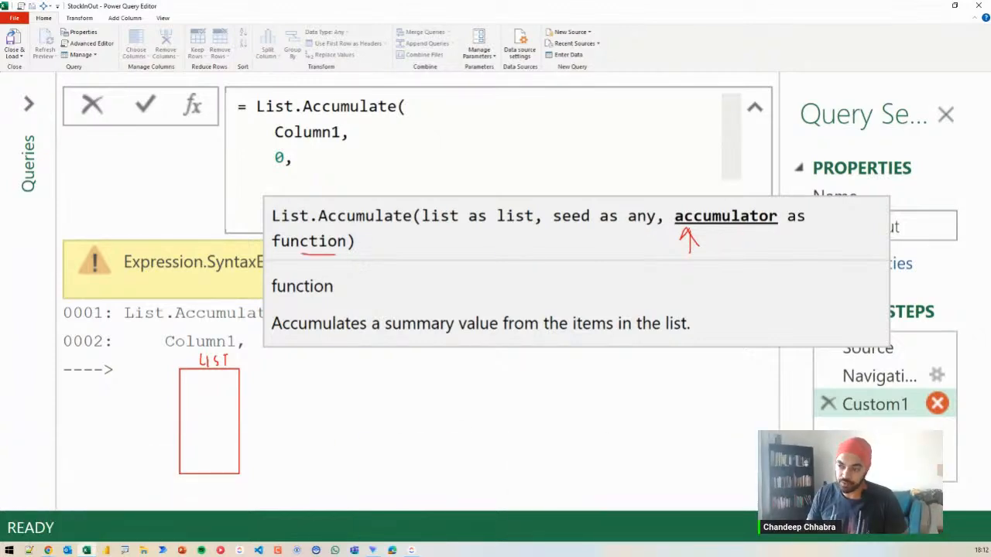
key("Escape")
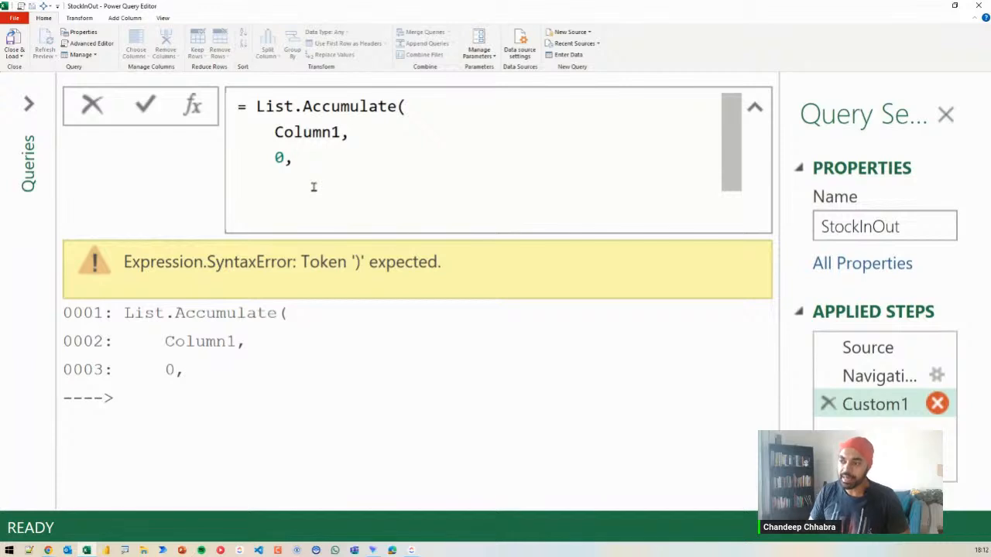
Begin the accumulator function on the line below the seed with the parameters (s, c)
key("shift+Return")
key("Tab")
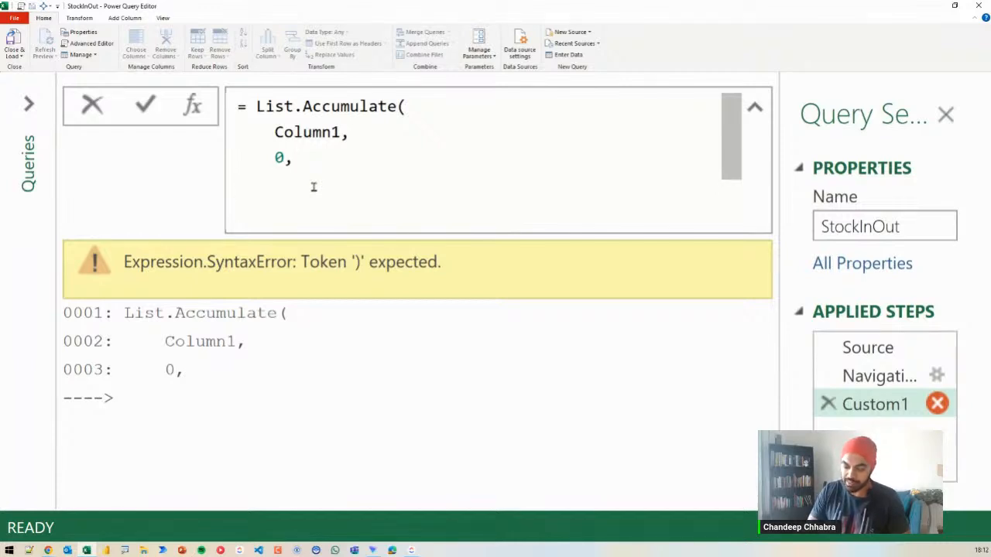
type("(")
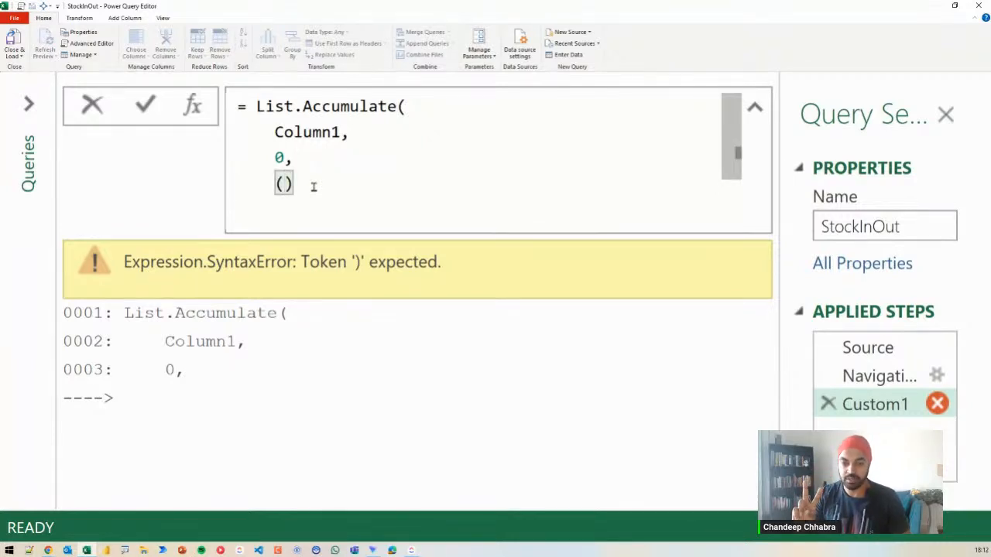
type("s")
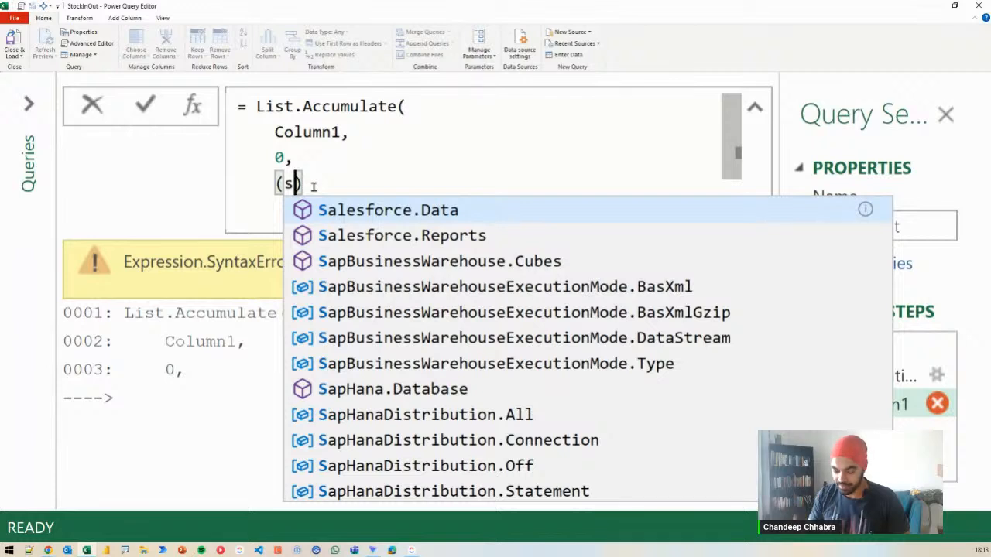
type(", c")
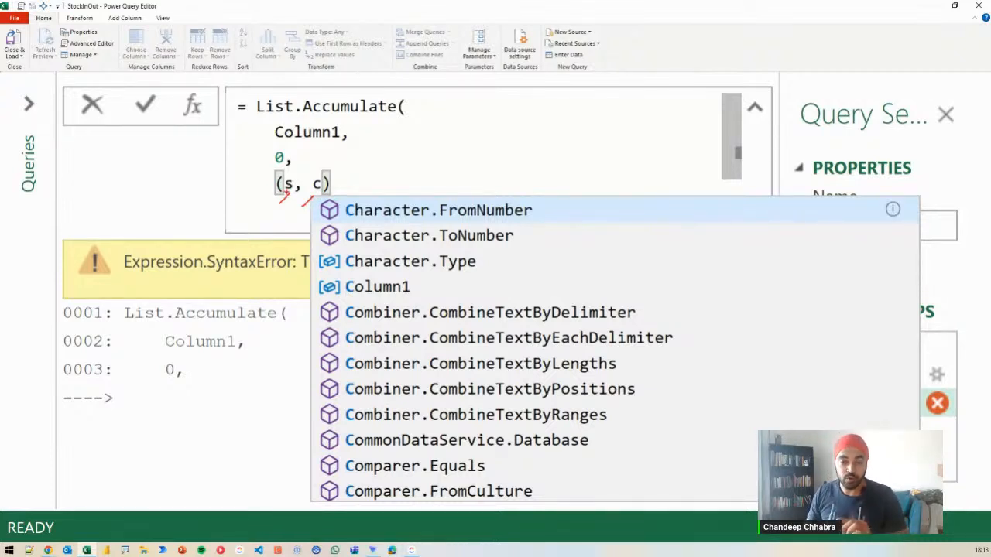
Annotate s as "state" and c as "curr", clear the notes, and mark both parameters again with short strokes
mouse_move(134, 186)
left_mouse_down()
mouse_move(191, 193)
mouse_move(189, 181)
left_mouse_up()
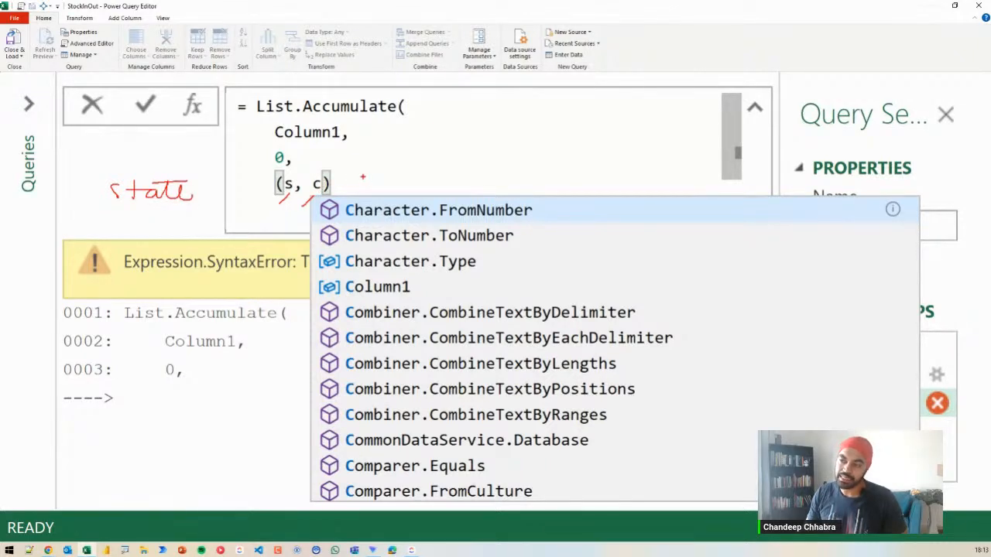
left_click_drag(360, 177, 415, 182)
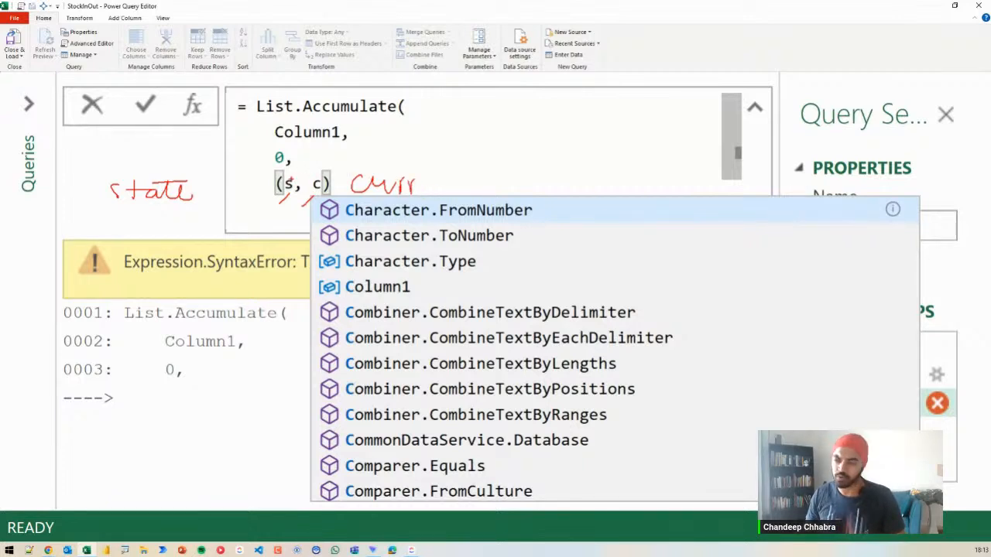
mouse_move(293, 175)
left_mouse_down()
mouse_move(278, 193)
mouse_move(288, 170)
mouse_move(219, 201)
left_mouse_up()
left_click_drag(333, 180, 362, 172)
key("Escape")
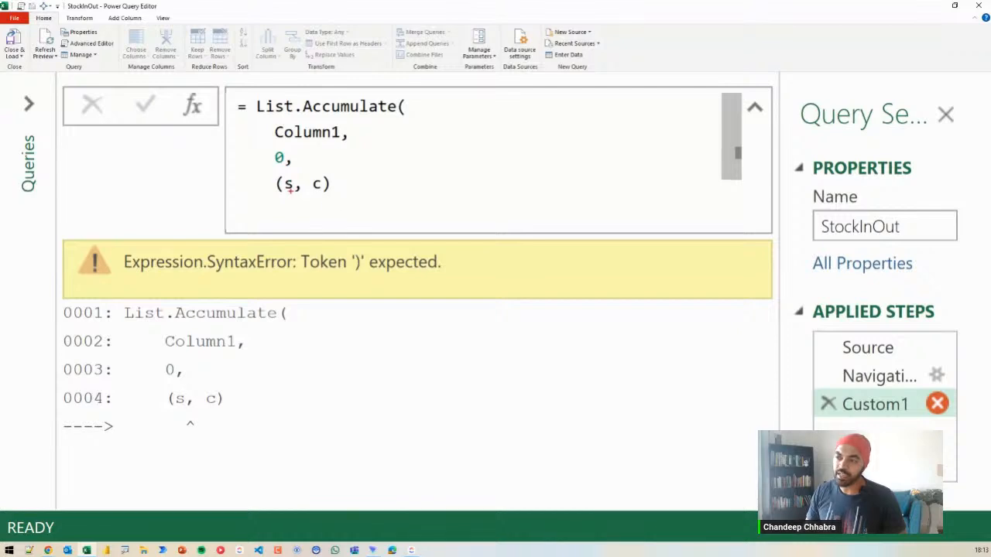
left_click_drag(279, 208, 285, 198)
left_click_drag(311, 207, 317, 196)
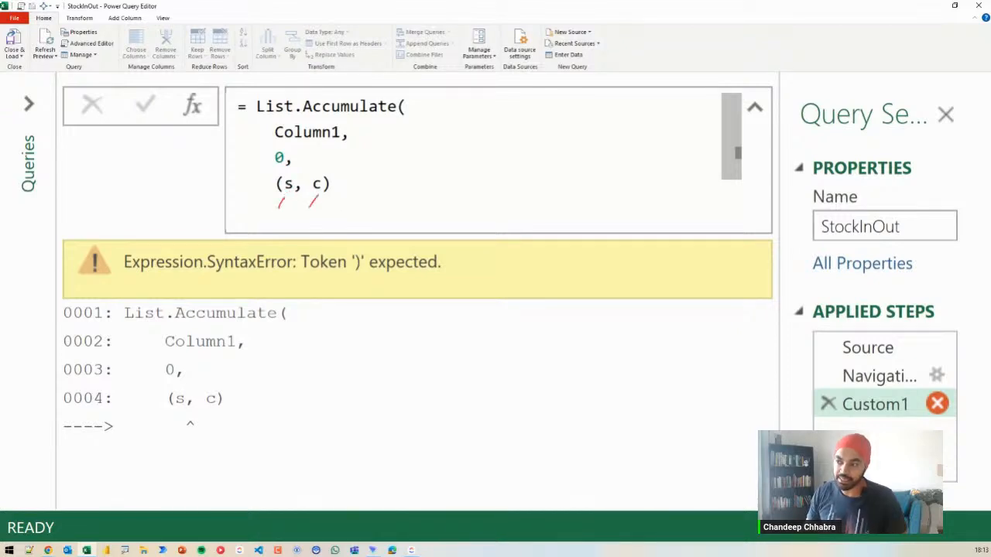
Add the => operator after (s, c), sketch a labelled box over the empty space behind it, and clear the sketch
left_click(341, 184)
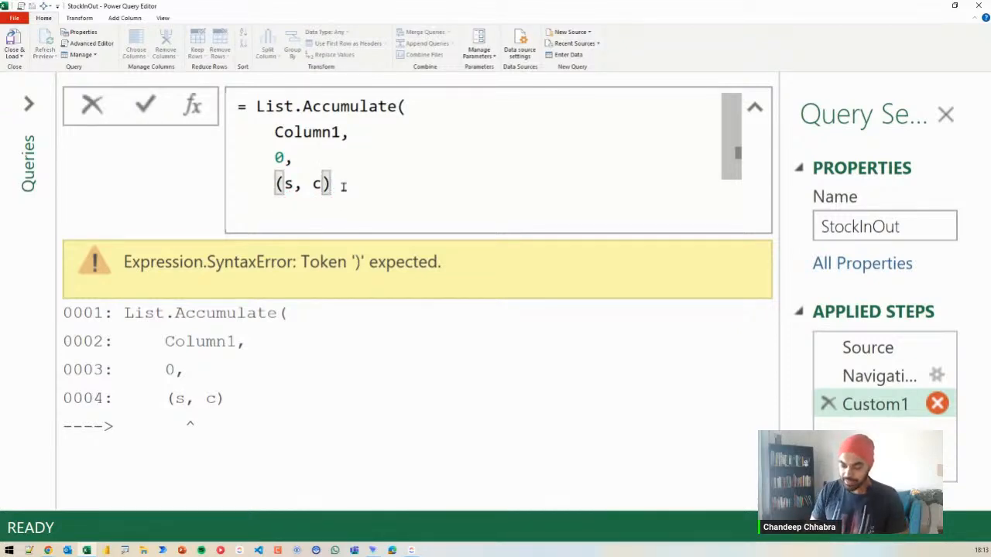
type("=>")
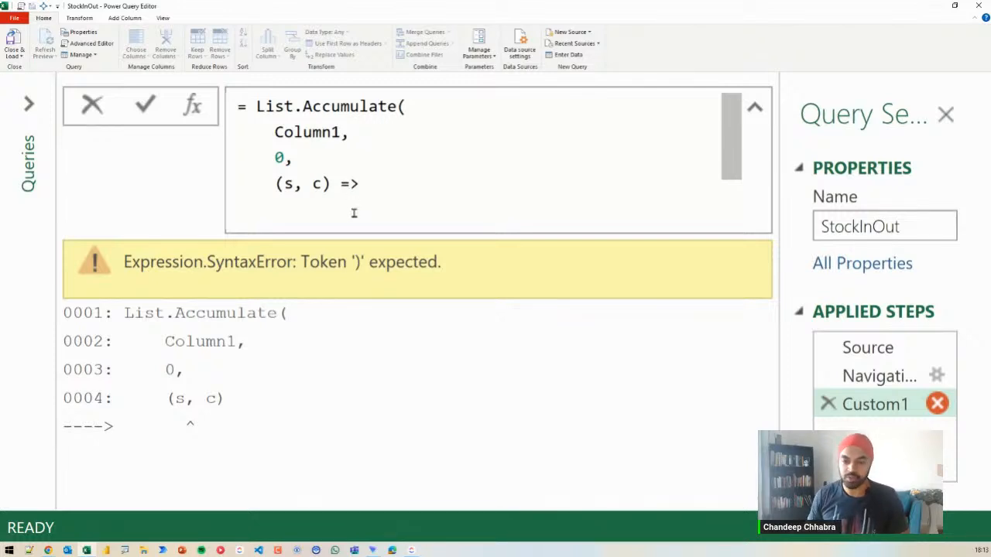
mouse_move(378, 173)
left_mouse_down()
mouse_move(451, 197)
mouse_move(533, 204)
left_mouse_up()
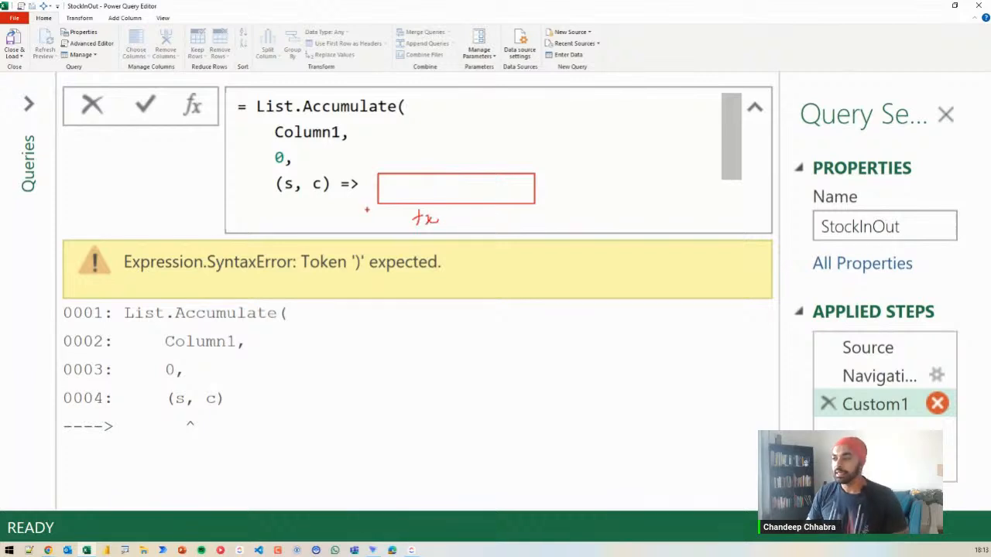
key("Escape")
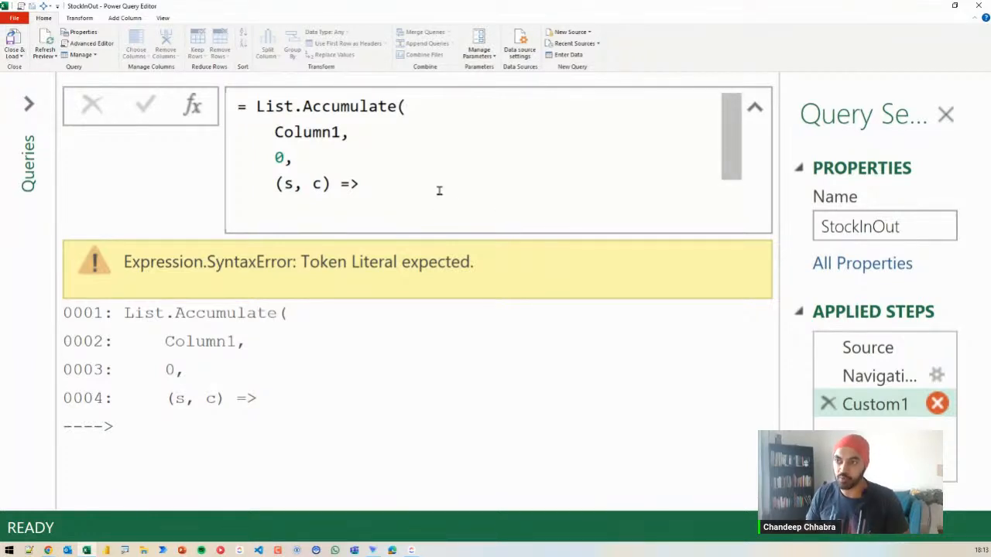
Close the query editor and load the StockInOut query as a connection only
left_click(14, 54)
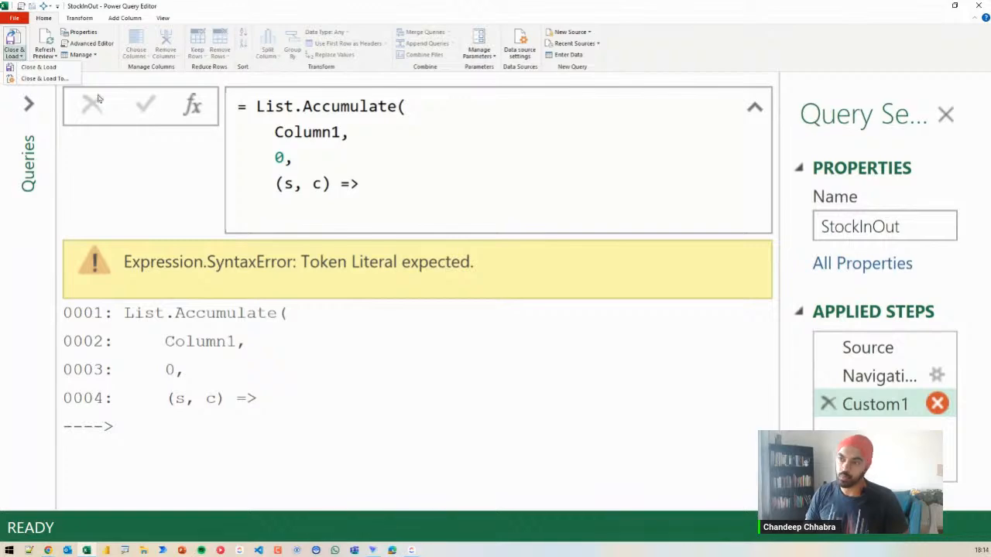
left_click(57, 78)
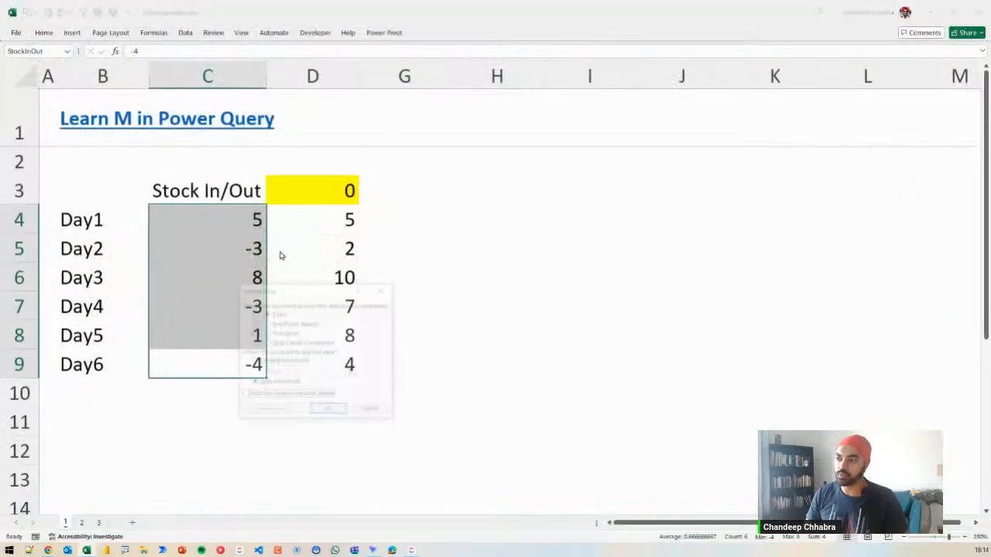
left_click(287, 343)
left_click(340, 418)
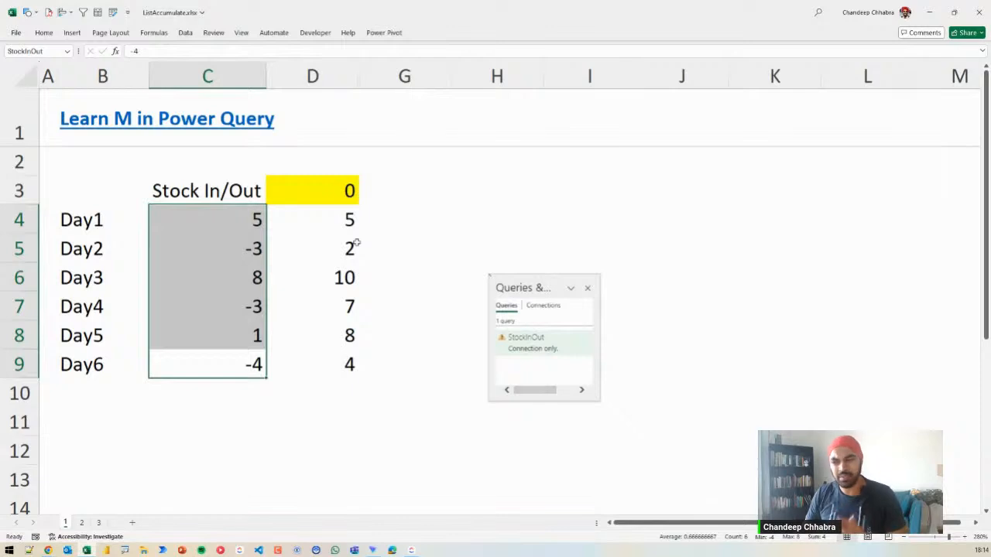
Show the formula in D4, circle the C4 value, draw an arrow from the formula up to D3, and clear the marks
left_click(348, 224)
type("=C4+D3")
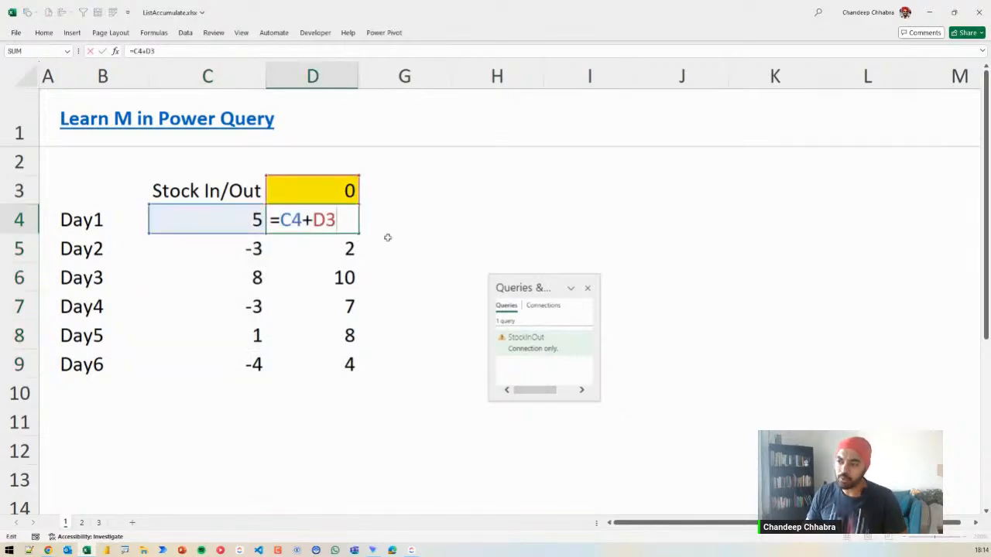
left_click_drag(260, 207, 237, 226)
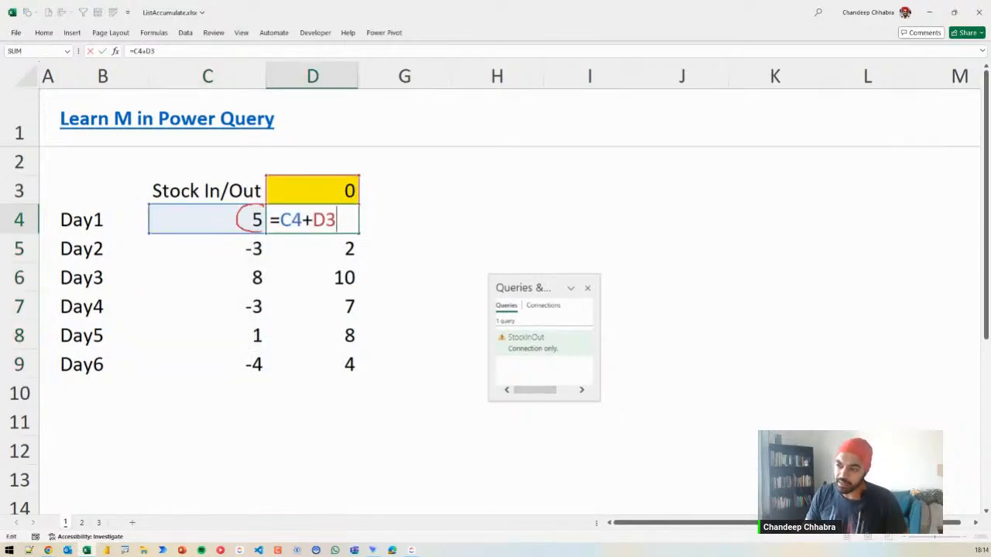
left_click_drag(339, 222, 357, 217)
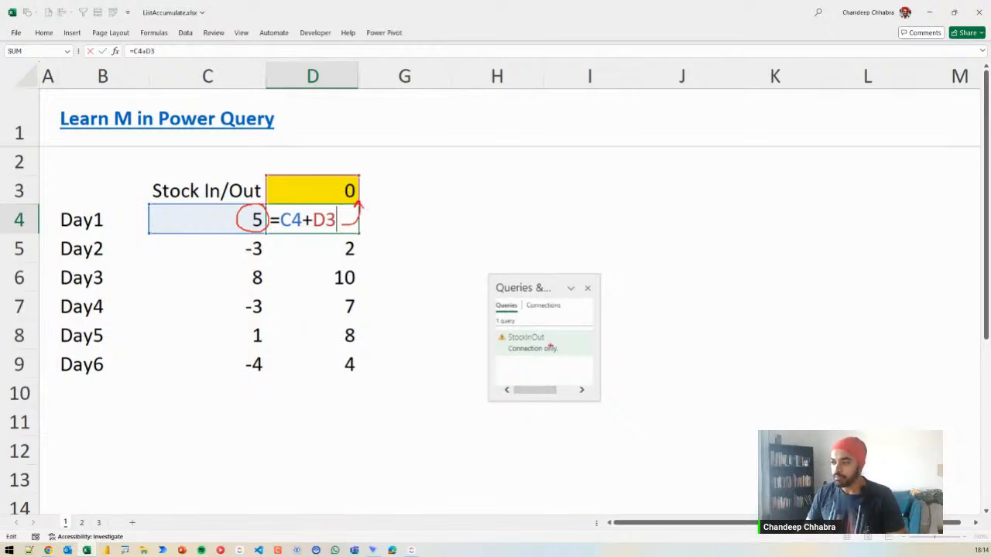
key("Escape")
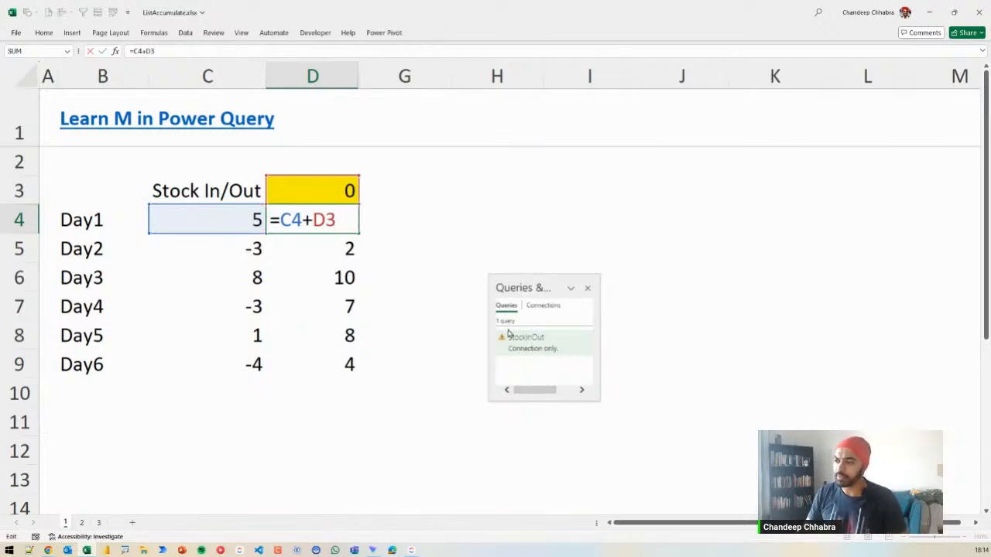
Reopen the StockInOut query for editing and expand its formula to show all lines
left_click(552, 345)
double_click(541, 347)
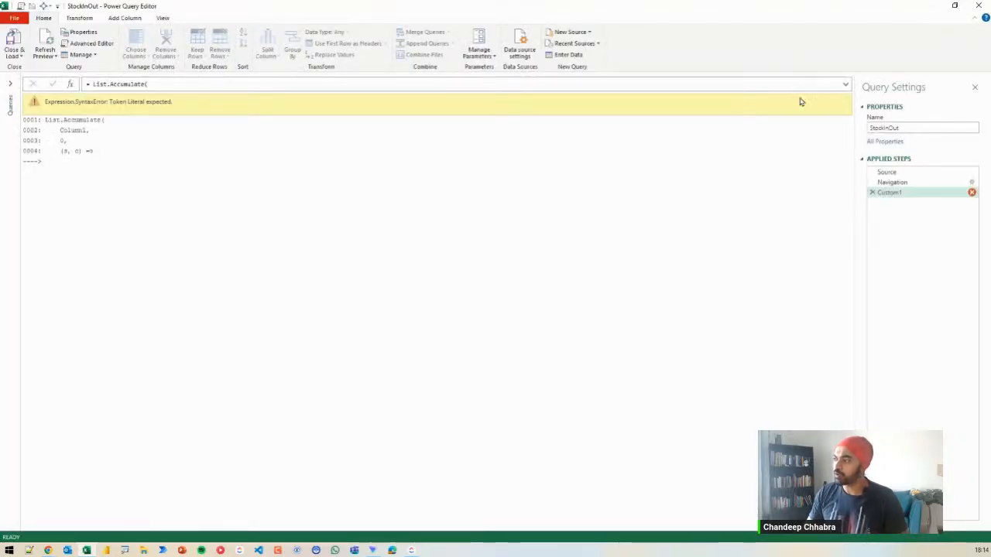
left_click(844, 83)
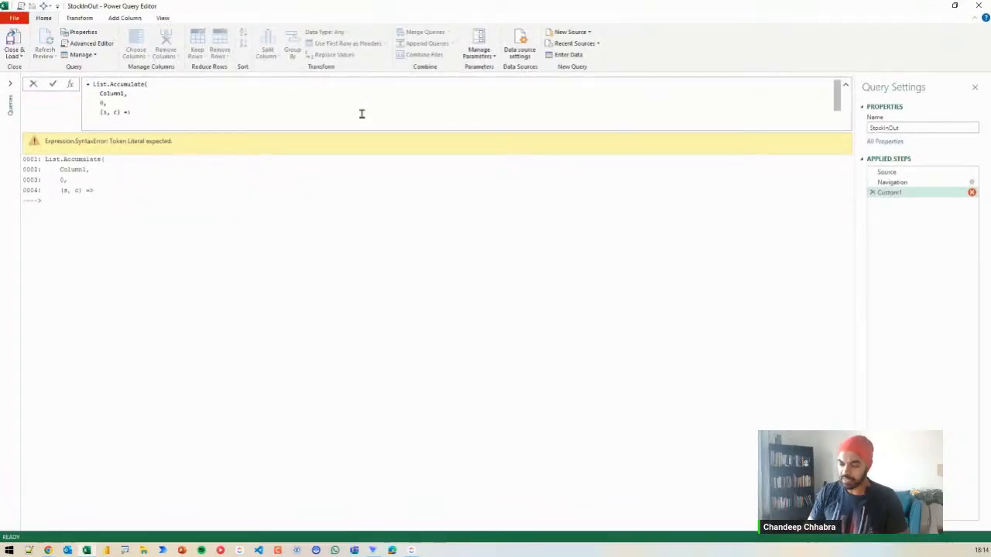
scroll(360, 114, "up", 5)
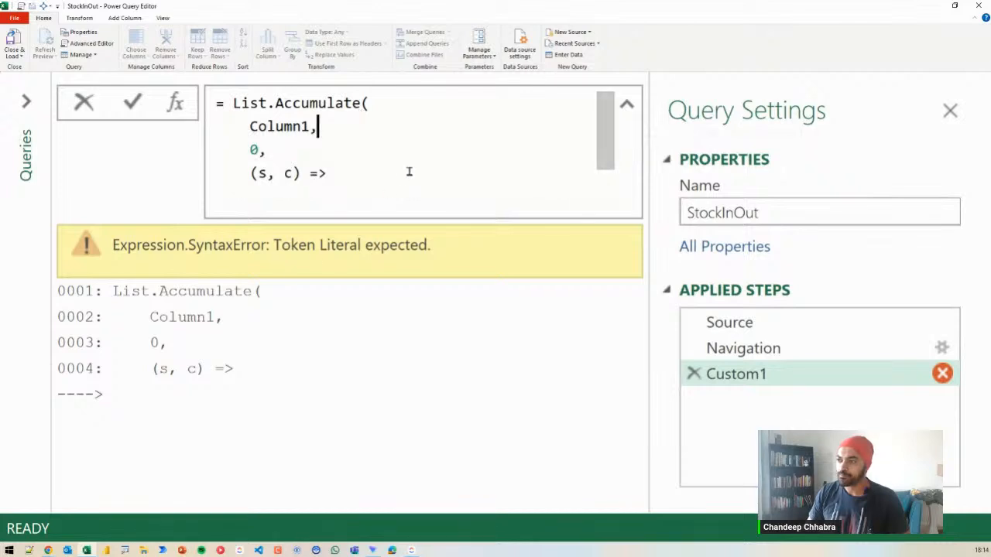
Complete the accumulator function with s + c, close the List.Accumulate parenthesis on a new line, and commit the formula
left_click(405, 176)
type("s +")
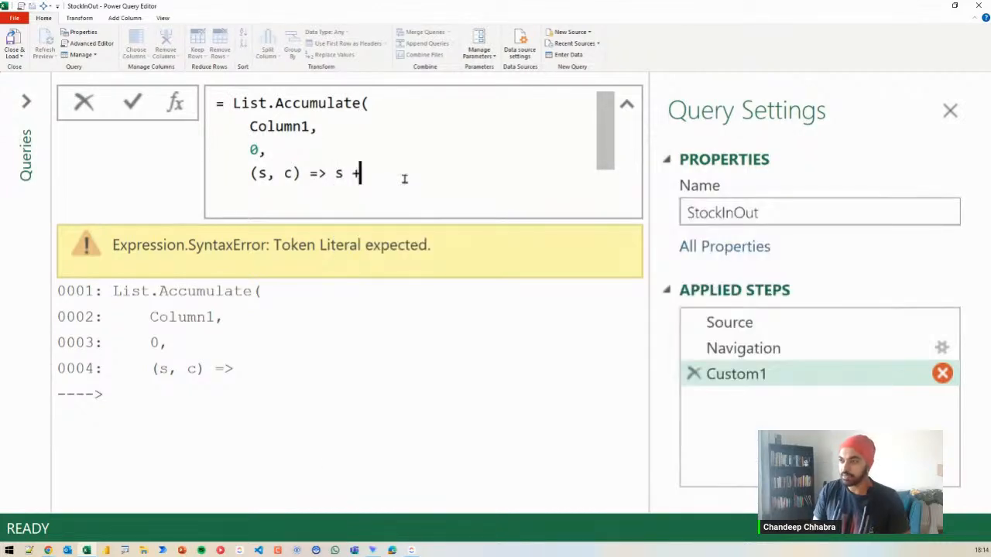
type(" c")
key("Escape")
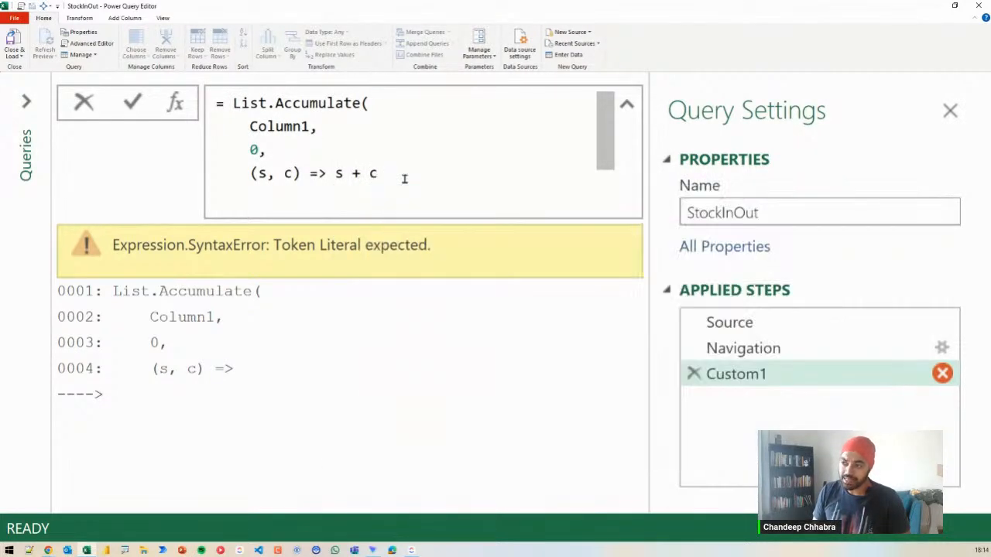
key("Return")
type(")")
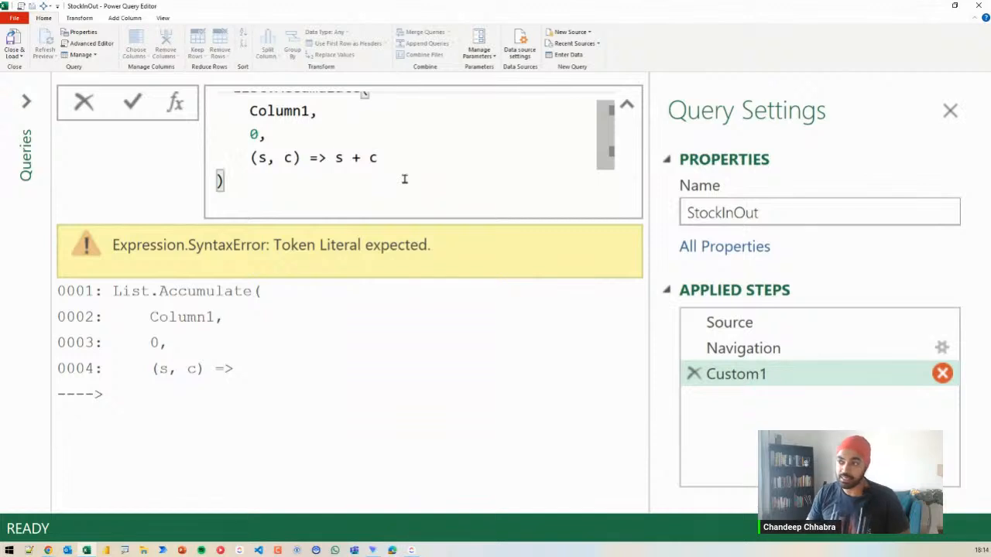
key("Return")
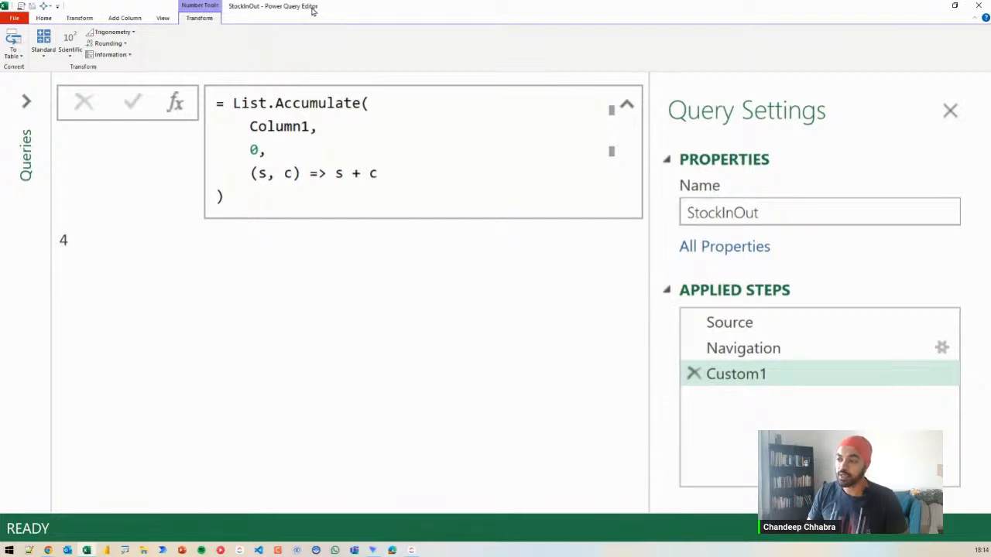
Place the query editor beside the worksheet and link the circled D9 balance to the query result with an arrow, clearing the marks
double_click(312, 11)
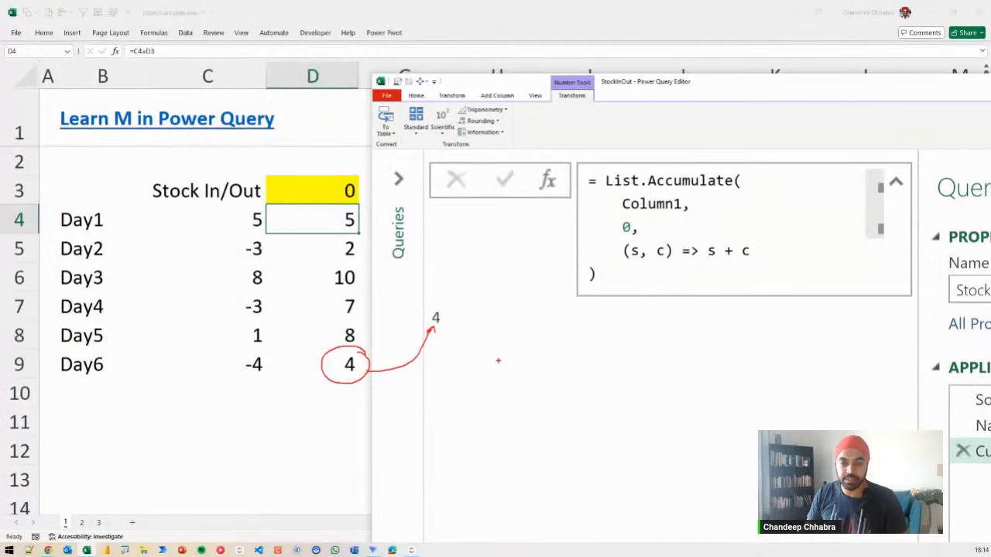
key("Escape")
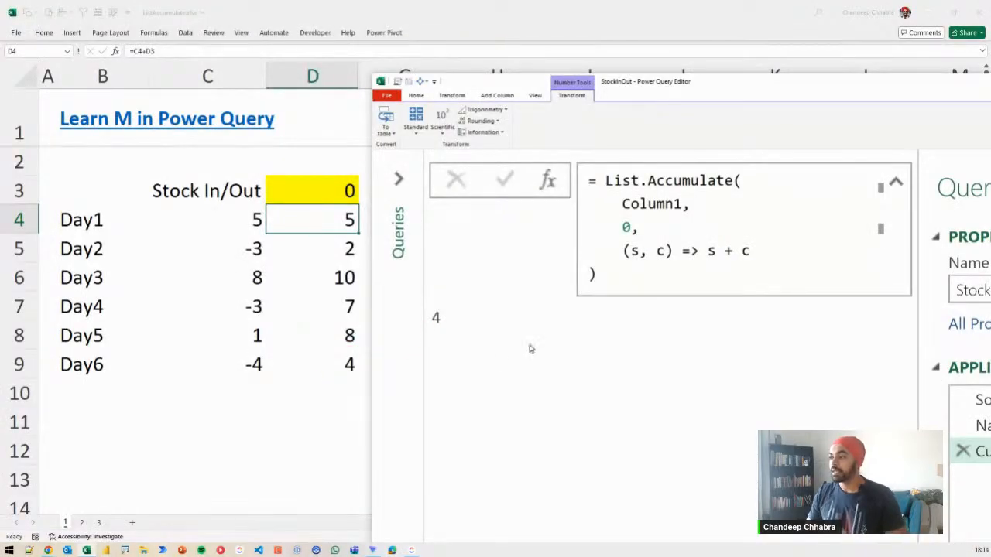
Copy the entire List.Accumulate formula and close the query editor, keeping the changes
left_click_drag(626, 281, 496, 158)
key("ctrl+c")
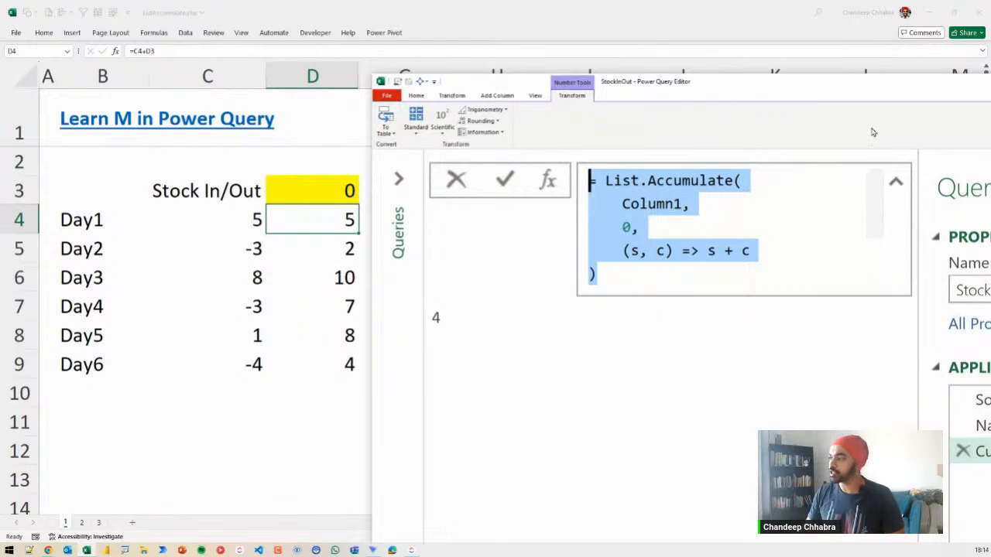
left_click_drag(879, 93, 739, 124)
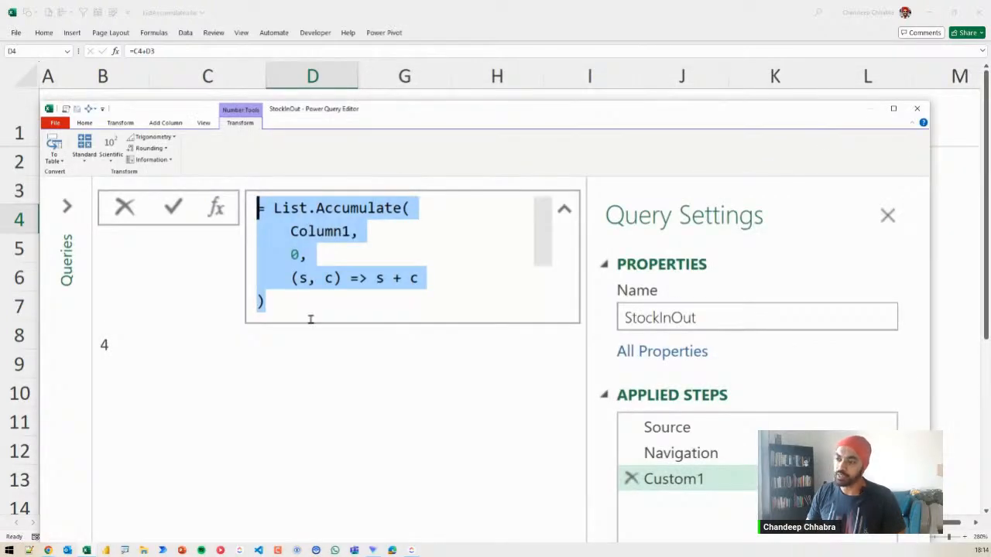
left_click_drag(291, 295, 319, 298)
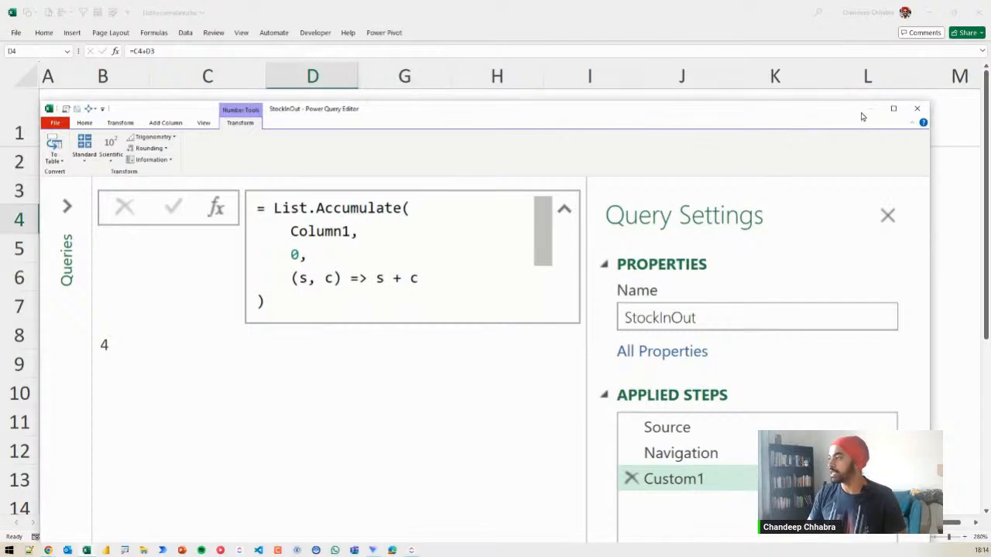
left_click(916, 108)
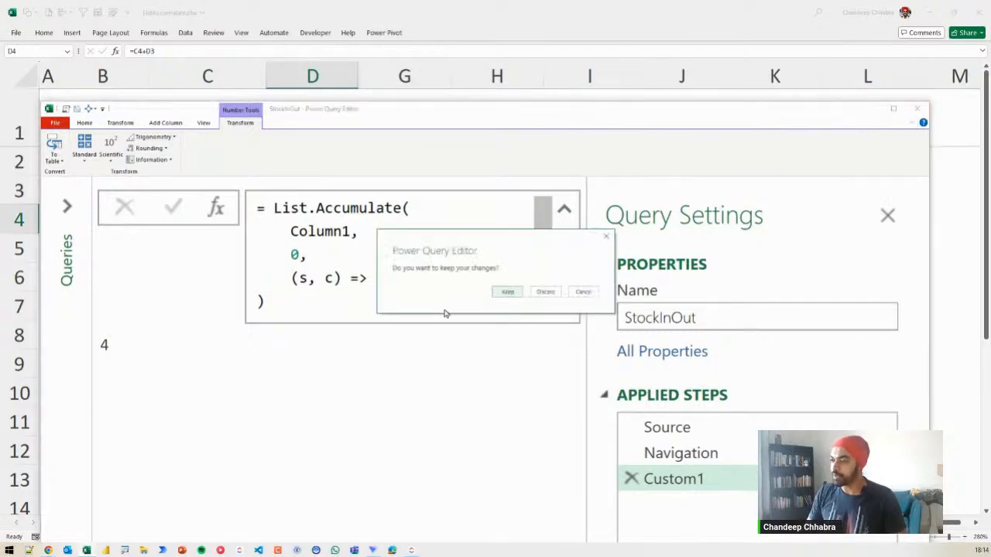
left_click(509, 294)
left_click(531, 235)
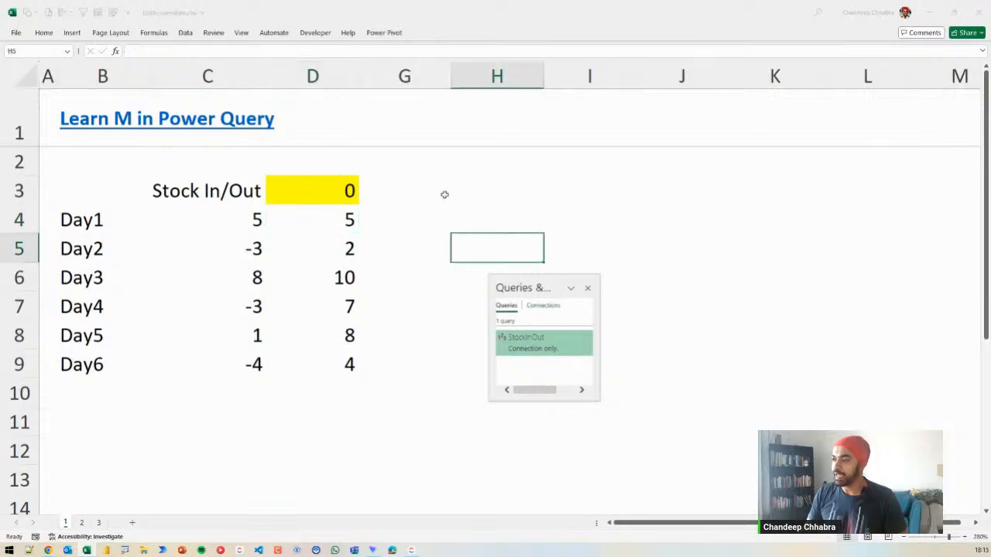
type("nx")
key("Escape")
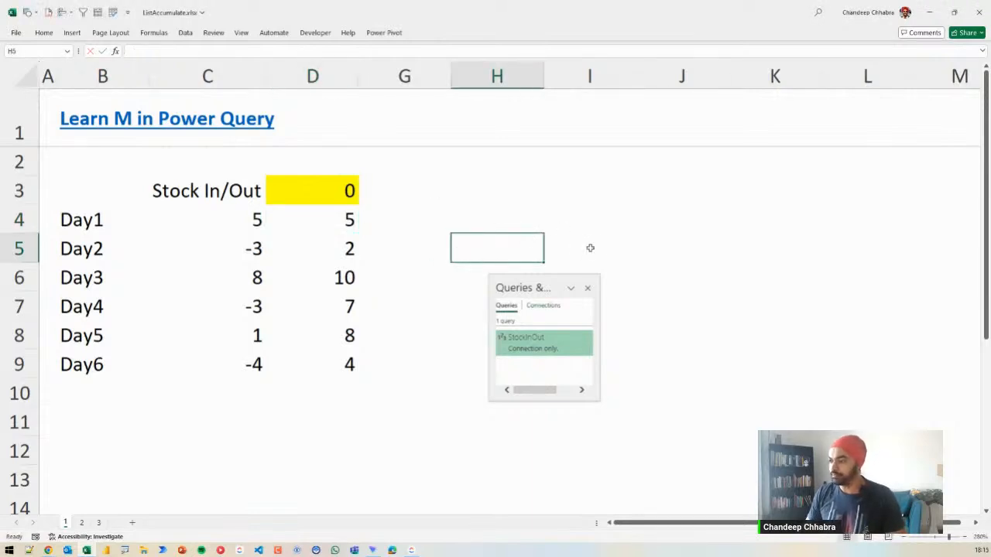
key("alt+F12")
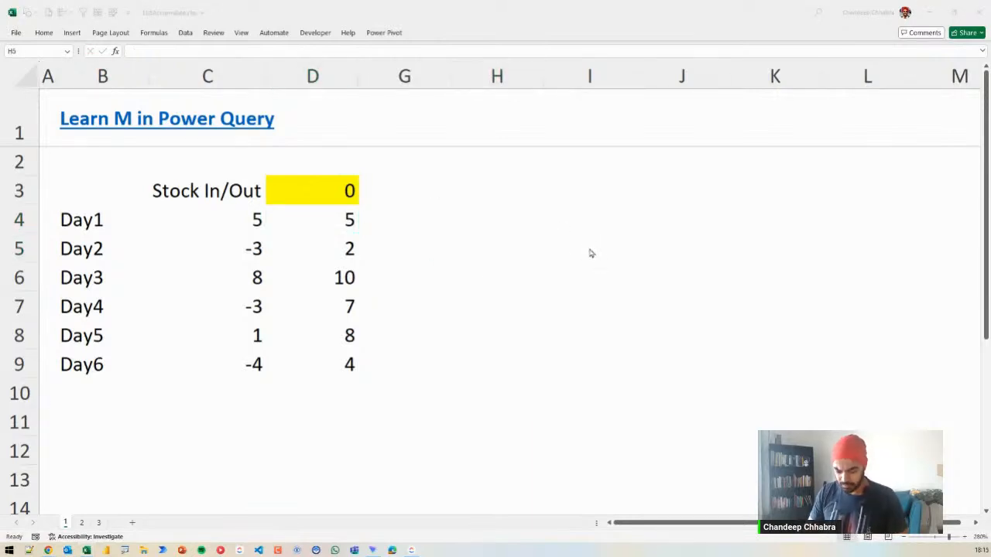
left_click(558, 193)
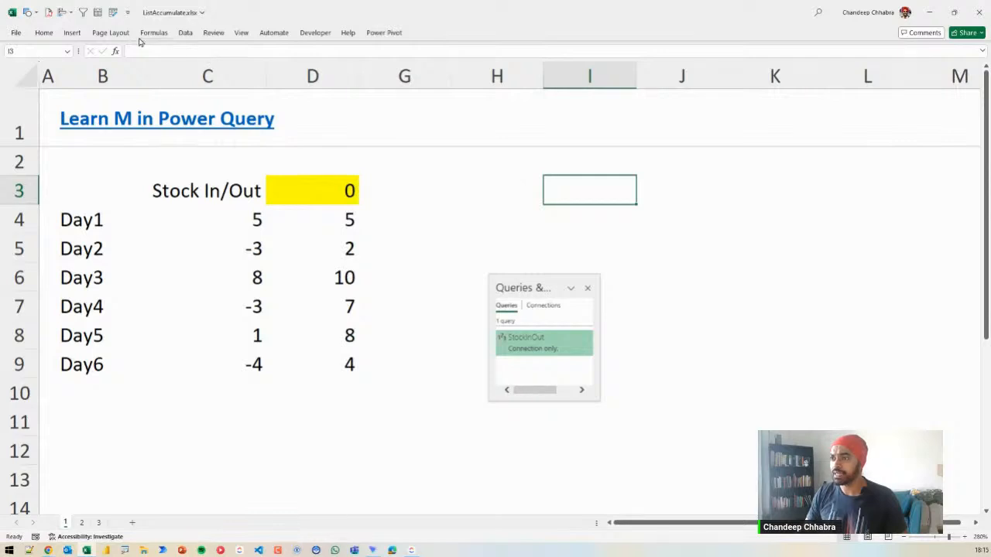
Insert a text box beside the stock table, dismiss the queries list covering it, and paste the copied List.Accumulate formula into the box
key("alt+n")
key("x")
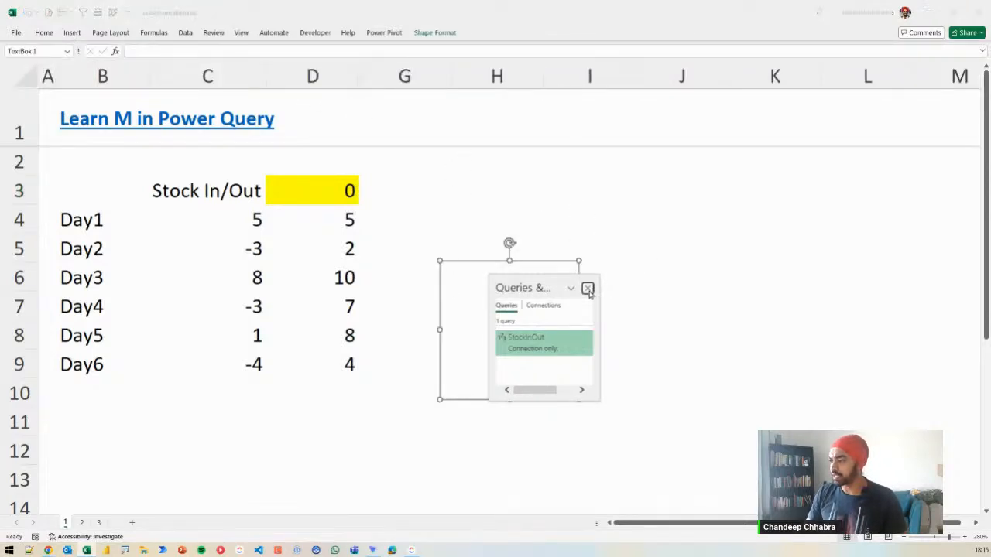
left_click(588, 288)
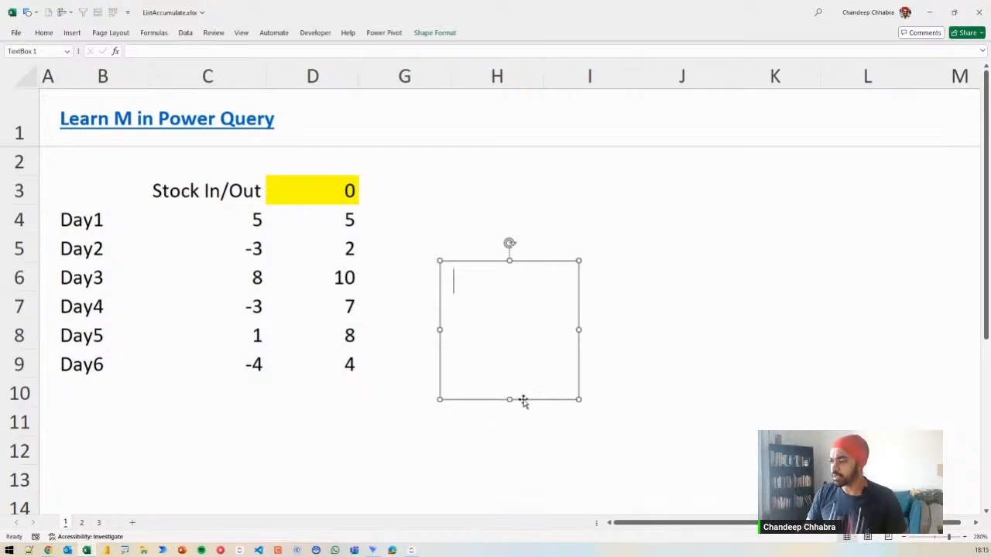
key("ctrl+v")
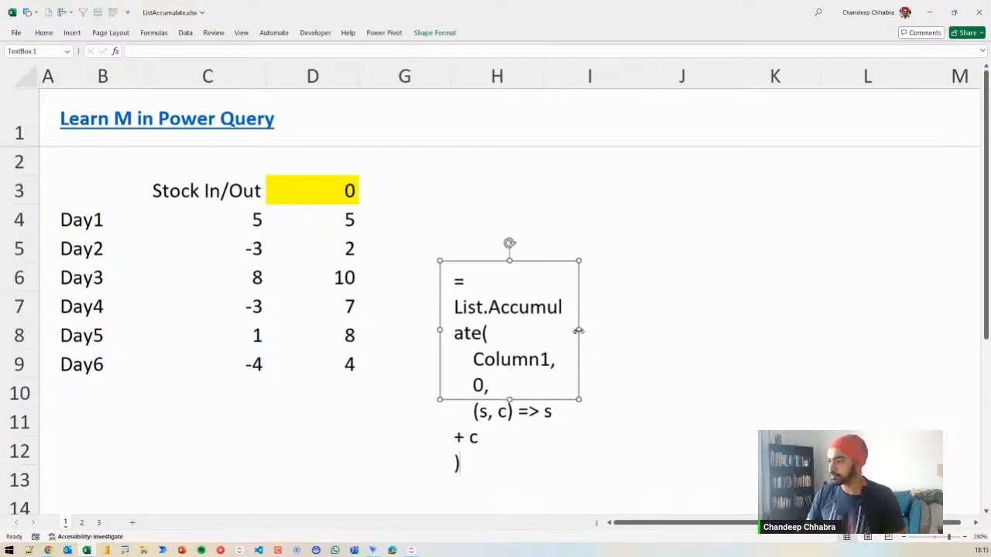
Widen the formula text box and place it directly below the Day6 row of the stock table
left_click_drag(579, 330, 745, 330)
left_click_drag(560, 402, 183, 497)
left_click(524, 382)
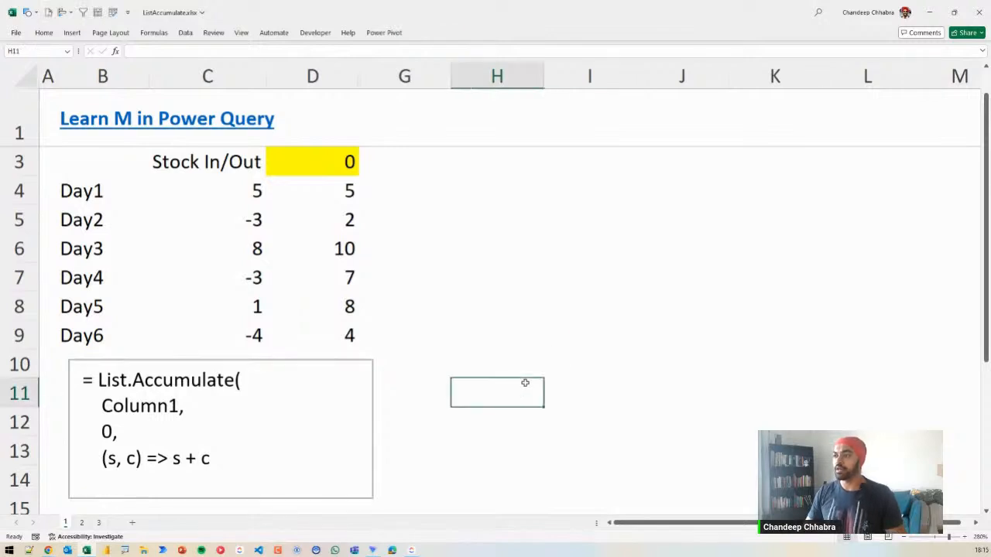
scroll(524, 382, "up", 1)
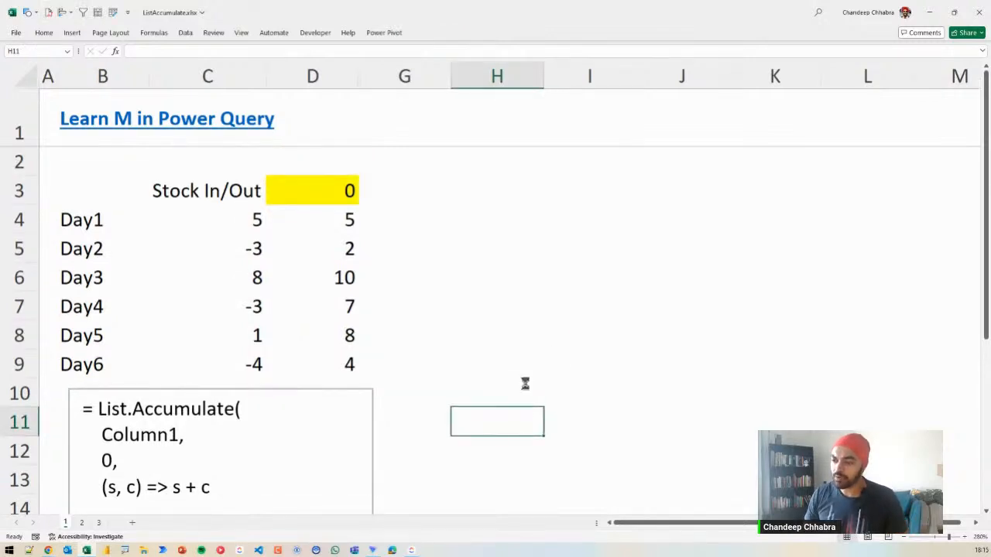
scroll(524, 382, "down", 3)
scroll(524, 383, "down", 1)
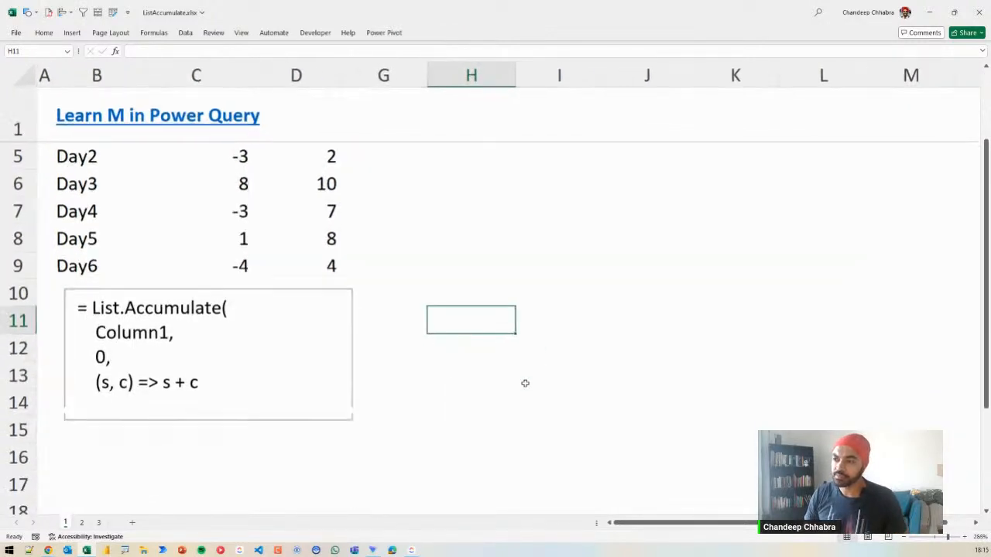
scroll(525, 381, "up", 3)
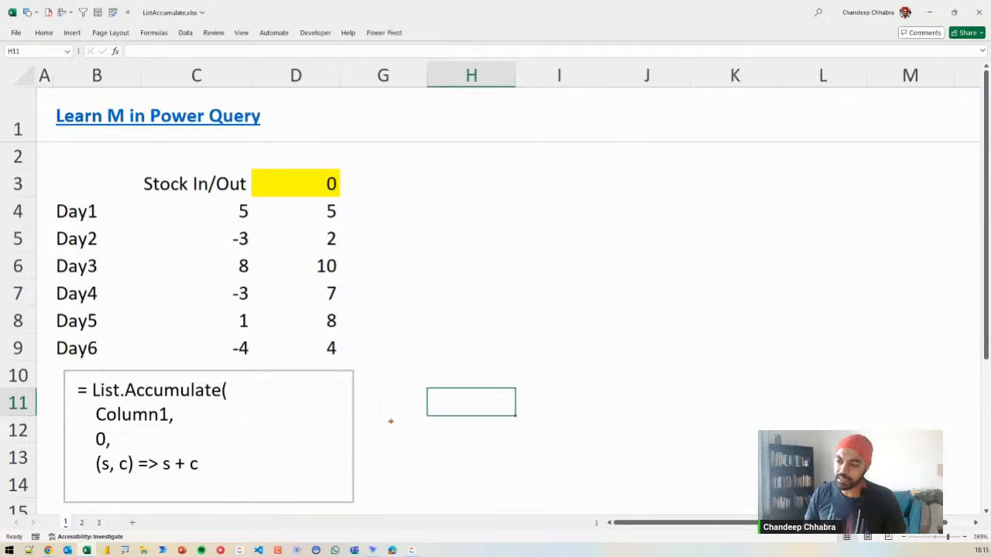
Link Column1 in the formula to the Stock In/Out values with an arrow and box those values, clearing the marks
mouse_move(94, 418)
left_mouse_down()
mouse_move(182, 418)
mouse_move(109, 403)
mouse_move(203, 333)
left_mouse_up()
mouse_move(203, 199)
left_mouse_down()
mouse_move(226, 229)
mouse_move(260, 360)
left_mouse_up()
key("Escape")
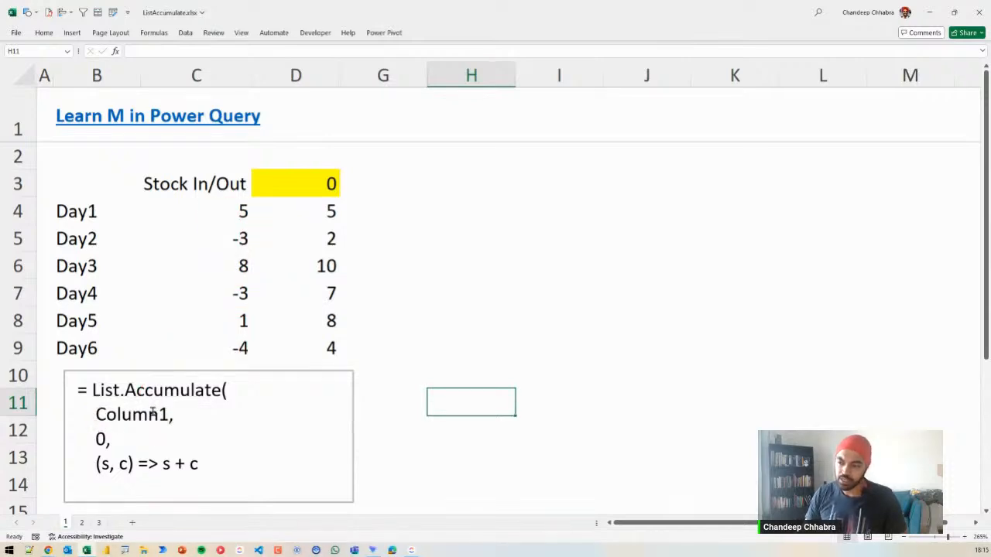
Replace Column1 with List as the first argument of the List.Accumulate formula in the text box
double_click(113, 414)
type("List,")
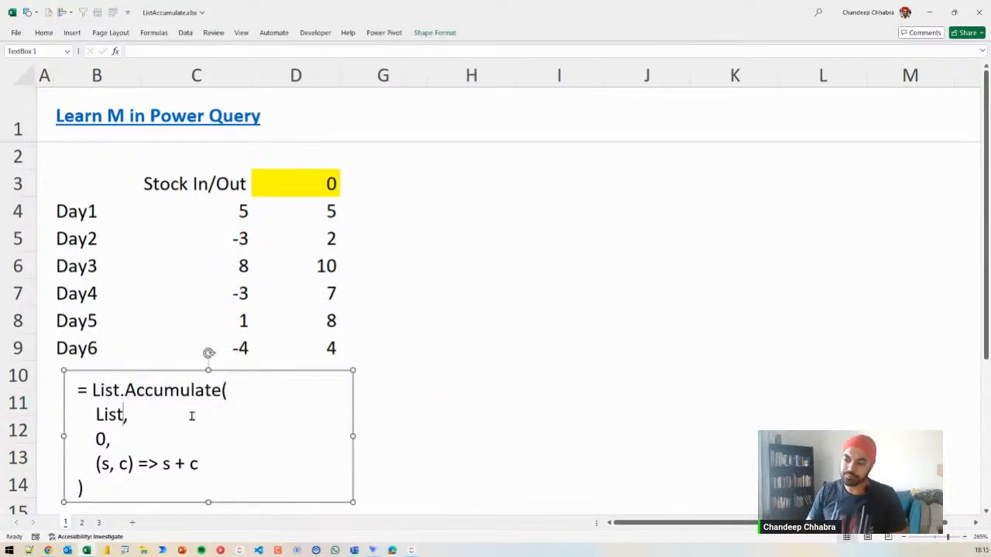
Link the List argument to the boxed Stock In/Out values and the circled seed 0 to D3, clear the marks, and box (s, c) => s + c
key("ctrl+2")
left_click_drag(81, 401, 99, 410)
mouse_move(131, 415)
left_mouse_down()
mouse_move(201, 309)
mouse_move(212, 330)
left_mouse_up()
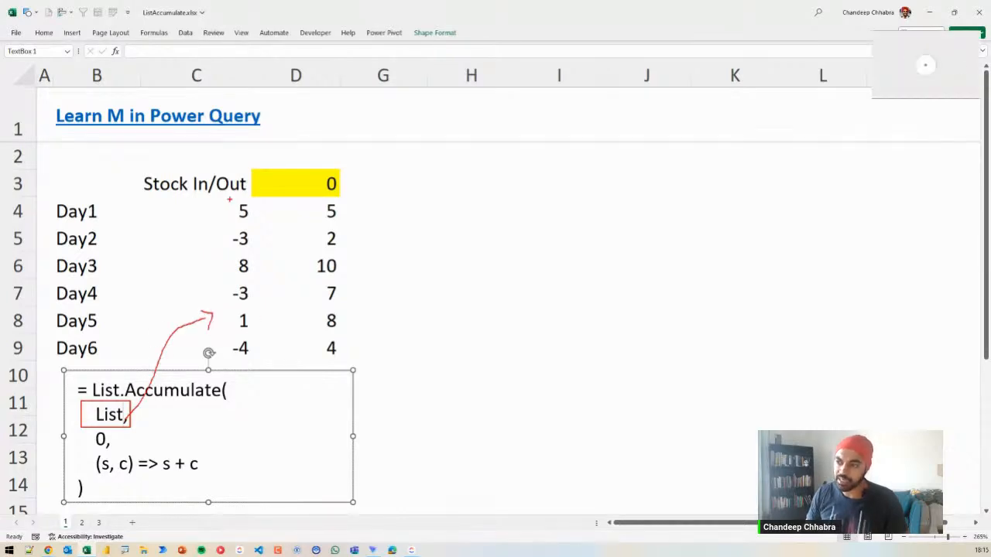
mouse_move(219, 199)
left_mouse_down()
mouse_move(248, 272)
mouse_move(258, 354)
left_mouse_up()
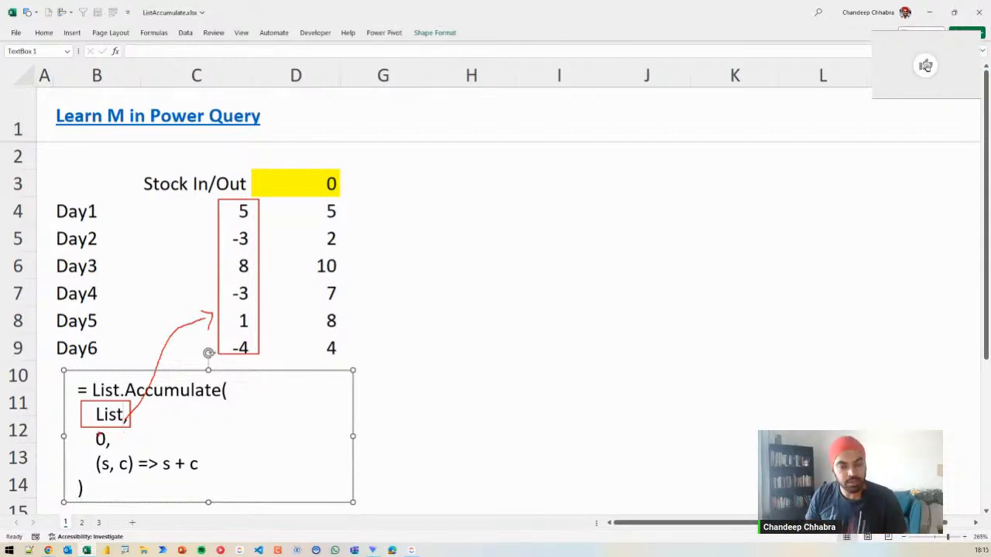
mouse_move(83, 425)
left_mouse_down()
mouse_move(72, 444)
mouse_move(107, 428)
mouse_move(229, 321)
mouse_move(258, 193)
mouse_move(274, 195)
left_mouse_up()
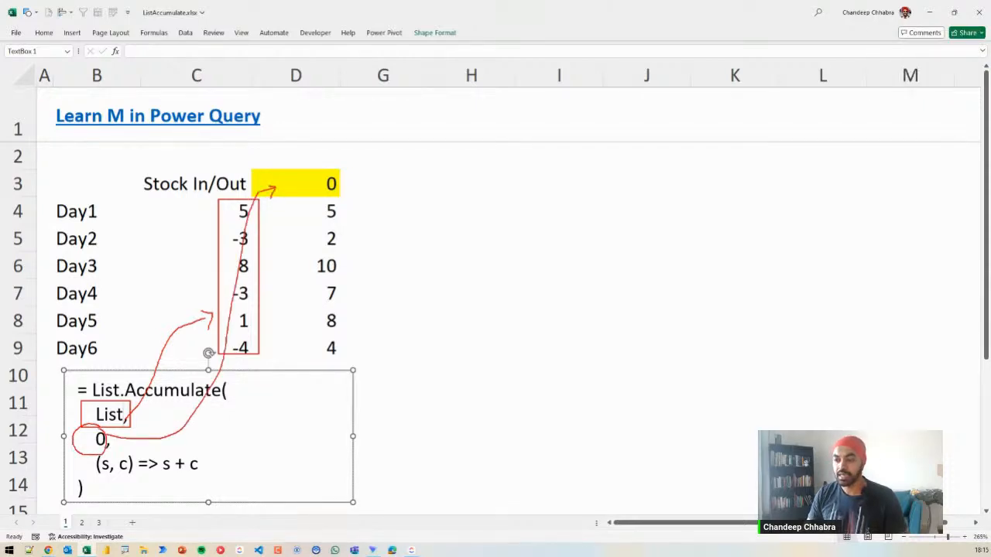
key("Escape")
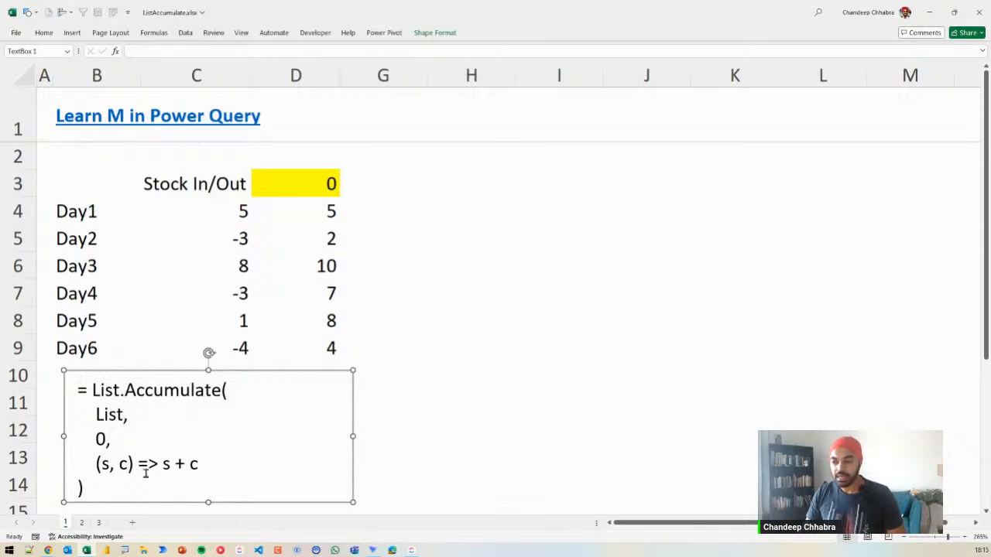
left_click_drag(88, 449, 209, 486)
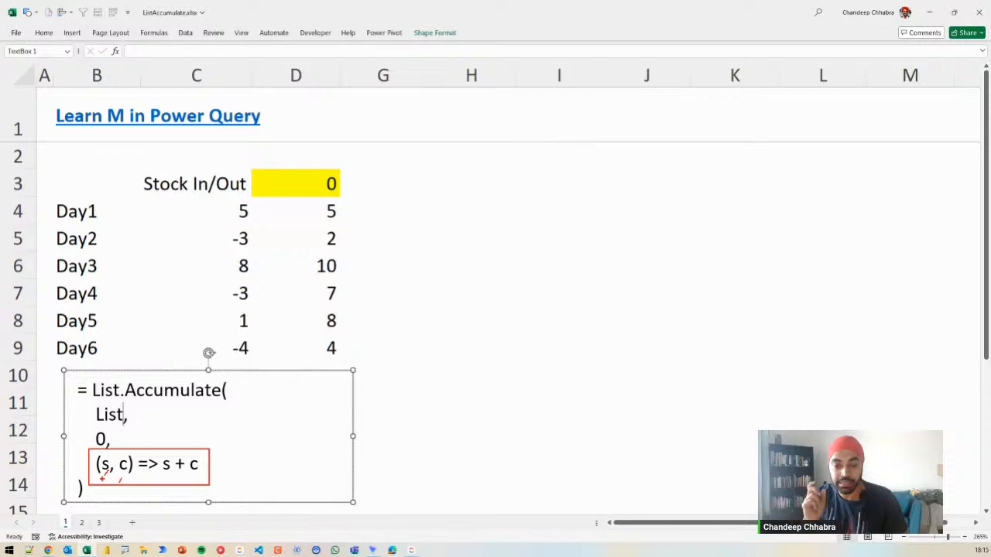
Unhide columns E and F between columns D and G to reveal the s and c helper values
left_click(328, 226)
left_click(331, 207)
key("shift+Right")
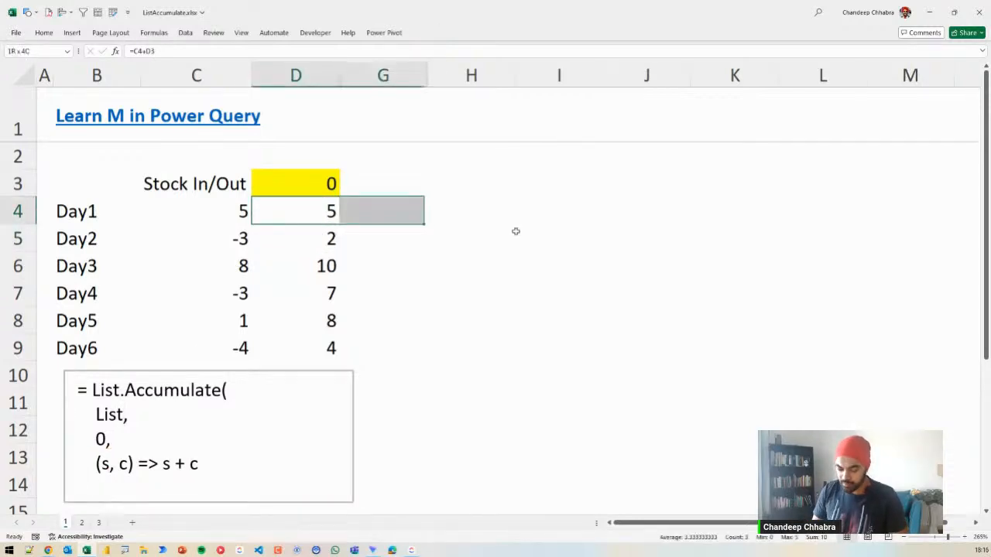
key("alt+h")
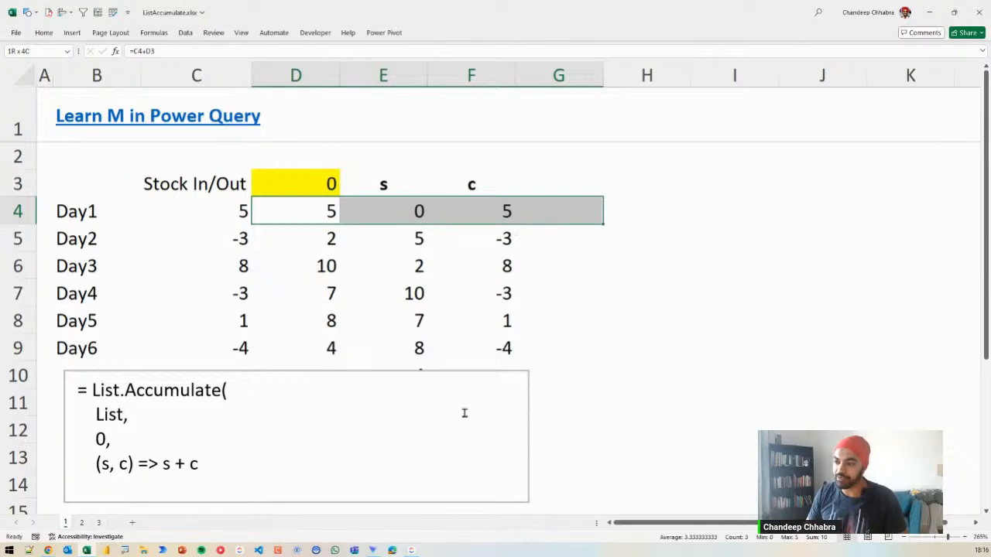
left_click(424, 389)
left_click(630, 391)
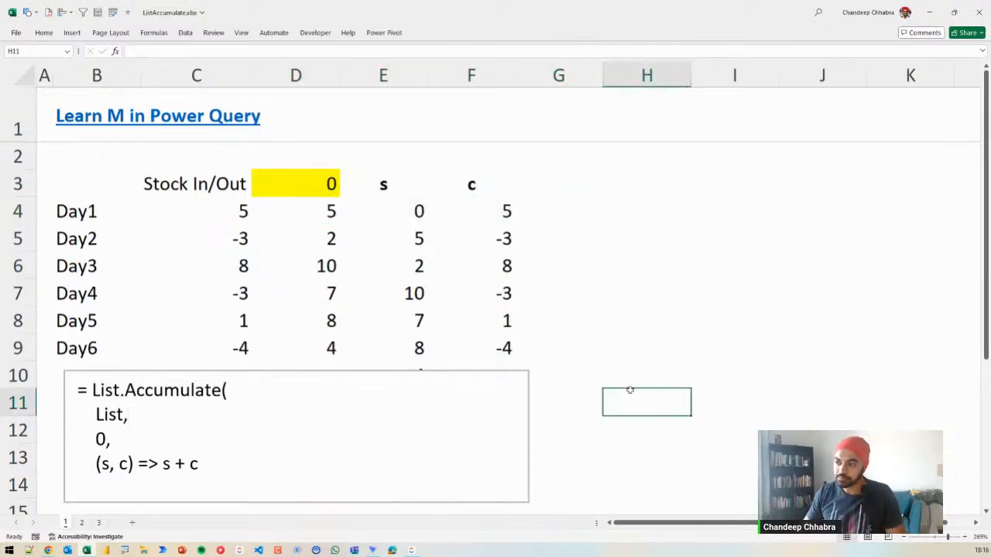
Examine the s header in E3 and the first state value in E4
left_click(407, 217)
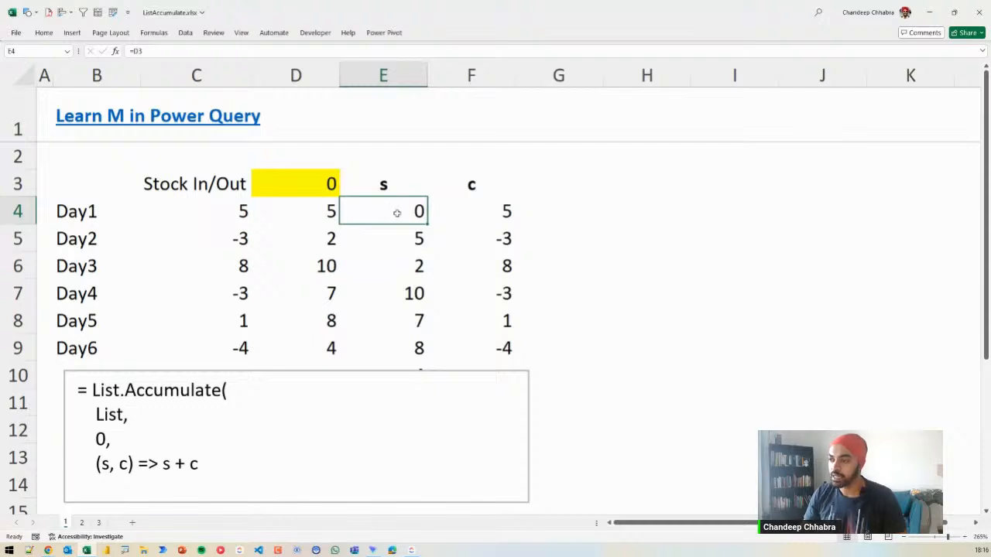
left_click(398, 186)
double_click(407, 191)
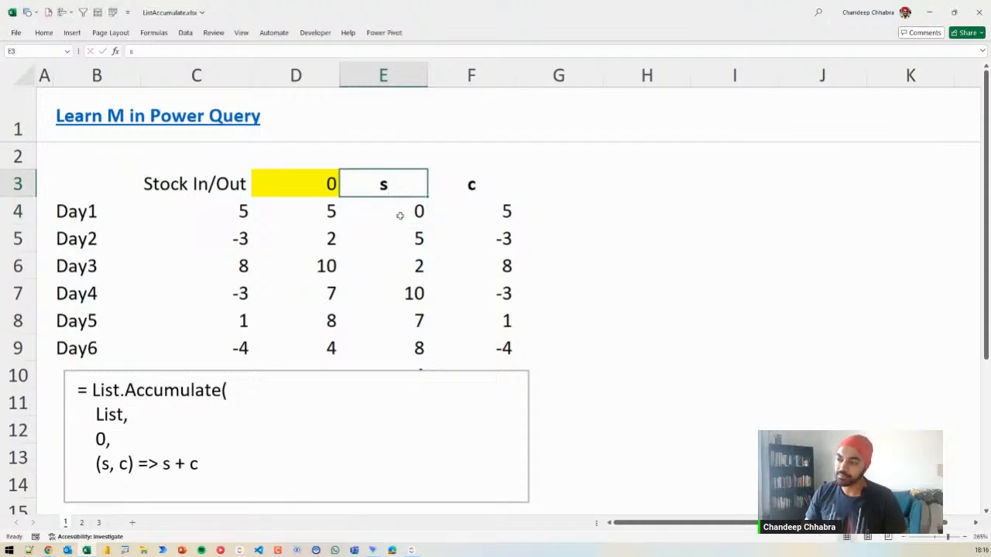
left_click(399, 216)
Box the Stock In/Out values and point out the first item with an arrow, clearing the marks
mouse_move(219, 197)
left_mouse_down()
mouse_move(241, 252)
mouse_move(262, 366)
left_mouse_up()
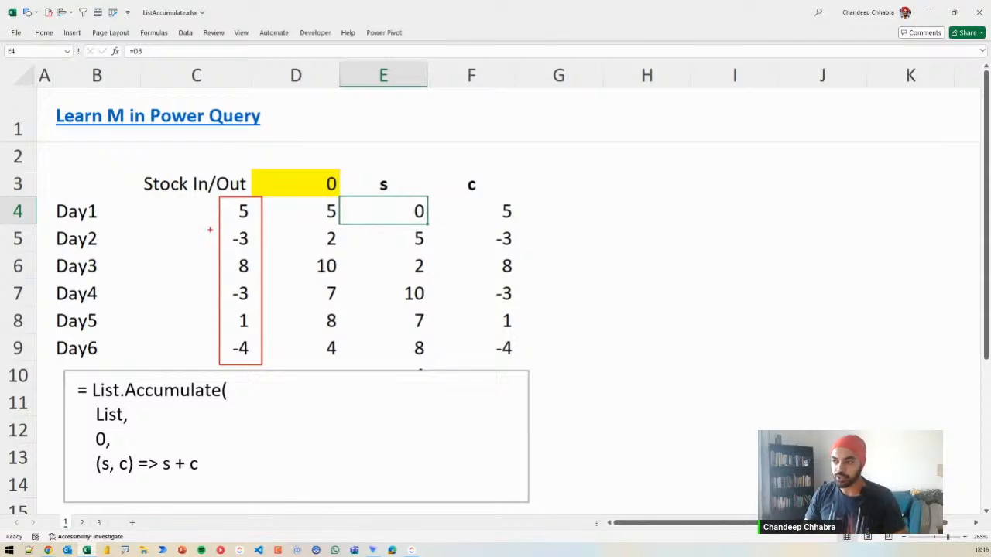
mouse_move(194, 193)
left_mouse_down()
mouse_move(189, 210)
mouse_move(210, 216)
left_mouse_up()
mouse_move(203, 208)
left_mouse_down()
mouse_move(211, 216)
mouse_move(200, 227)
left_mouse_up()
key("Escape")
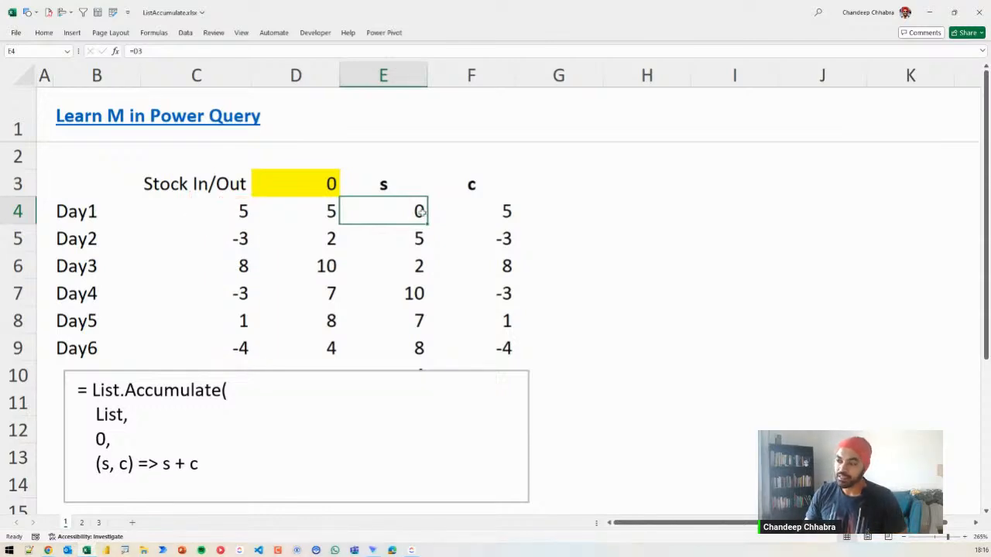
Open the formula in E4, link it to the seed in D3 with an arrow, and tick E4 and the formula's 0, clearing the marks
double_click(416, 216)
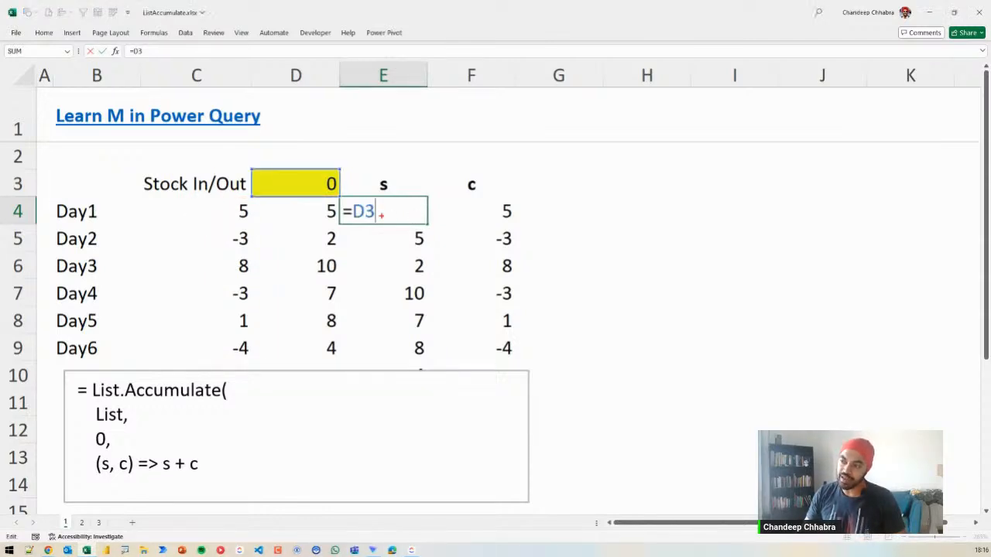
mouse_move(381, 216)
left_mouse_down()
mouse_move(348, 179)
mouse_move(356, 187)
left_mouse_up()
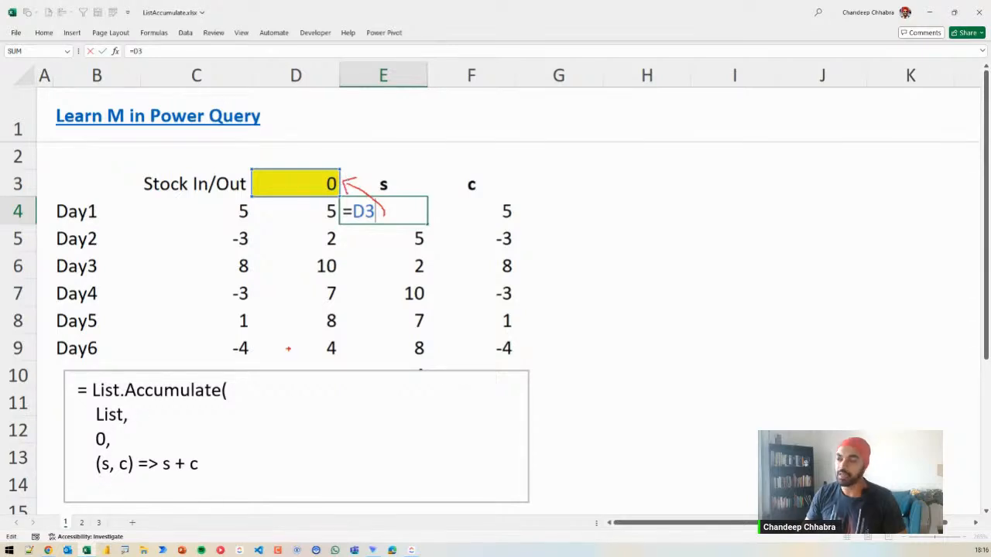
left_click_drag(100, 436, 132, 425)
left_click_drag(376, 211, 396, 208)
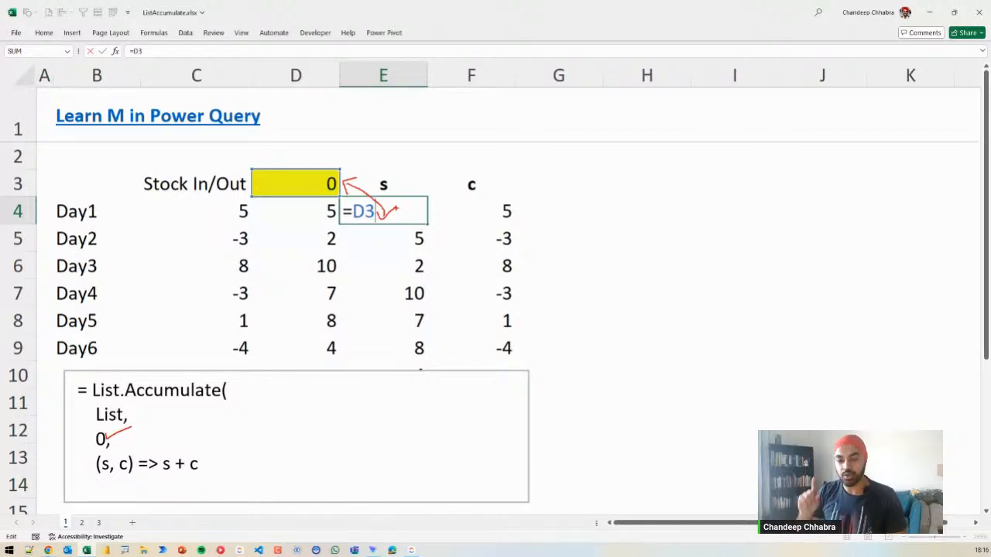
key("Escape")
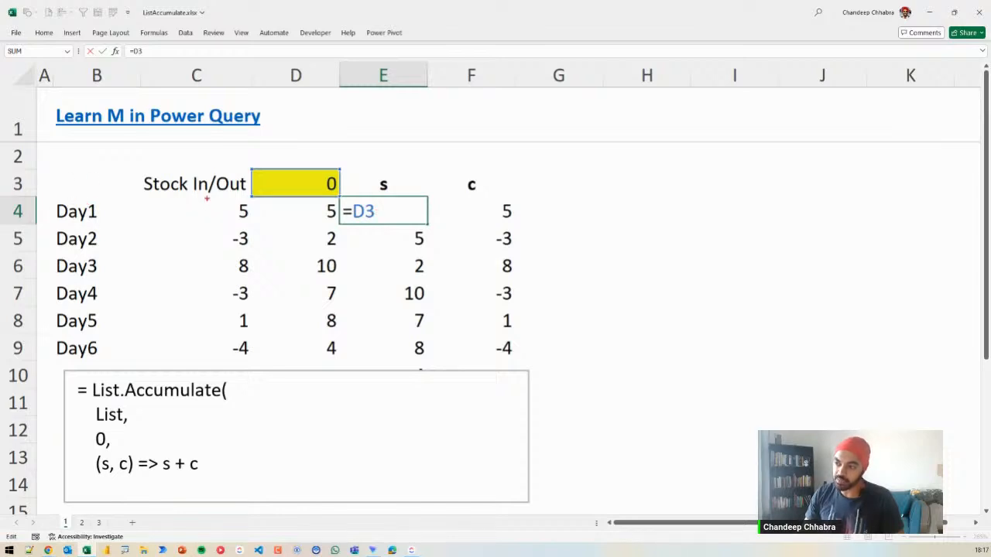
Box the Stock In/Out values and number them 1 to 6, linking E4 to D3 with an arrow and ticking c in the formula
left_click_drag(207, 198, 269, 357)
mouse_move(184, 208)
left_mouse_down()
mouse_move(191, 202)
mouse_move(199, 218)
left_mouse_up()
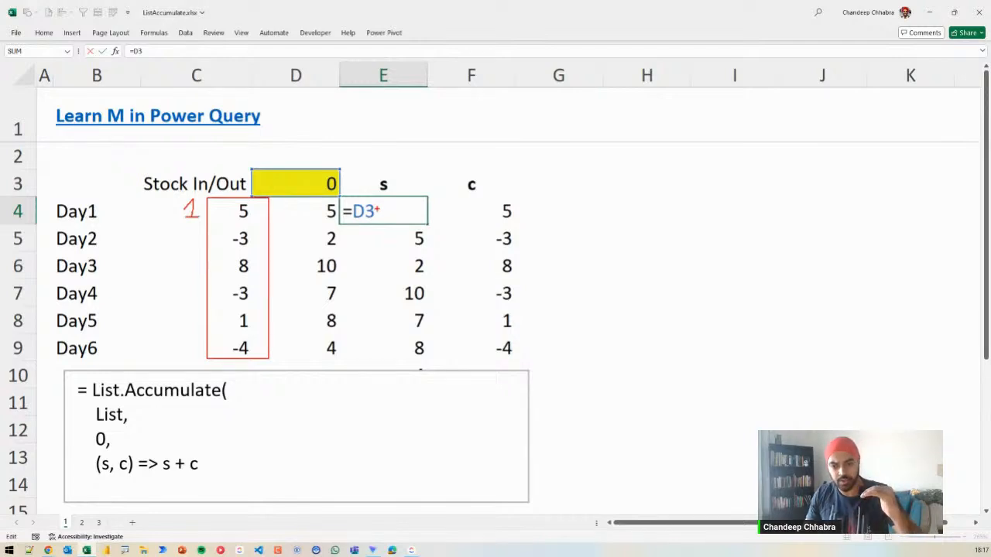
mouse_move(378, 208)
left_mouse_down()
mouse_move(385, 193)
mouse_move(356, 178)
mouse_move(352, 188)
left_mouse_up()
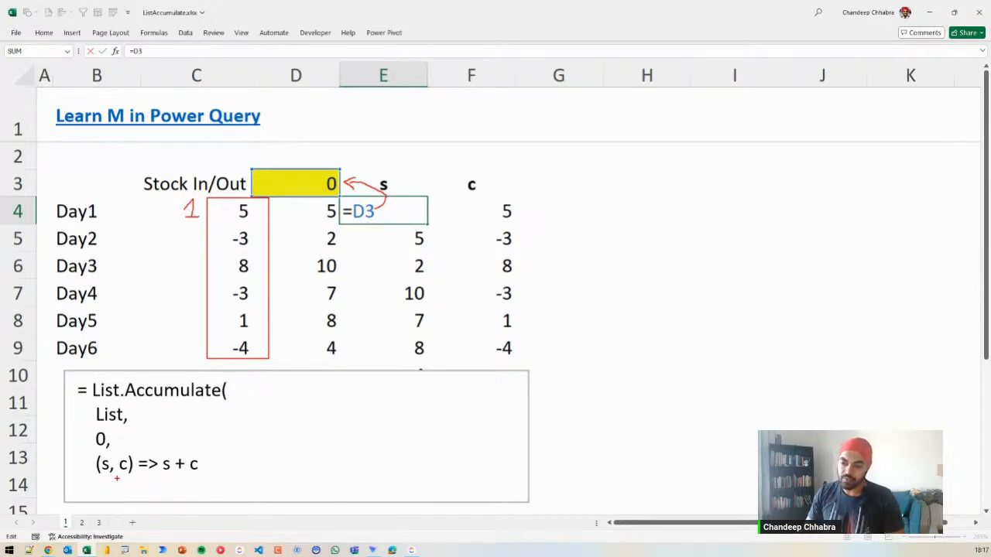
left_click_drag(116, 473, 125, 469)
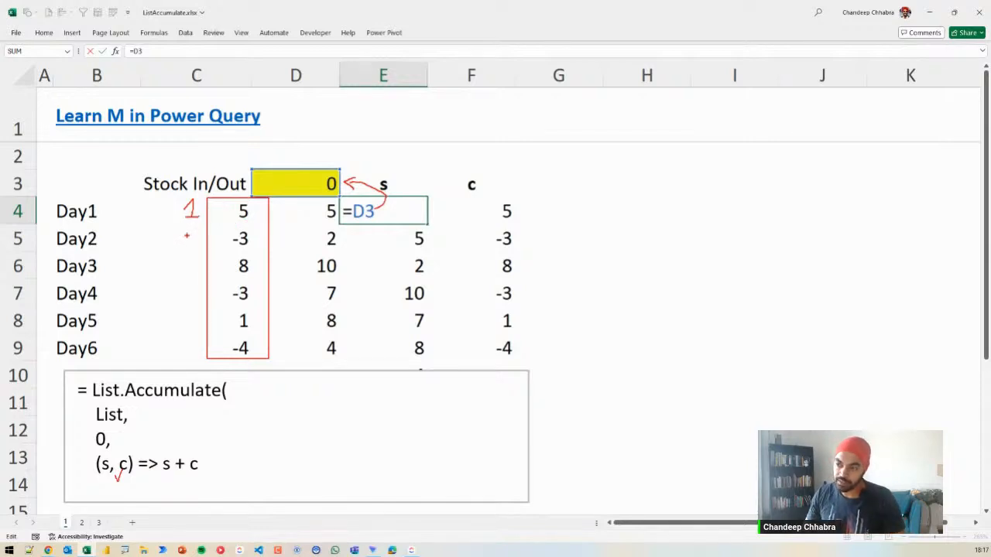
mouse_move(187, 235)
left_mouse_down()
mouse_move(199, 242)
mouse_move(189, 356)
left_mouse_up()
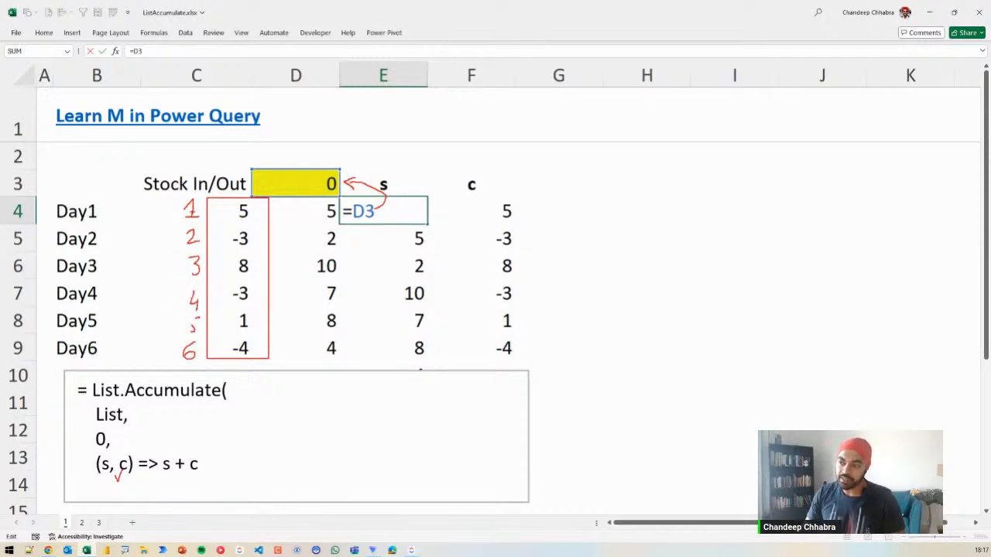
Point arrows at the first and second stock items and link c in the formula to each of them, clearing all marks
mouse_move(189, 211)
left_mouse_down()
mouse_move(215, 206)
mouse_move(215, 217)
left_mouse_up()
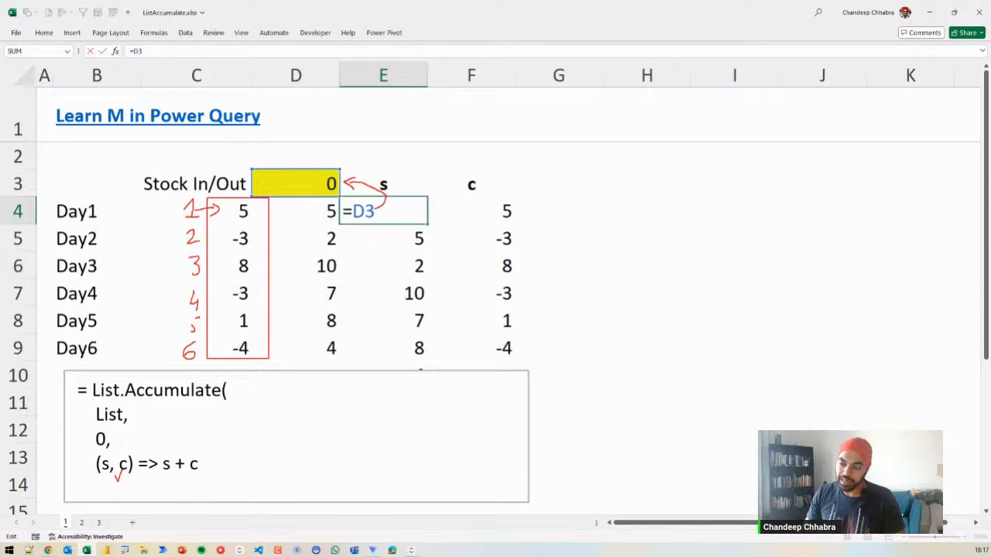
mouse_move(118, 477)
left_mouse_down()
mouse_move(272, 310)
mouse_move(279, 222)
mouse_move(263, 217)
mouse_move(266, 224)
left_mouse_up()
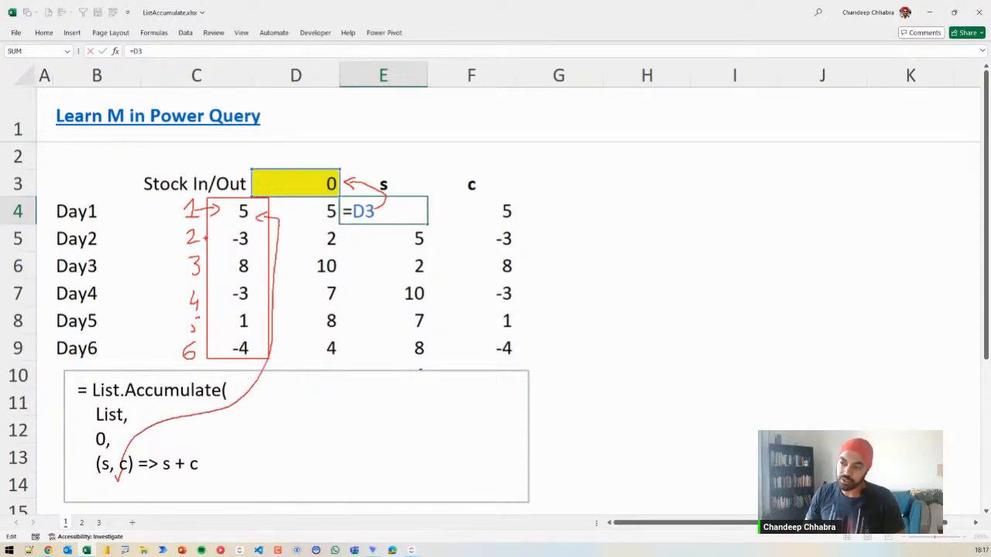
left_click_drag(199, 238, 223, 241)
mouse_move(123, 461)
left_mouse_down()
mouse_move(277, 352)
mouse_move(288, 243)
mouse_move(258, 238)
left_mouse_up()
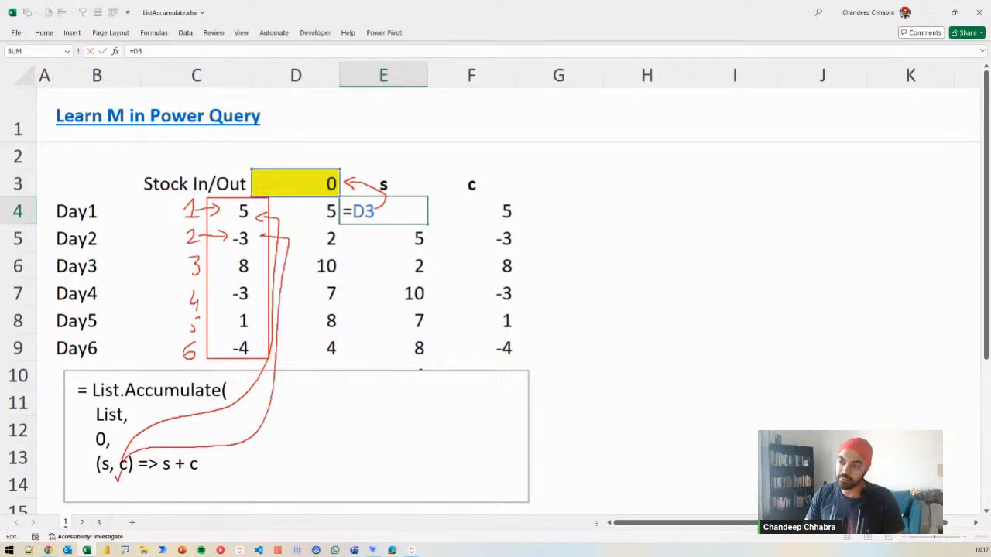
key("Escape")
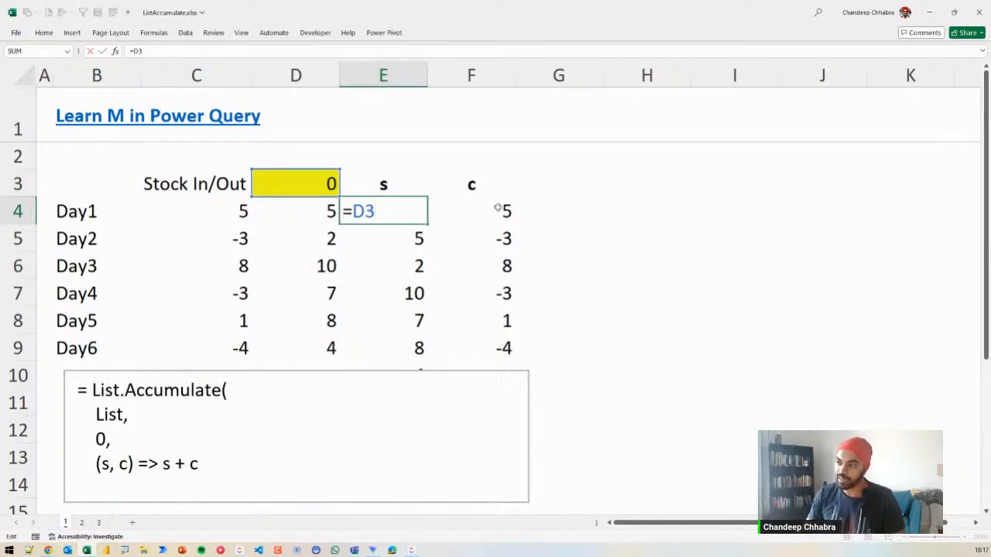
Close the E4 formula and examine the cell reference behind the first c value in F4
key("ctrl+Return")
left_click(504, 212)
key("F2")
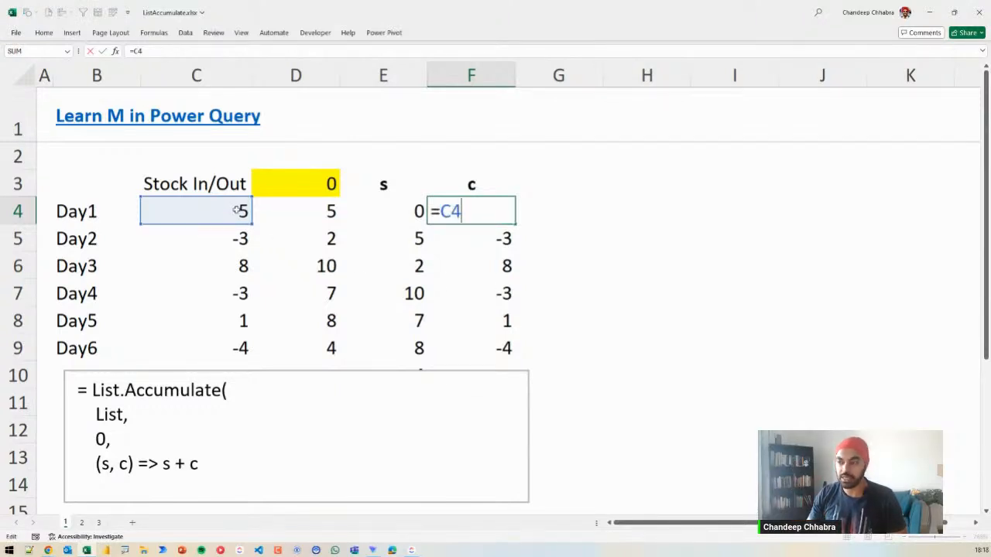
key("ctrl+Return")
Box the Stock In/Out list and mark its Day1 and Day2 items with arrows, clearing the marks
left_click_drag(214, 199, 264, 365)
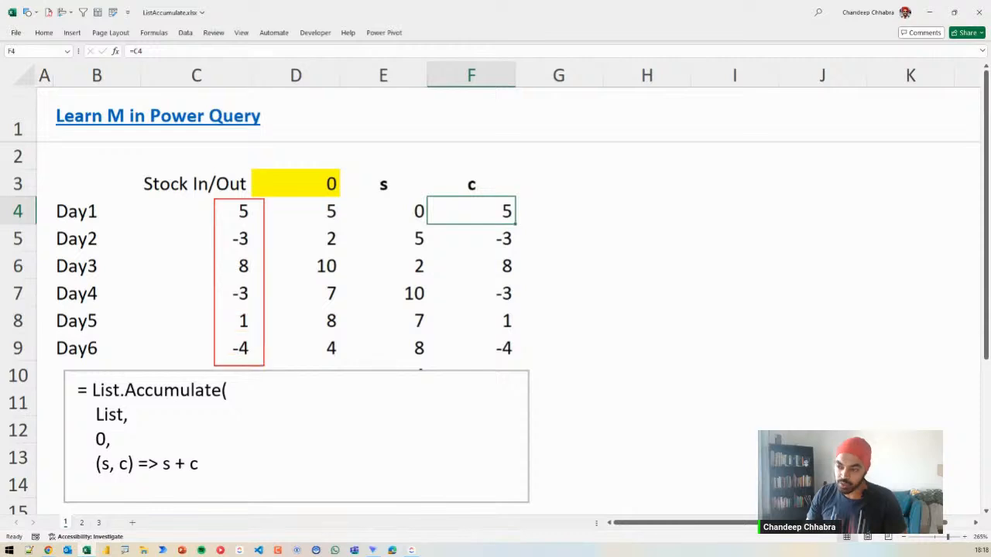
mouse_move(179, 212)
left_mouse_down()
mouse_move(205, 212)
mouse_move(198, 240)
left_mouse_up()
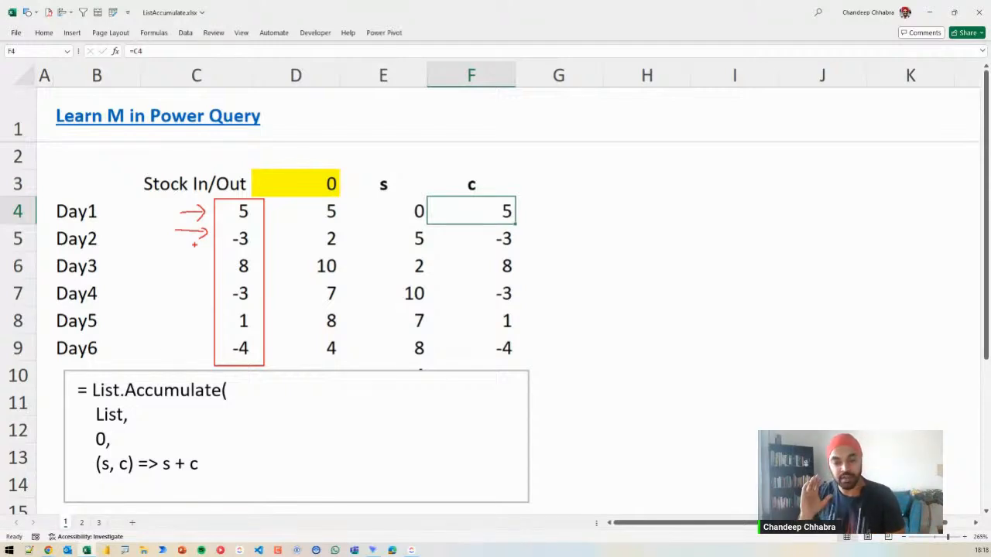
key("e")
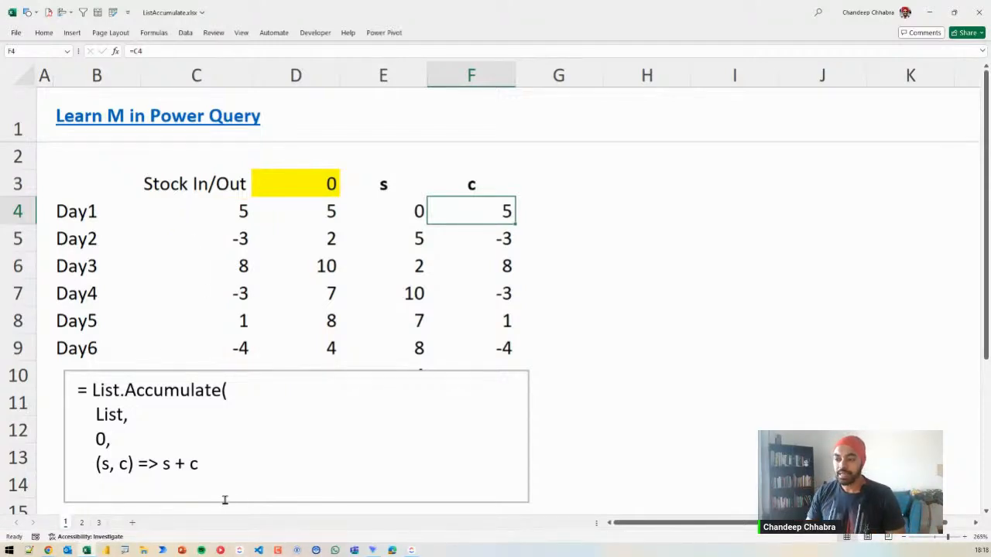
Box the s + c expression in the text box and tick both s and c, clearing the marks
left_click_drag(155, 449, 206, 482)
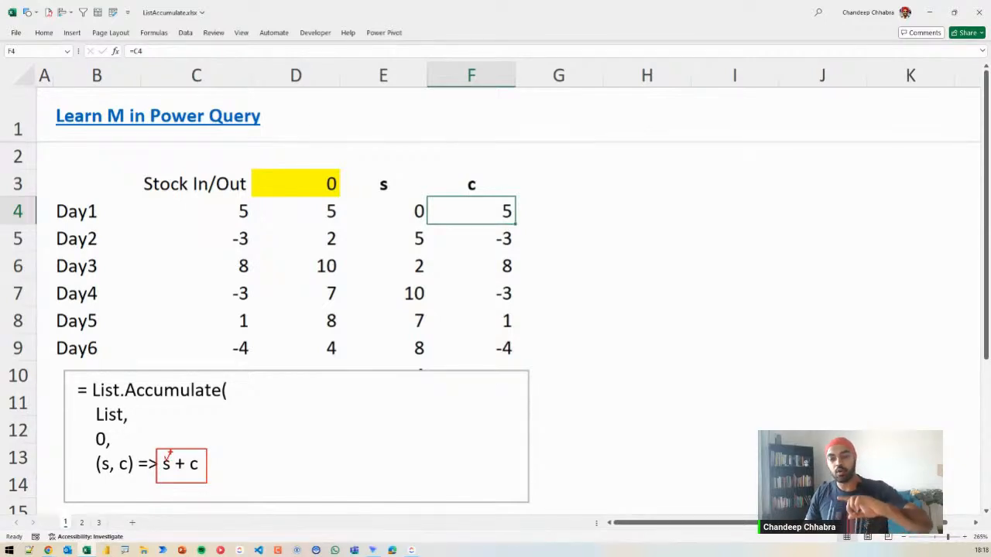
left_click_drag(164, 456, 204, 449)
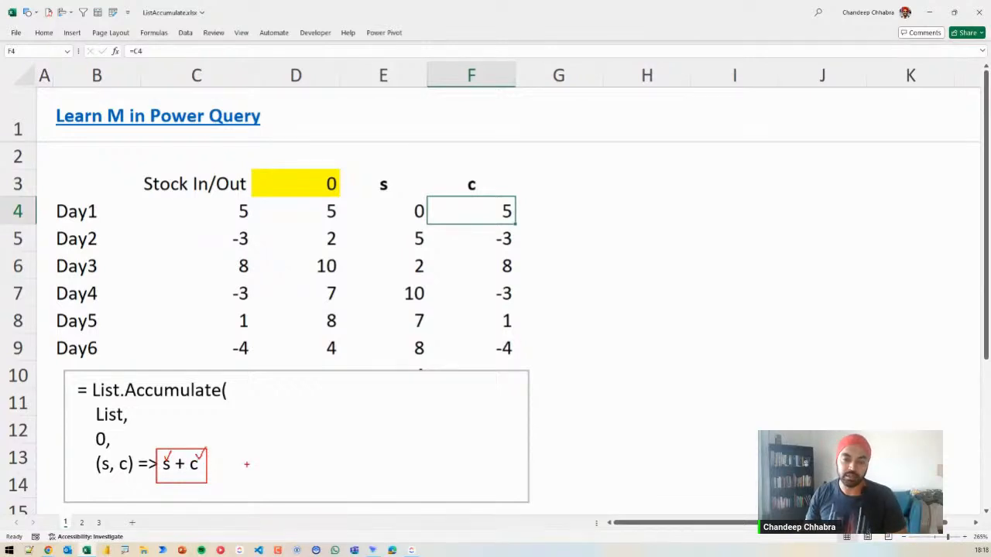
key("Escape")
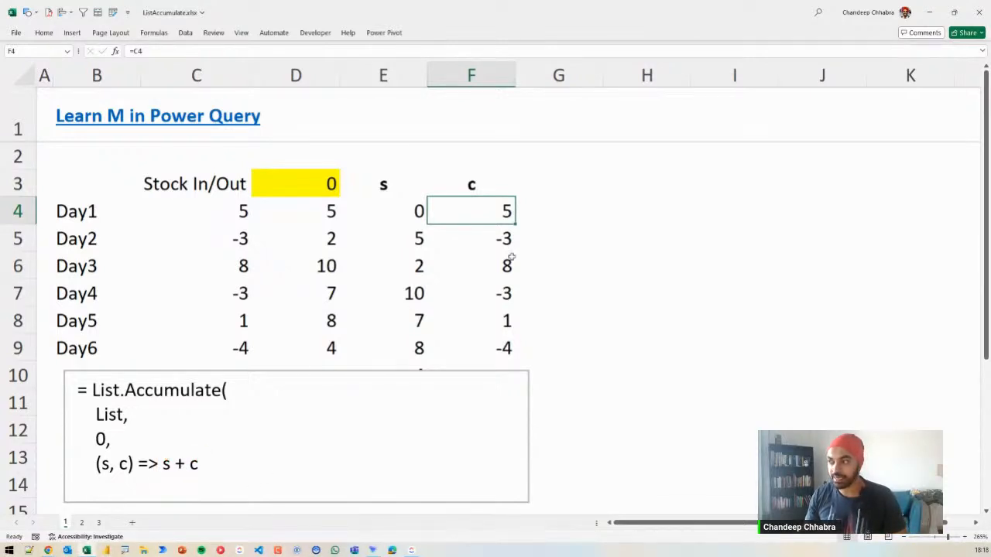
Enter the heading s+c in cell G3 beside the c column
left_click(552, 185)
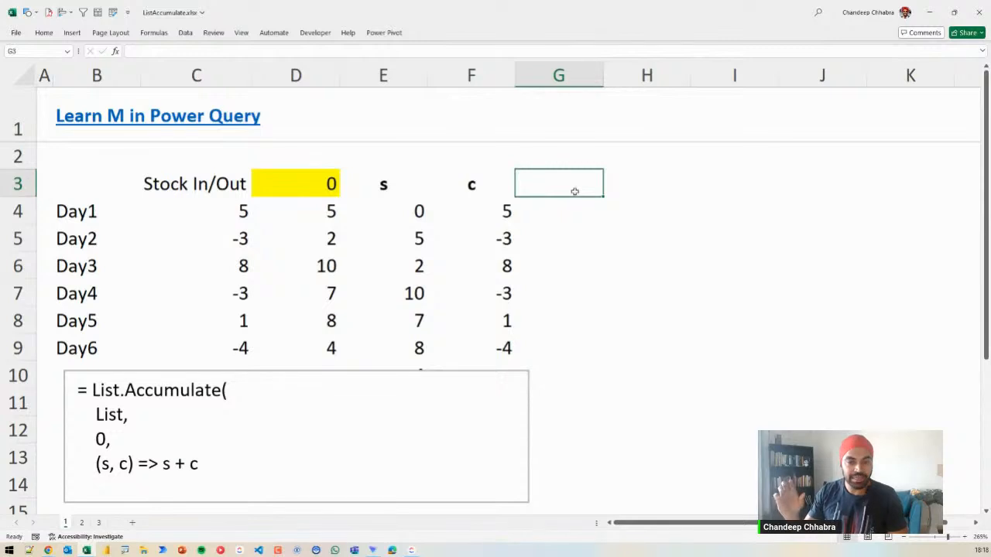
type("s+c")
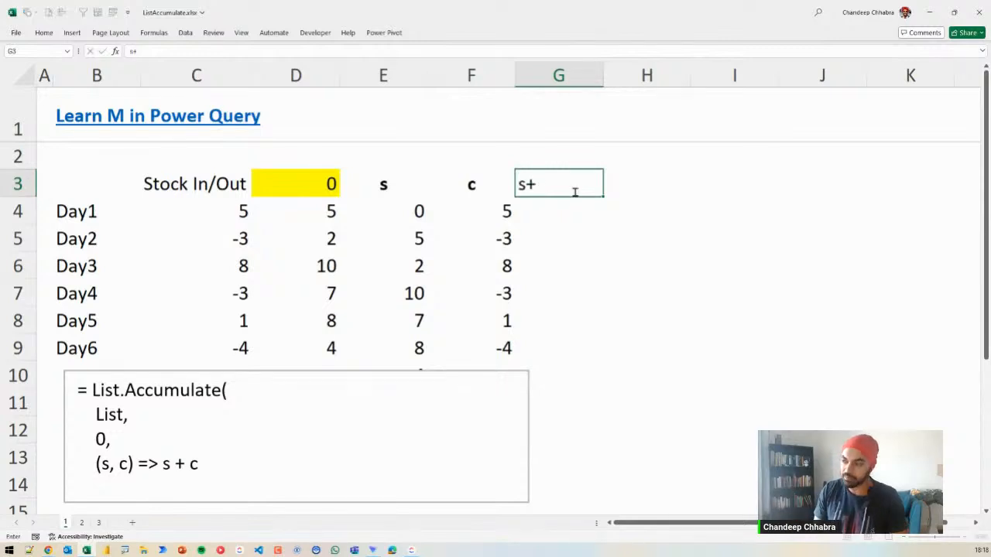
key("Return")
Enter the formula =D3+C4 in G4 to add the state and the current value for Day1
type("=")
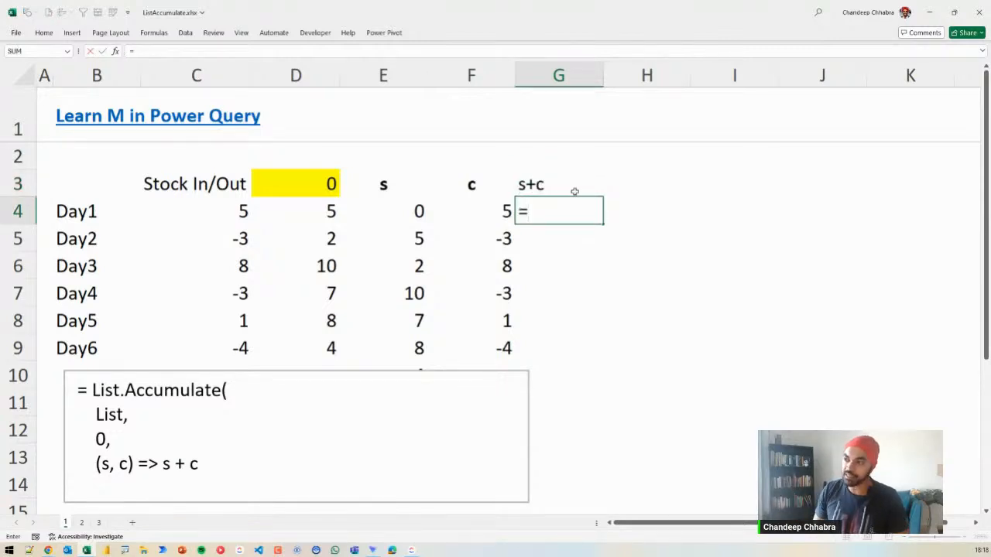
key("Left")
key("Left")
key("Left")
key("Up")
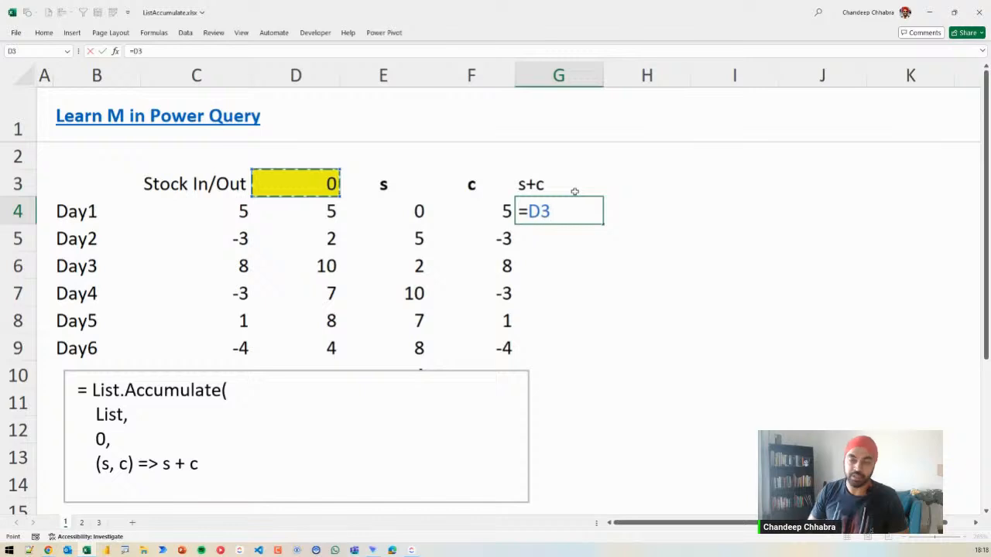
type("+")
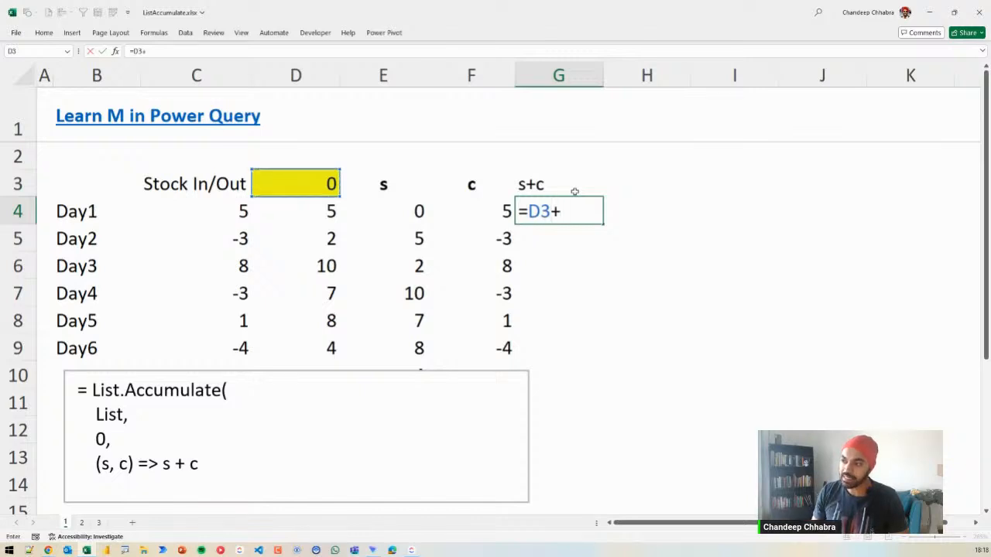
key("Left")
key("Left")
key("Left")
key("Left")
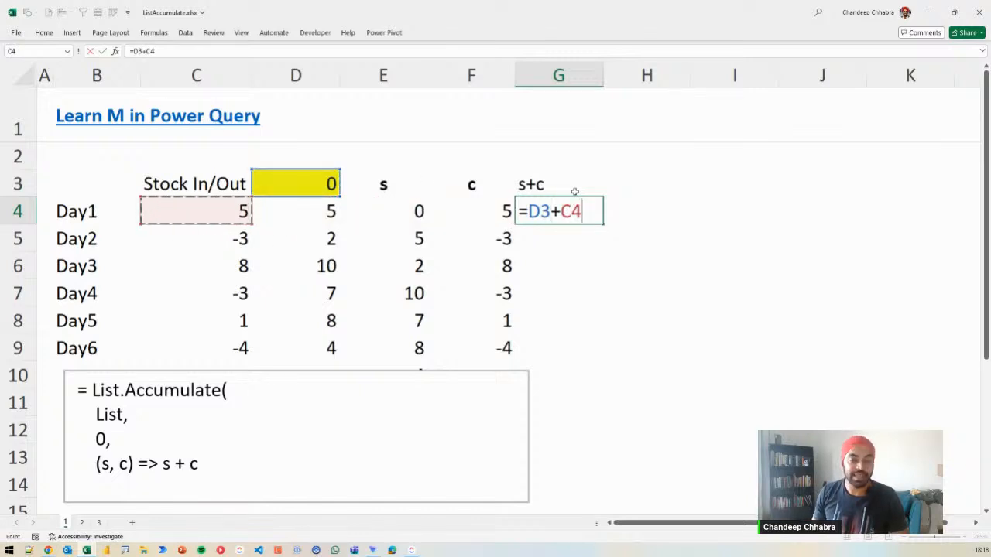
key("Return")
Fill the G4 formula down through G9 to cover all six days
key("Left")
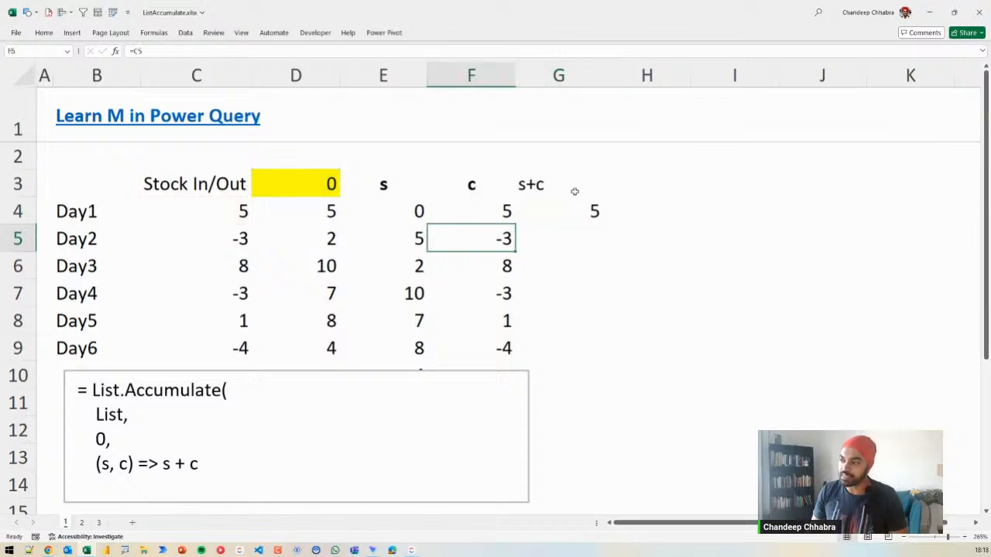
key("ctrl+Down")
key("Right")
key("ctrl+shift+Up")
key("ctrl+d")
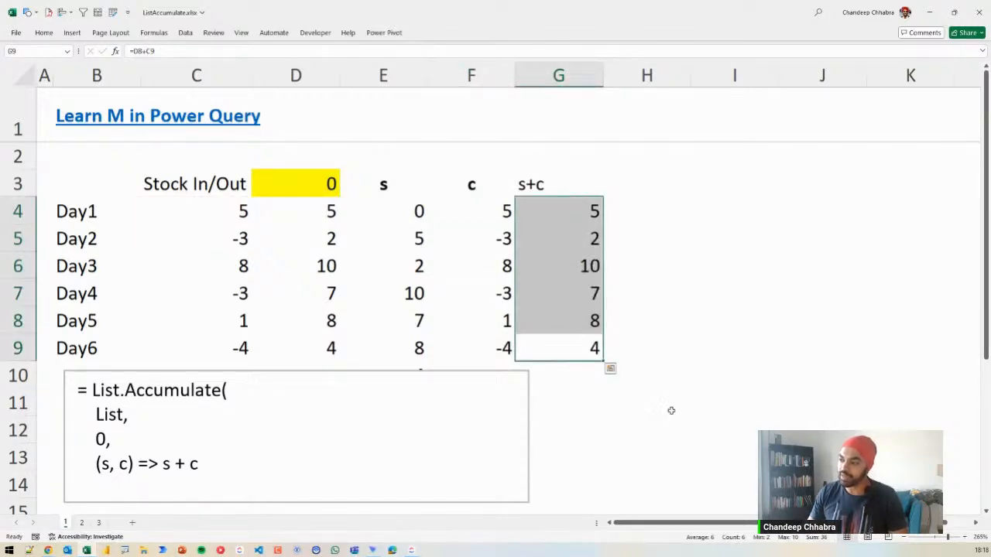
Circle the Day6 s+c value in G9, and bracket (s, c) => s + c in the text box, clearing each mark
left_click(654, 391)
left_click(580, 353)
key("ctrl+2")
mouse_move(618, 340)
left_mouse_down()
mouse_move(558, 357)
mouse_move(584, 333)
left_mouse_up()
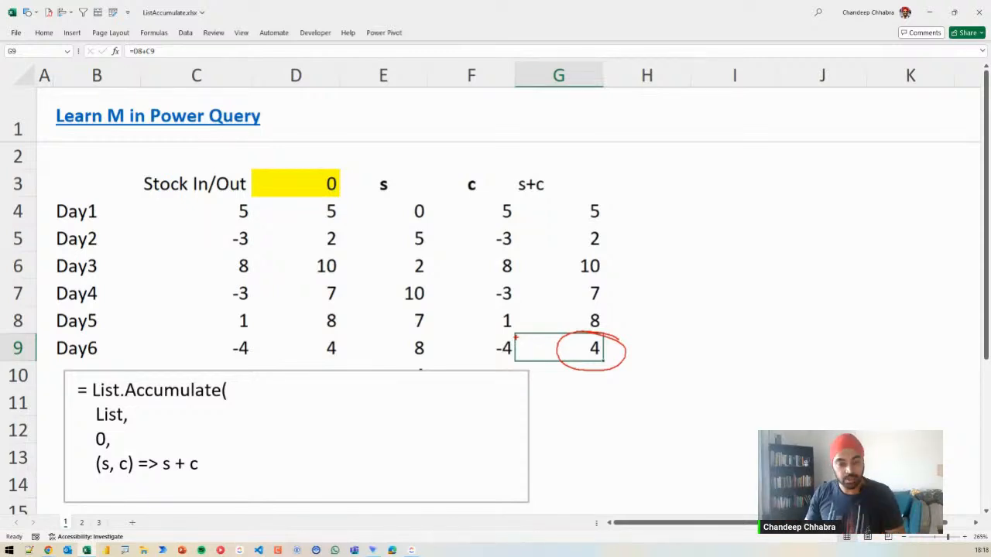
key("Escape")
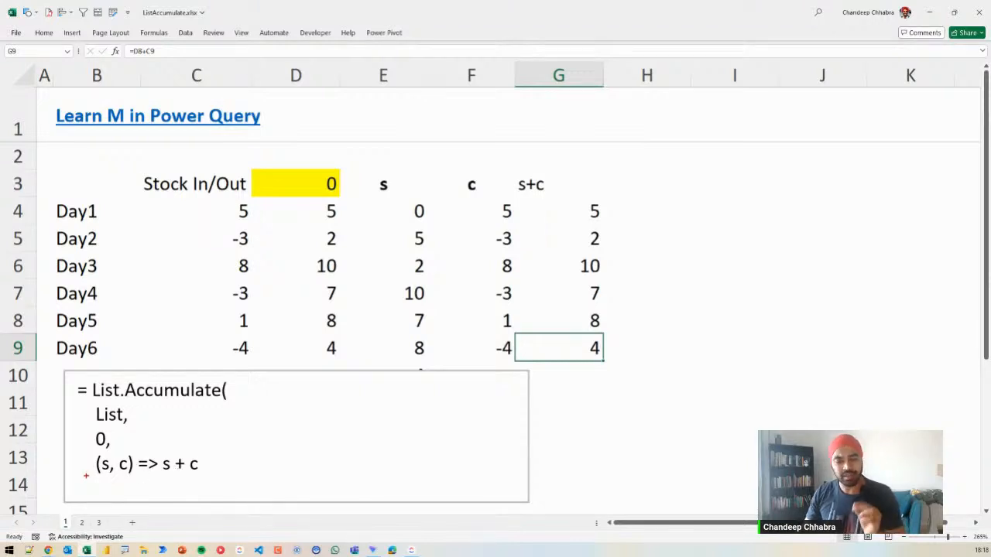
mouse_move(91, 469)
left_mouse_down()
mouse_move(91, 480)
mouse_move(208, 479)
left_mouse_up()
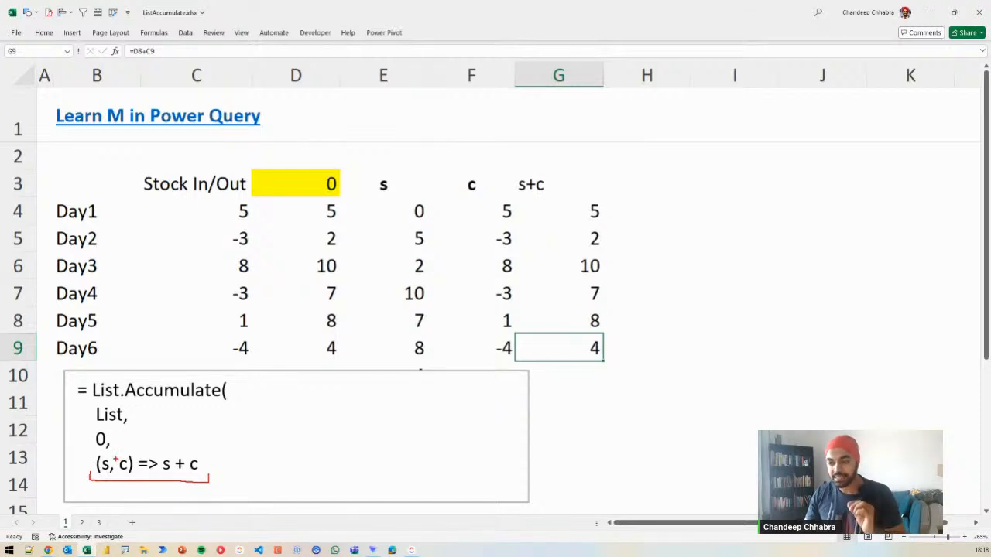
key("Escape")
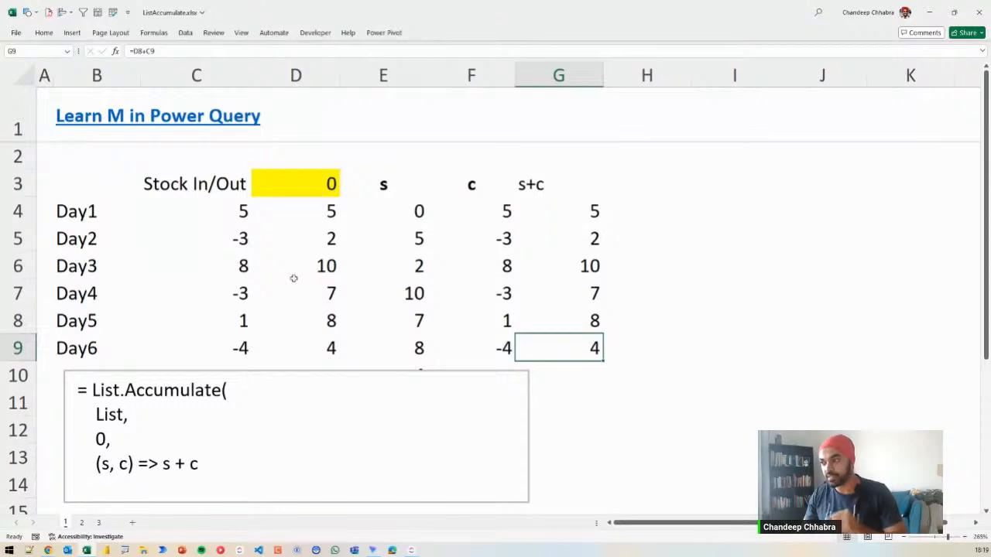
Examine the cell references behind the s values in E5 and E6, ticking the referenced D4 value
left_click(412, 239)
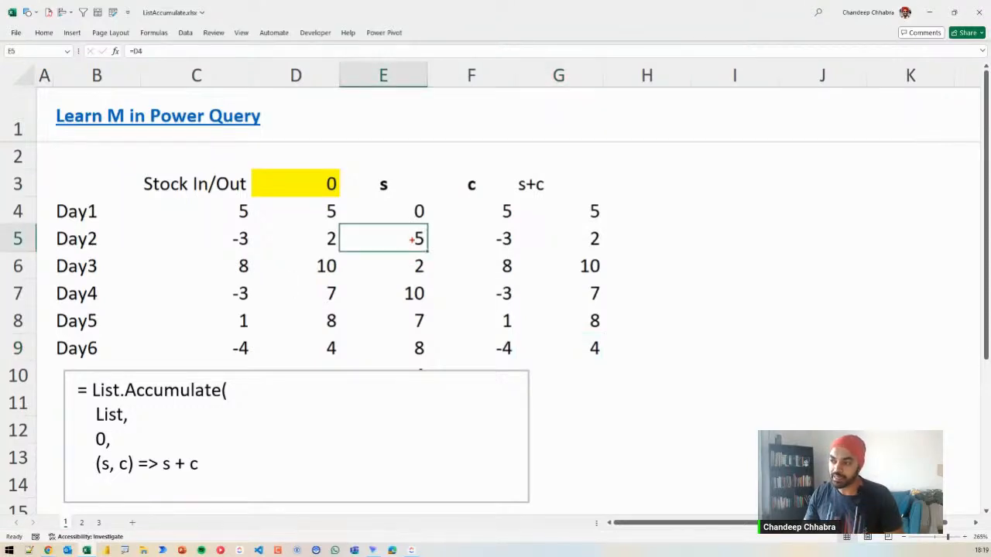
double_click(412, 240)
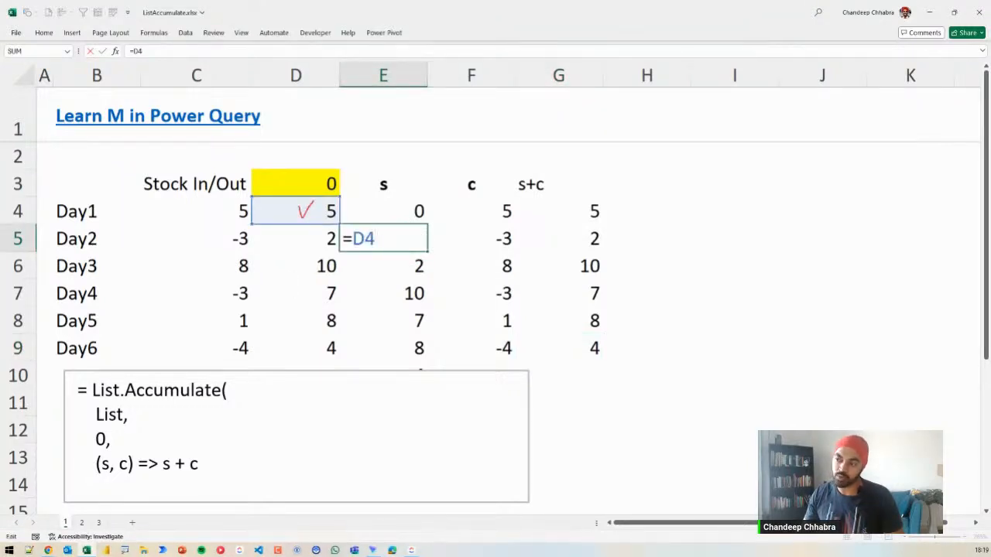
left_click(407, 265)
double_click(407, 267)
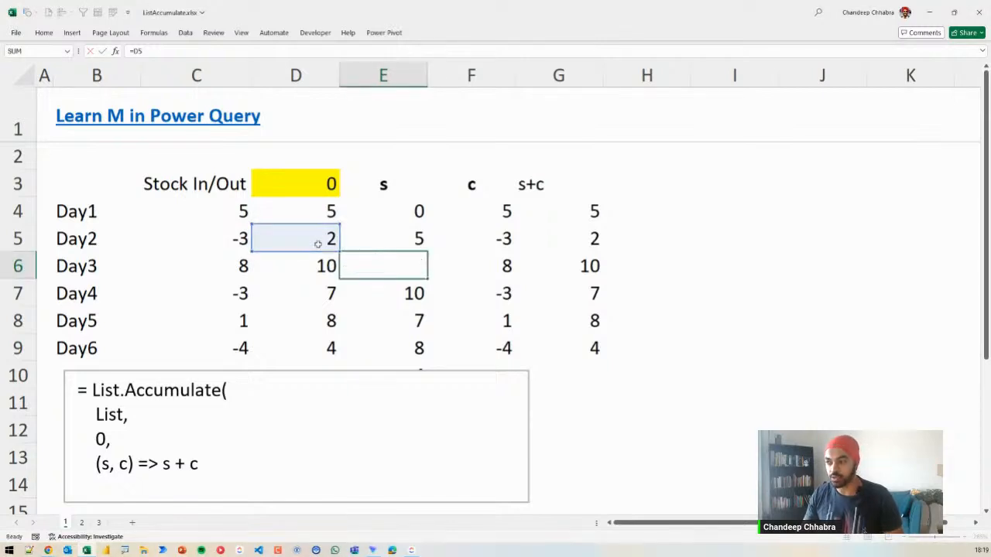
key("ctrl+Return")
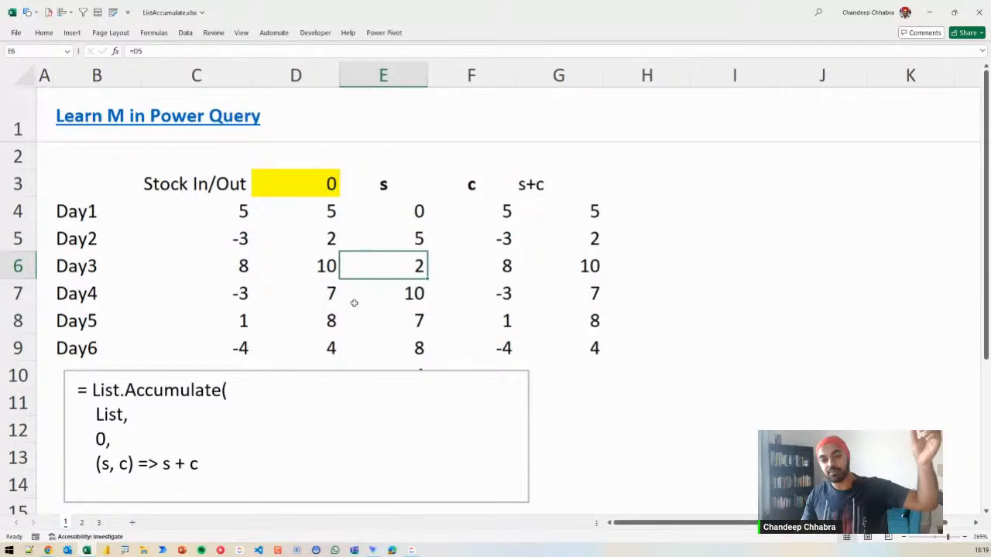
Box the Day3 Stock In/Out value and point an arrow at it, clearing the marks
left_click_drag(222, 254, 252, 281)
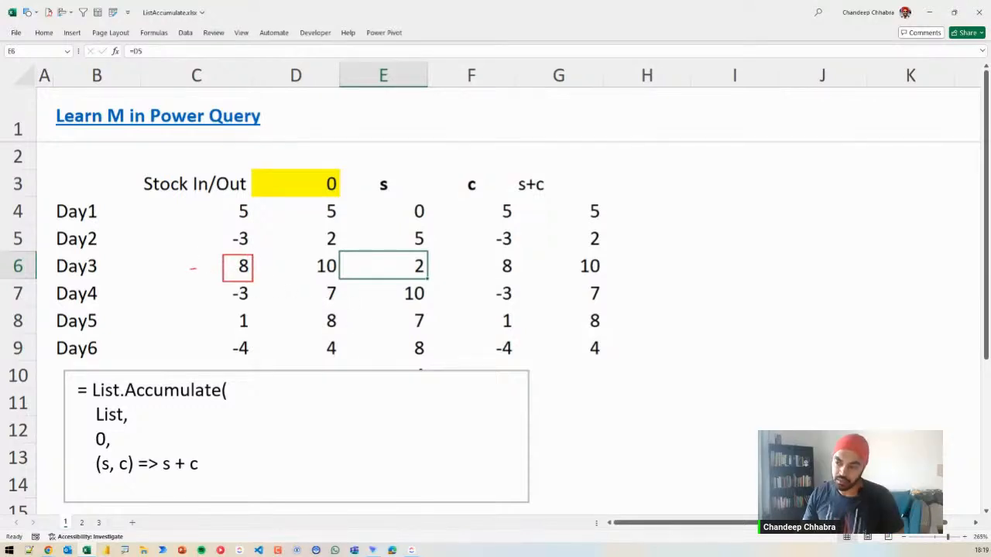
left_click_drag(196, 268, 216, 268)
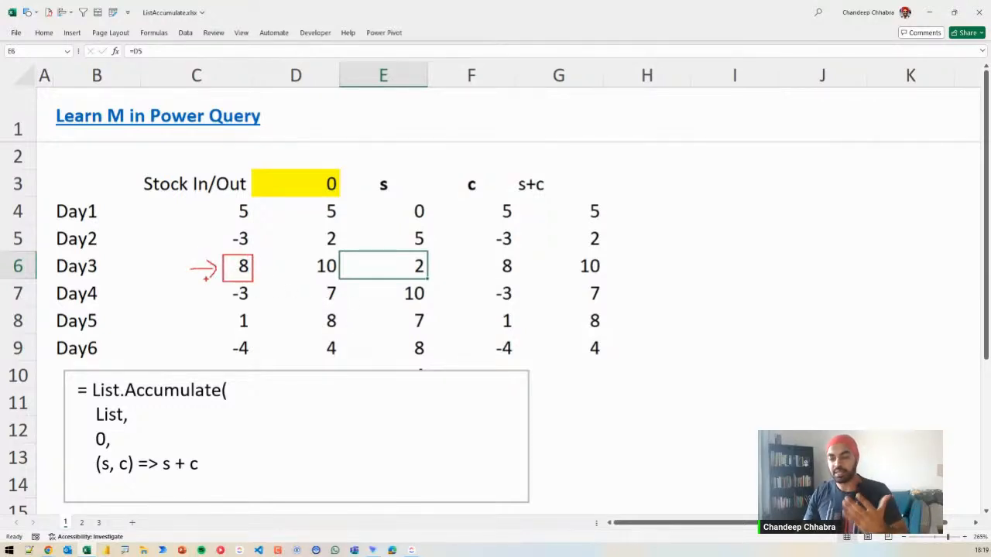
key("Escape")
Make the List.Accumulate text box slightly taller to fit its closing parenthesis, and clear the marks drawn over the formula
left_click(189, 464)
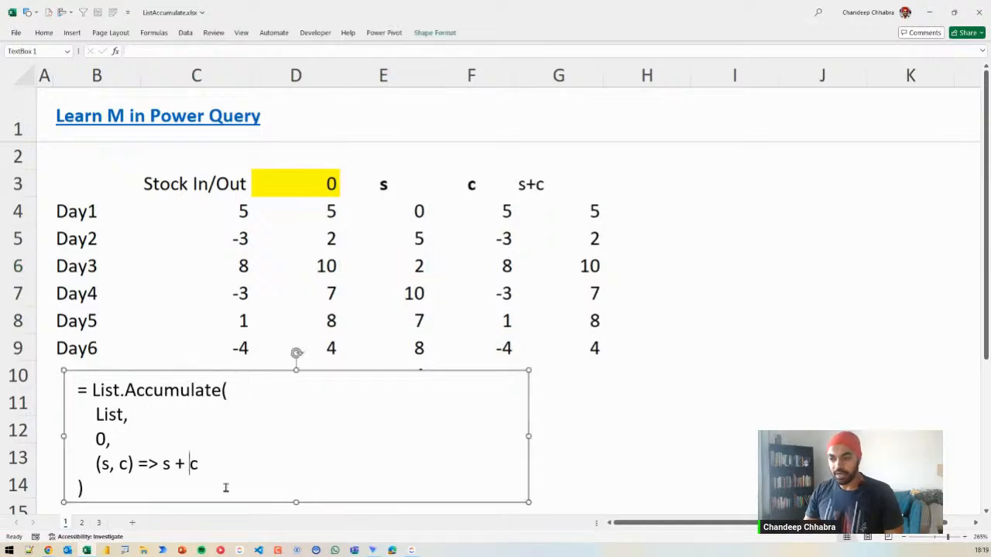
left_click_drag(293, 502, 294, 506)
key("Return")
type(")")
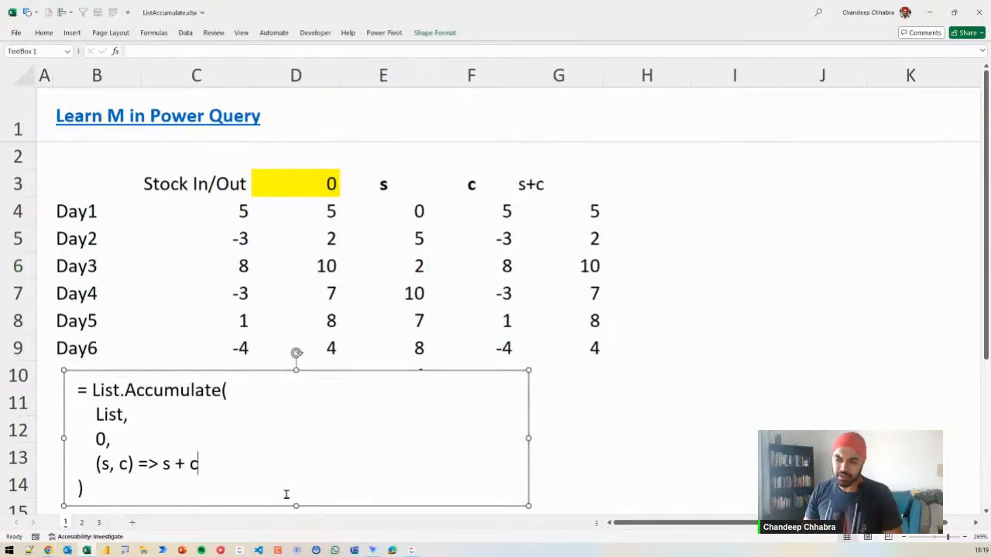
key("Left")
key("Left")
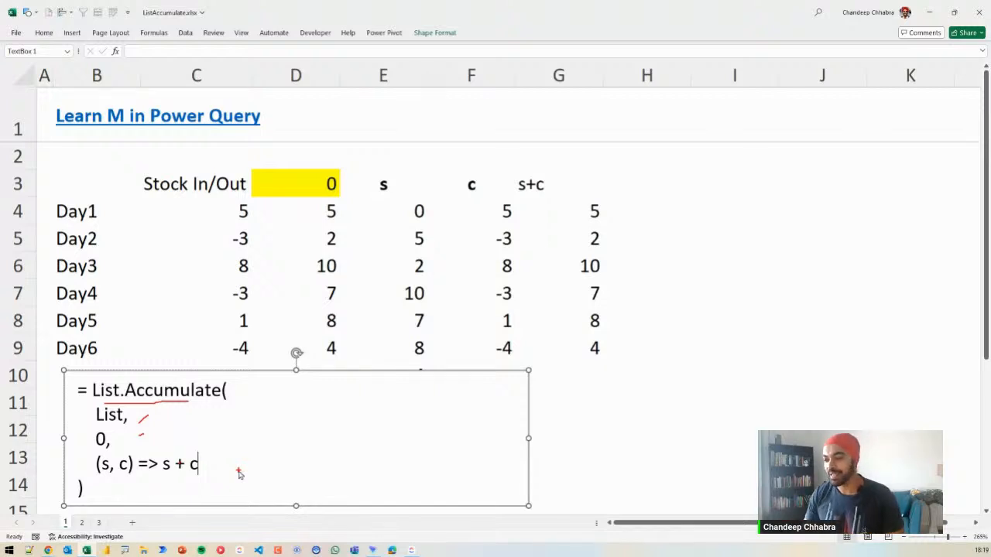
key("Escape")
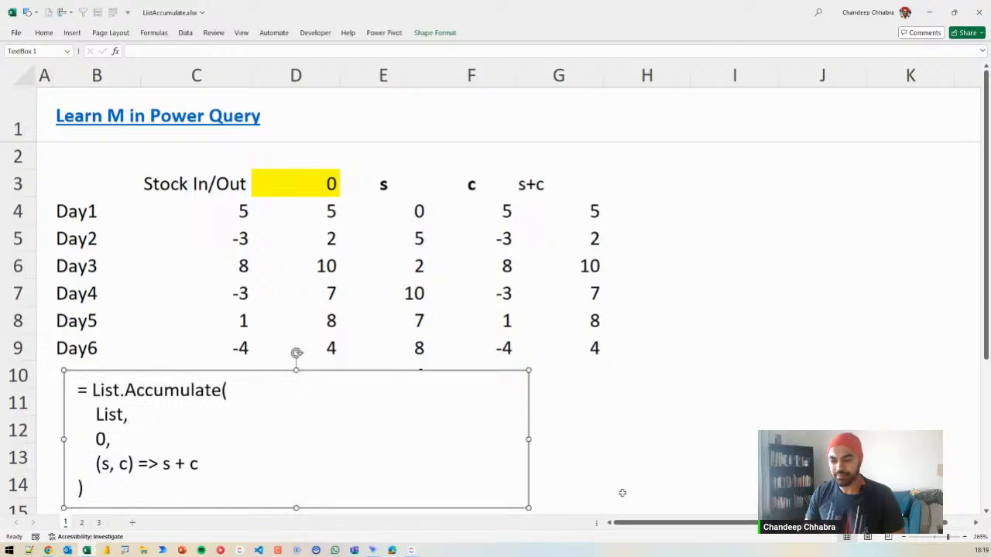
Move the List.Accumulate text box down to uncover row 10 of the s column
left_click(622, 492)
left_click(444, 372)
left_click_drag(444, 371, 441, 390)
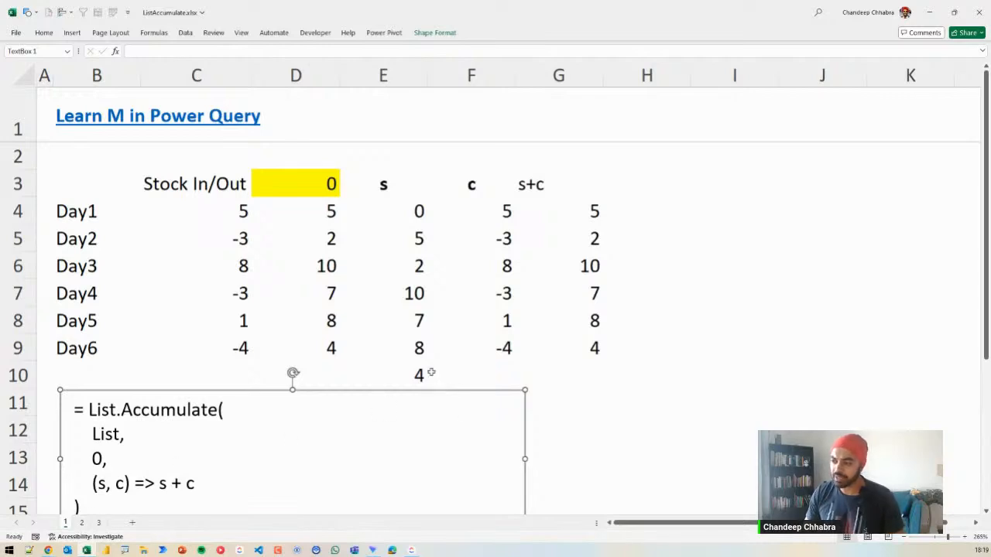
Circle the Day6 running total in D9 and the Day6 s+c value in G9, clearing the marks
mouse_move(331, 347)
left_mouse_down()
mouse_move(314, 338)
mouse_move(328, 331)
left_mouse_up()
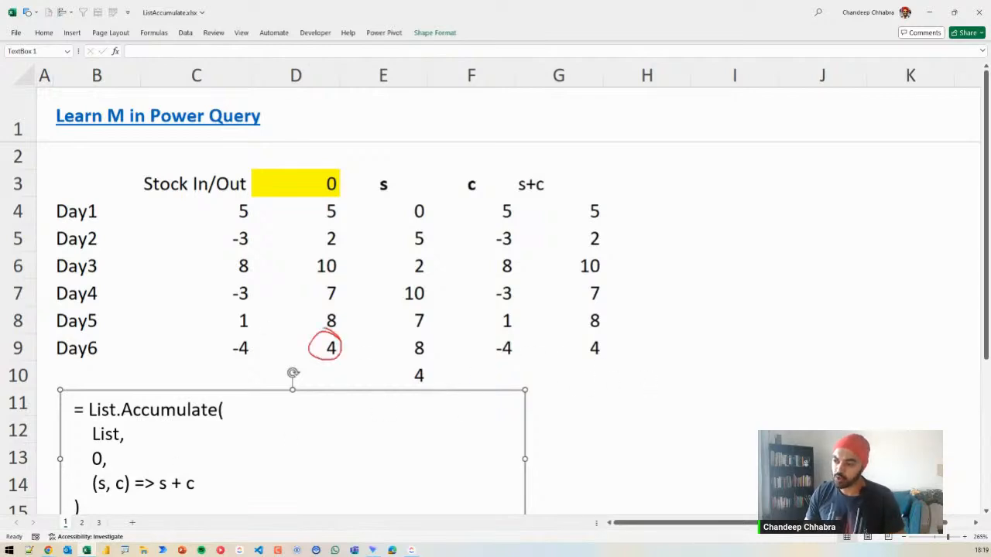
mouse_move(585, 335)
left_mouse_down()
mouse_move(572, 350)
mouse_move(551, 331)
left_mouse_up()
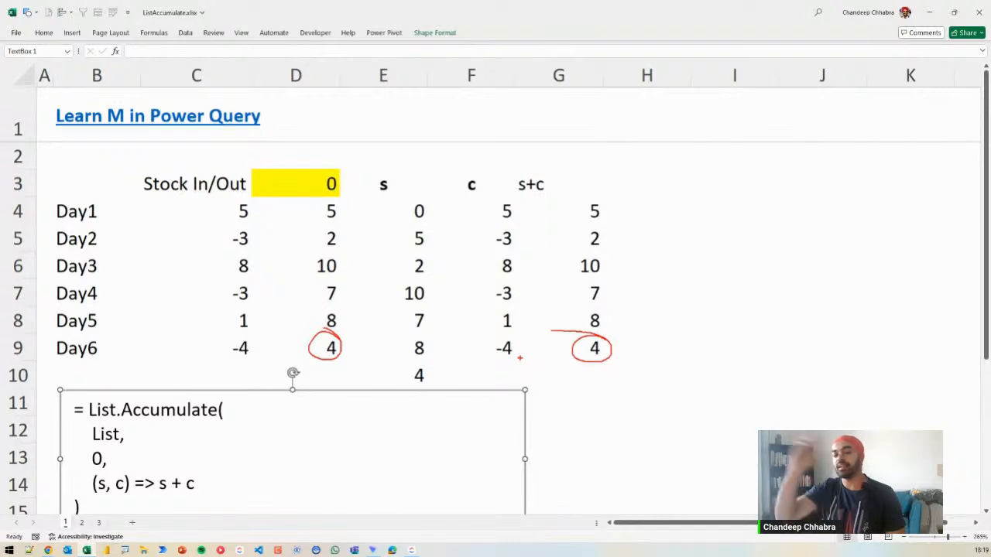
key("e")
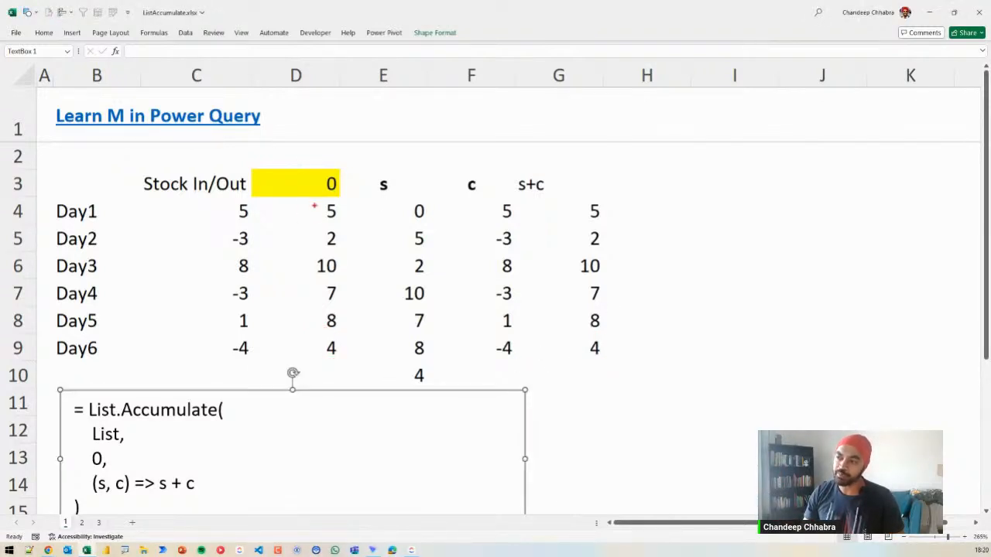
Tick each running value from D3 to D9 and box the whole column, clearing the marks
mouse_move(287, 182)
left_mouse_down()
mouse_move(304, 176)
mouse_move(300, 201)
mouse_move(314, 222)
left_mouse_up()
mouse_move(297, 256)
left_mouse_down()
mouse_move(315, 257)
mouse_move(301, 296)
mouse_move(318, 283)
left_mouse_up()
left_click_drag(302, 317, 320, 313)
left_click_drag(293, 352, 307, 351)
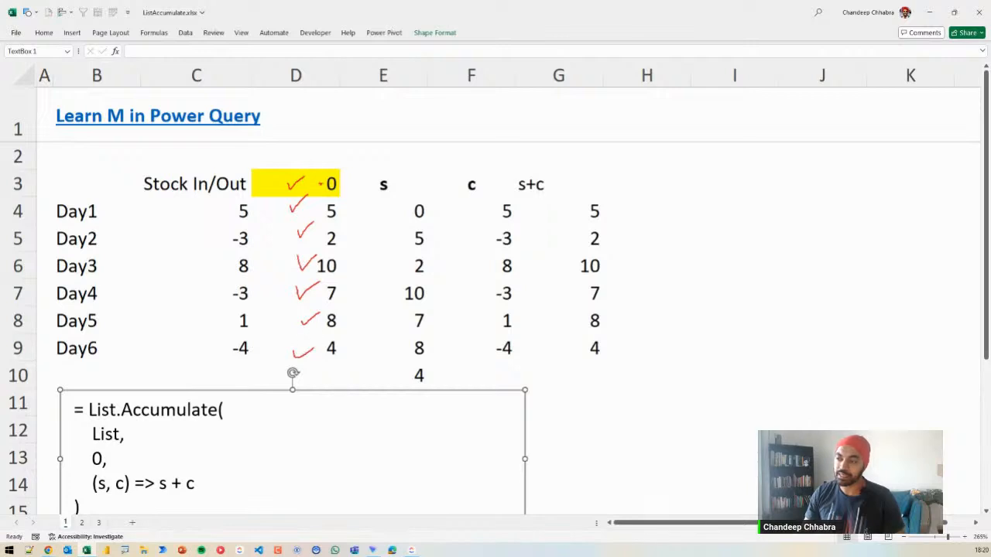
mouse_move(290, 190)
left_mouse_down()
mouse_move(304, 156)
mouse_move(357, 356)
mouse_move(291, 383)
left_mouse_up()
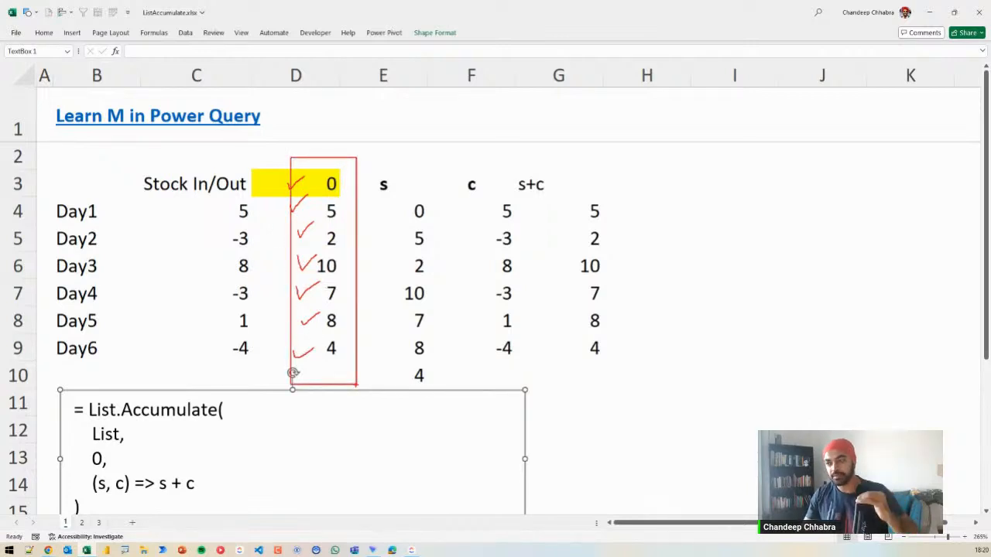
key("e")
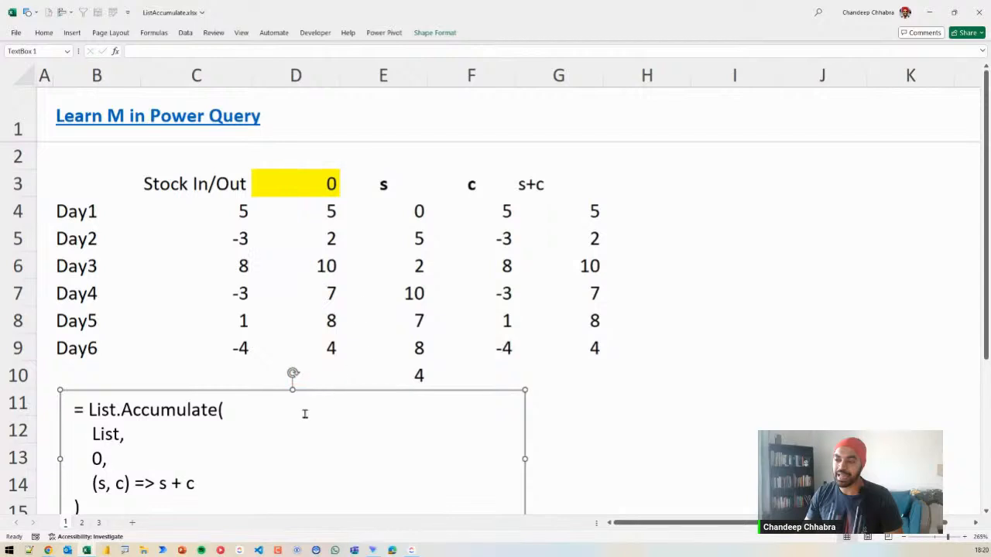
Circle the D9 total, bracket the List.Accumulate formula, and write a crossed-out 4 beside it
mouse_move(351, 337)
left_mouse_down()
mouse_move(311, 352)
mouse_move(354, 328)
left_mouse_up()
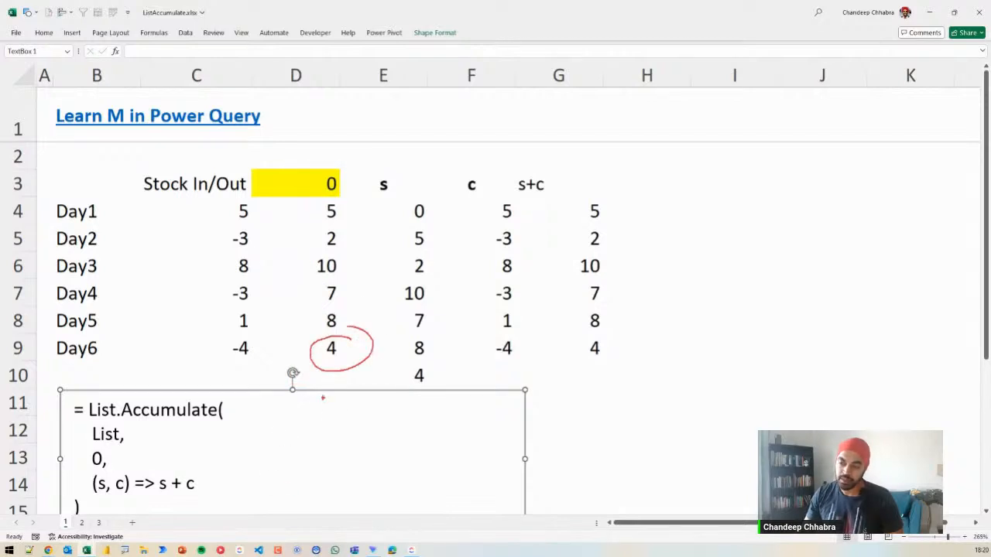
mouse_move(242, 393)
left_mouse_down()
mouse_move(257, 410)
mouse_move(233, 513)
left_mouse_up()
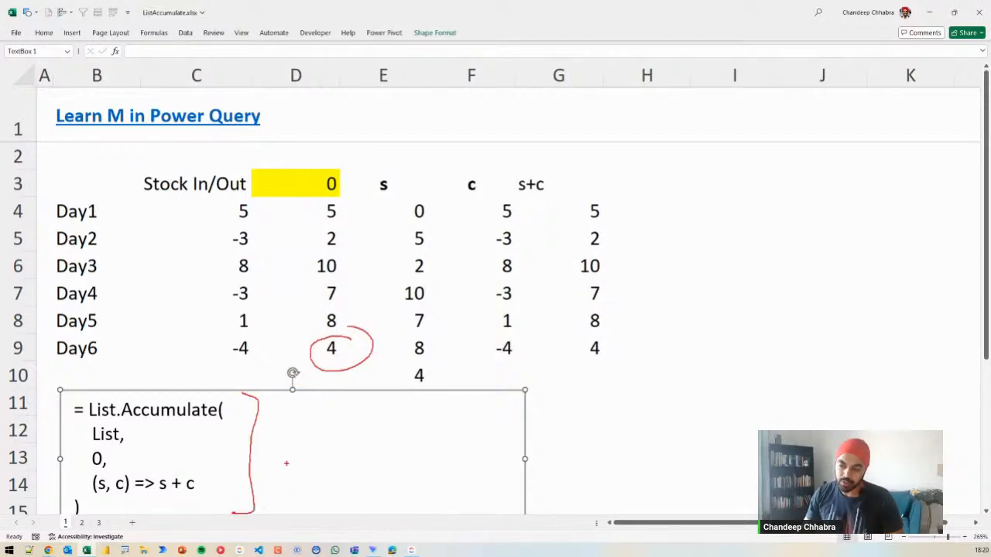
mouse_move(315, 424)
left_mouse_down()
mouse_move(298, 453)
mouse_move(337, 452)
left_mouse_up()
left_click_drag(326, 447, 326, 474)
left_click_drag(298, 424, 362, 473)
left_click_drag(290, 480, 341, 414)
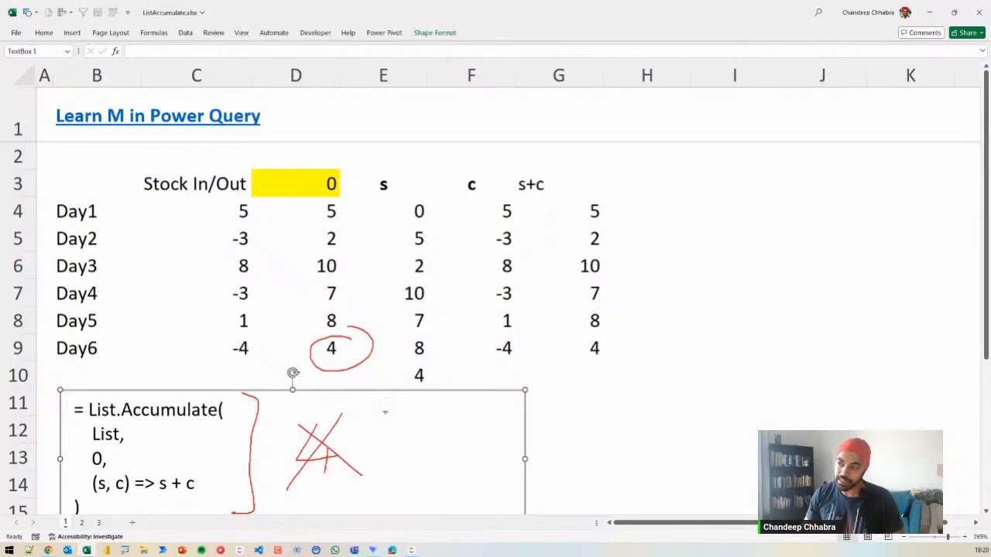
Box the running values in D3:D9 and draw an arrow from them to the formula area, clearing all marks
mouse_move(314, 160)
left_mouse_down()
mouse_move(365, 232)
mouse_move(313, 370)
left_mouse_up()
left_click_drag(370, 353, 399, 425)
mouse_move(386, 413)
left_mouse_down()
mouse_move(391, 424)
mouse_move(413, 418)
left_mouse_up()
left_click_drag(411, 413, 415, 419)
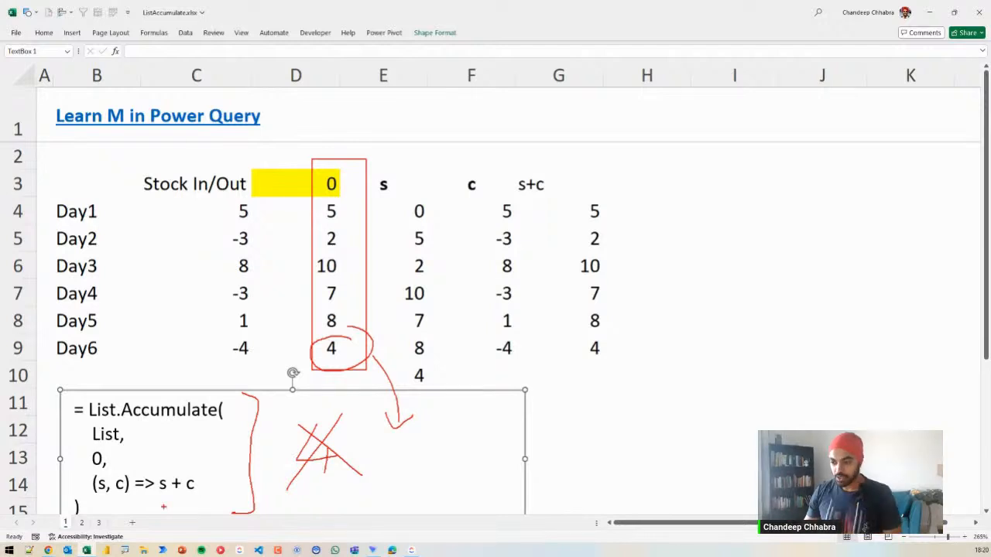
key("Escape")
Switch to worksheet 2, open the StockInOut query in the Power Query Editor, and expand its List.Accumulate formula
key("ctrl+Page_Down")
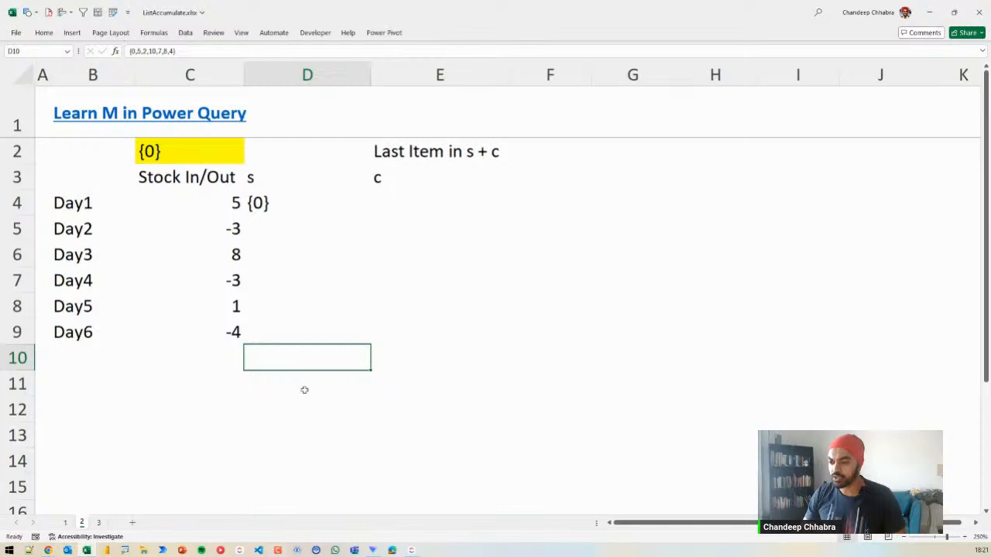
left_click(185, 35)
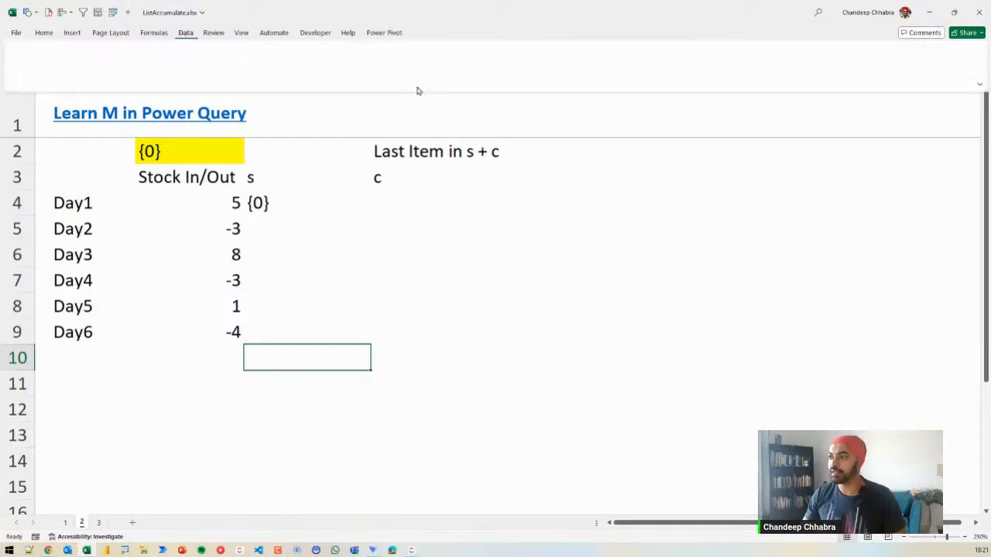
left_click(225, 50)
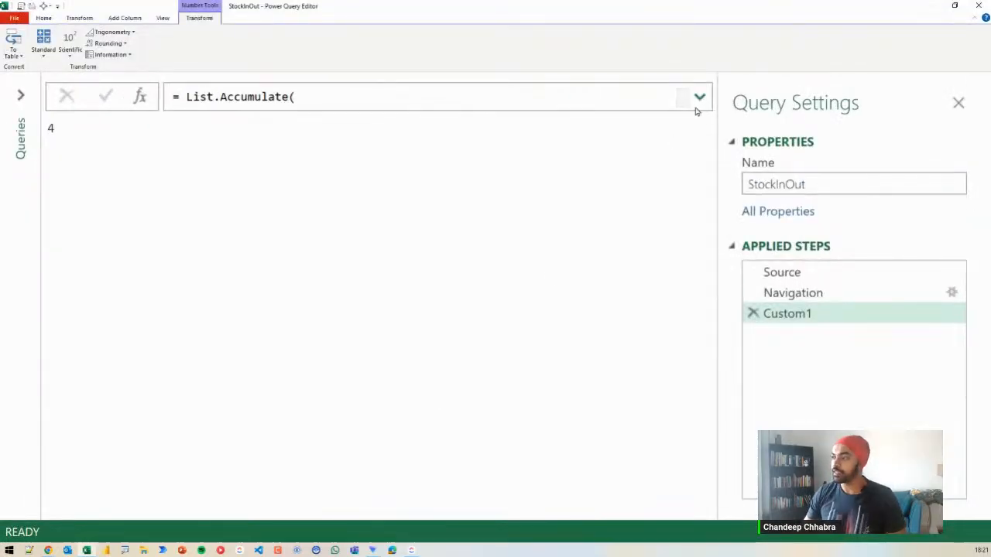
left_click(700, 97)
key("ctrl+shift+plus")
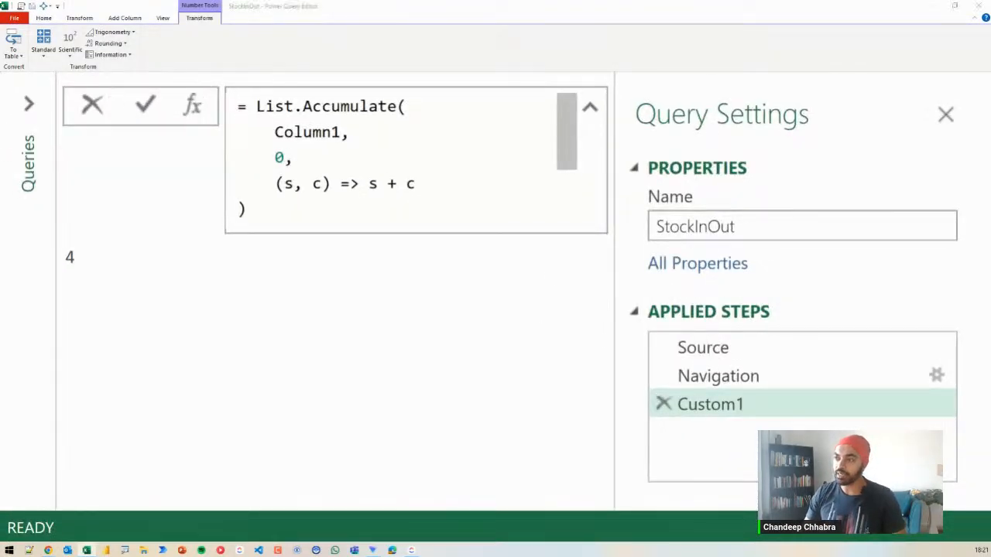
Box the List.Accumulate formula, draw an arrow from it to the query result, and circle that result
left_click_drag(226, 83, 464, 229)
left_click_drag(296, 219, 116, 270)
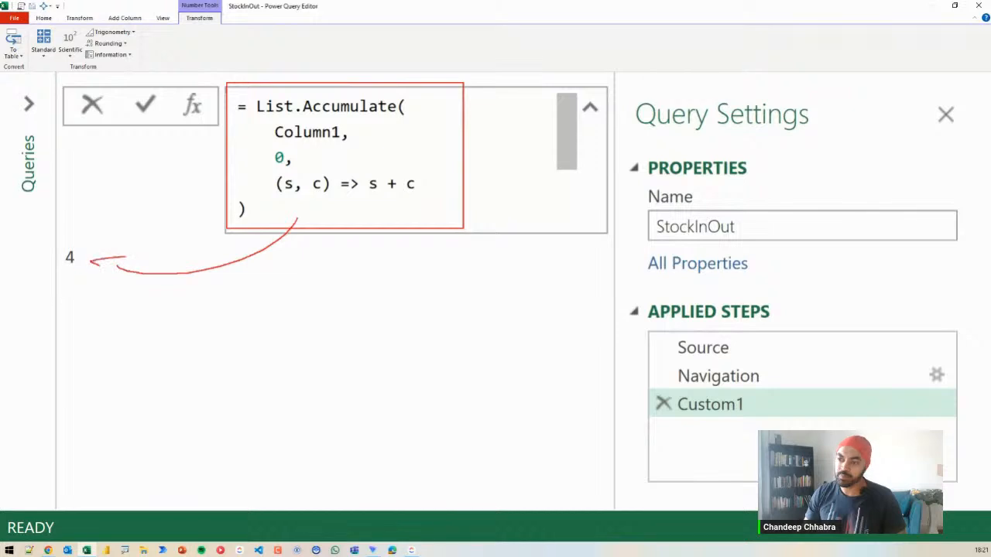
left_click_drag(92, 237, 87, 234)
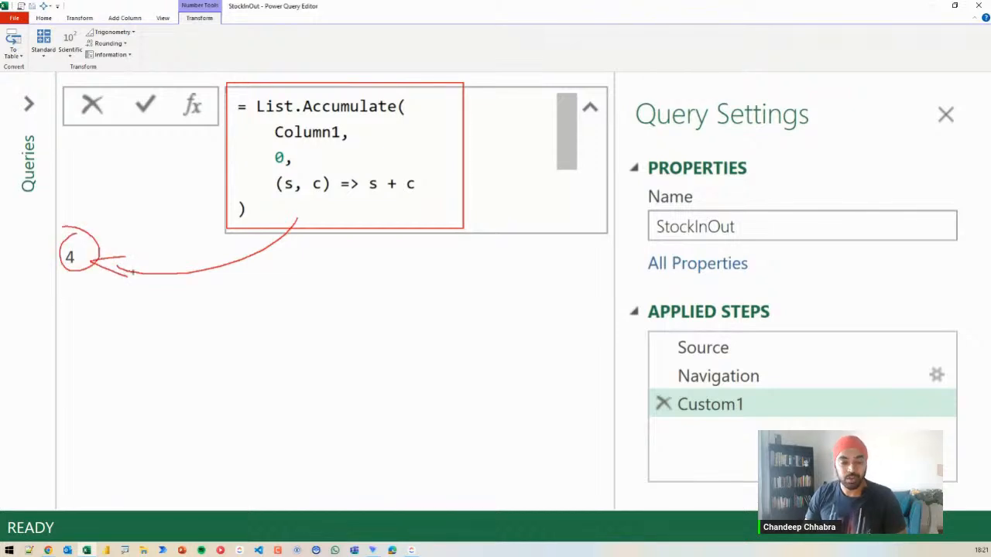
Sketch an empty column labelled LIST with an arrow to a circled TABLE, clearing all marks
left_click_drag(182, 299, 268, 445)
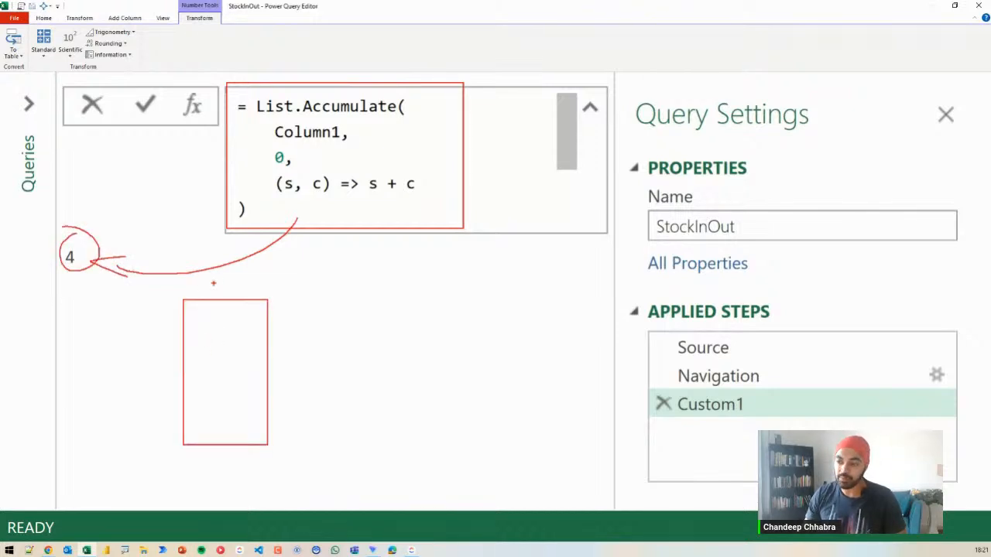
mouse_move(212, 283)
left_mouse_down()
mouse_move(223, 298)
mouse_move(261, 297)
left_mouse_up()
mouse_move(220, 270)
left_mouse_down()
mouse_move(281, 272)
mouse_move(246, 302)
mouse_move(281, 279)
mouse_move(341, 288)
left_mouse_up()
left_click_drag(334, 269, 360, 283)
left_click_drag(370, 273, 373, 291)
mouse_move(388, 274)
left_mouse_down()
mouse_move(394, 291)
mouse_move(406, 291)
left_mouse_up()
mouse_move(412, 265)
left_mouse_down()
mouse_move(424, 262)
mouse_move(376, 303)
mouse_move(412, 260)
left_mouse_up()
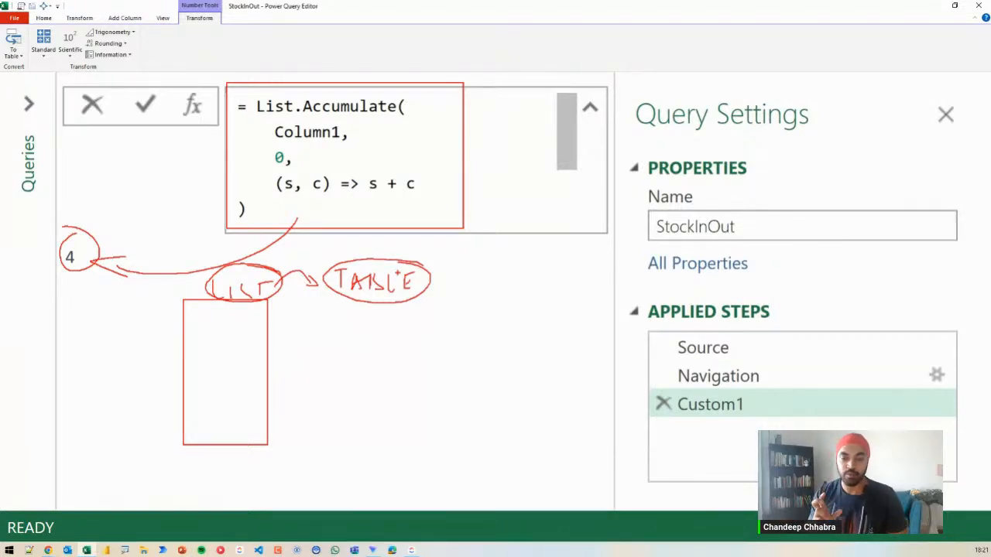
key("Escape")
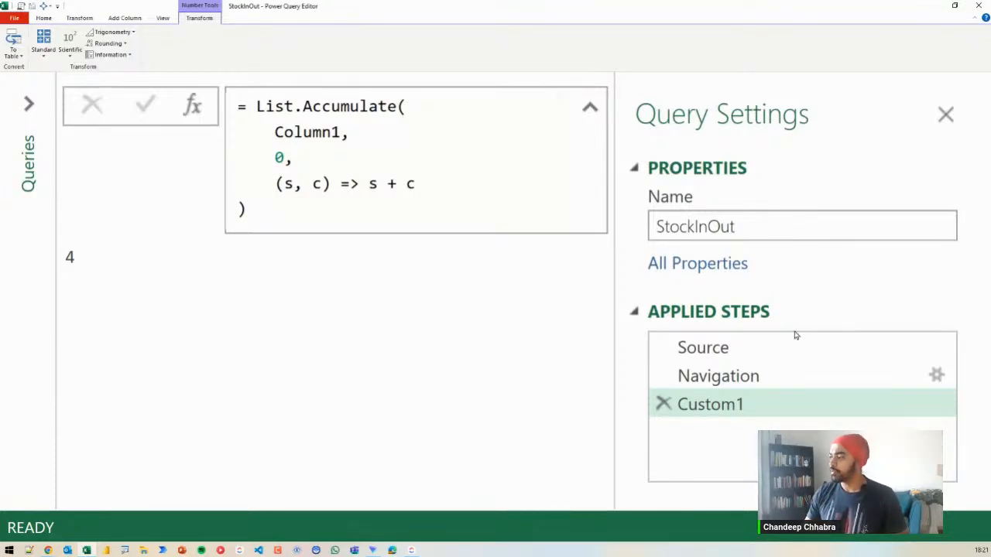
Show the query's Source step, box the Column1 values, and tick the first two rows
left_click(708, 345)
key("ctrl+2")
left_click_drag(294, 238, 368, 451)
left_click_drag(342, 288, 363, 287)
left_click_drag(341, 316, 359, 316)
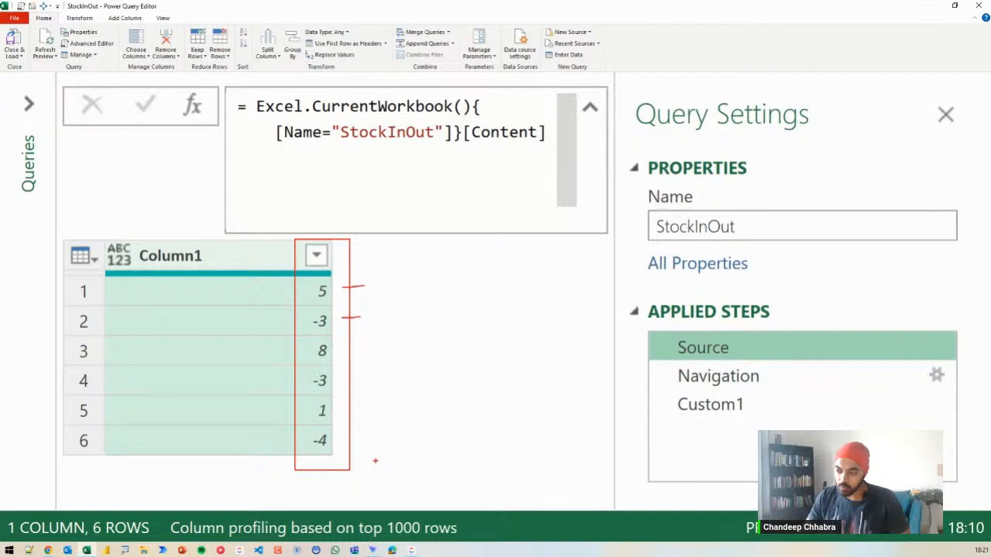
Write the running totals 0, 5, 2 and 4 beside Column1 with a downward arrow, box them, and clear all marks
mouse_move(375, 460)
left_mouse_down()
mouse_move(402, 478)
mouse_move(385, 499)
left_mouse_up()
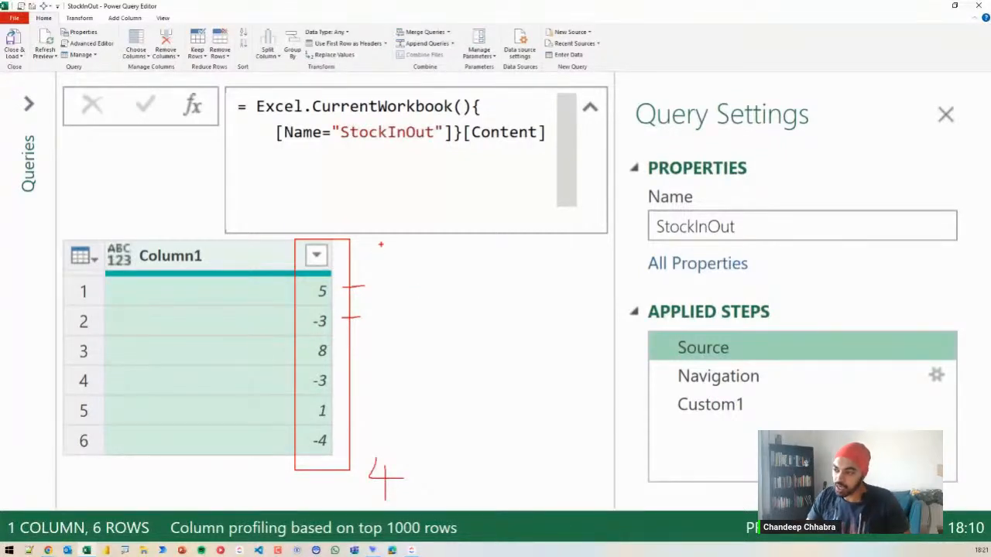
left_click_drag(380, 246, 382, 242)
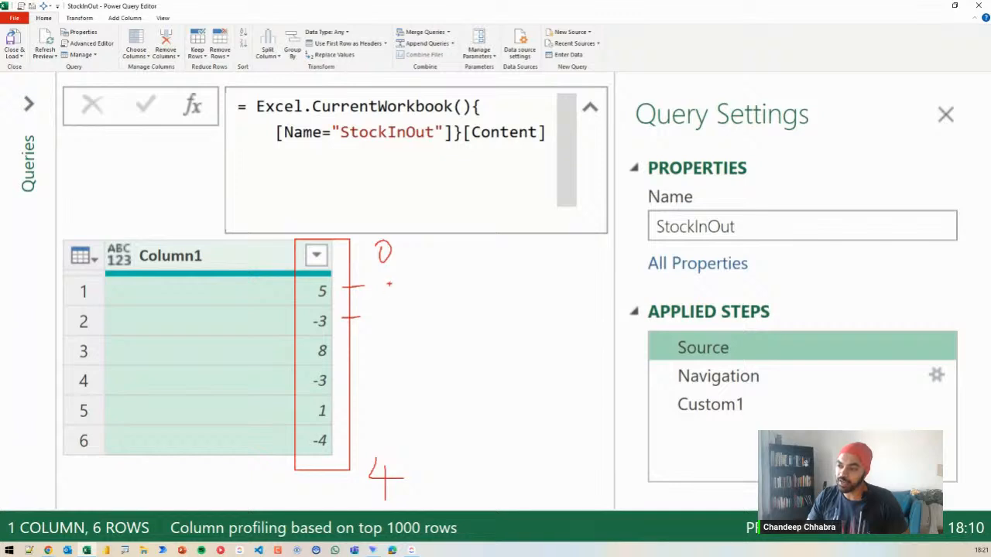
mouse_move(388, 284)
left_mouse_down()
mouse_move(387, 296)
mouse_move(418, 282)
left_mouse_up()
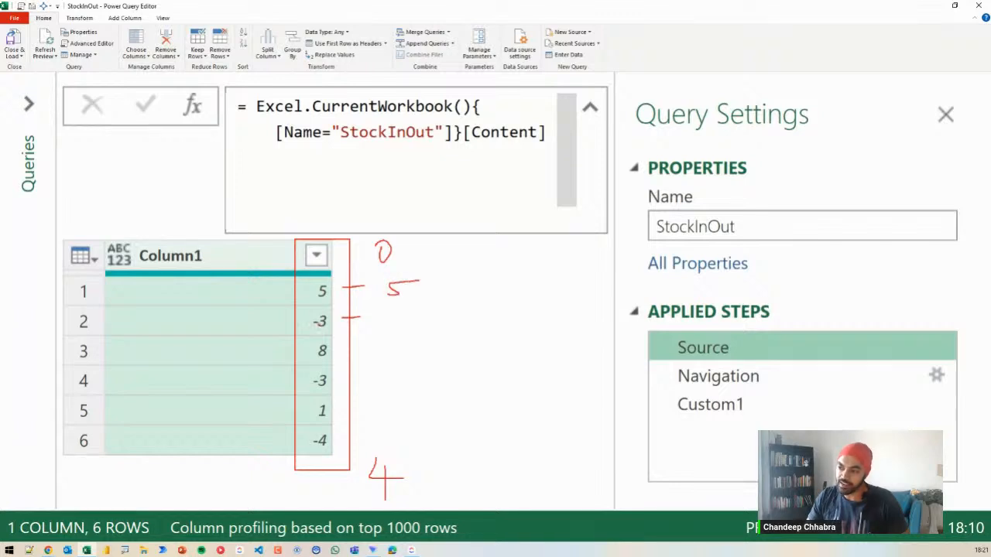
left_click_drag(397, 319, 401, 331)
mouse_move(425, 252)
left_mouse_down()
mouse_move(415, 409)
mouse_move(422, 456)
left_mouse_up()
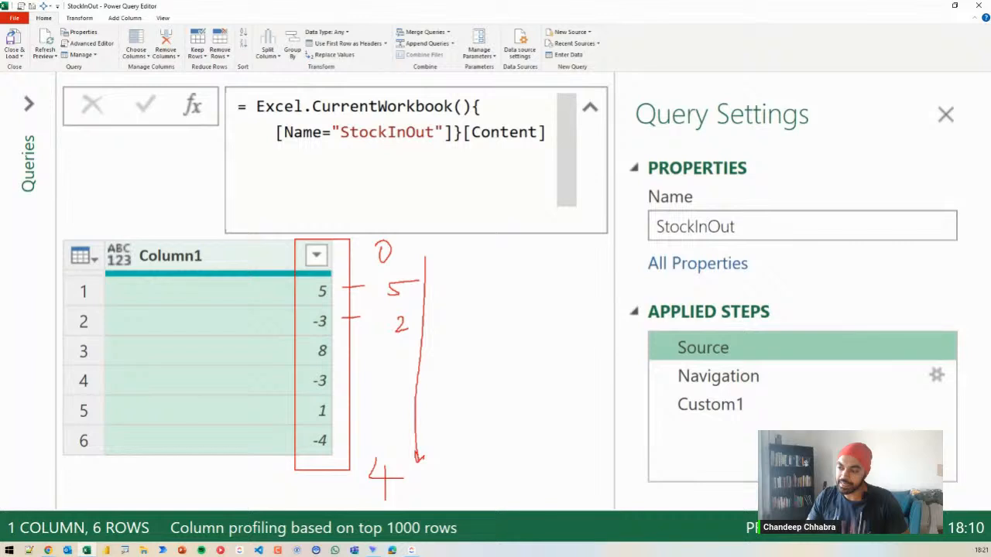
left_click_drag(364, 237, 424, 494)
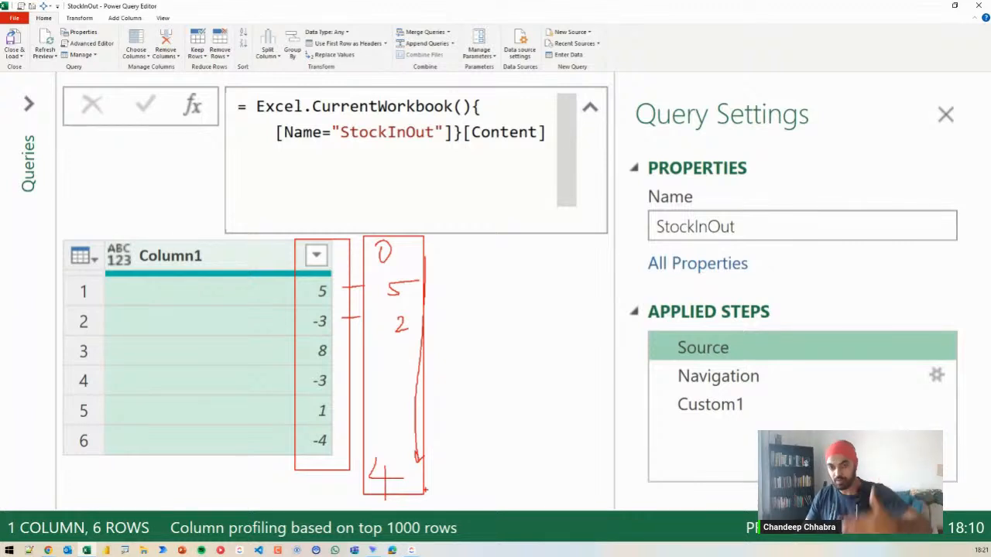
key("Escape")
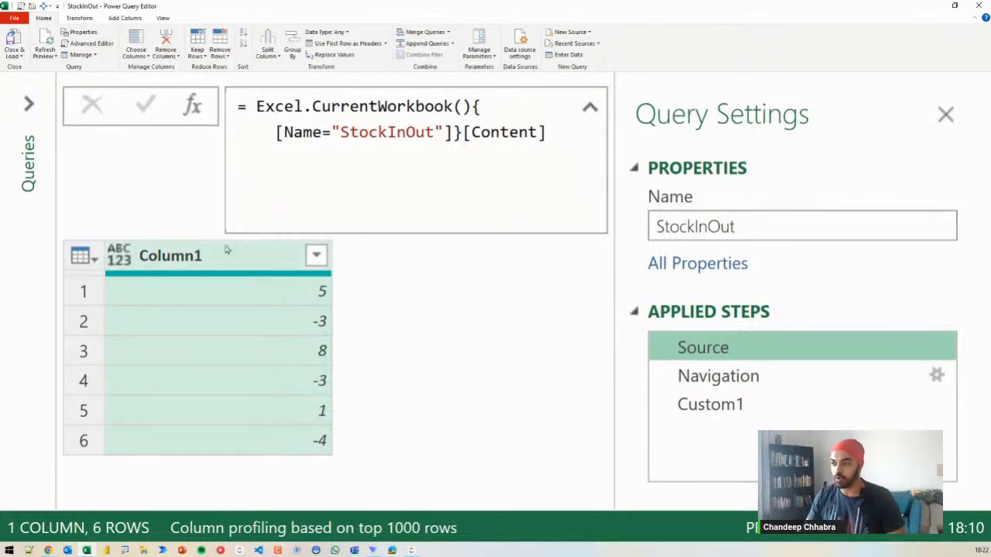
Return to worksheet 2 and point out the Day4 stock value and the {0} seed in D4
left_click(957, 5)
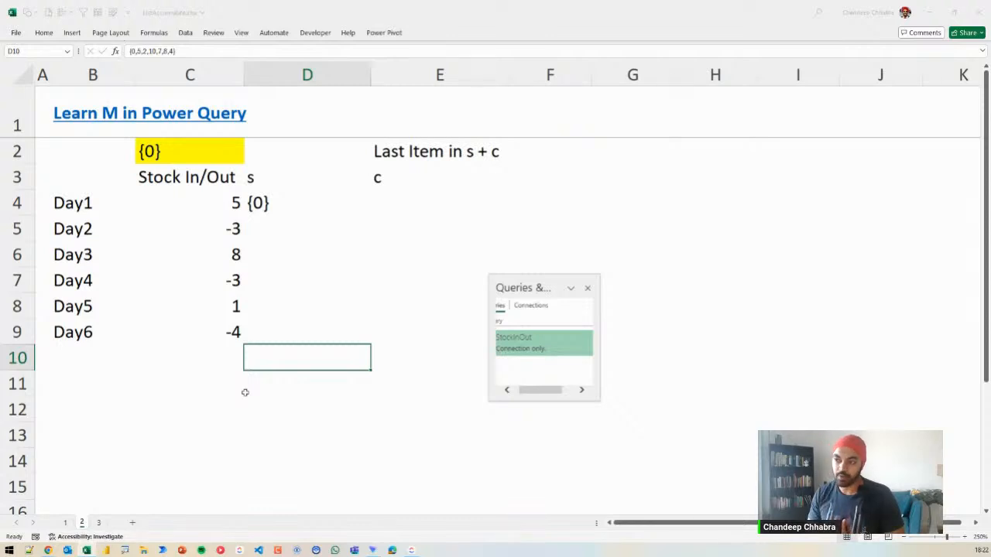
left_click(232, 273)
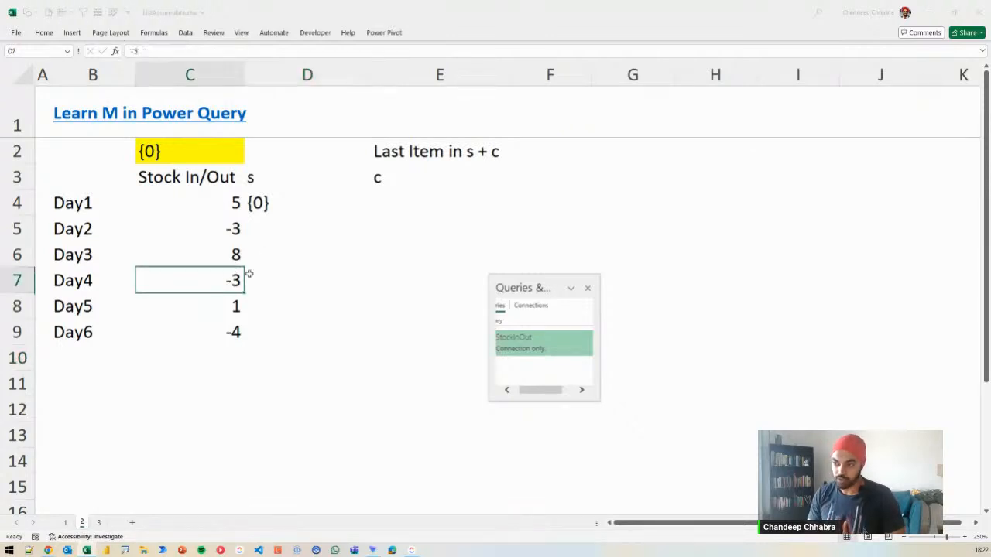
left_click(281, 203)
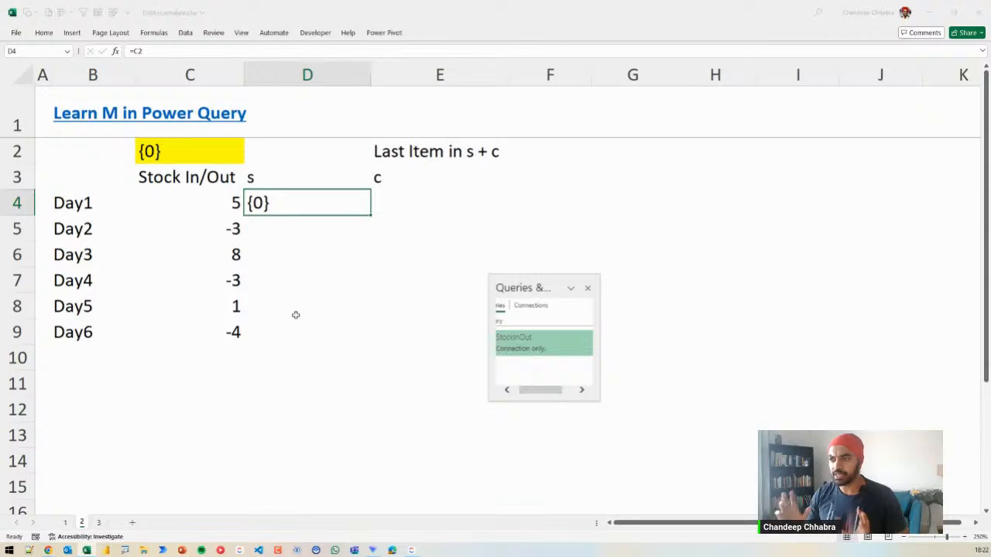
left_click(300, 429)
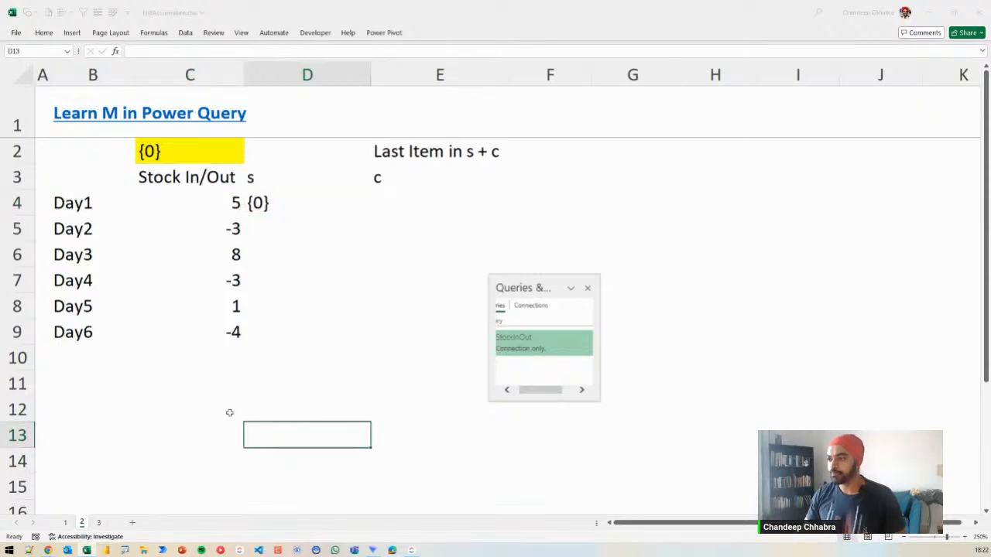
Insert a text box below the stock data and widen it to span columns B to E
type("nx")
key("Escape")
key("alt")
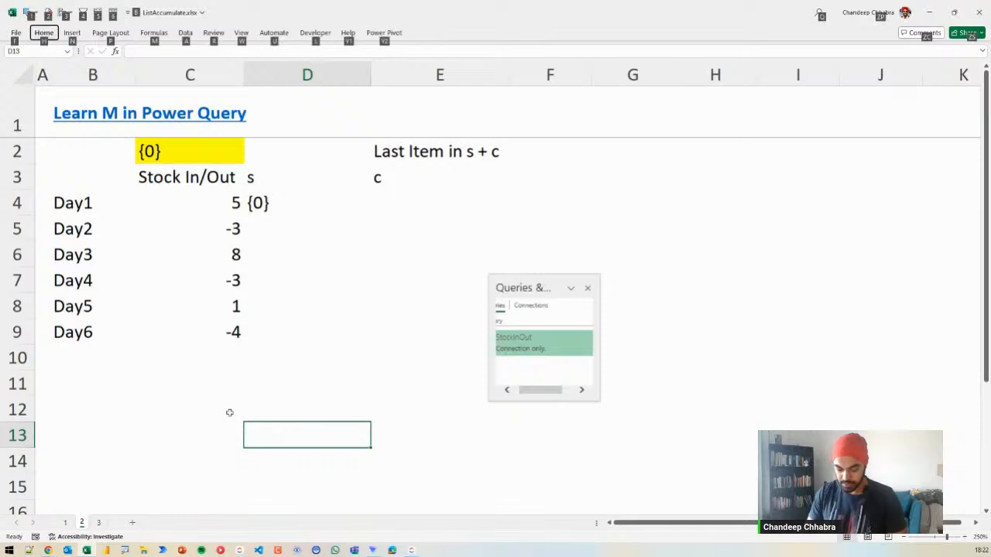
key("n")
key("x")
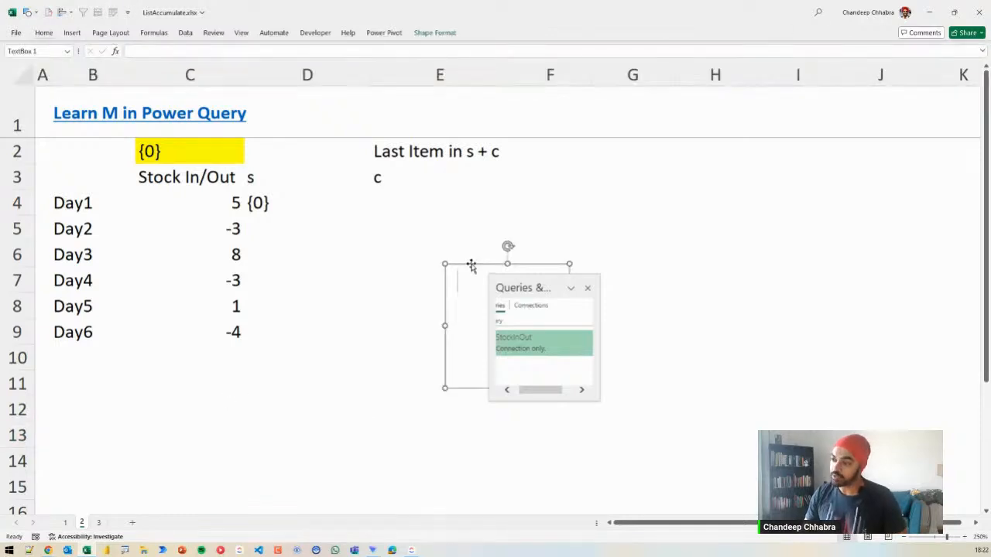
left_click_drag(471, 263, 98, 367)
left_click_drag(190, 422, 467, 422)
left_click(230, 394)
Write "= List.Accumulate(" in the text box with "List" indented on the second line
type("= ")
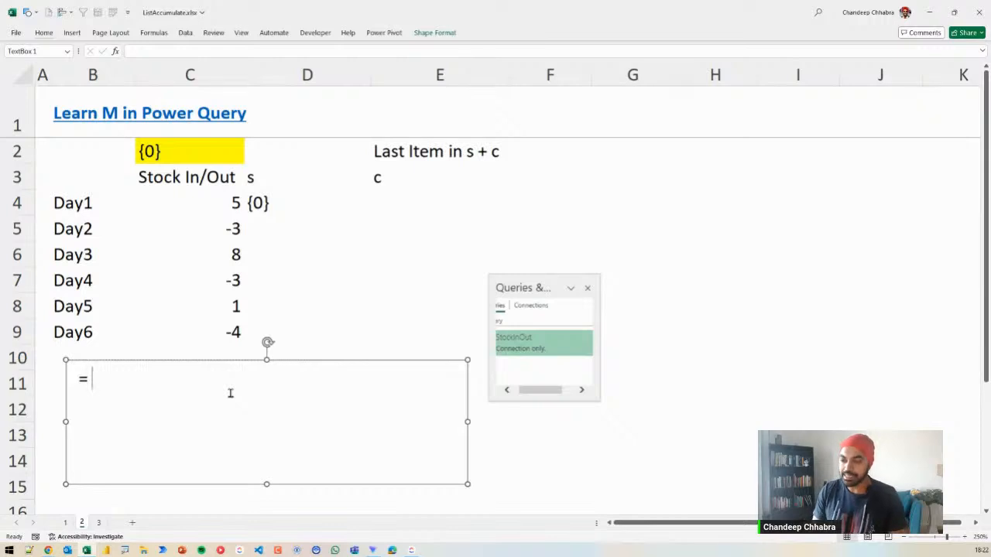
type("List.")
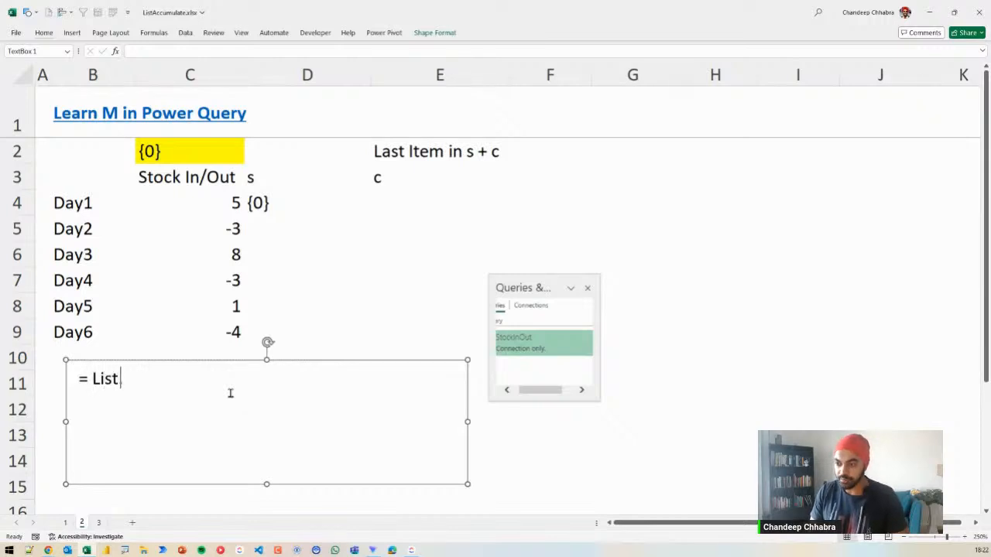
type("Accumulate(")
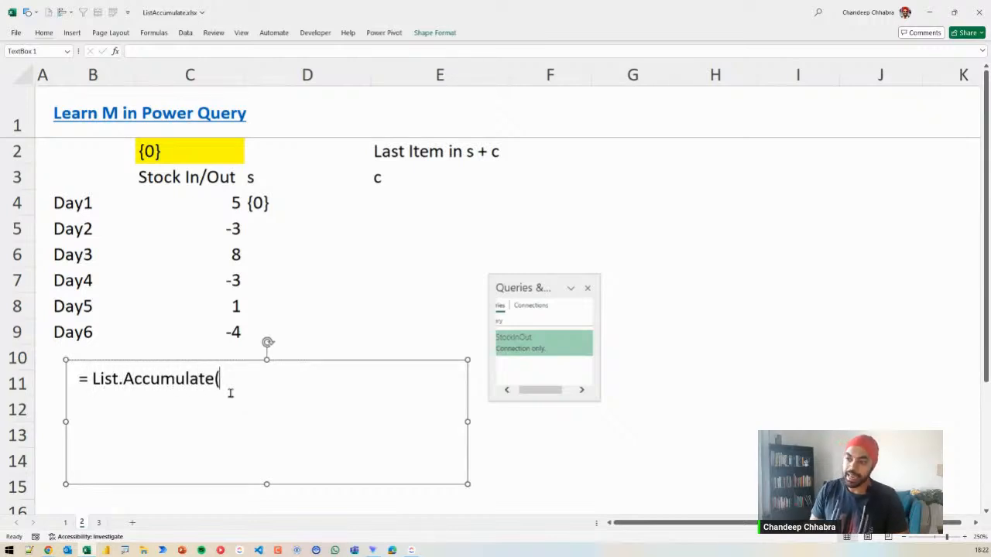
key("Return")
key("Tab")
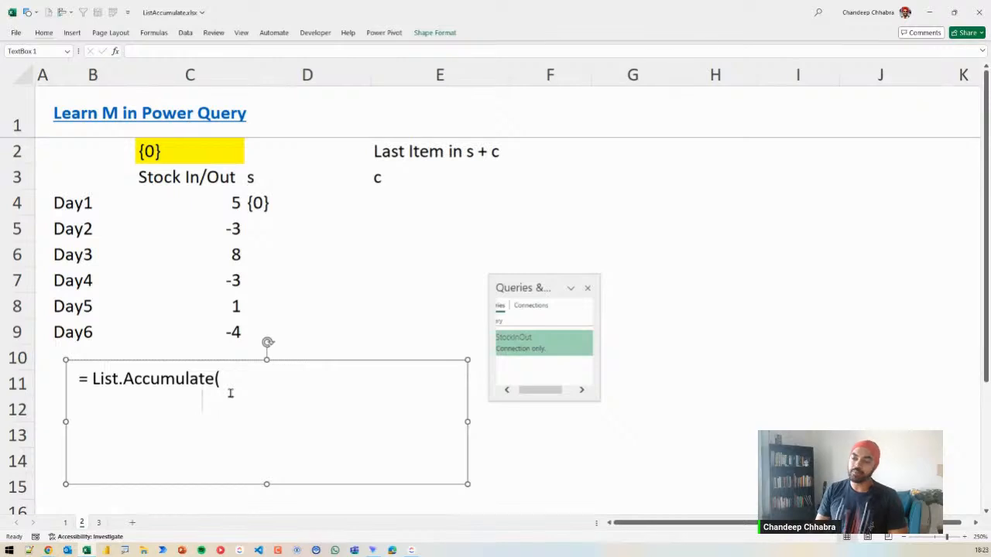
type("List")
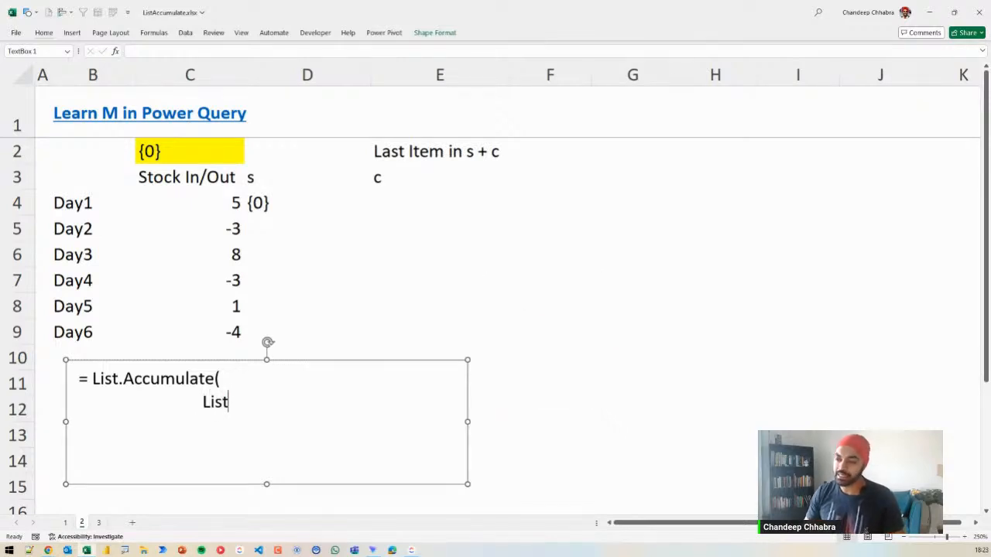
Box the List argument and the stock values in C4:C9, clearing the marks
left_click_drag(200, 393, 245, 413)
left_click_drag(219, 184, 250, 331)
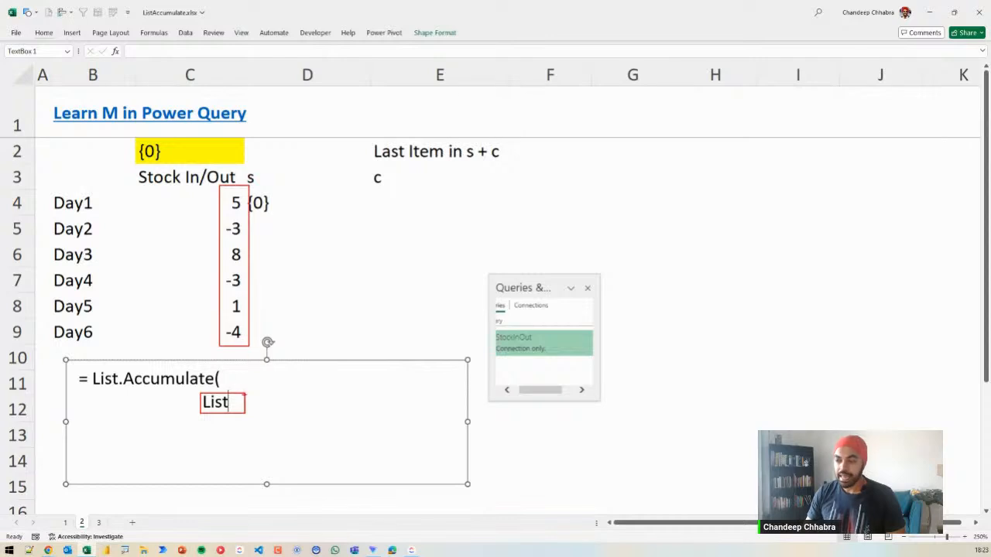
key("Escape")
Add a comma after List, put the seed argument "0," on its own indented line, and start another indented line
type(",")
key("Return")
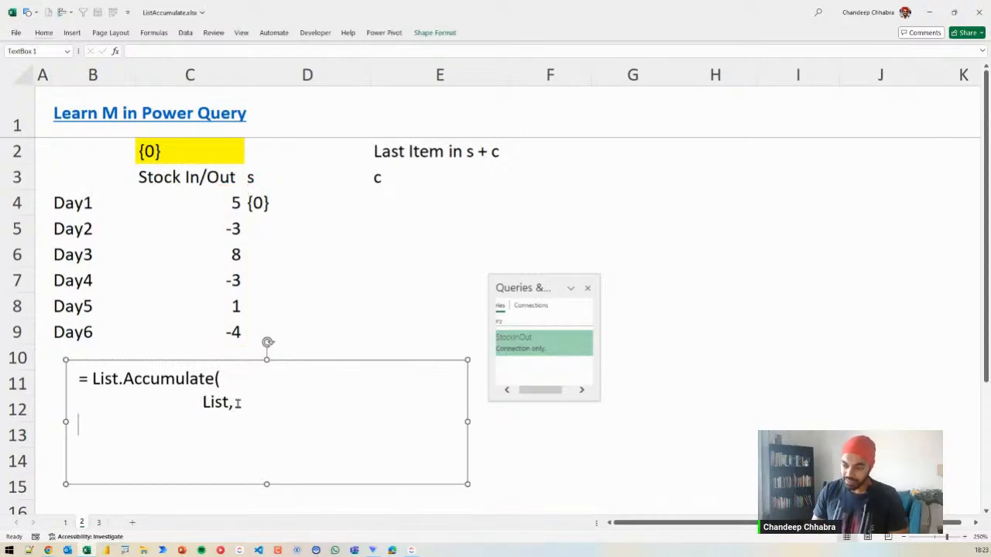
key("Tab")
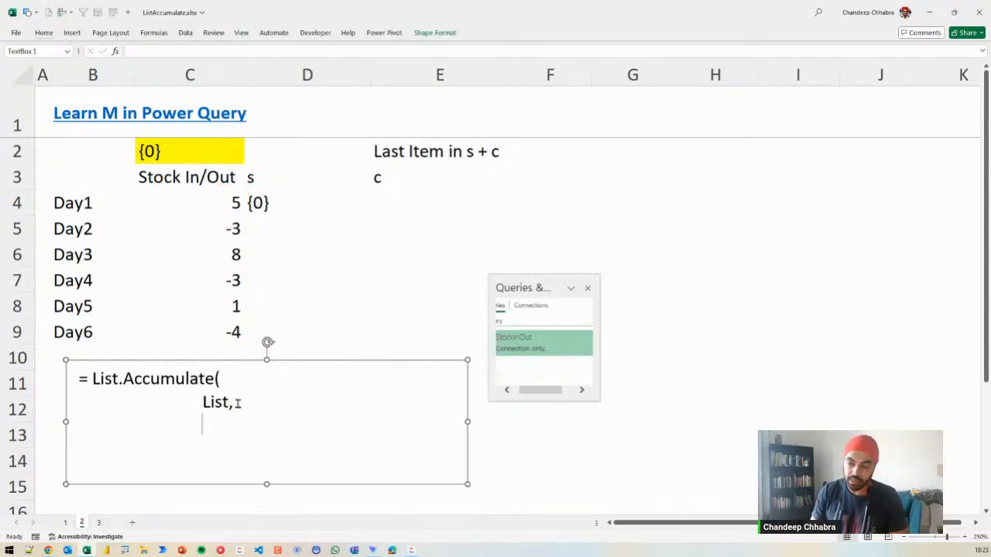
type("0")
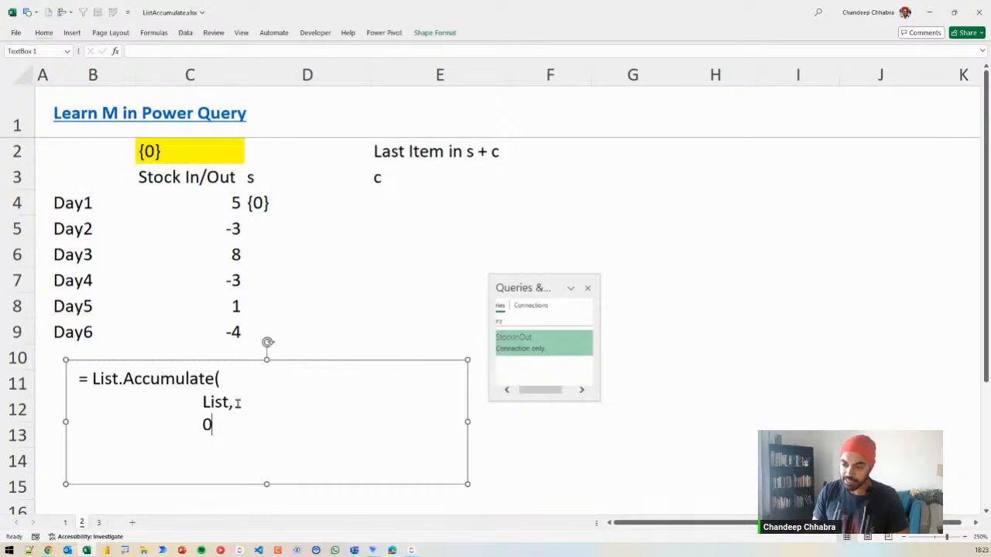
type(",")
key("Return")
key("Tab")
Write the accumulator "(s,c) => s + c" and close the formula with ")" on its own line
type("(s,c) => ")
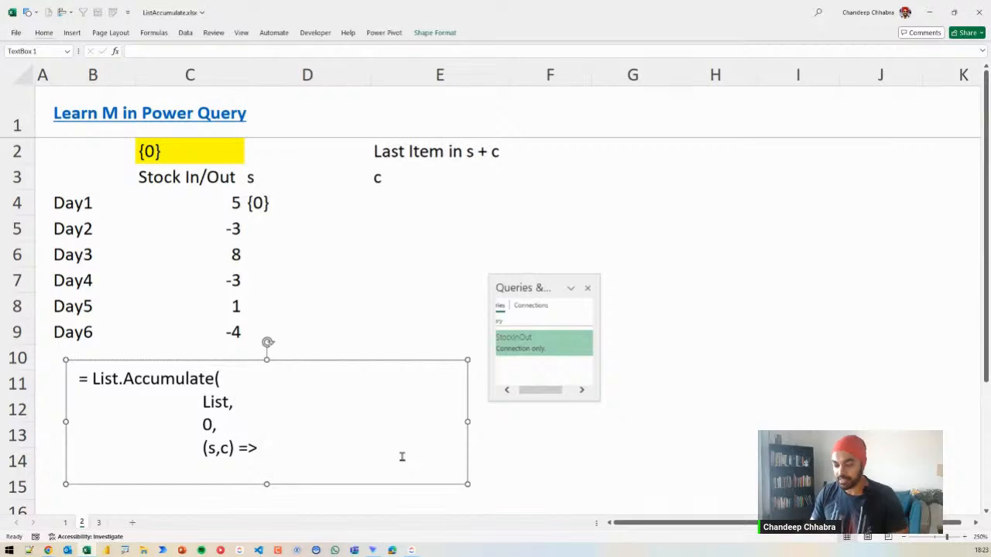
type("s +")
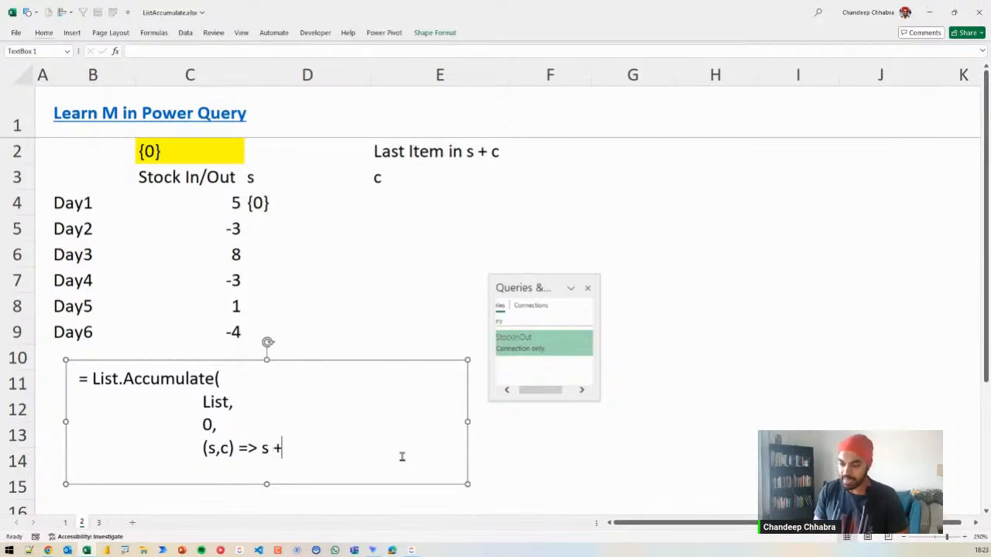
type(" c")
key("Return")
key("BackSpace")
type(")")
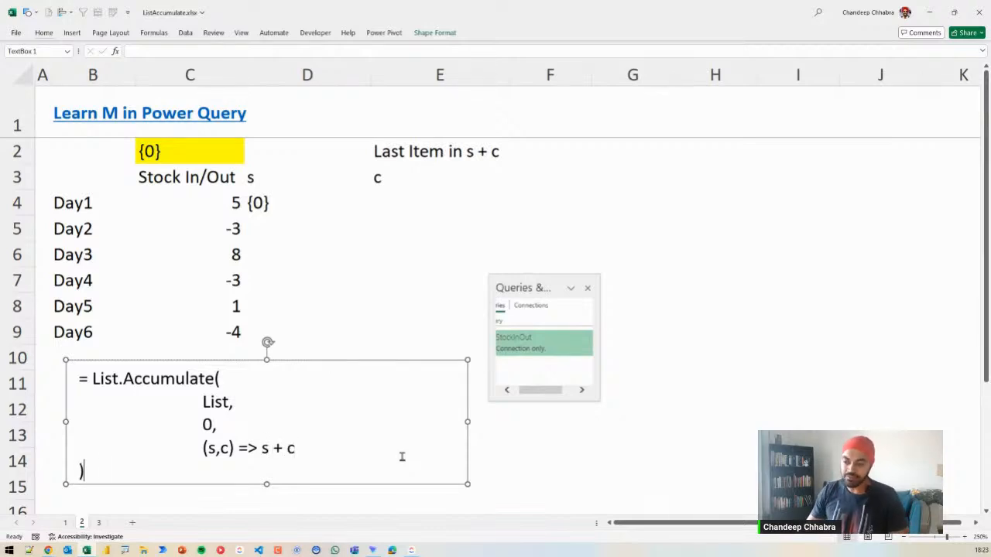
Deselect the text box and draw a box around the written List.Accumulate formula
left_click(378, 314)
left_click_drag(63, 365, 328, 482)
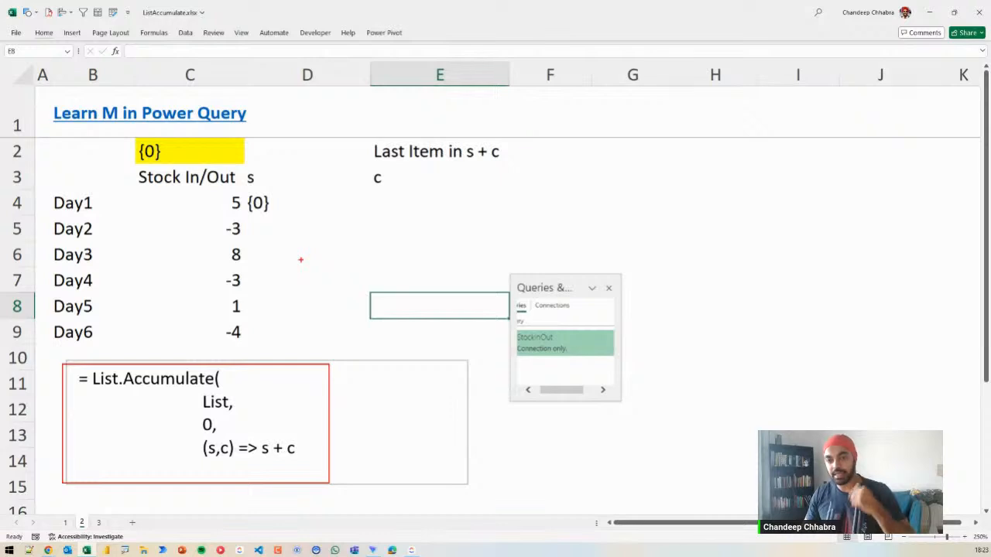
Enlarge the formula text box downward until its closing parenthesis fits, and move the floating Queries & Connections pane farther from it
key("Escape")
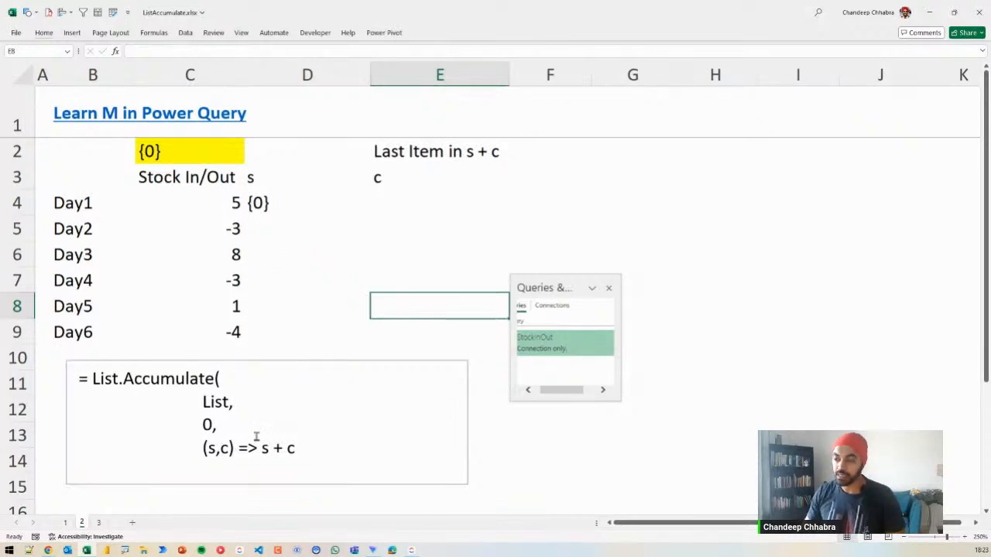
left_click_drag(259, 473, 269, 491)
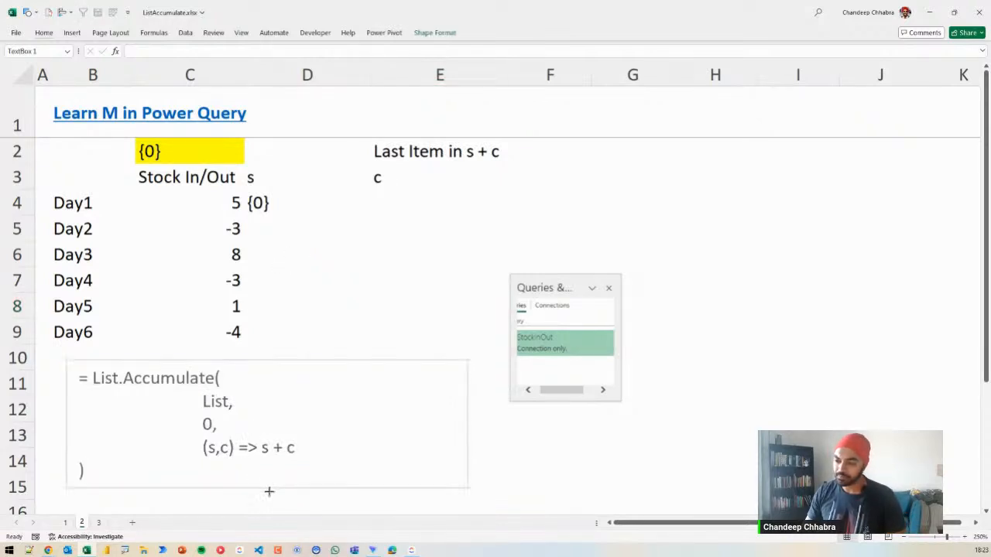
left_click(332, 469)
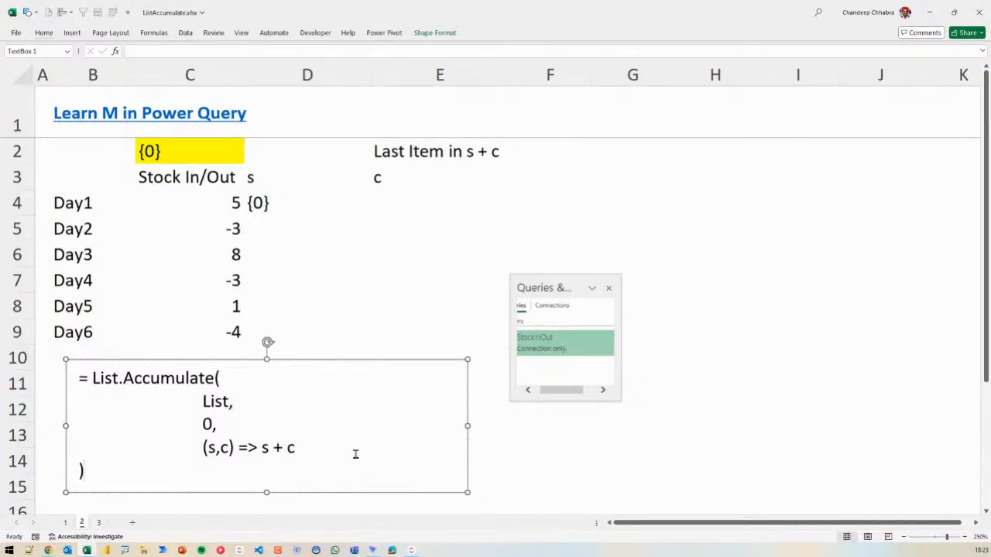
left_click(382, 315)
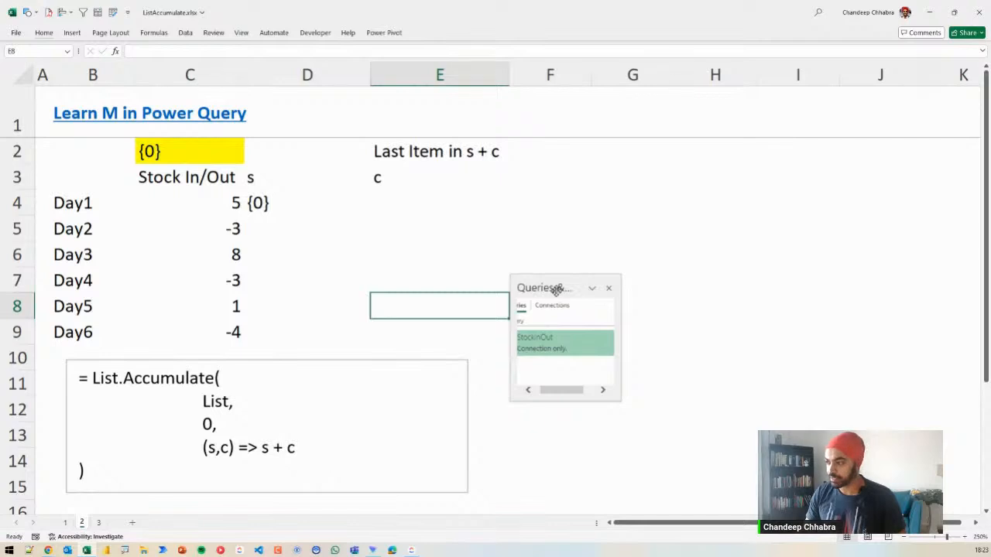
left_click_drag(555, 288, 656, 286)
left_click(510, 295)
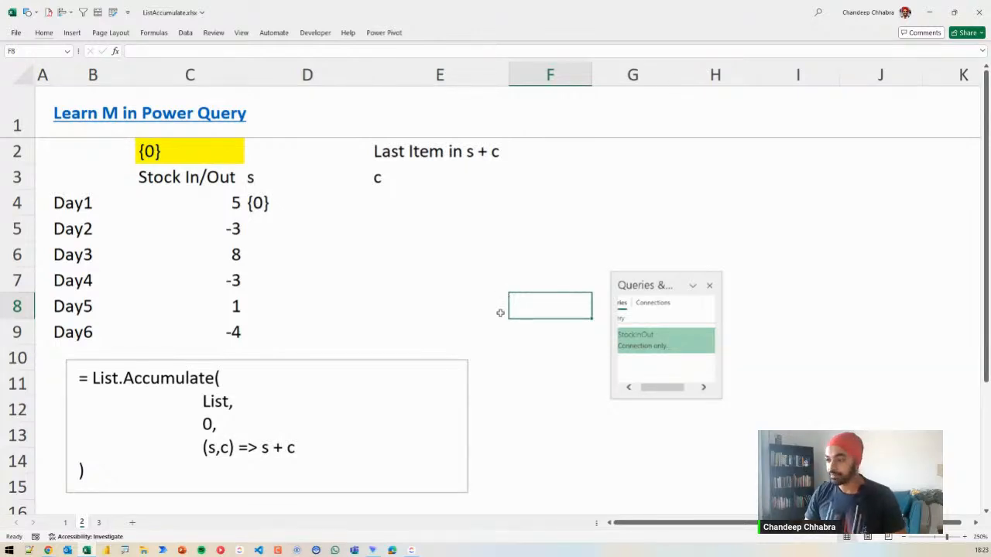
Handwrite the number 4 beside the formula text box, and erase the ink
mouse_move(502, 364)
left_mouse_down()
mouse_move(498, 377)
mouse_move(517, 378)
left_mouse_up()
left_click_drag(511, 366, 512, 384)
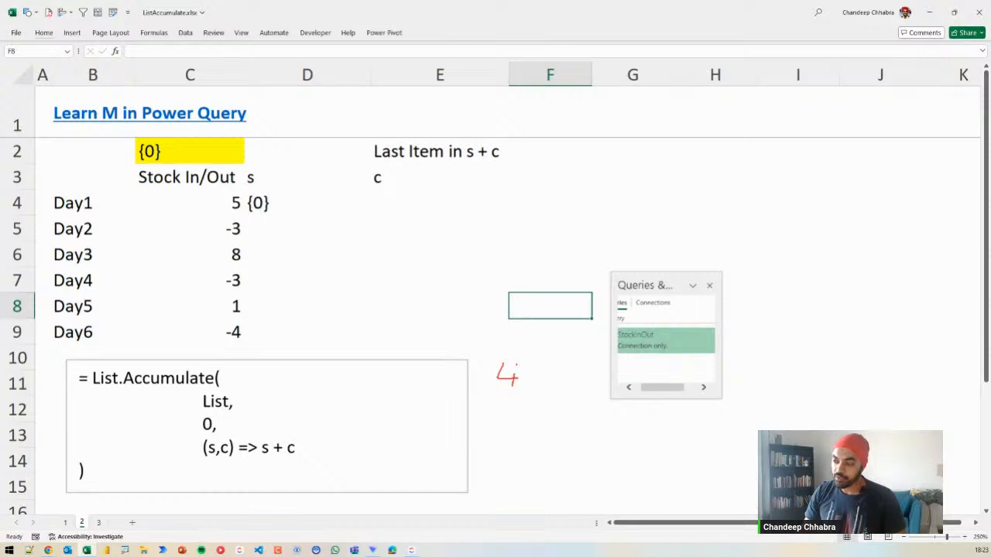
key("e")
Sketch a box labelled LIST holding 0, 5 and 2 over column E, circle the {0} in C2, and clear the marks
left_click_drag(379, 311, 439, 483)
mouse_move(410, 319)
left_mouse_down()
mouse_move(404, 357)
mouse_move(416, 341)
left_mouse_up()
mouse_move(392, 376)
left_mouse_down()
mouse_move(392, 392)
mouse_move(413, 391)
left_mouse_up()
left_click_drag(442, 313, 445, 478)
mouse_move(398, 294)
left_mouse_down()
mouse_move(427, 308)
mouse_move(438, 297)
left_mouse_up()
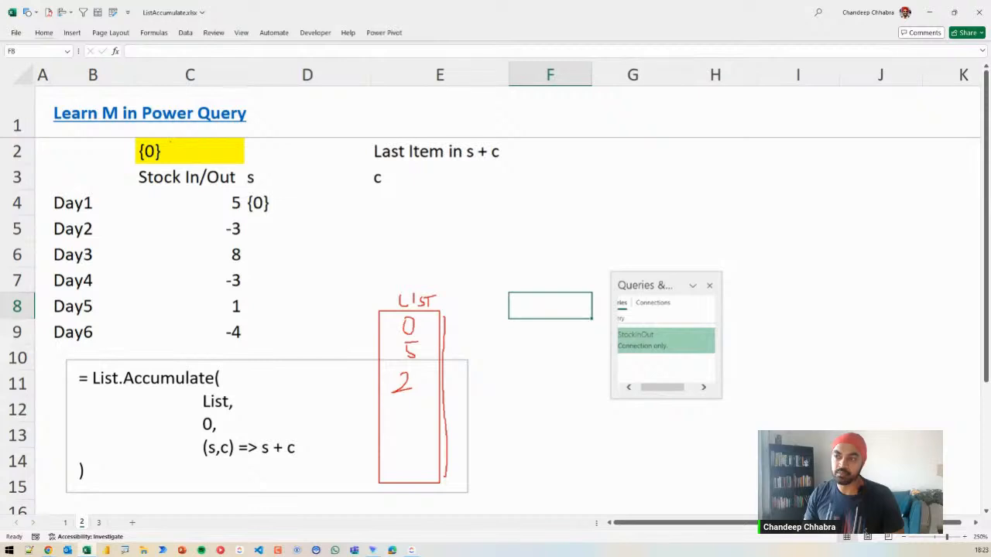
mouse_move(171, 138)
left_mouse_down()
mouse_move(130, 168)
mouse_move(174, 133)
left_mouse_up()
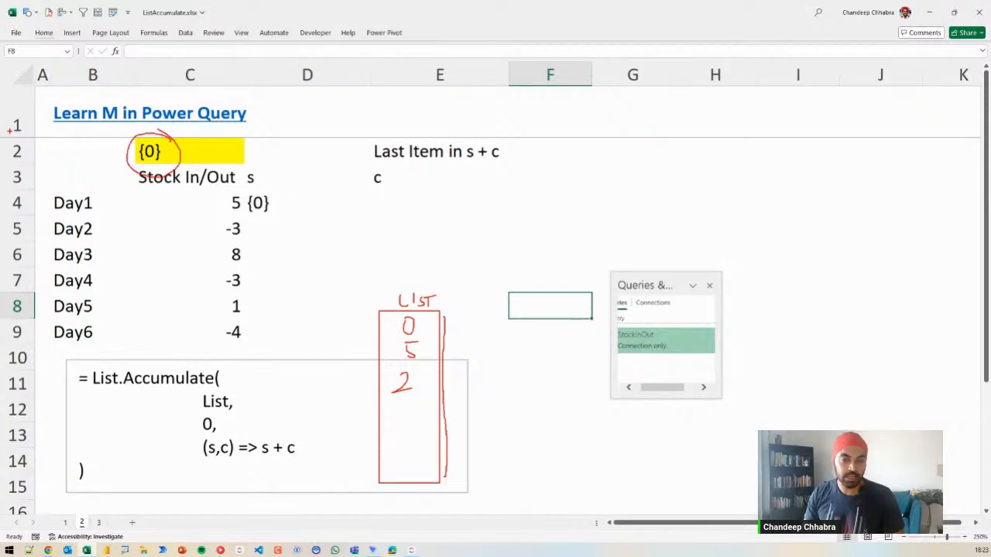
key("Escape")
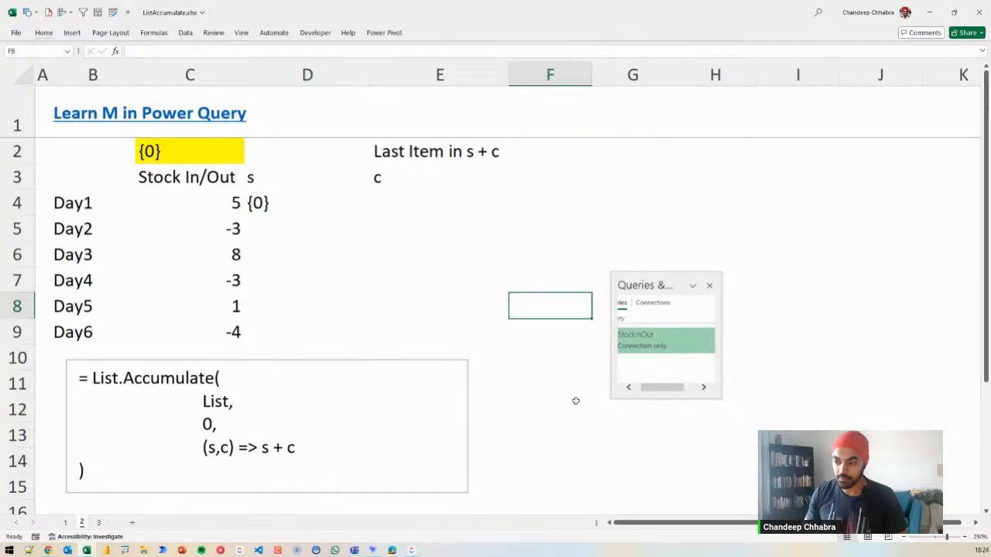
Box the "0," seed argument in the formula and tick it, clearing the marks
left_click_drag(183, 410, 224, 441)
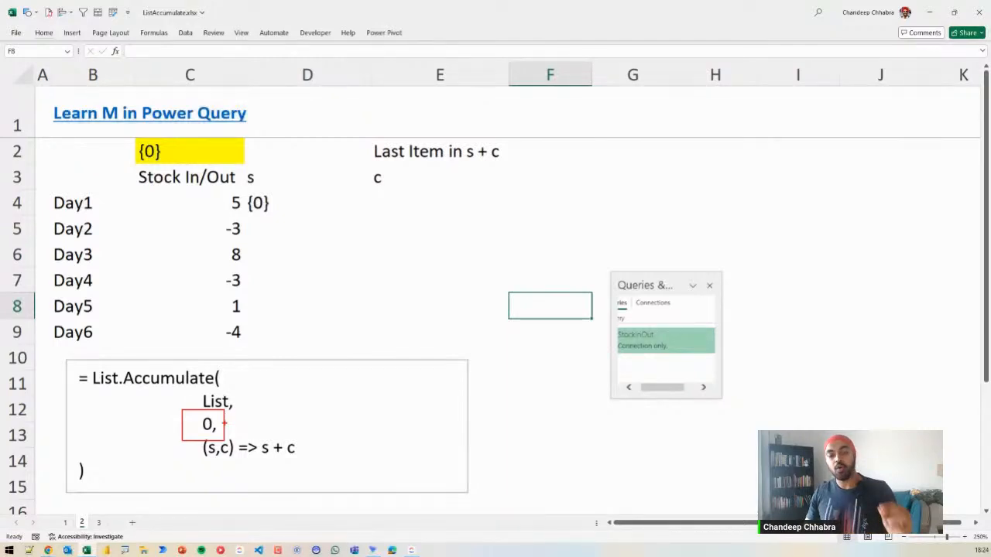
left_click_drag(223, 423, 242, 412)
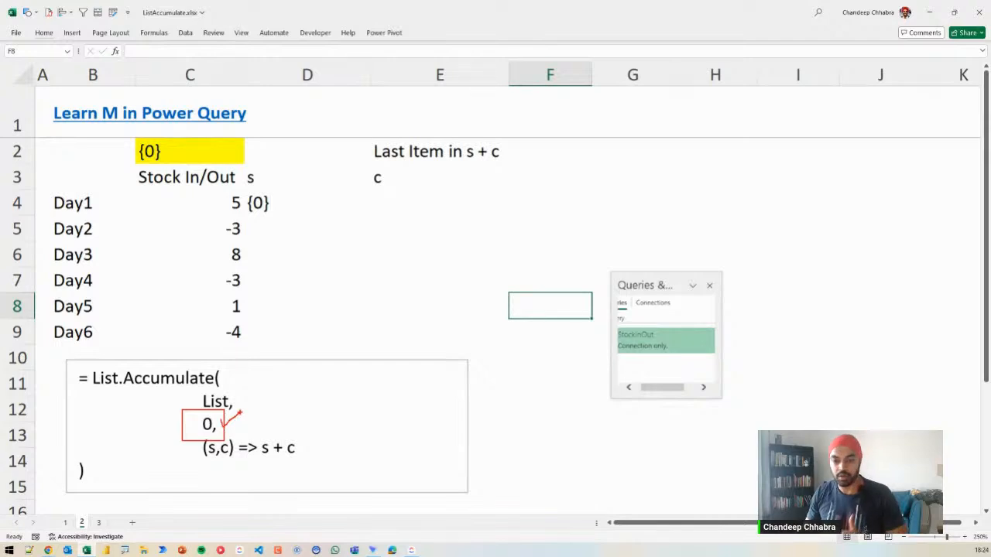
key("Escape")
Wrap the seed argument of the text box formula in braces so it reads "{0},"
left_click(213, 424)
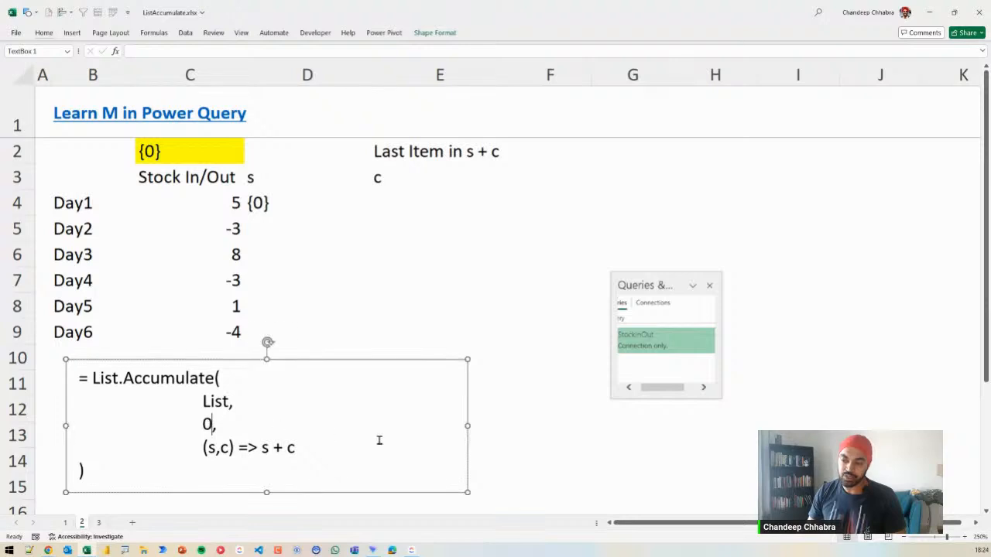
key("Left")
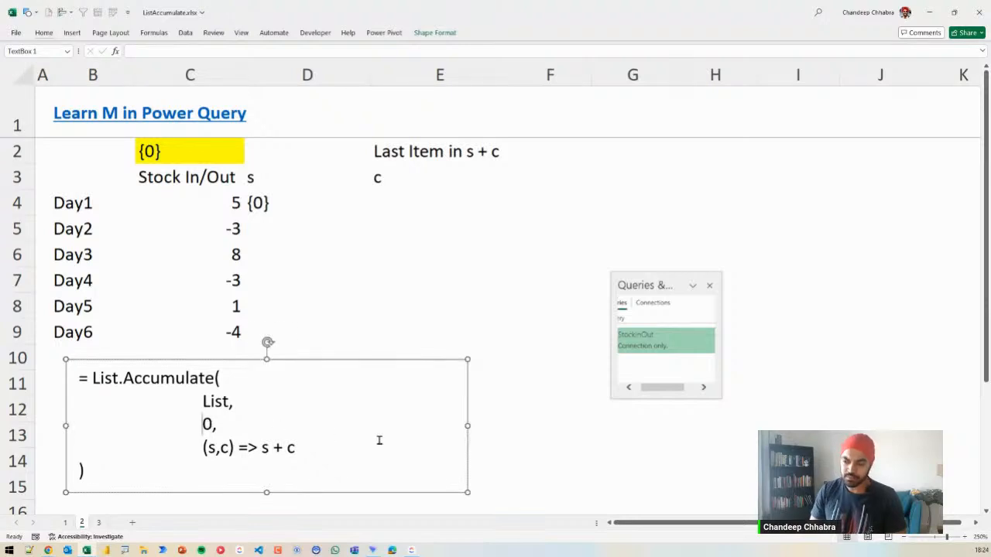
type("{")
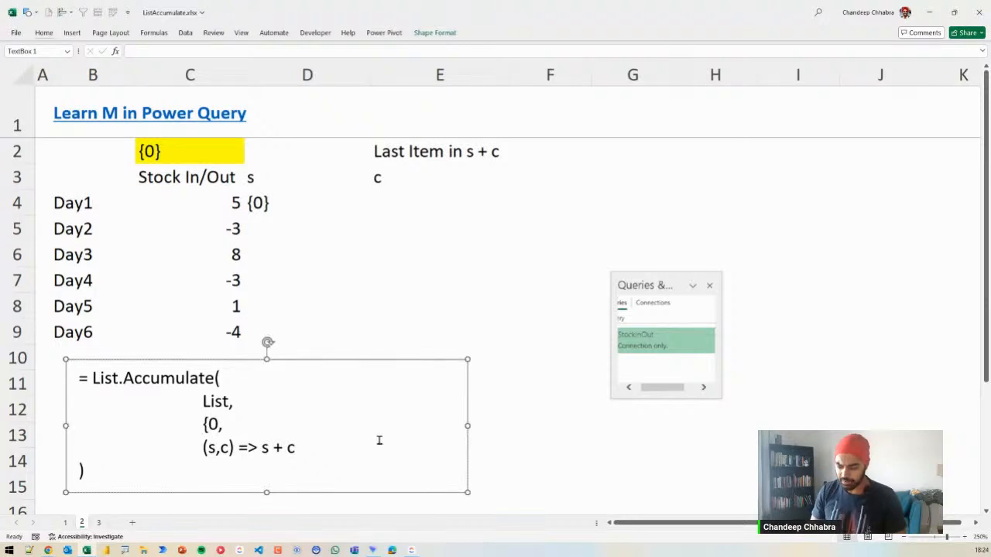
key("Right")
type("}")
left_click(385, 462)
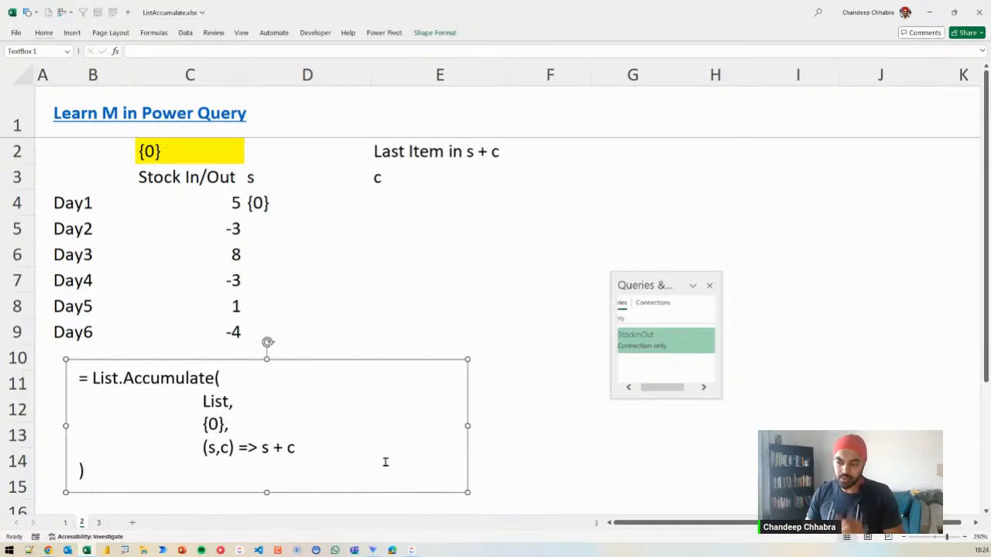
Box and tick the {0} seed in the formula, clear the marks, and select cell C2 outside the text box
key("ctrl+2")
left_click_drag(198, 409, 232, 438)
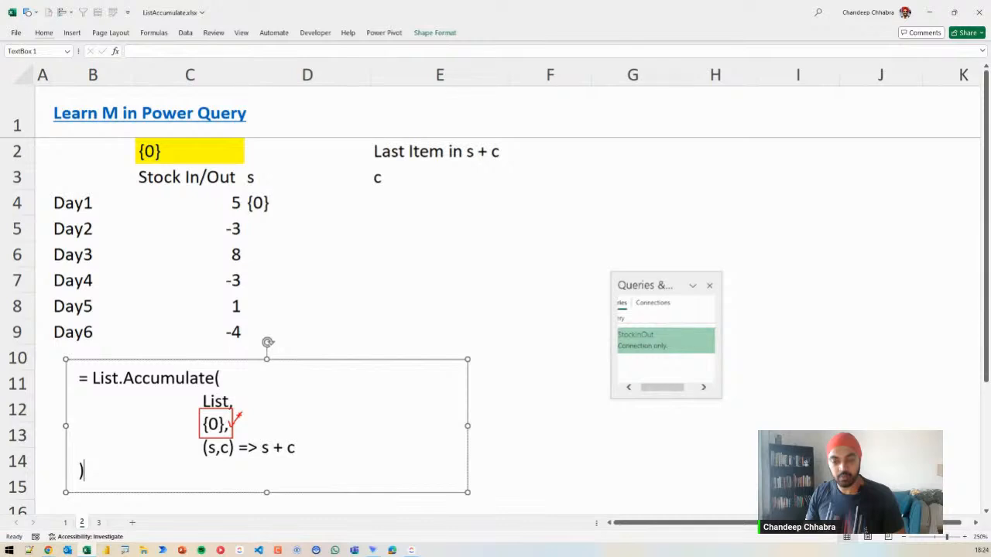
key("Escape")
key("Escape")
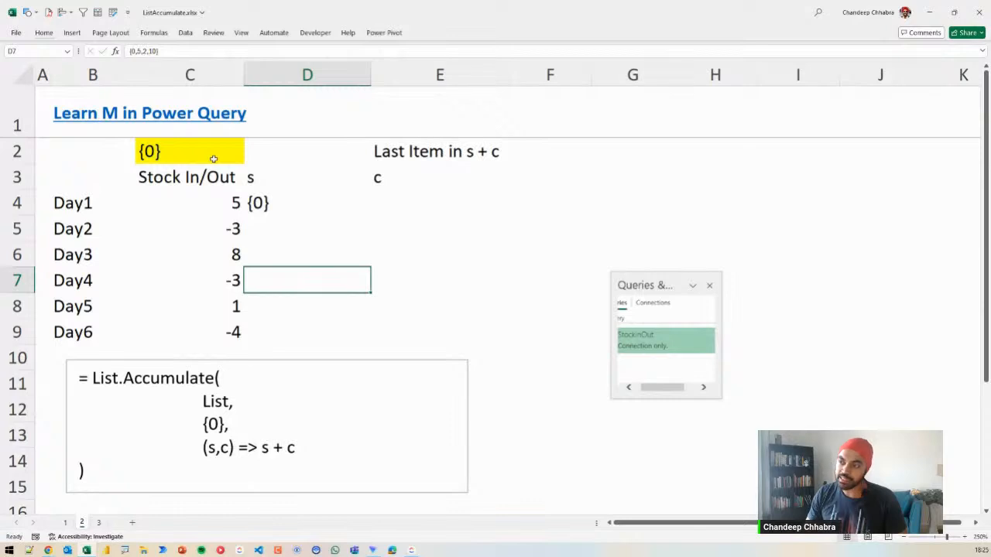
left_click(212, 159)
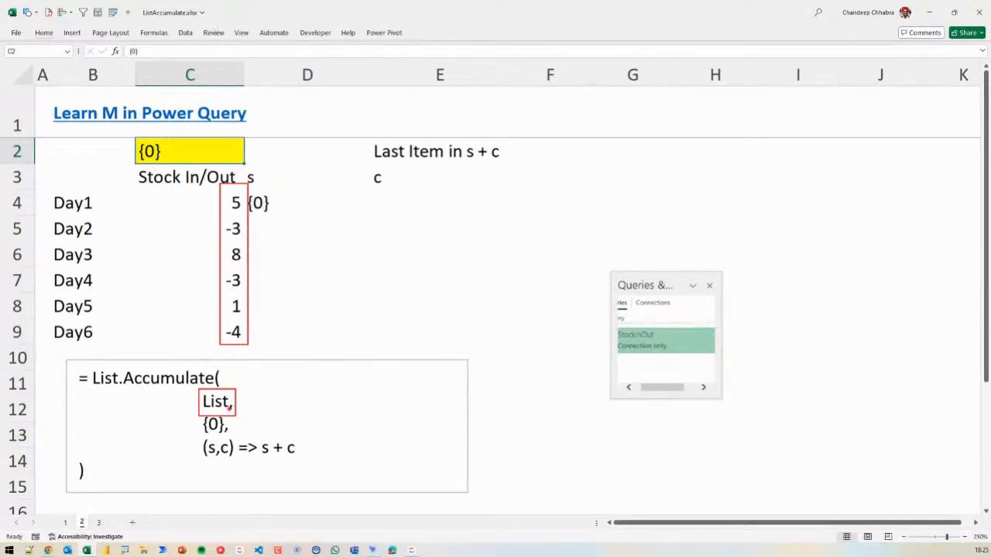
Circle the {0} seed, tick C2, underline s + c in the formula, and handwrite "S & S+C" with the sum boxed
mouse_move(231, 410)
left_mouse_down()
mouse_move(203, 413)
mouse_move(209, 441)
mouse_move(177, 403)
left_mouse_up()
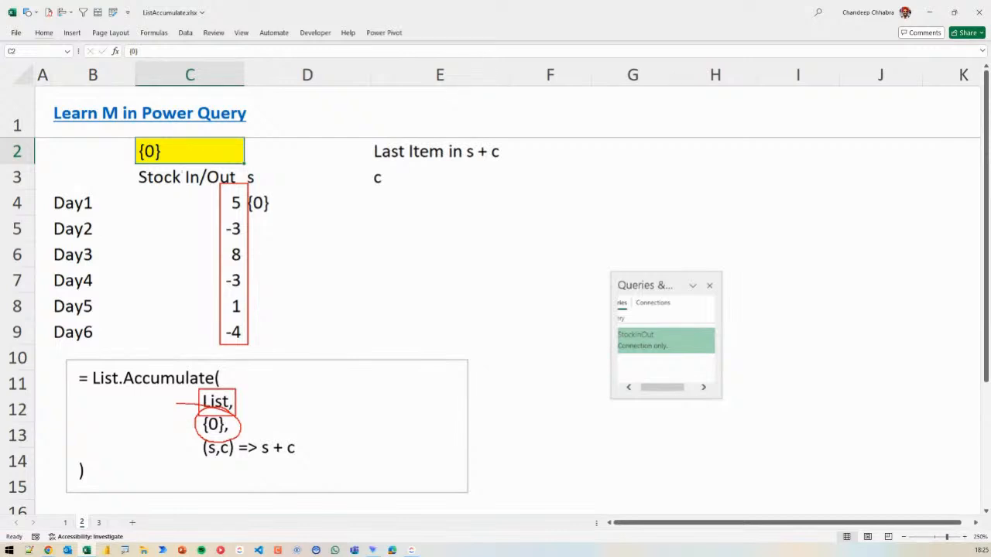
left_click_drag(176, 146, 199, 141)
left_click_drag(262, 461, 298, 461)
mouse_move(318, 192)
left_mouse_down()
mouse_move(313, 207)
mouse_move(319, 191)
left_mouse_up()
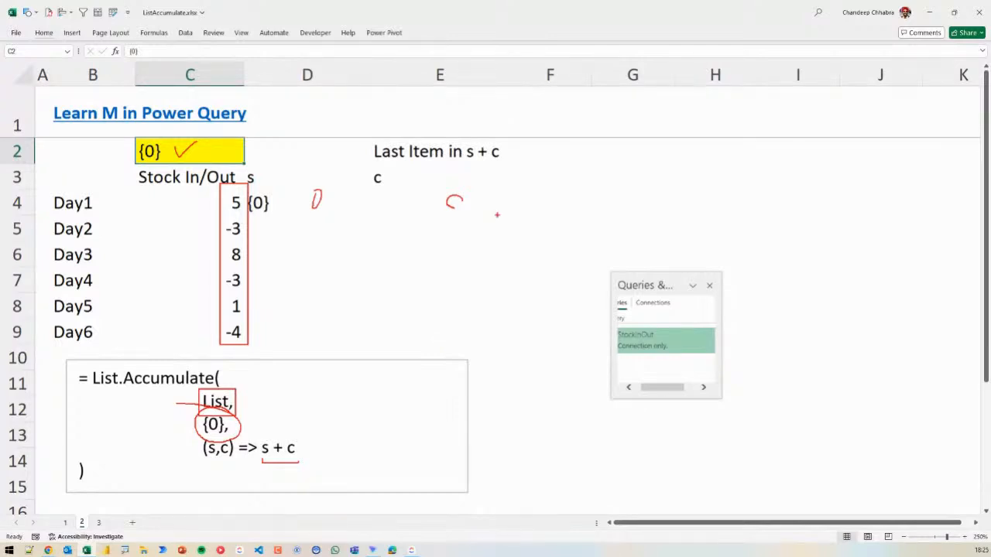
mouse_move(453, 198)
left_mouse_down()
mouse_move(438, 228)
mouse_move(493, 226)
mouse_move(487, 200)
mouse_move(478, 225)
mouse_move(499, 217)
mouse_move(528, 228)
mouse_move(559, 217)
mouse_move(554, 229)
left_mouse_up()
mouse_move(585, 208)
left_mouse_down()
mouse_move(577, 222)
mouse_move(587, 228)
mouse_move(517, 198)
mouse_move(516, 251)
left_mouse_up()
left_click_drag(515, 252, 558, 243)
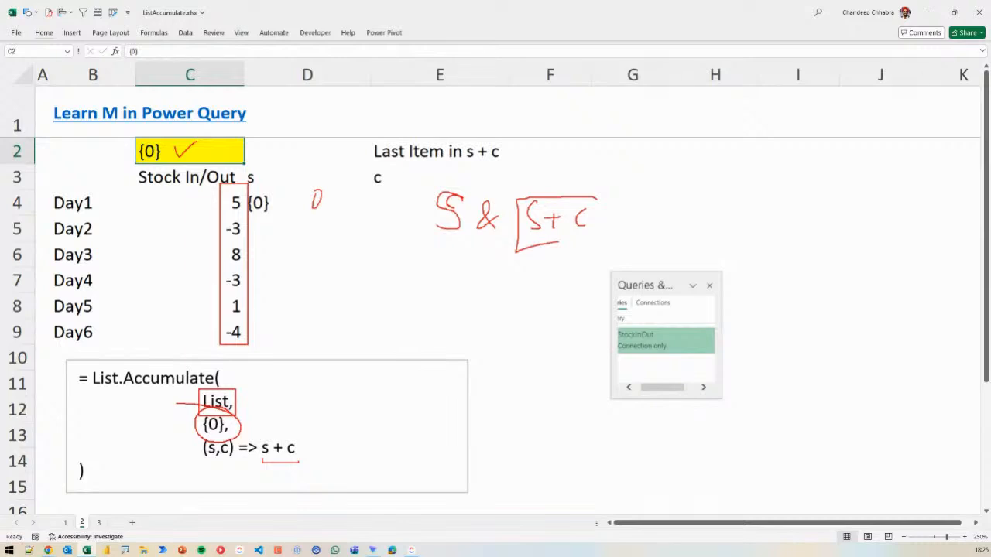
left_click_drag(558, 243, 598, 200)
left_click_drag(534, 252, 465, 240)
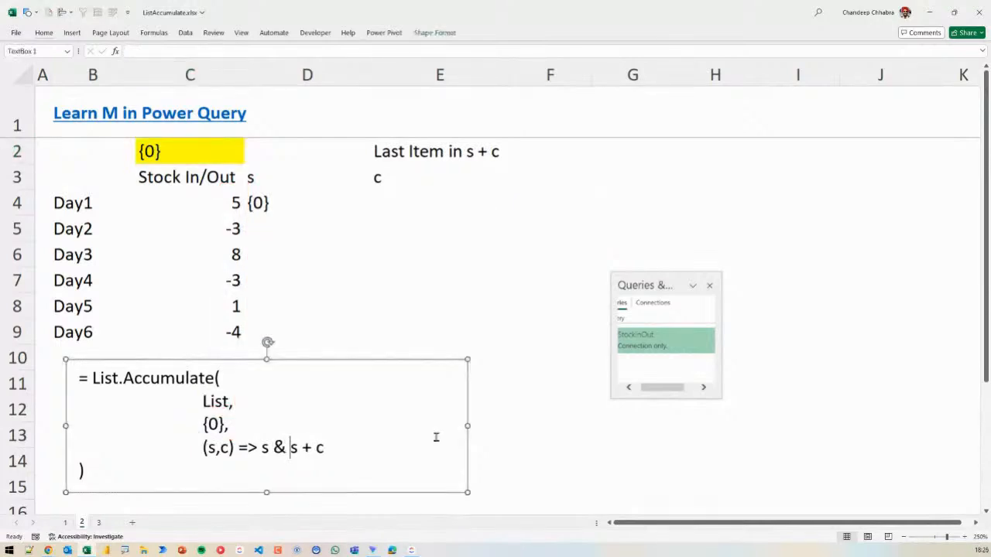
Finish the accumulator in the text box as "(s,c) => s & s + c" and leave the text box
key("shift+Left")
key("shift+Left")
left_click(422, 276)
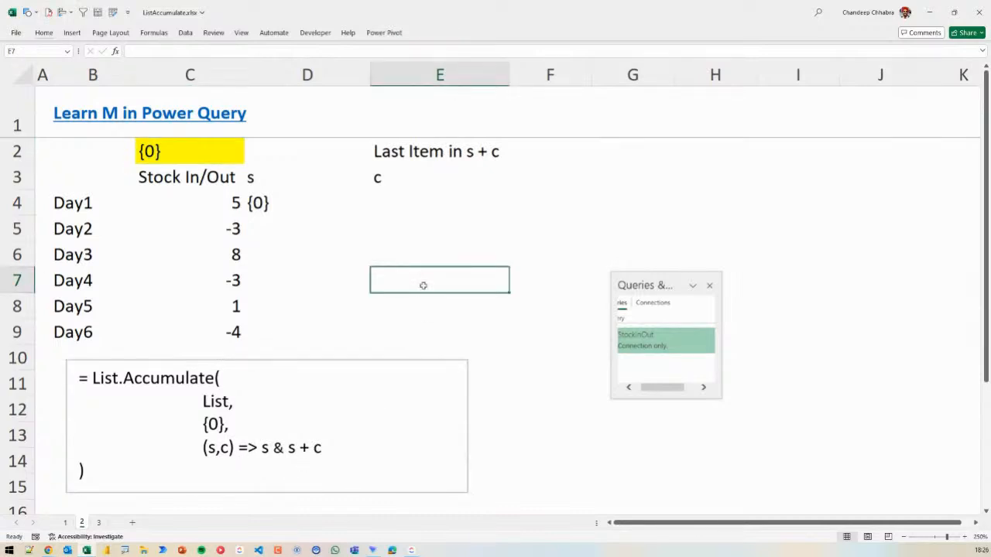
Open the StockInOut query in the Power Query Editor and duplicate it
left_click(233, 408)
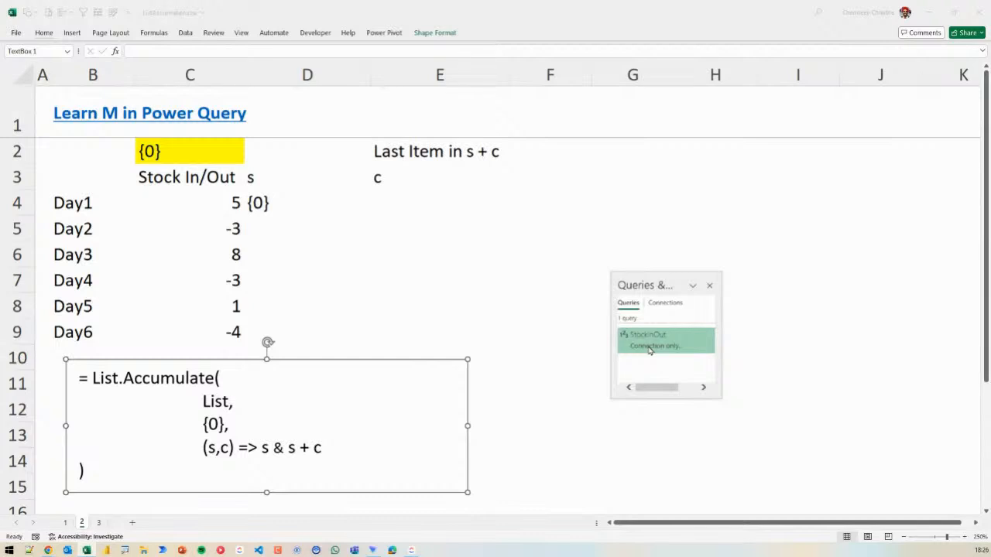
double_click(649, 350)
left_click(23, 97)
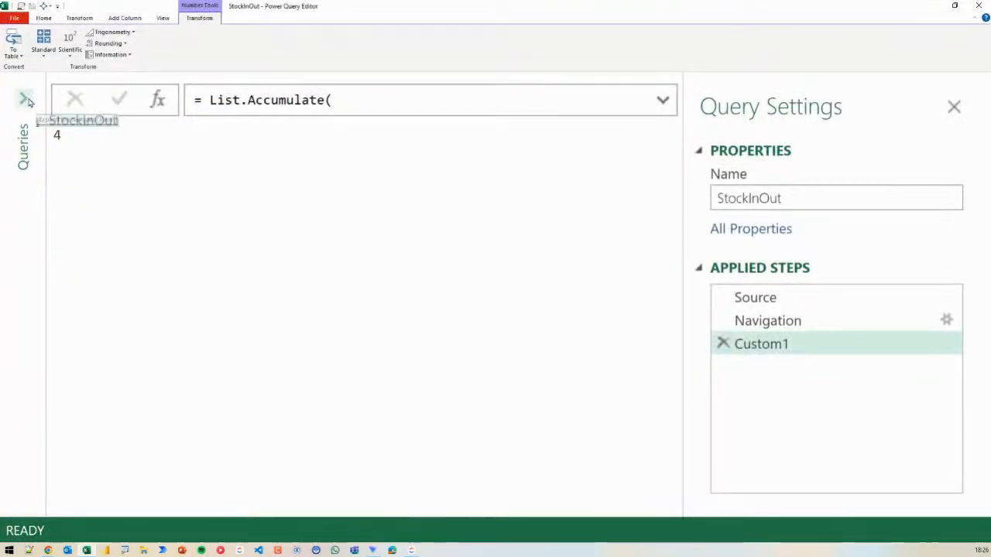
right_click(72, 122)
left_click(77, 153)
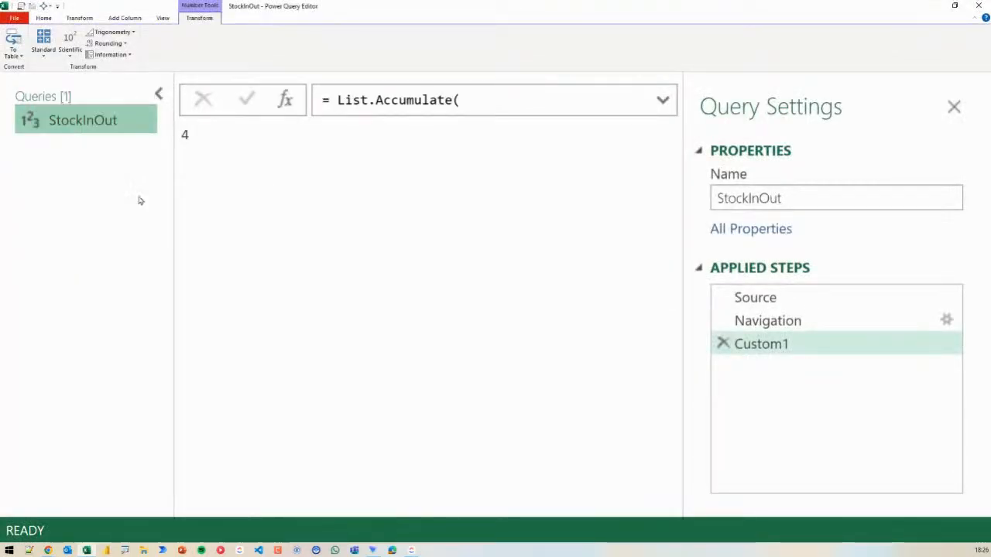
Replace the duplicate query's Custom1 step with the text box's List.Accumulate formula, giving Column1 as the list argument followed by a comma
left_click(722, 344)
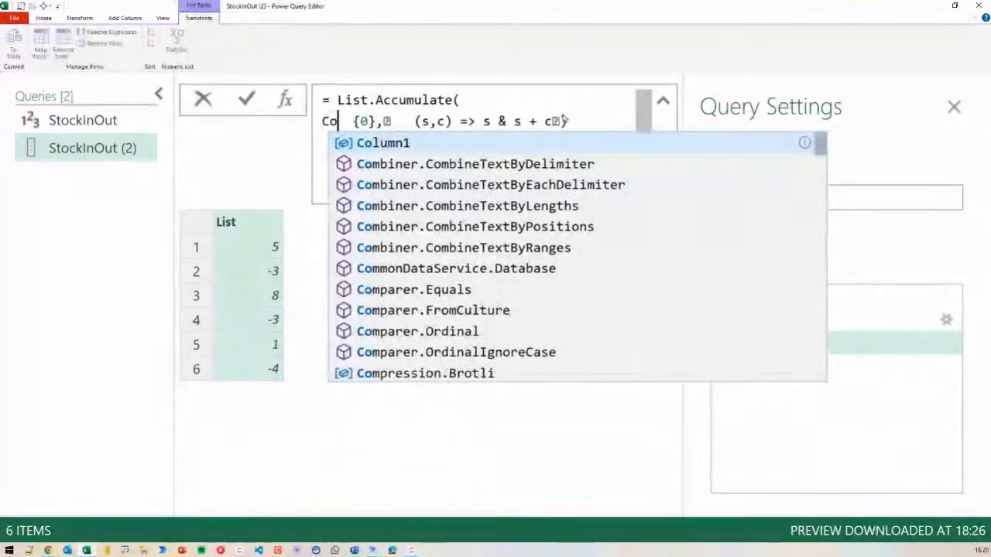
key("Tab")
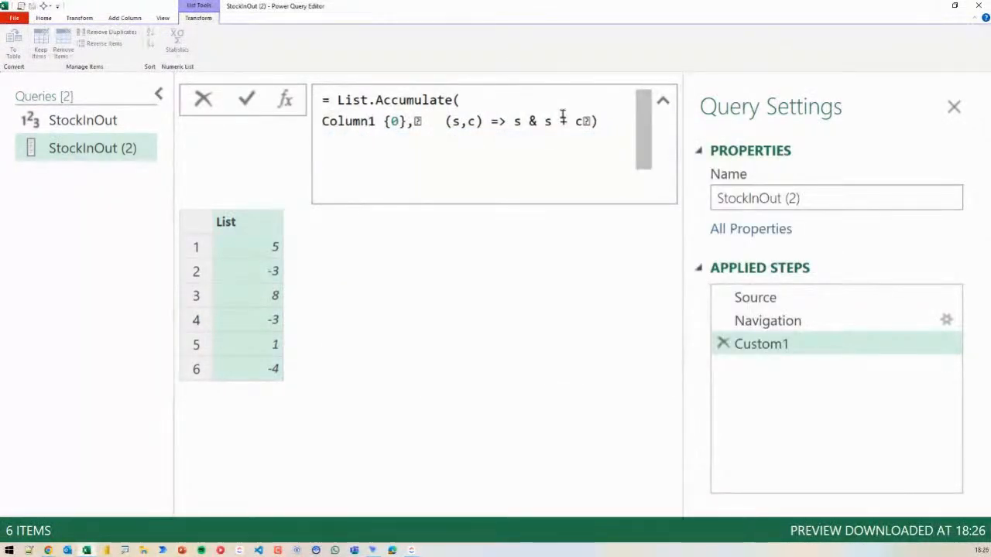
type(",")
key("ctrl+shift+Right")
key("ctrl+shift+Right")
key("Left")
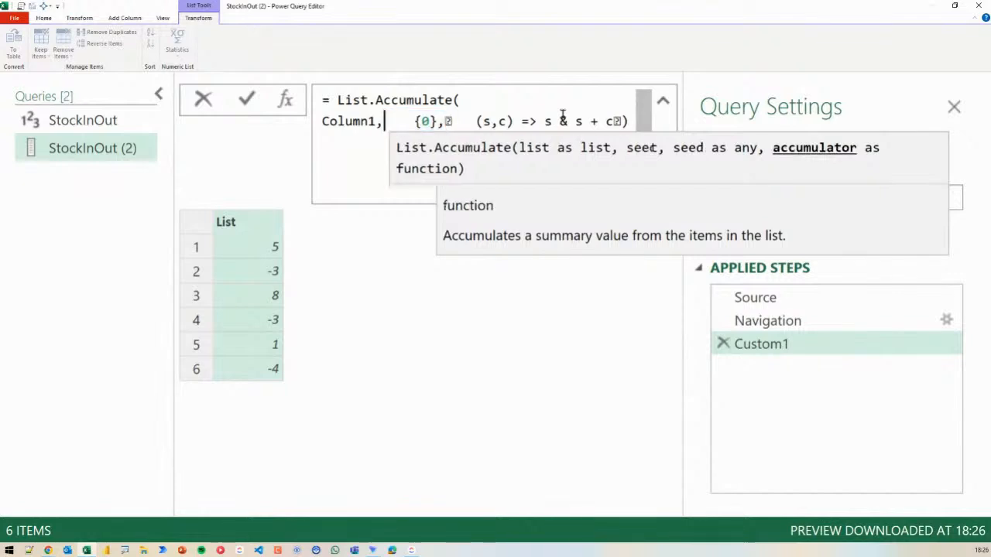
Break the formula after the "{0}," seed so the accumulator "(s,c) => s & s + c" sits on its own line
key("Right")
key("Right")
key("Right")
key("Right")
key("Right")
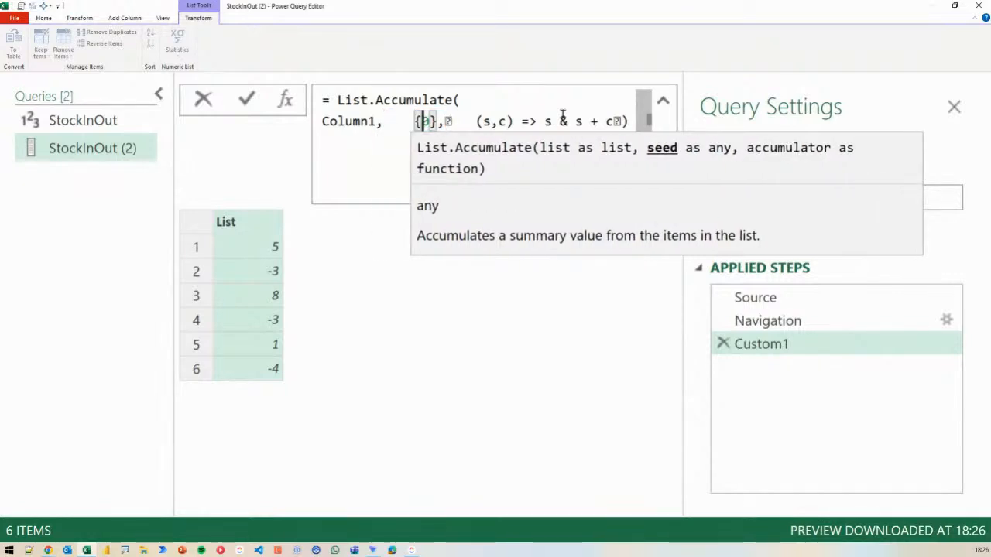
key("Right")
key("Right")
key("Right")
key("shift+Return")
key("Right")
key("Right")
key("Right")
key("Right")
key("Right")
key("Right")
key("Right")
key("Right")
key("Right")
key("Right")
key("Right")
key("Right")
key("Right")
key("Right")
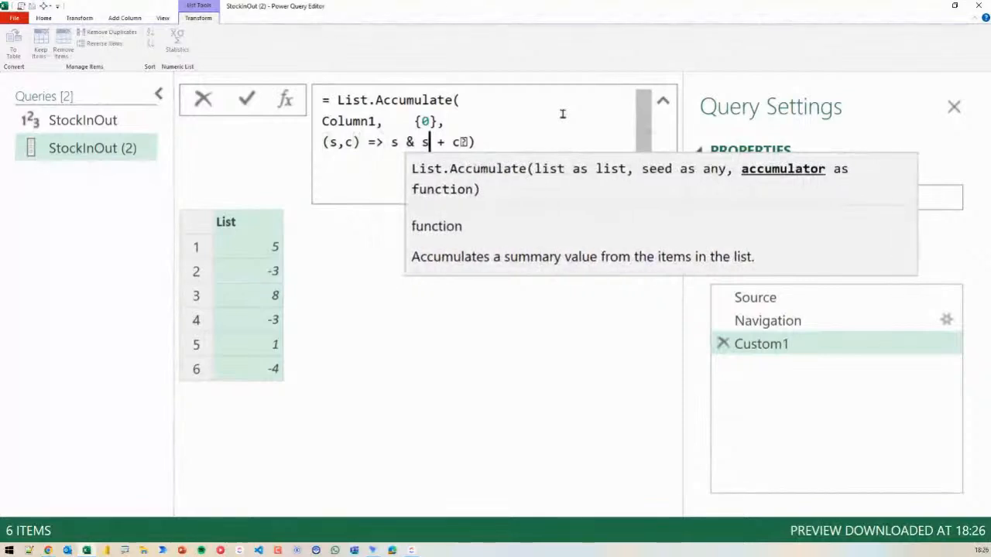
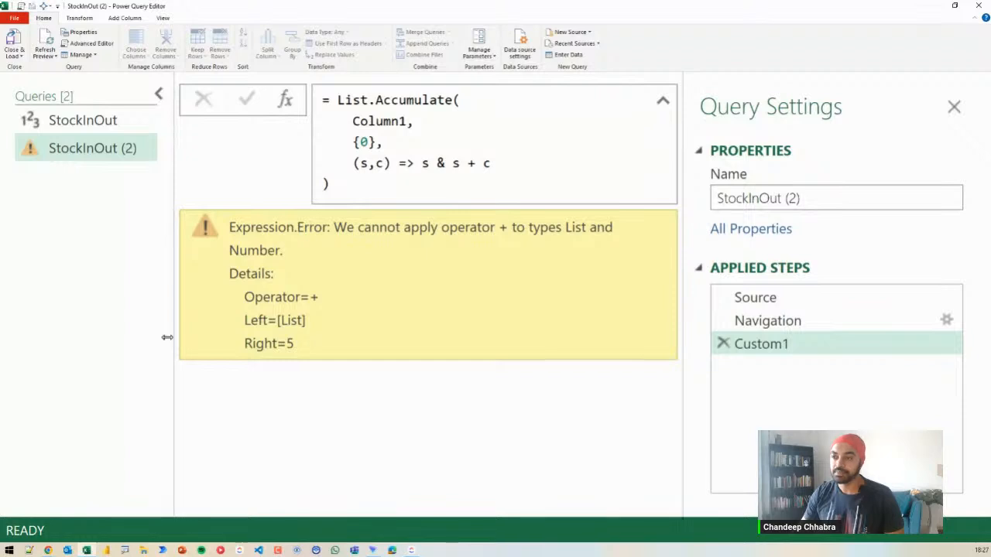
Add a new blank query and evaluate the formula "= 0 +1" in it
right_click(50, 137)
mouse_move(80, 152)
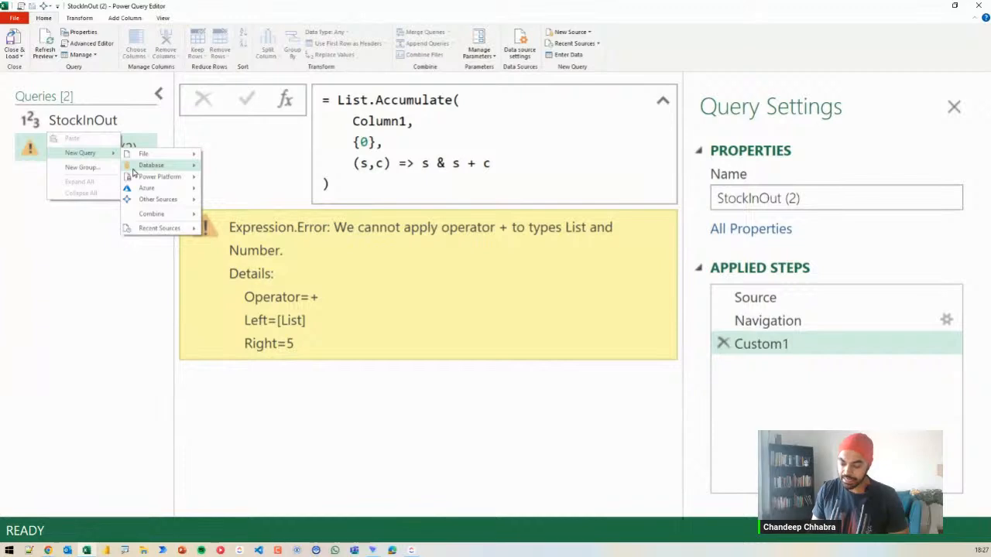
left_click(157, 199)
left_click(232, 291)
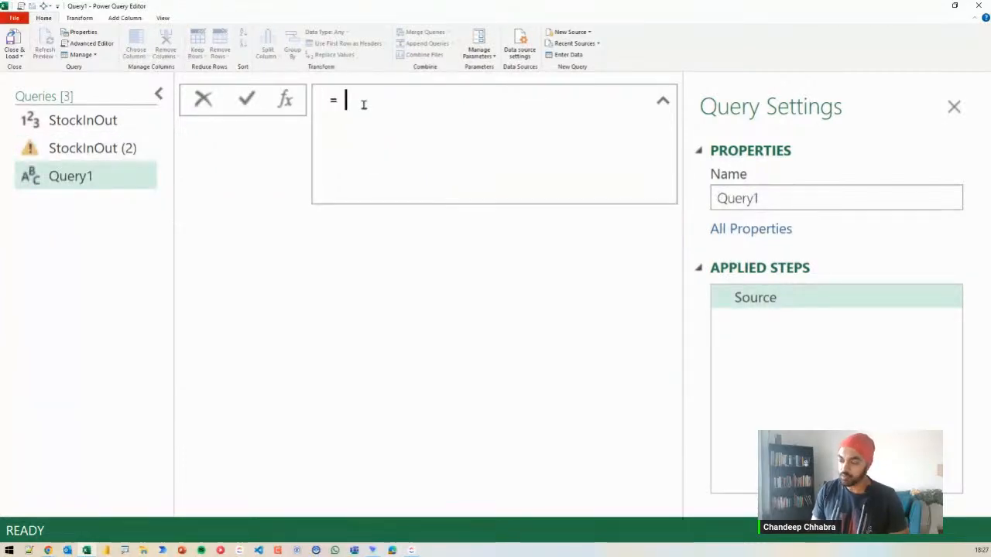
type("0 +1")
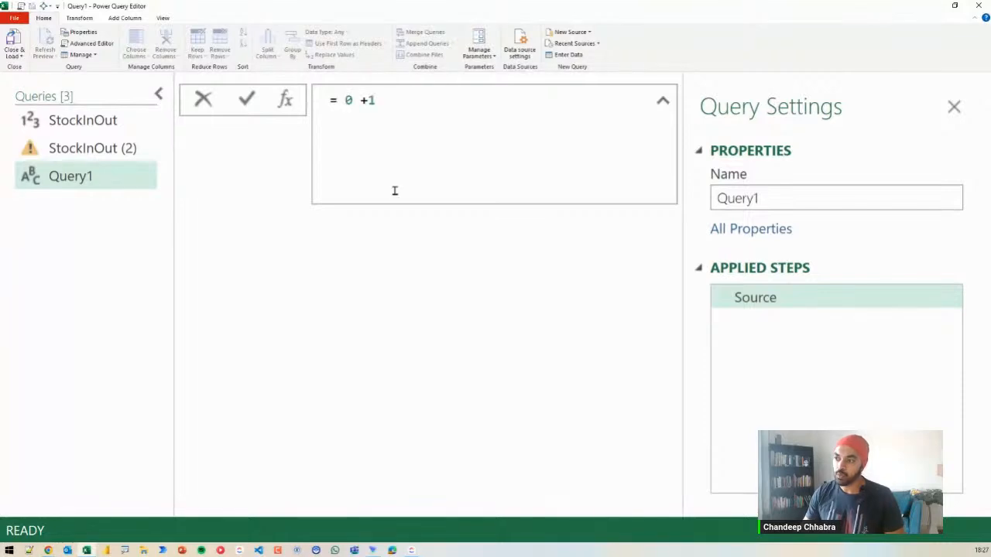
key("ctrl+2")
mouse_move(338, 120)
left_mouse_down()
mouse_move(349, 109)
mouse_move(395, 107)
left_mouse_up()
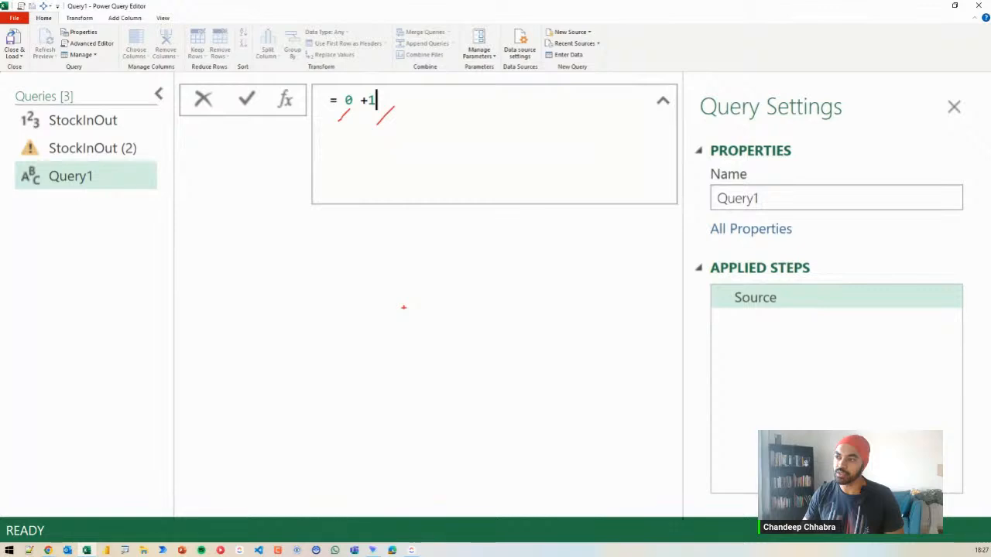
key("Escape")
key("Return")
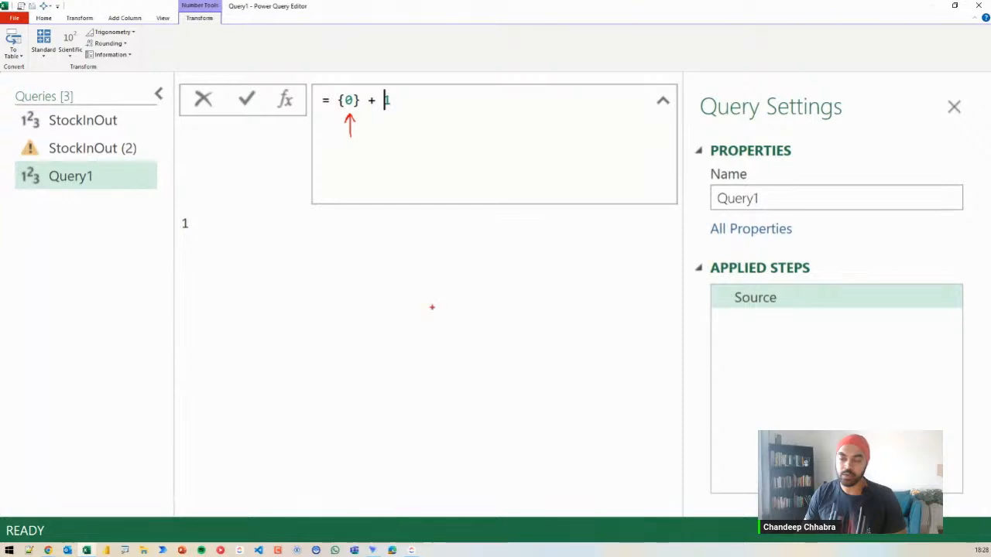
Test "= {0} + 1" in the blank query and change the formula to "= {0} & {1}"
key("Return")
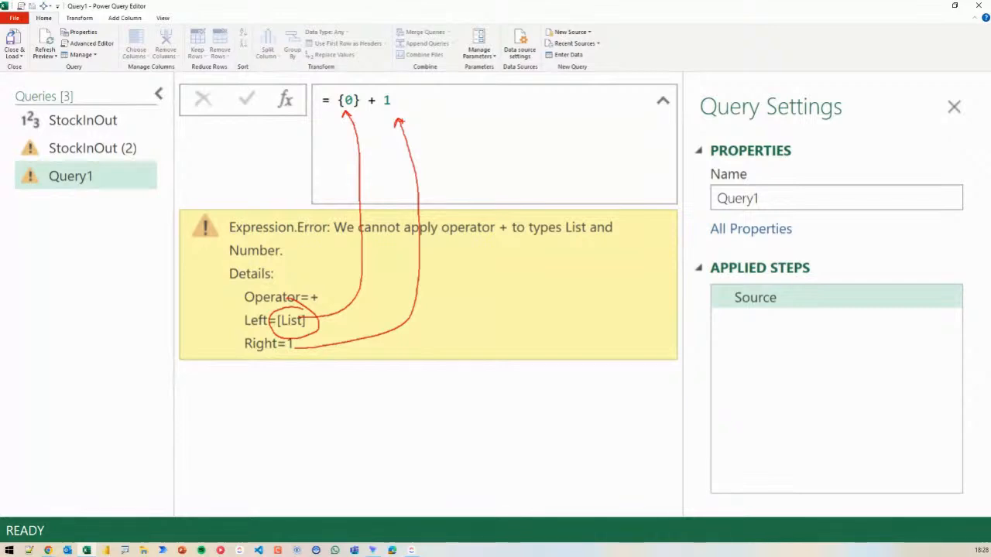
left_click(377, 104)
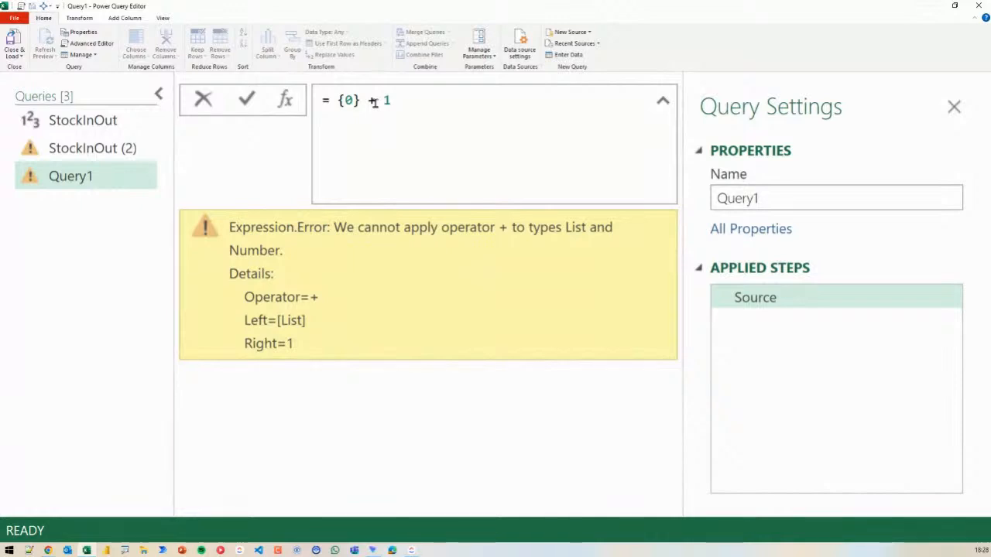
double_click(372, 101)
type("&")
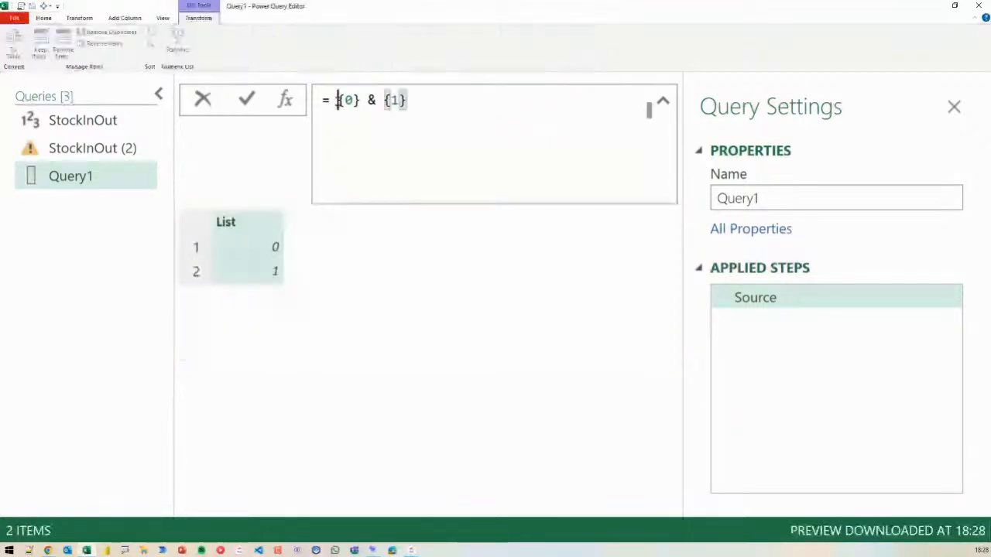
Wrap the formula as "= List.Sum({0} & {1})" and close the Power Query Editor to return to the worksheet
type("List.Sum(")
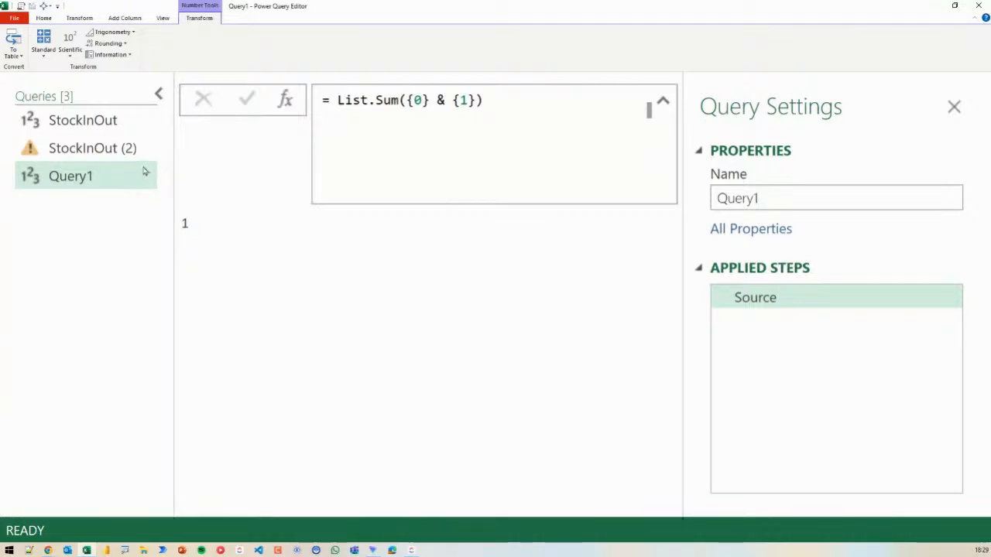
key("alt+F4")
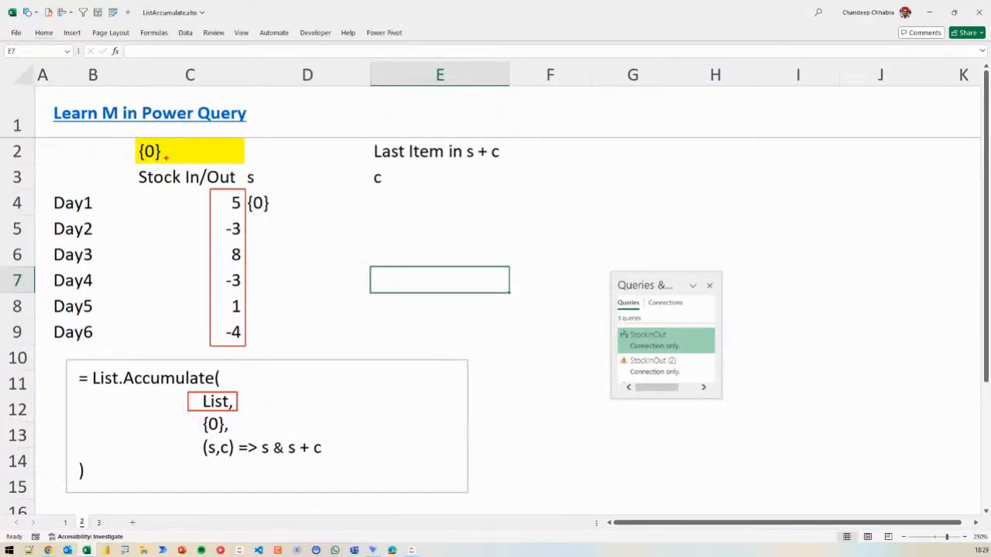
Examine the {0} seed and the "s & s + c" expression in the text box formula
left_click_drag(167, 155, 185, 144)
left_click_drag(254, 464, 324, 464)
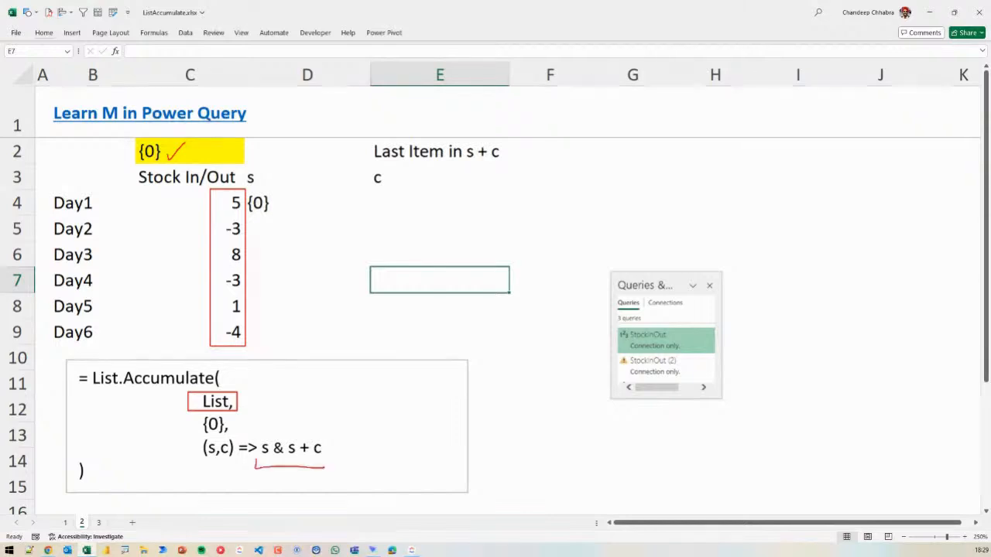
key("Escape")
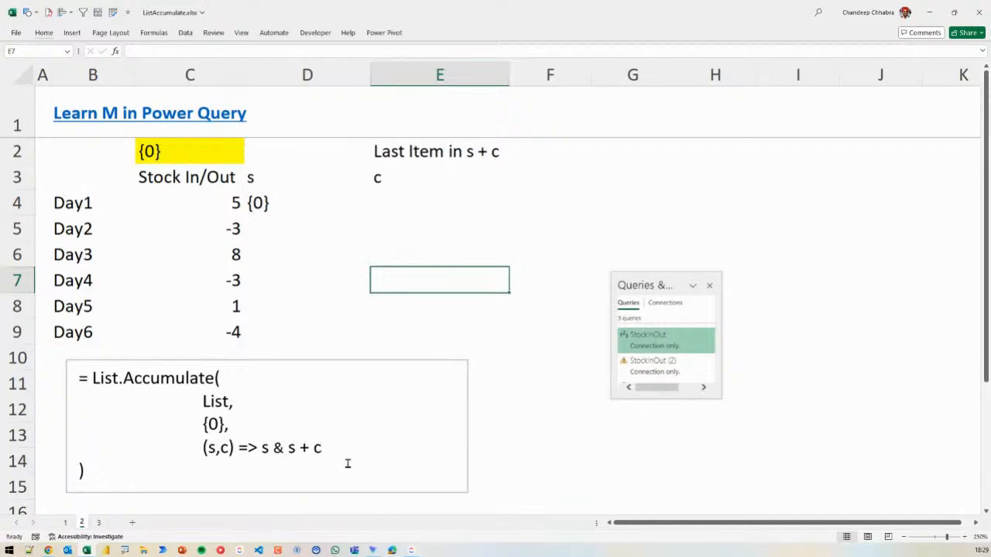
left_click_drag(283, 436, 329, 461)
key("Escape")
Try to add the Day1 stock value and the {0} seed in F4 with "=C4+C2", and clear the cell
left_click(293, 203)
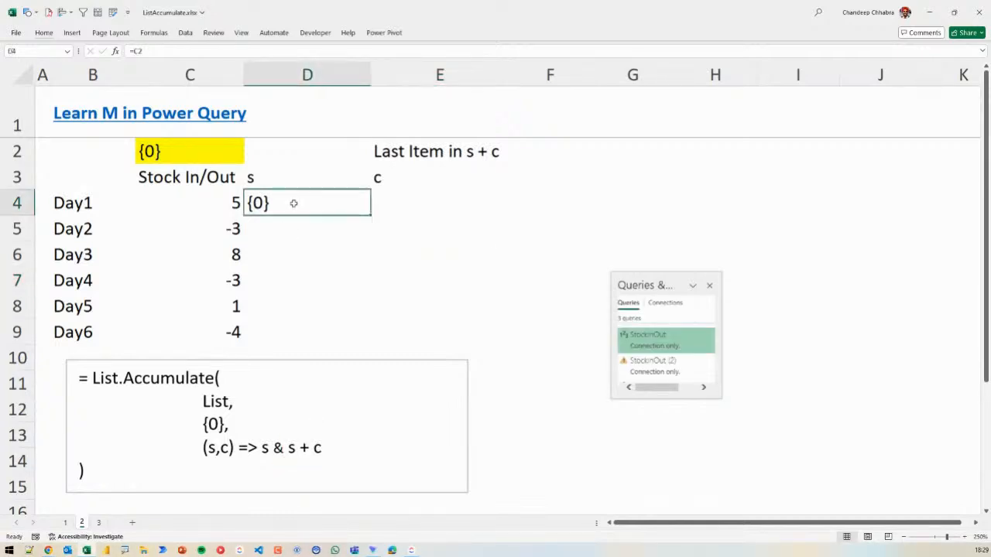
left_click(446, 211)
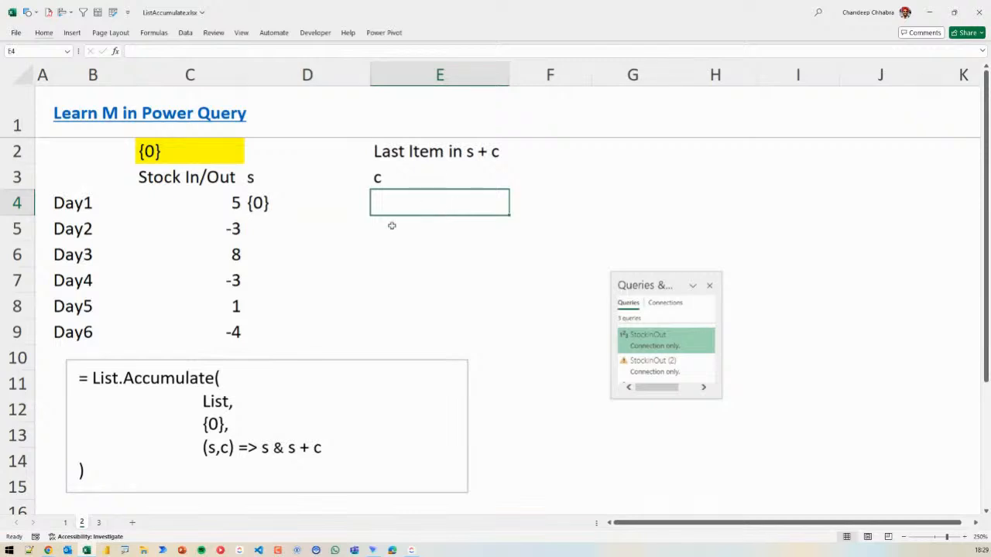
left_click(542, 205)
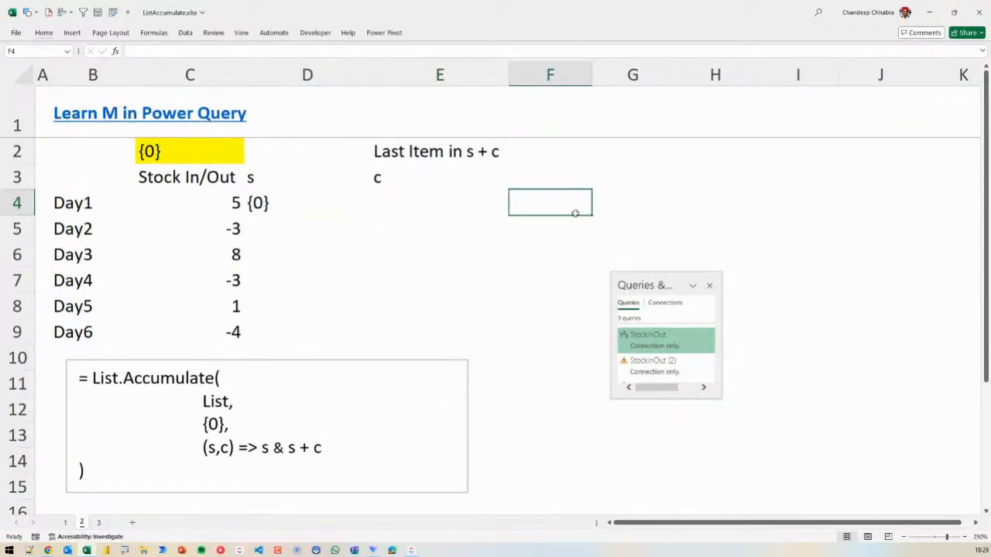
type("=")
key("Left")
key("Left")
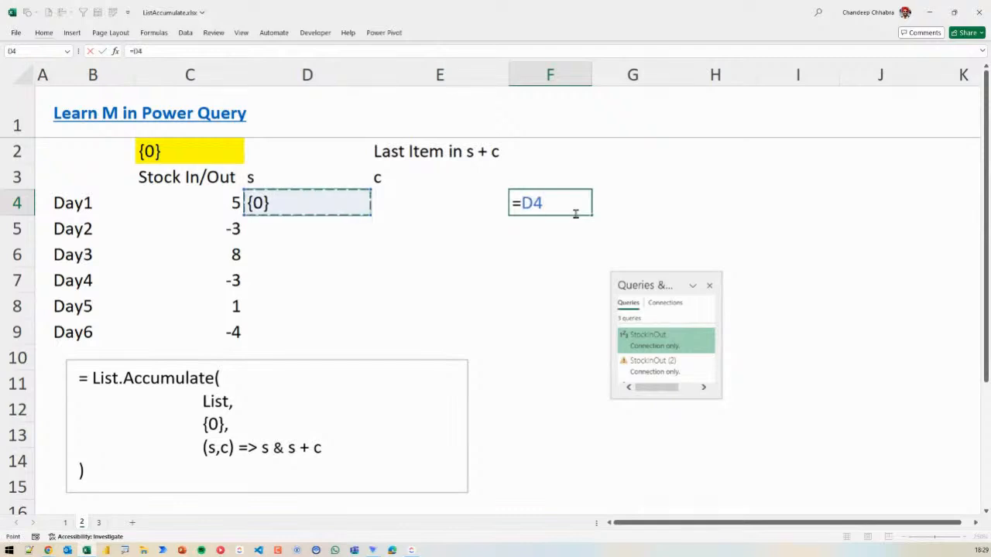
key("Left")
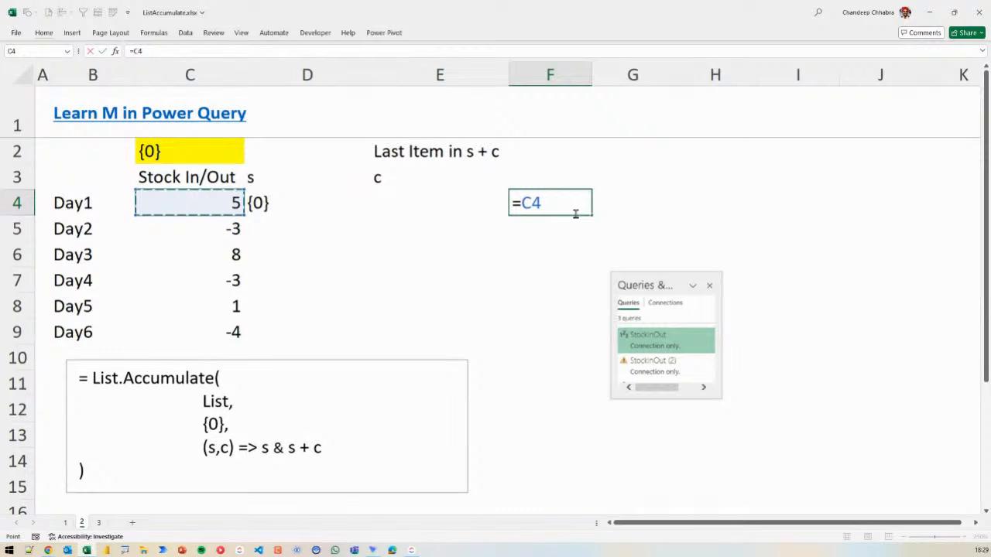
type("+")
key("Left")
key("Left")
key("Left")
key("Up")
key("Up")
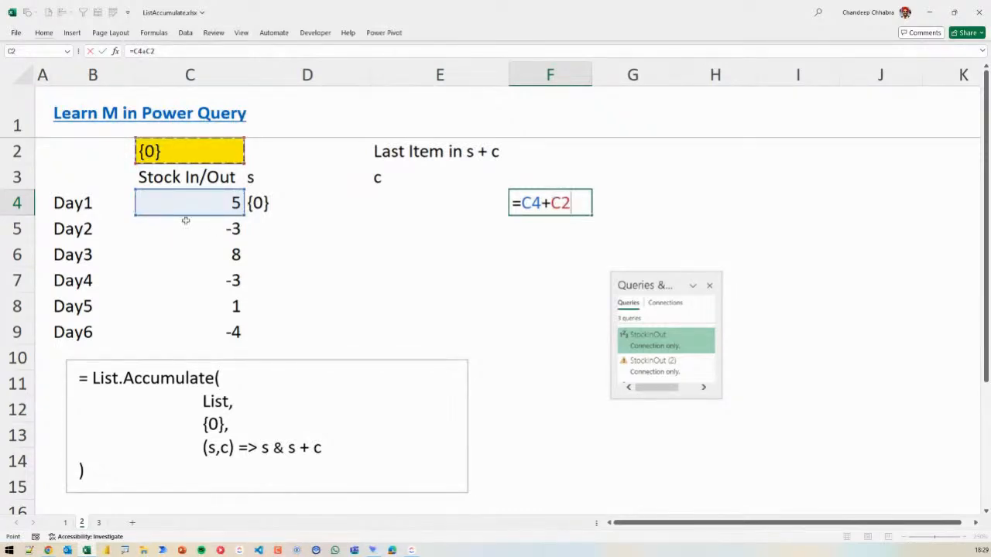
left_click_drag(204, 203, 236, 194)
left_click(544, 296)
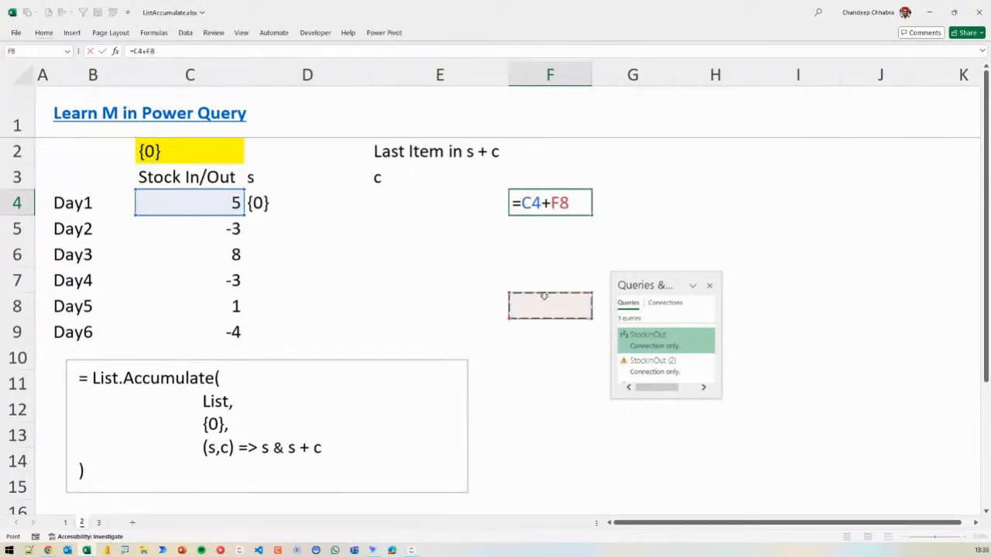
key("Return")
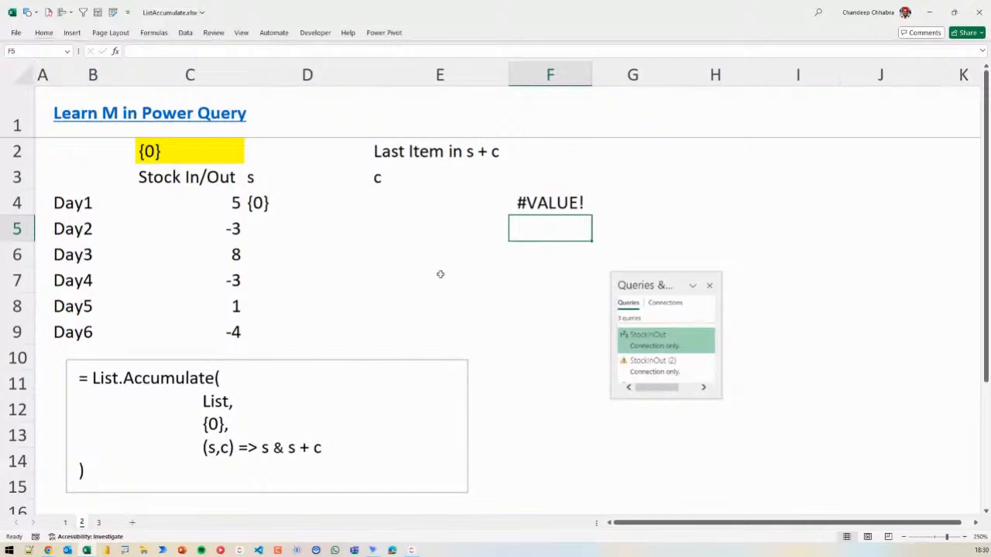
key("ctrl+z")
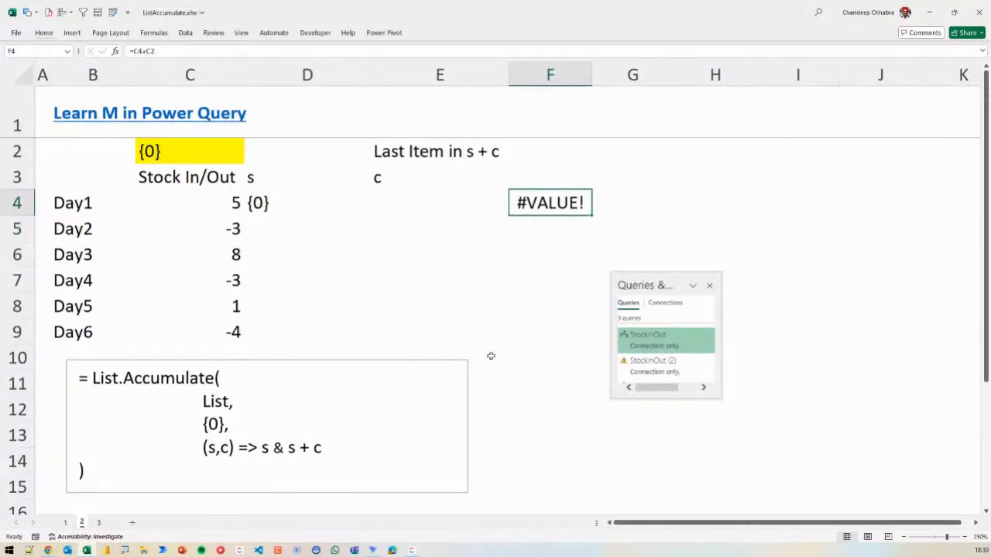
key("Delete")
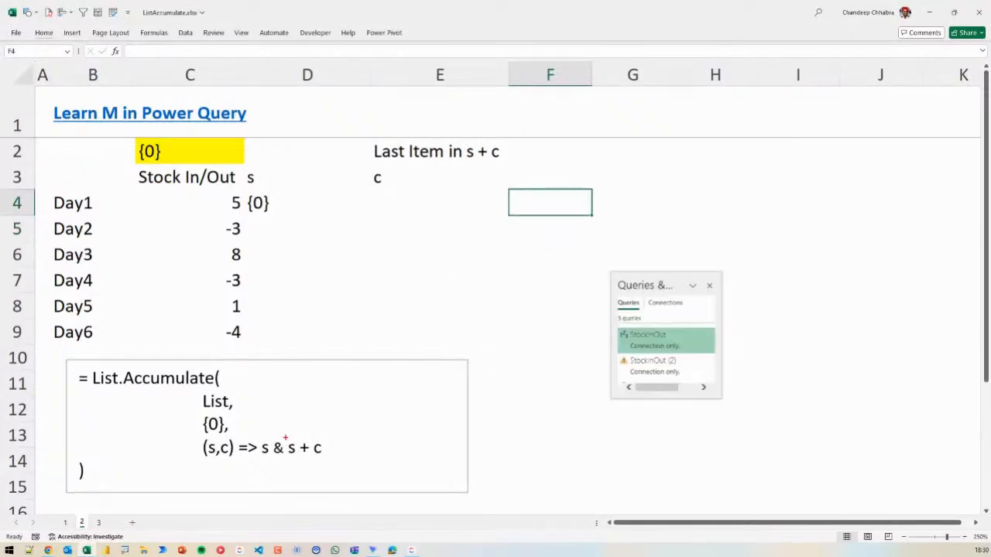
Examine how the seed in C2 feeds the Day1 s value in D4 and the "s + c" part of the accumulator
left_click_drag(283, 436, 328, 463)
left_click_drag(306, 431, 329, 420)
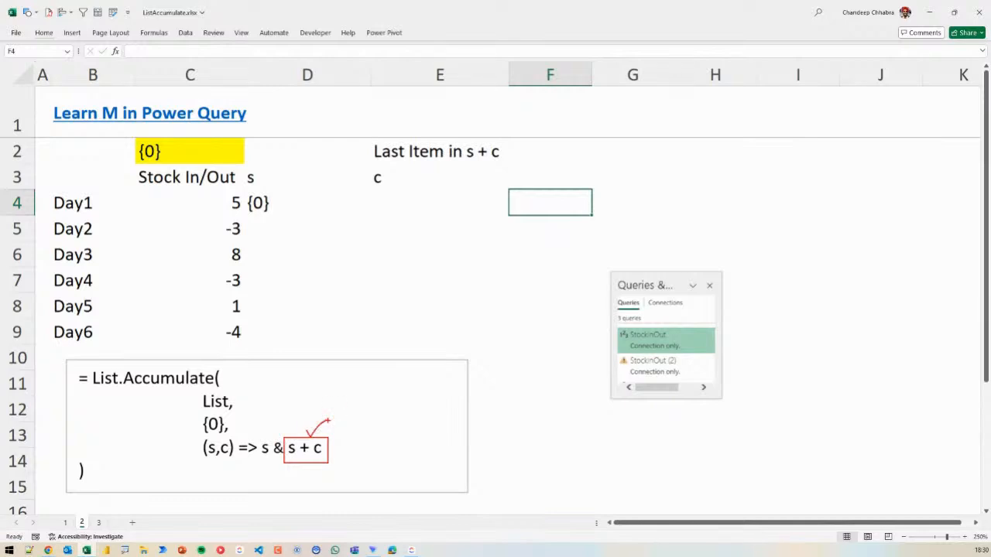
key("Escape")
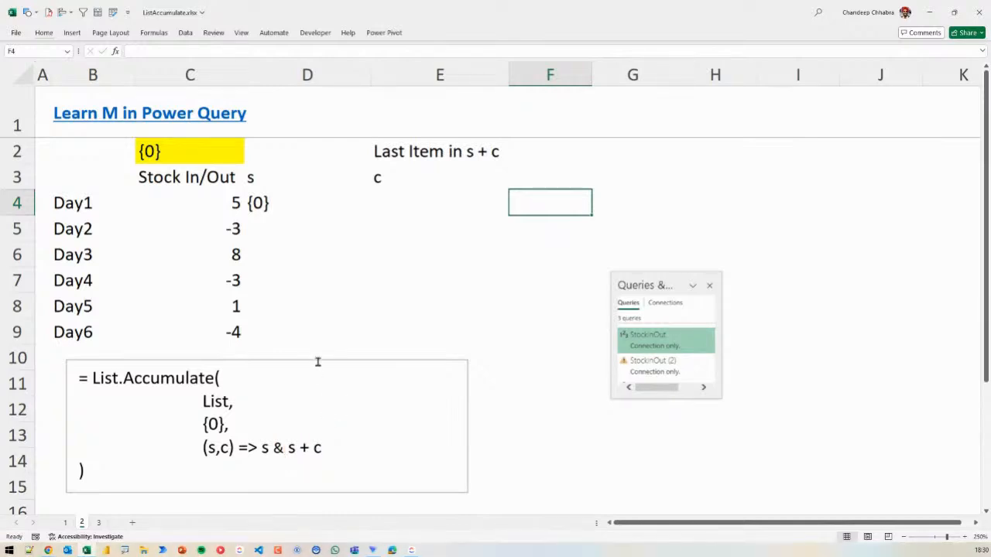
left_click(298, 197)
key("ctrl+2")
left_click_drag(161, 140, 171, 141)
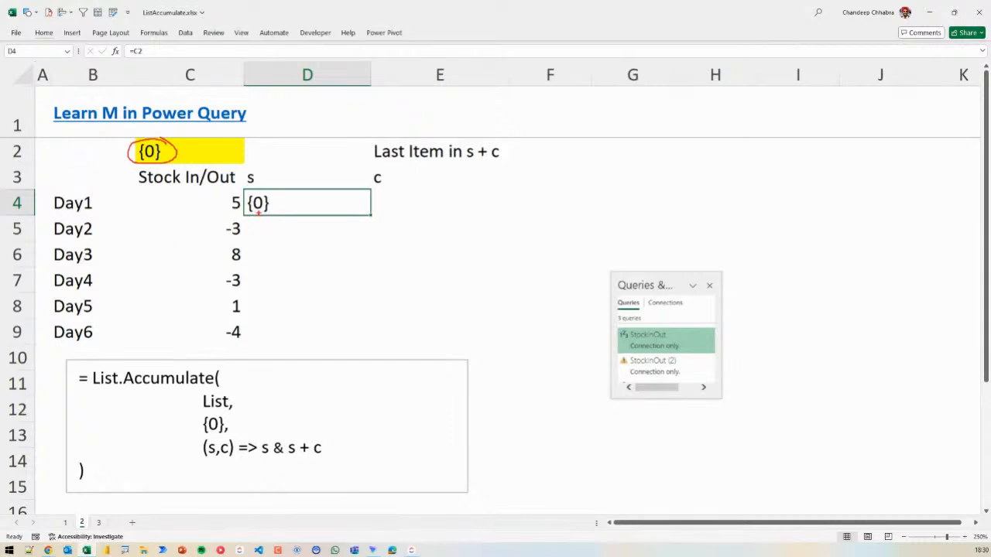
mouse_move(258, 215)
left_mouse_down()
mouse_move(259, 231)
mouse_move(266, 220)
left_mouse_up()
key("Escape")
Enter the text "List.Last({0}) + 5" in cell F4
left_click(429, 201)
left_click(570, 210)
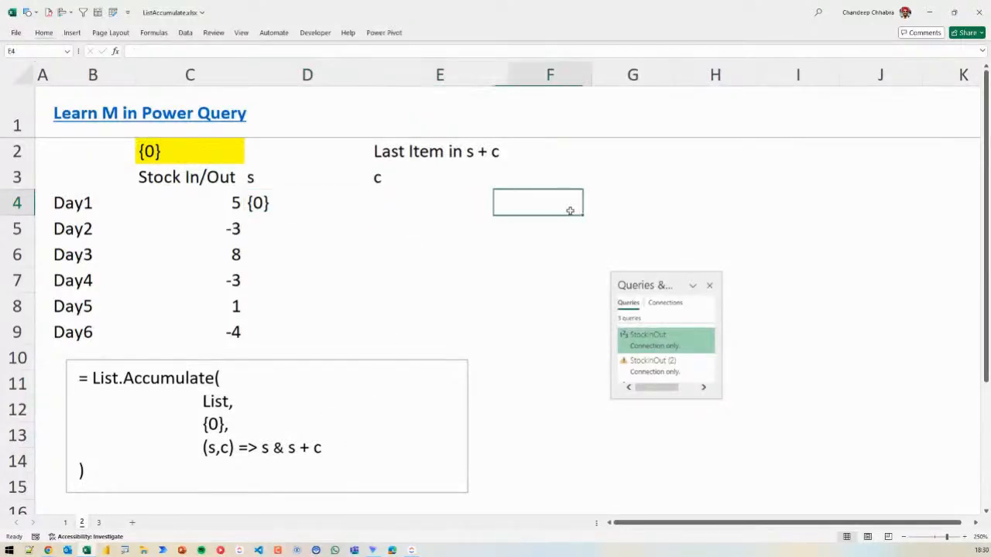
type("=")
key("Escape")
type("List.Las")
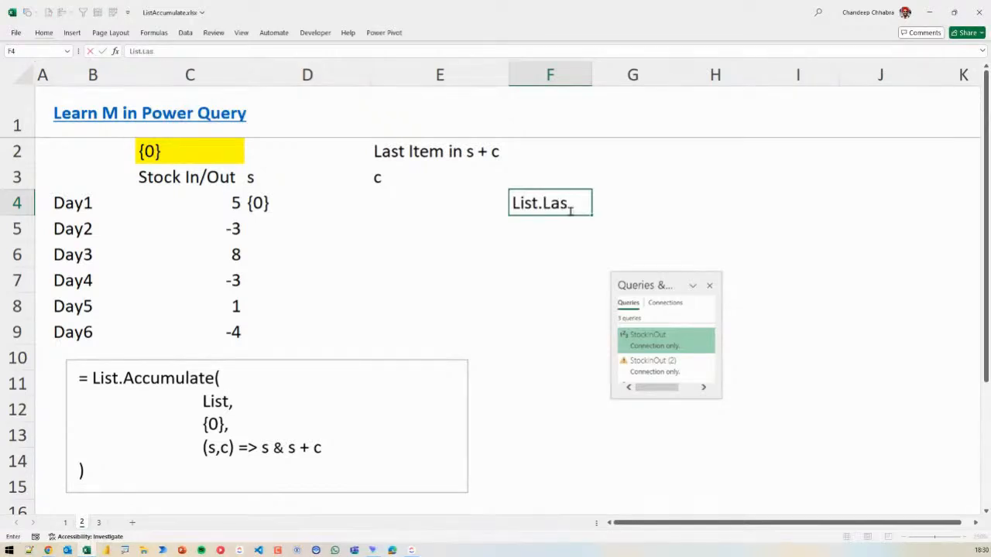
type("t(")
left_click(630, 205)
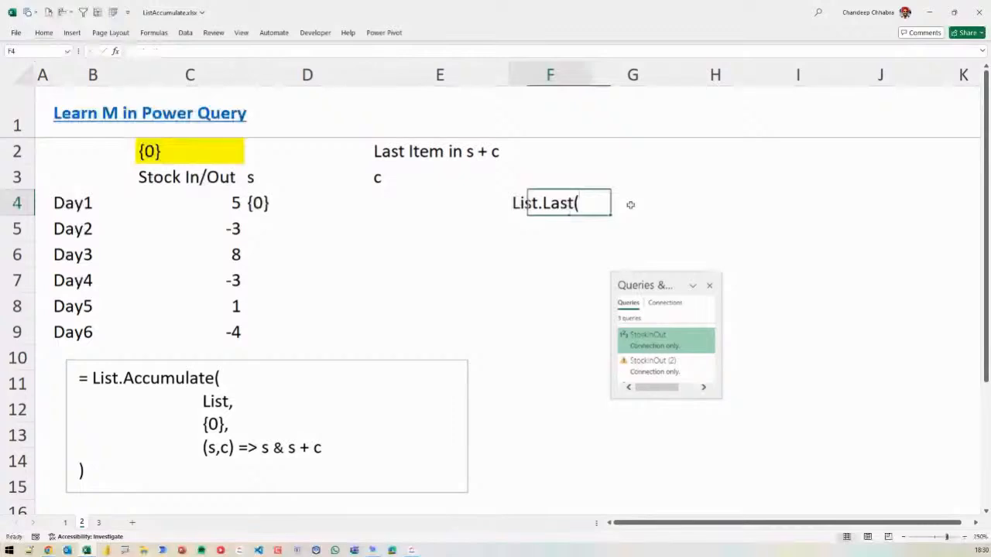
key("F2")
type("{0}")
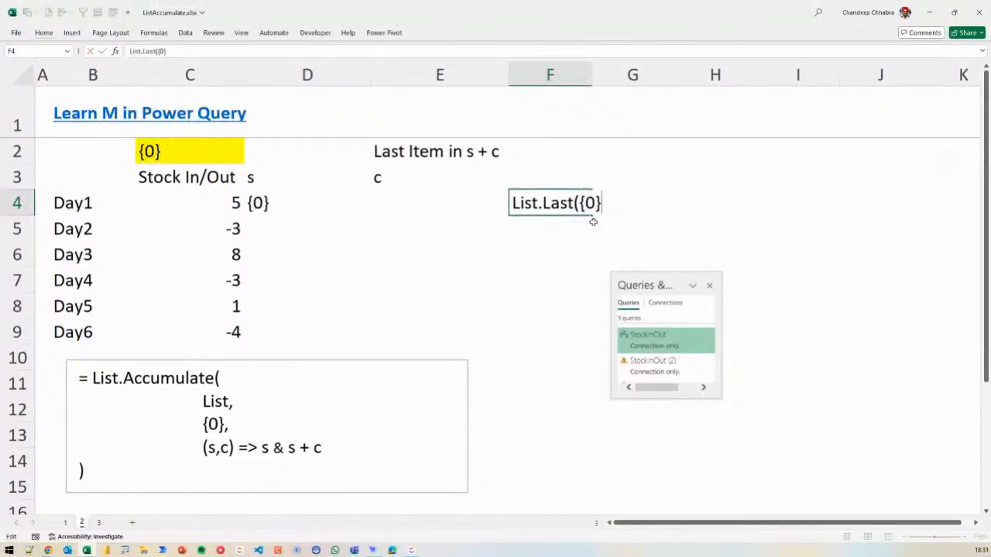
type(")")
mouse_move(572, 215)
left_mouse_down()
mouse_move(558, 233)
mouse_move(573, 236)
left_mouse_up()
left_click_drag(516, 251, 510, 252)
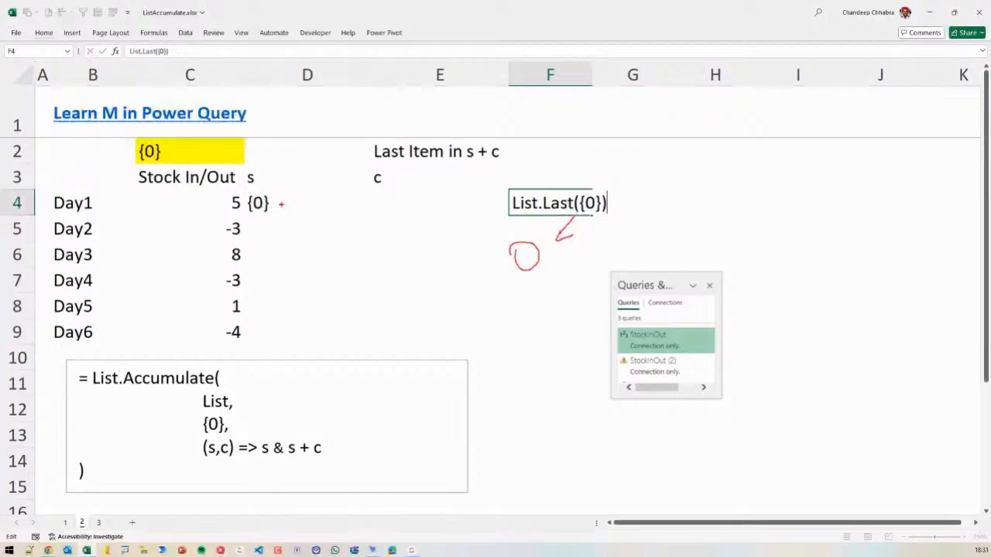
mouse_move(283, 195)
left_mouse_down()
mouse_move(250, 198)
mouse_move(255, 214)
mouse_move(298, 203)
mouse_move(272, 187)
left_mouse_up()
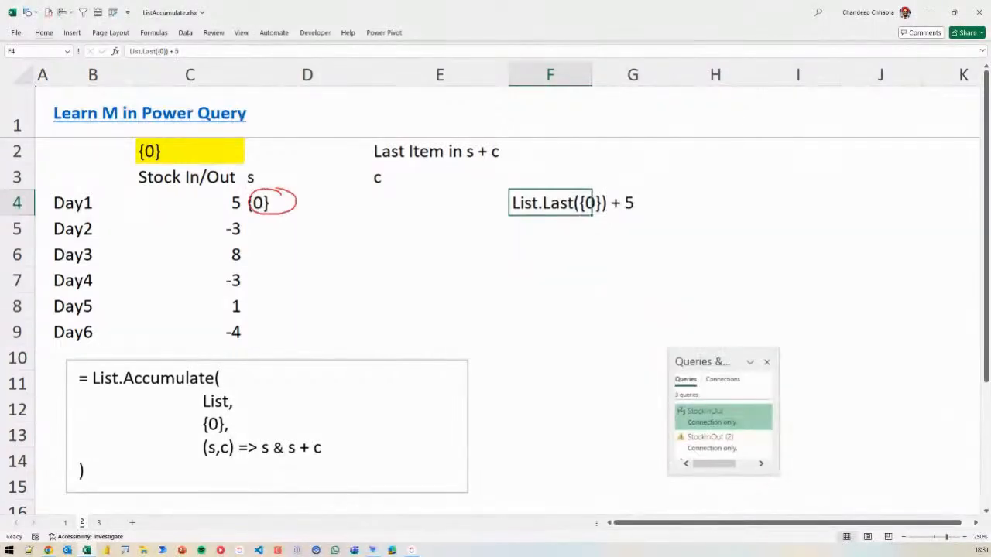
left_click_drag(135, 137, 169, 134)
key("Escape")
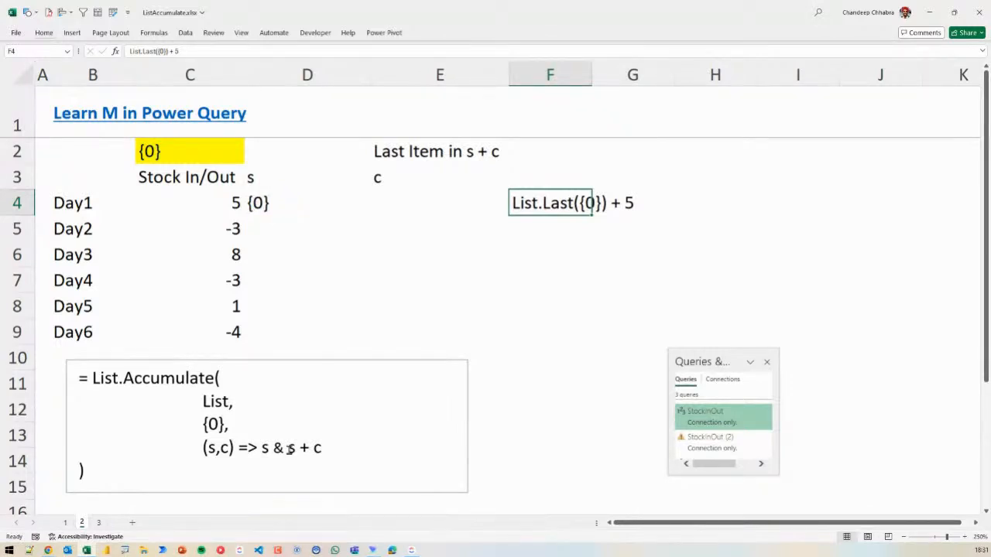
Wrap the second s in the text box formula so the accumulator reads "(s,c) => s & List.Last(s) + c"
left_click(288, 449)
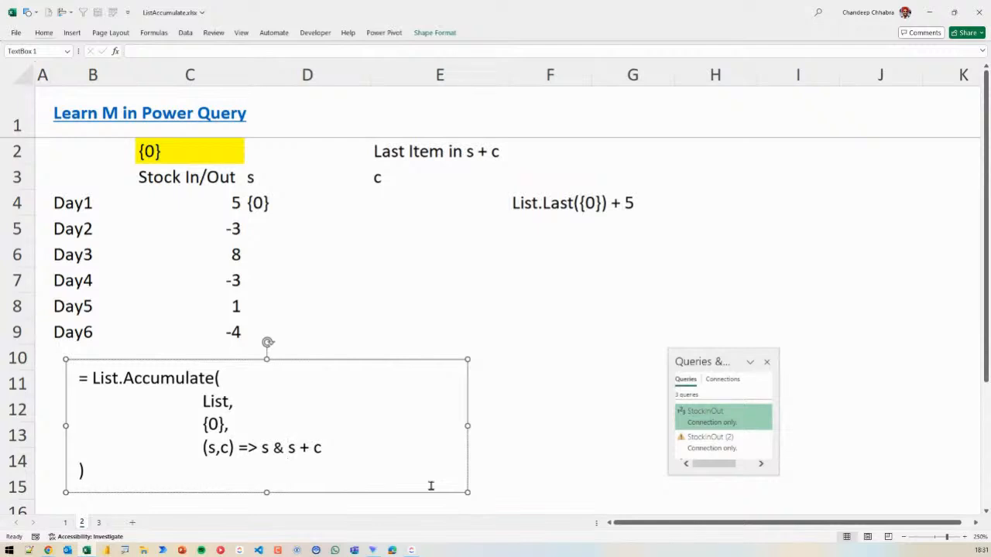
type("List")
type(".Last(")
key("Right")
type(")")
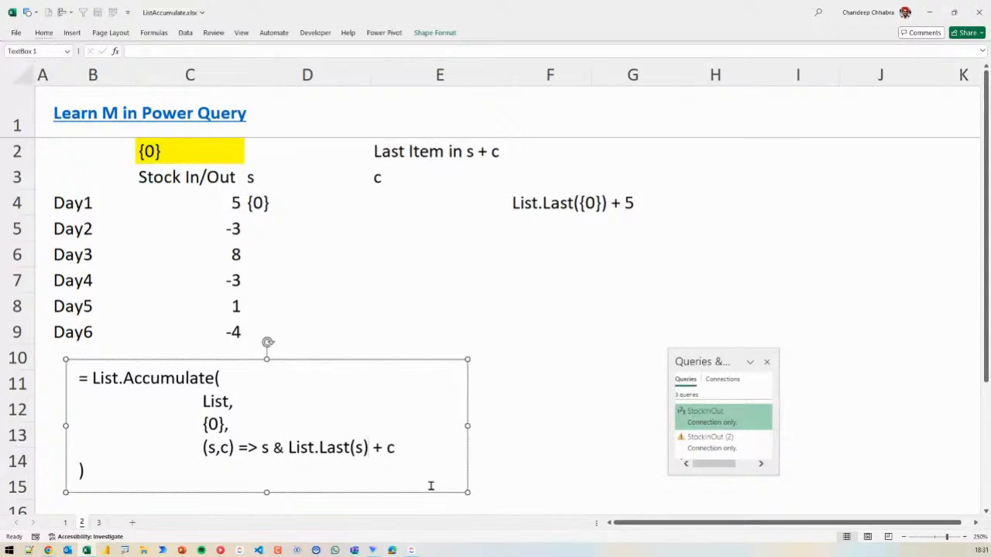
left_click_drag(188, 149, 261, 200)
left_click_drag(394, 417, 392, 438)
mouse_move(383, 430)
left_mouse_down()
mouse_move(391, 437)
mouse_move(401, 423)
left_mouse_up()
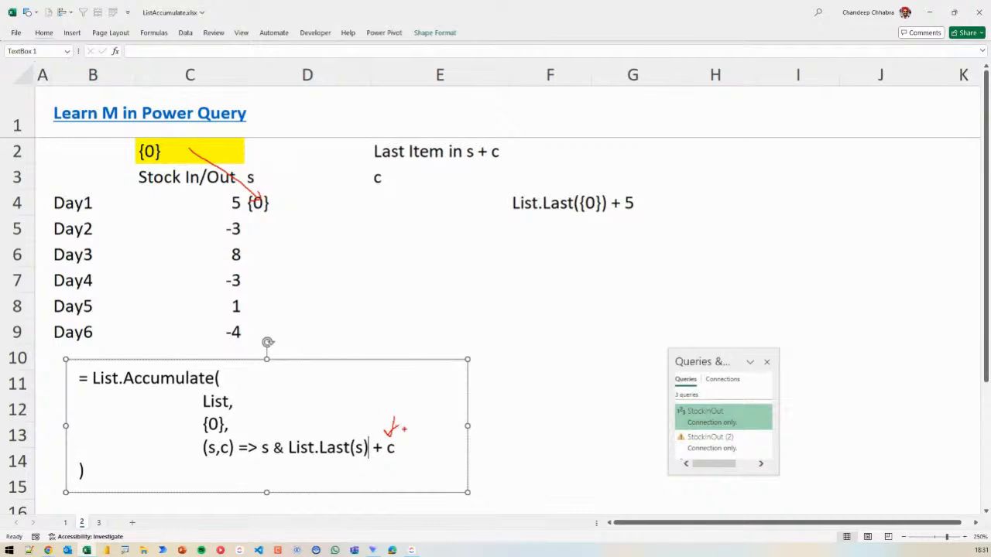
Leave the text box and move the "List.Last({0}) + 5" text from F4 to E4
key("Escape")
left_click(563, 466)
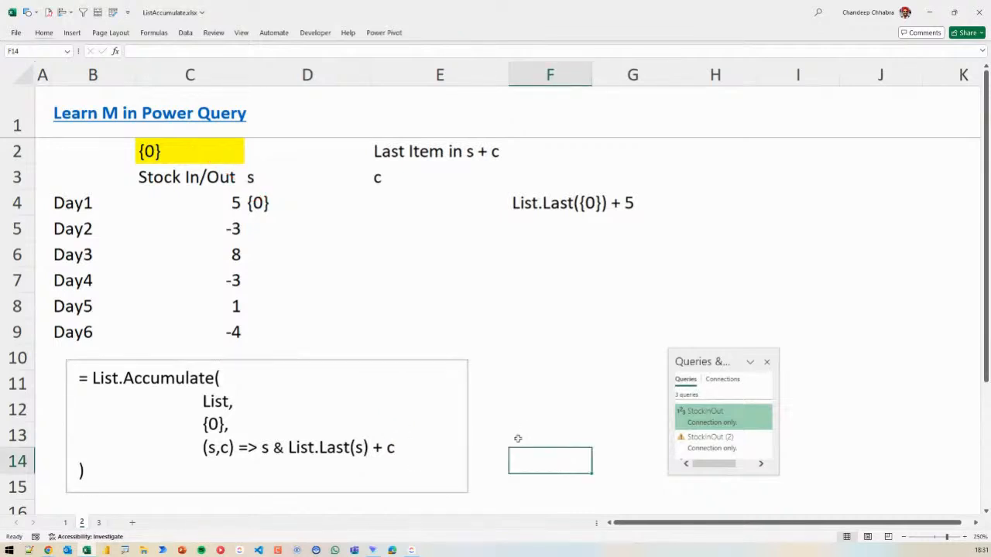
left_click(538, 203)
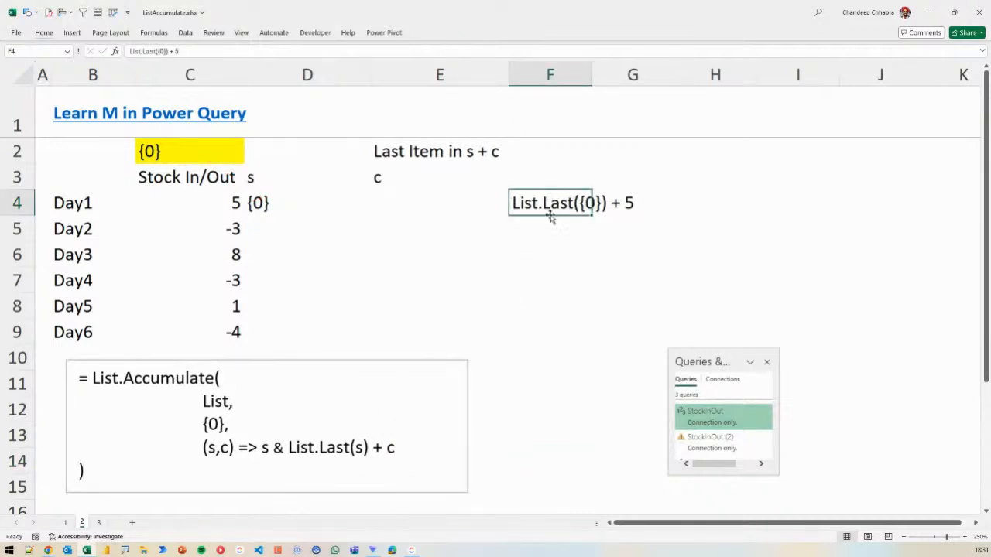
key("ctrl+c")
key("Escape")
key("ctrl+c")
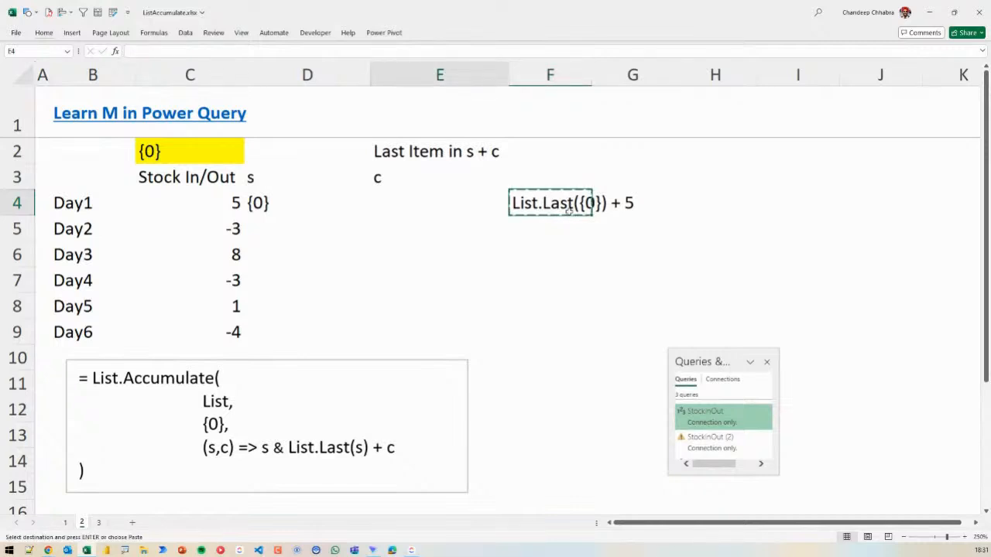
left_click_drag(569, 209, 433, 203)
left_click(439, 254)
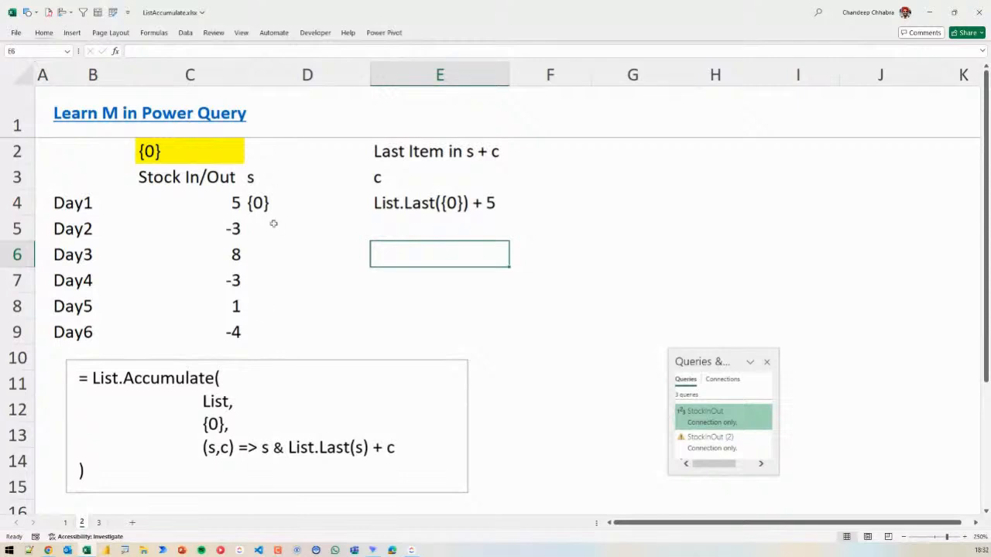
Reveal the hidden s lists in D4:D10 with a black font and shift the formula text box below row 10
left_click_drag(276, 203, 271, 351)
key("alt+h")
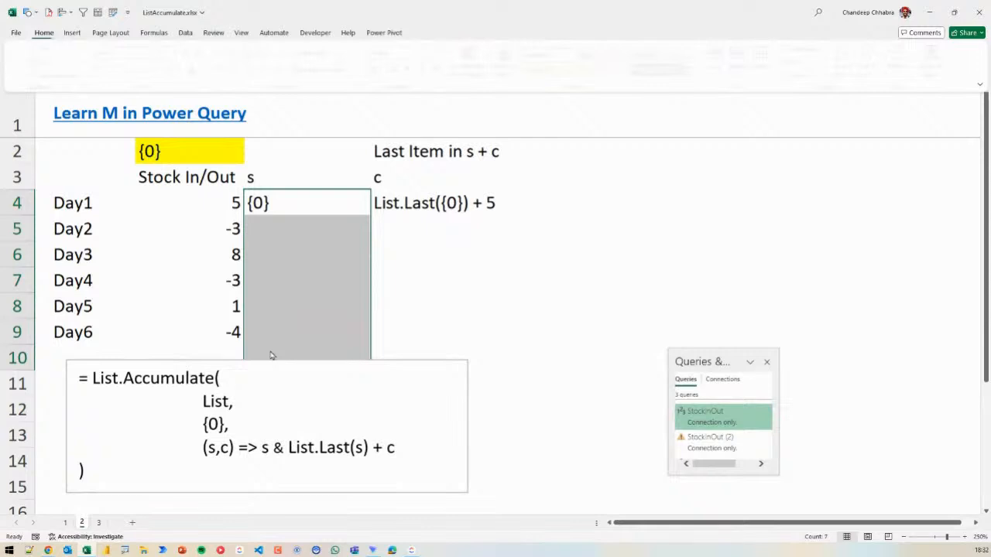
key("f")
key("i")
key("d")
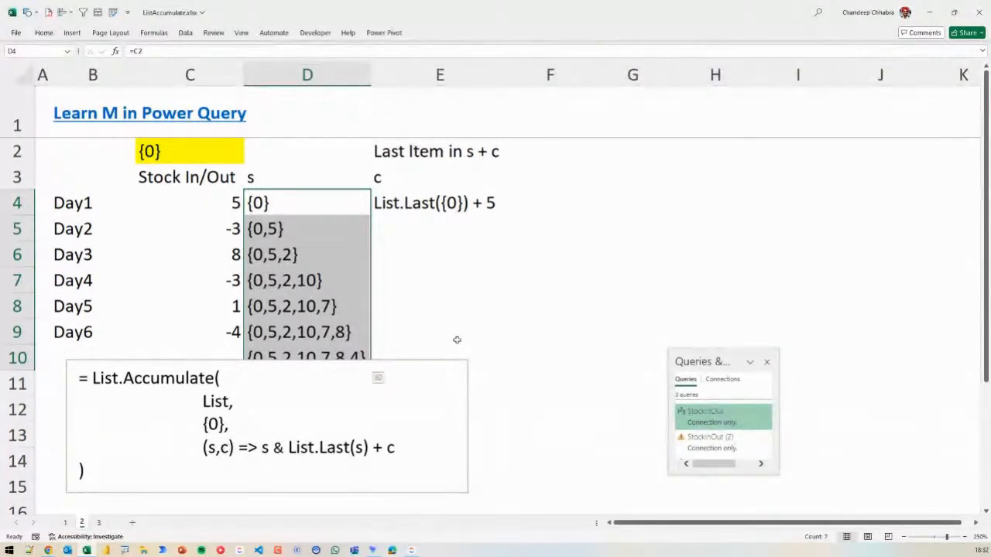
left_click(457, 340)
Compare the desired list of running totals with the "List.Last(s) + c" part of the accumulator and the Day1 expression in E4
left_click_drag(547, 283, 570, 355)
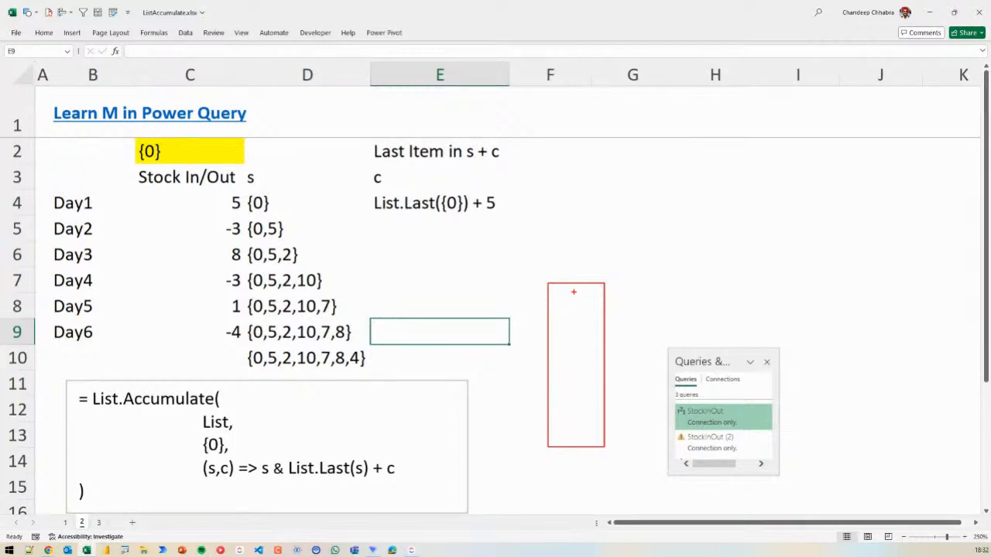
left_click_drag(573, 292, 579, 404)
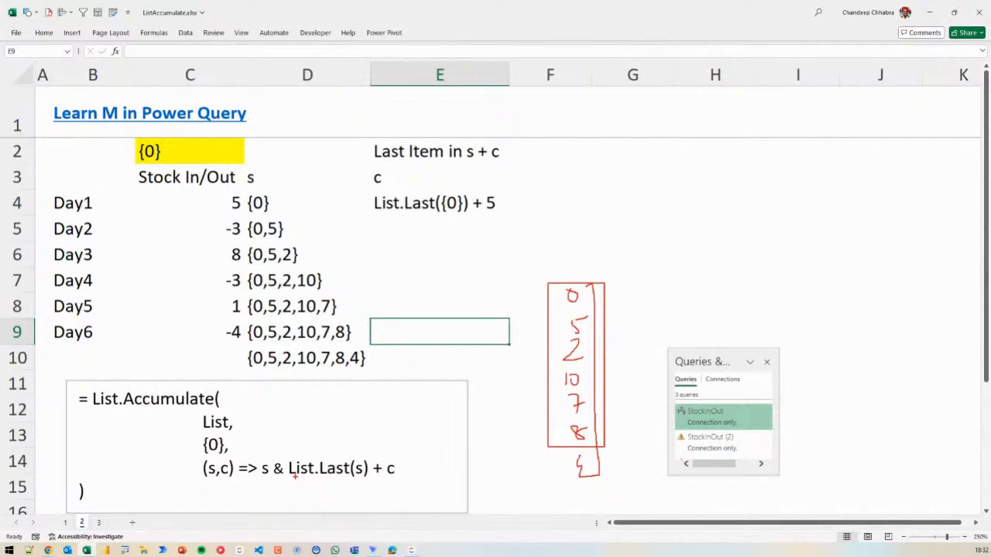
left_click_drag(286, 479, 406, 475)
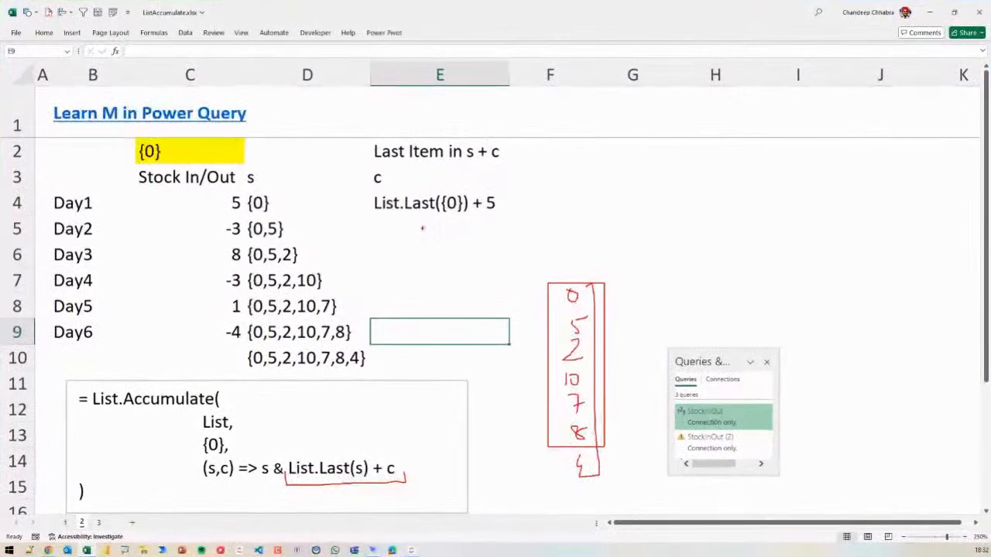
left_click_drag(361, 205, 499, 218)
mouse_move(551, 196)
left_mouse_down()
mouse_move(523, 207)
mouse_move(529, 240)
left_mouse_up()
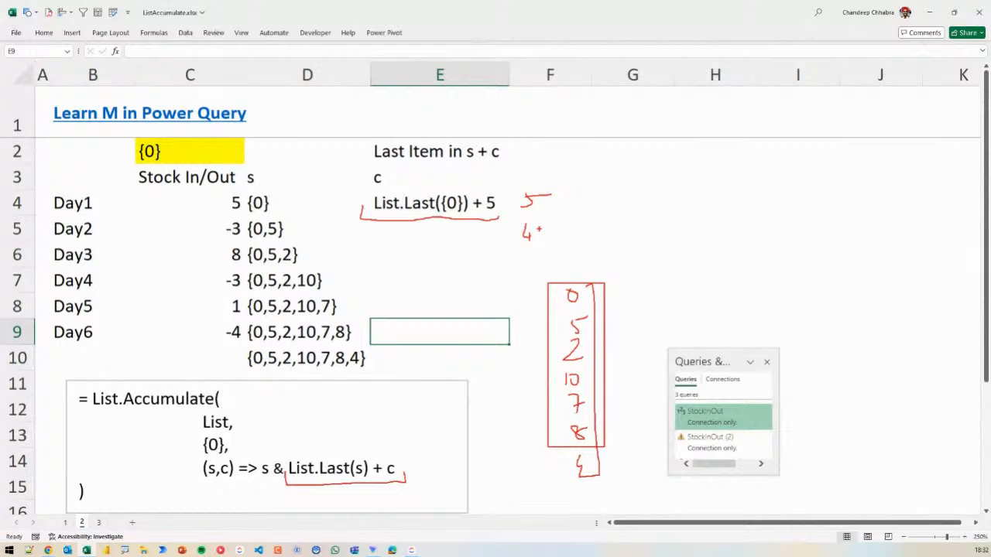
Examine how the accumulator should join s and the Day1 result 5 with the & operator to extend the list
left_click_drag(345, 449, 354, 440)
left_click_drag(655, 208, 640, 226)
left_click_drag(605, 214, 622, 229)
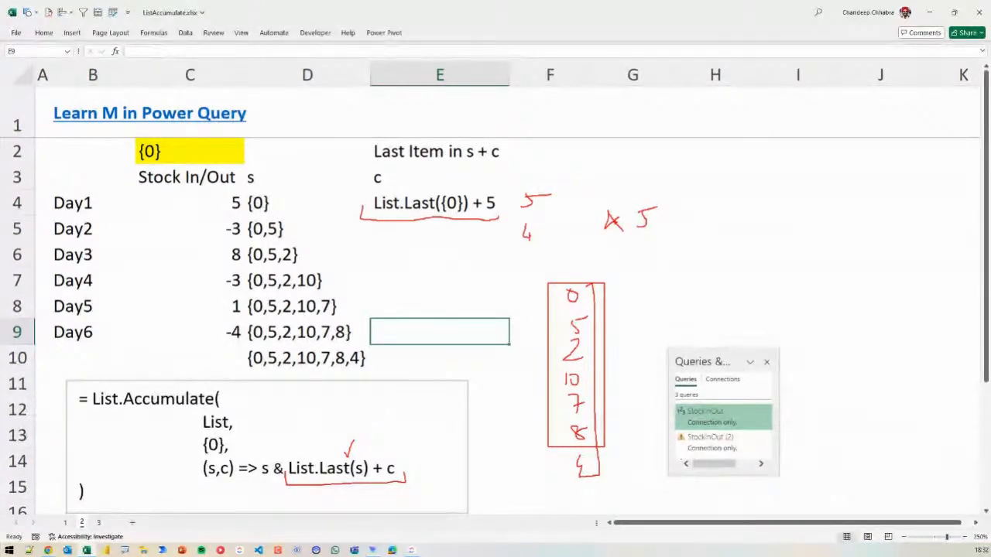
left_click_drag(581, 215, 573, 229)
left_click_drag(604, 208, 618, 225)
left_click_drag(259, 168, 246, 169)
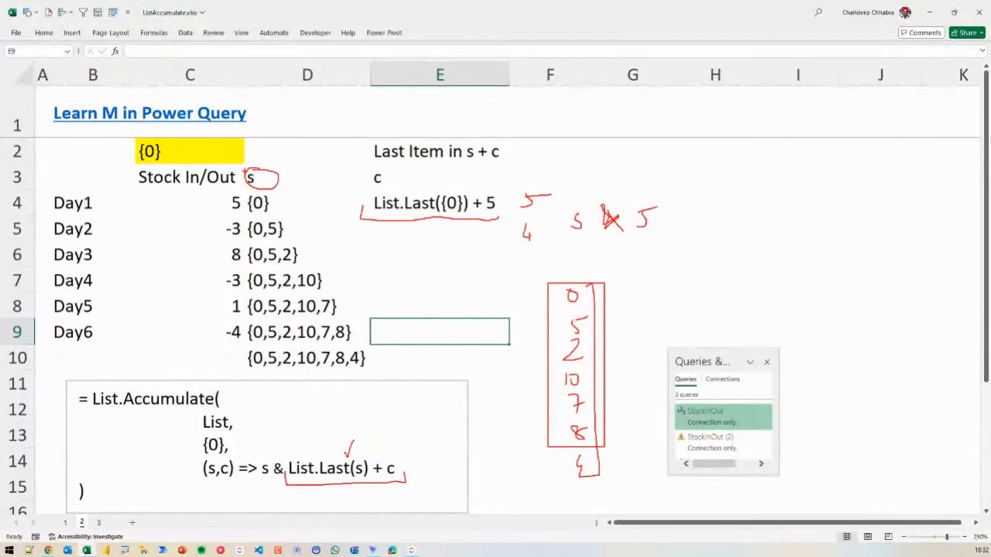
key("Escape")
Review how the s list grows from Day1 to Day4 in D4:D7, starting from the seed in C2
left_click(276, 211)
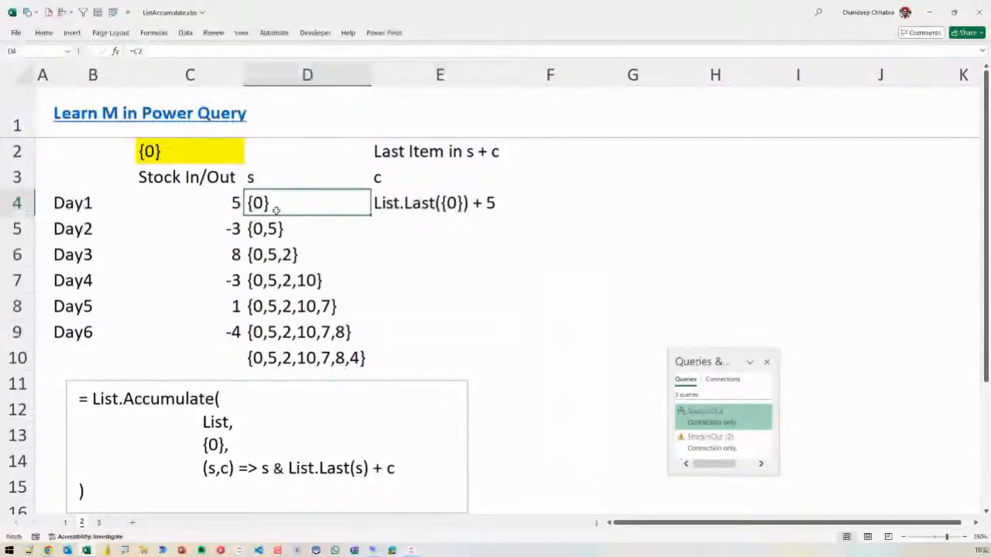
key("Down")
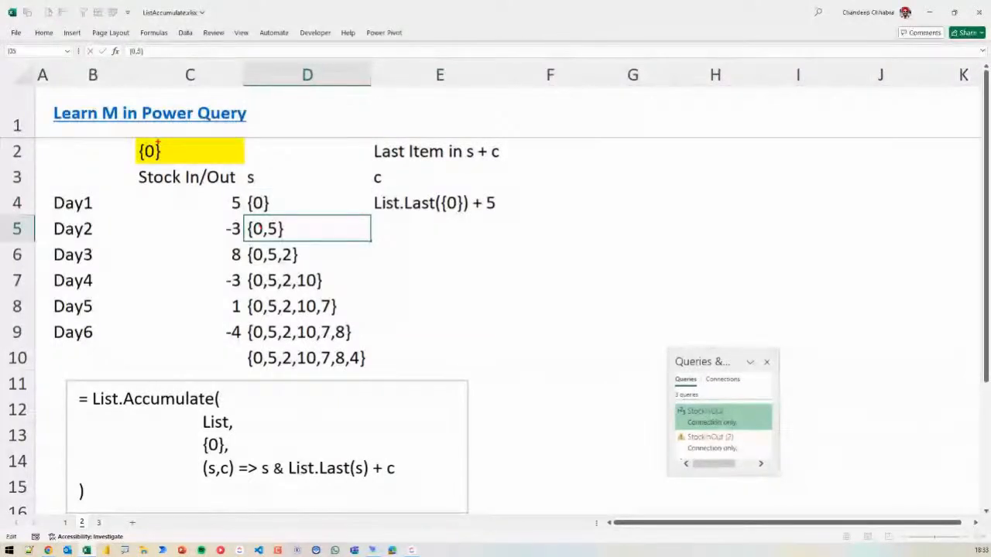
key("Down")
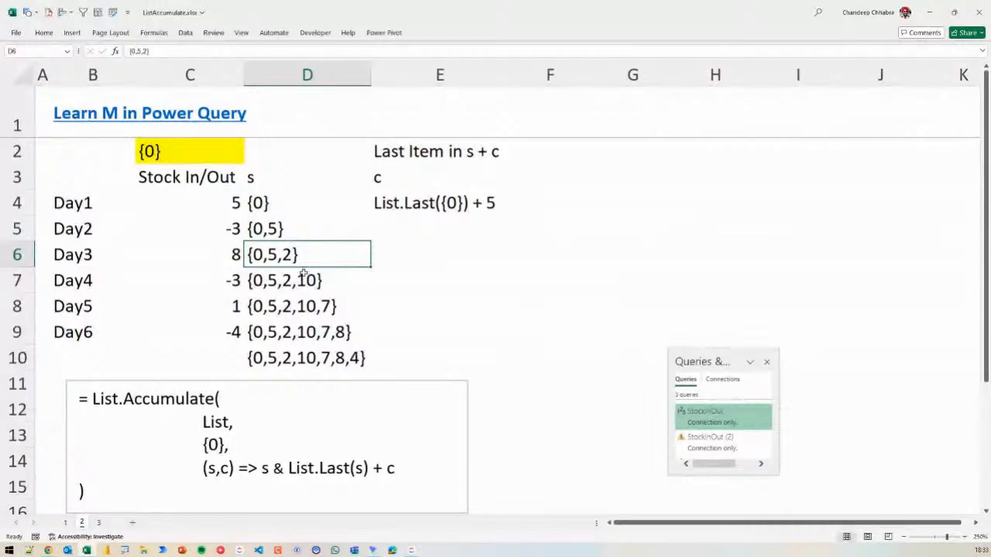
key("Down")
left_click_drag(163, 153, 182, 147)
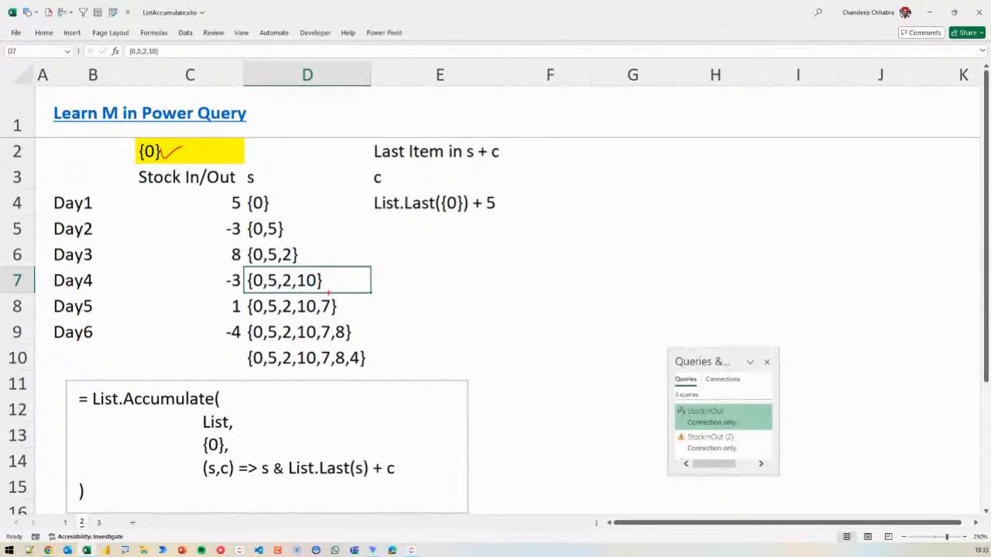
Examine the operand types in the accumulator, with s as a list and "List.Last(s) + c" as a number
left_click_drag(258, 457, 276, 499)
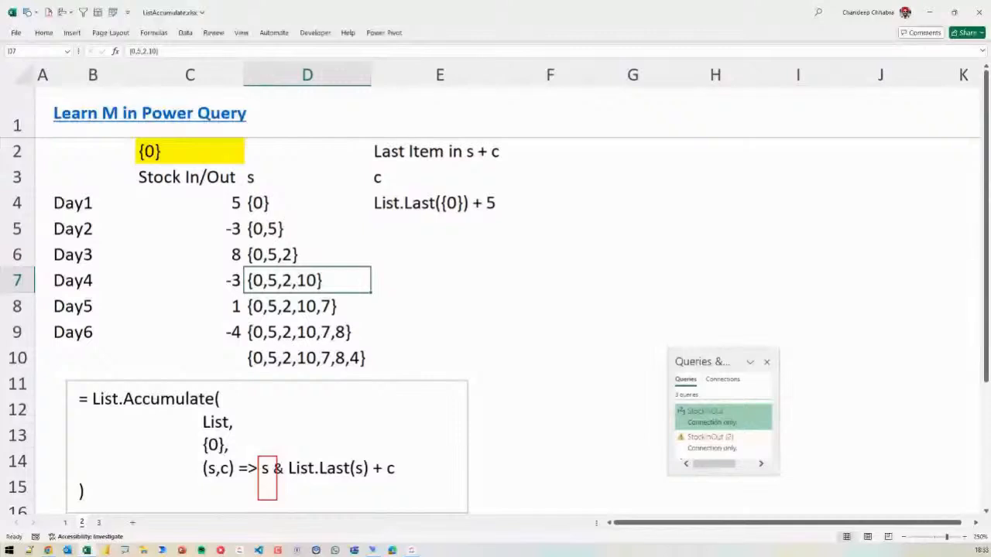
left_click_drag(256, 435, 261, 445)
left_click_drag(269, 432, 270, 443)
left_click_drag(288, 430, 283, 443)
left_click_drag(297, 428, 310, 443)
left_click_drag(288, 486, 403, 481)
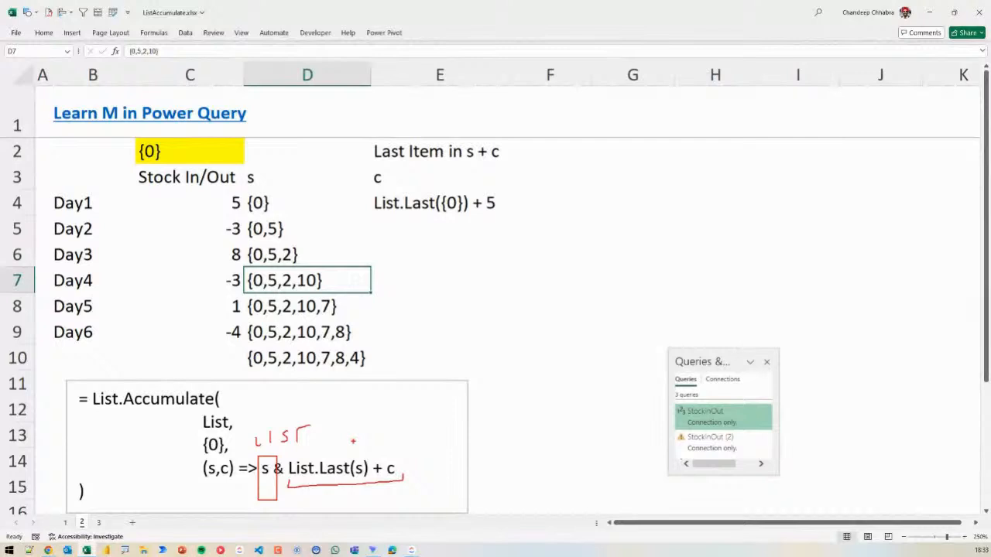
left_click_drag(342, 447, 353, 435)
left_click_drag(360, 436, 370, 437)
left_click_drag(372, 446, 383, 446)
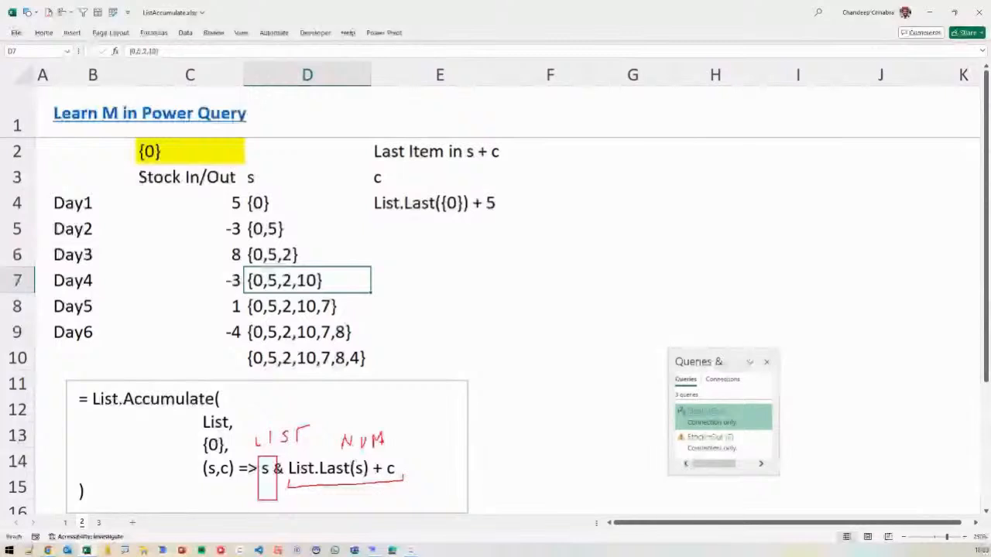
Wrap List.Last(s) + c in curly braces in the text box's List.Accumulate formula
left_click(291, 468)
type("{0")
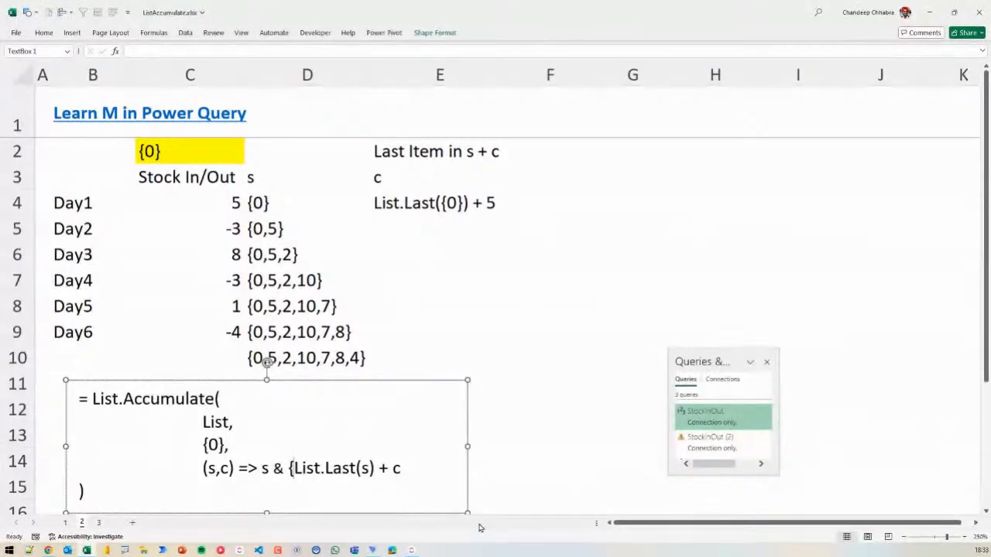
type("}")
left_click(546, 445)
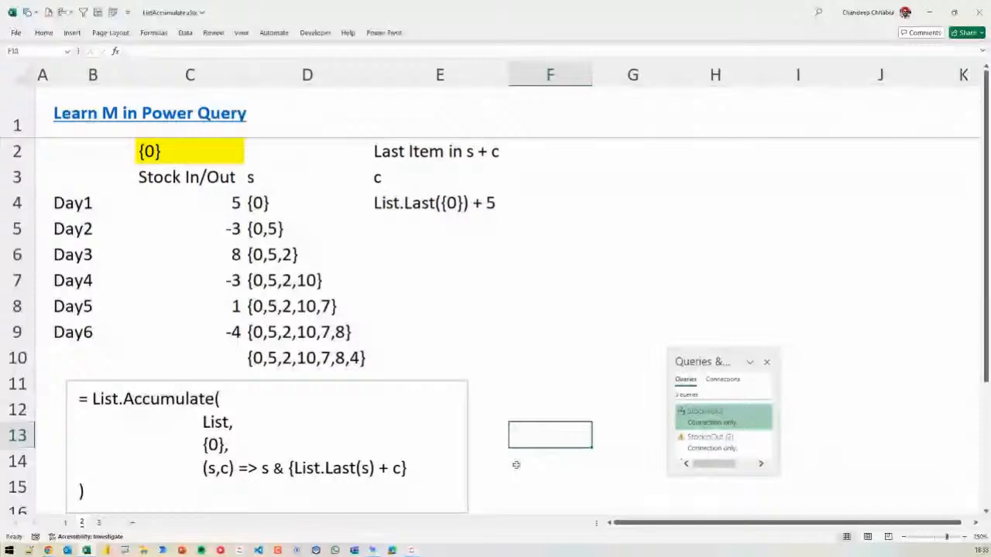
left_click_drag(265, 458, 282, 446)
left_click_drag(332, 458, 345, 444)
left_click_drag(393, 455, 395, 459)
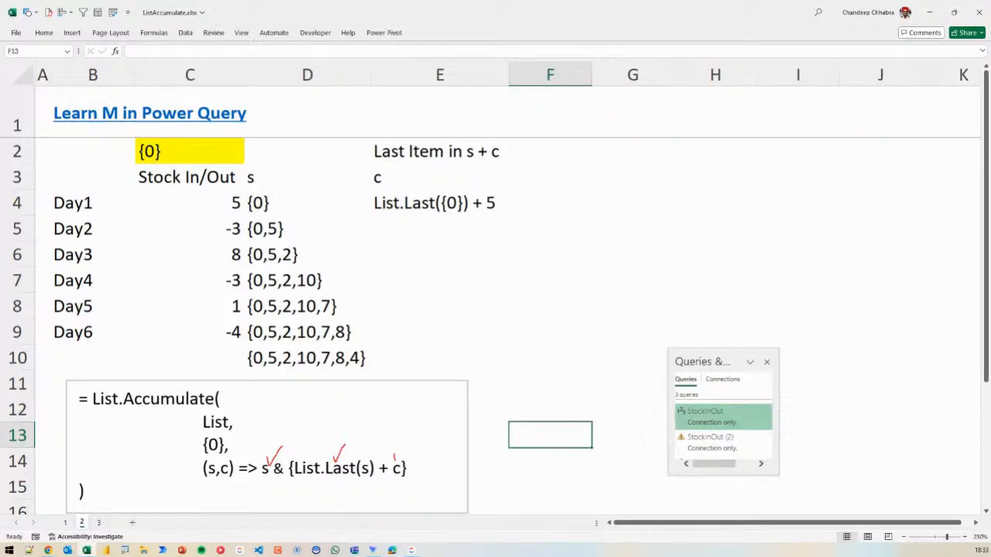
key("Escape")
Switch to the Power Query Editor and change the StockInOut (2) accumulator function to (s,c) => s & {List.Last(s) + c}
left_click(408, 447)
key("ctrl+a")
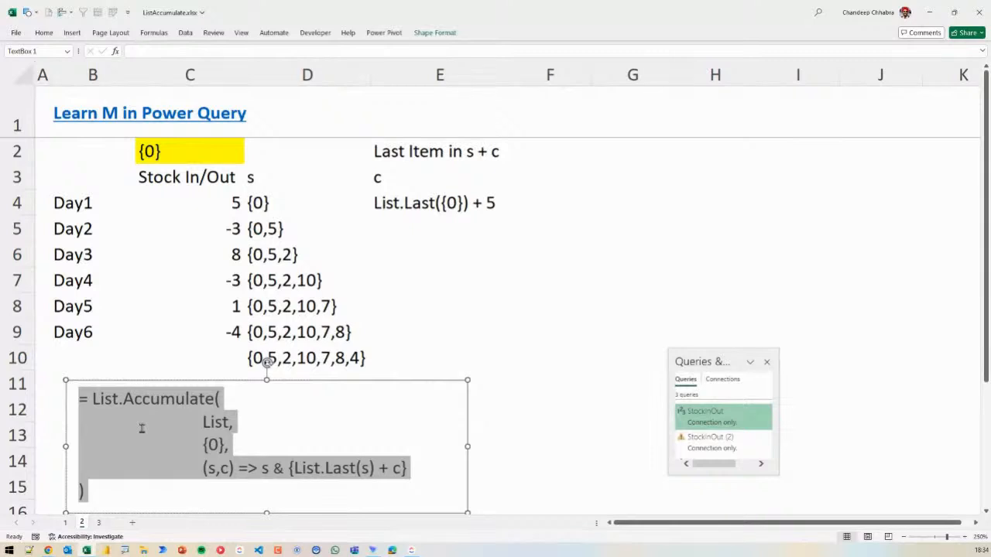
key("alt+Tab")
left_click(360, 95)
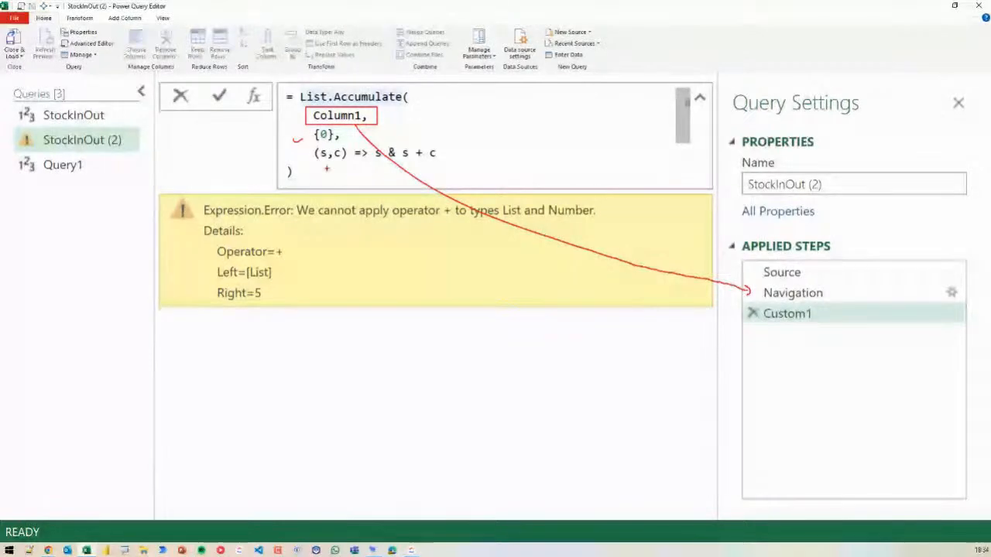
left_click_drag(322, 165, 341, 166)
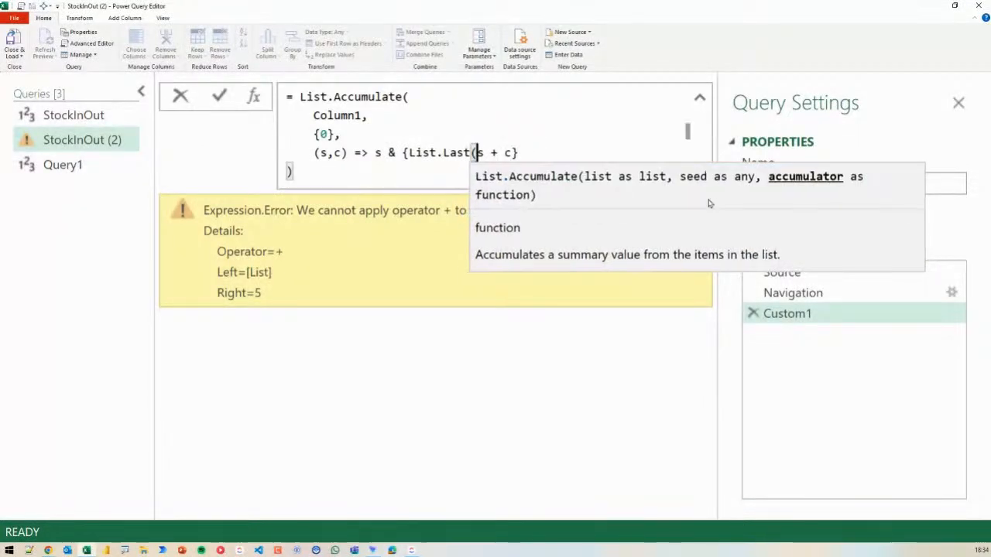
type("(s")
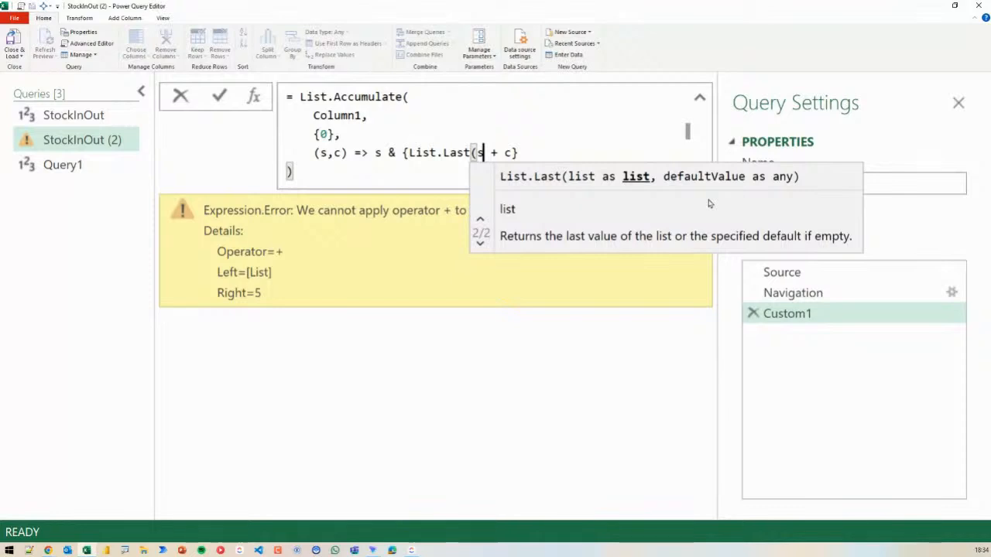
type(")")
key("Return")
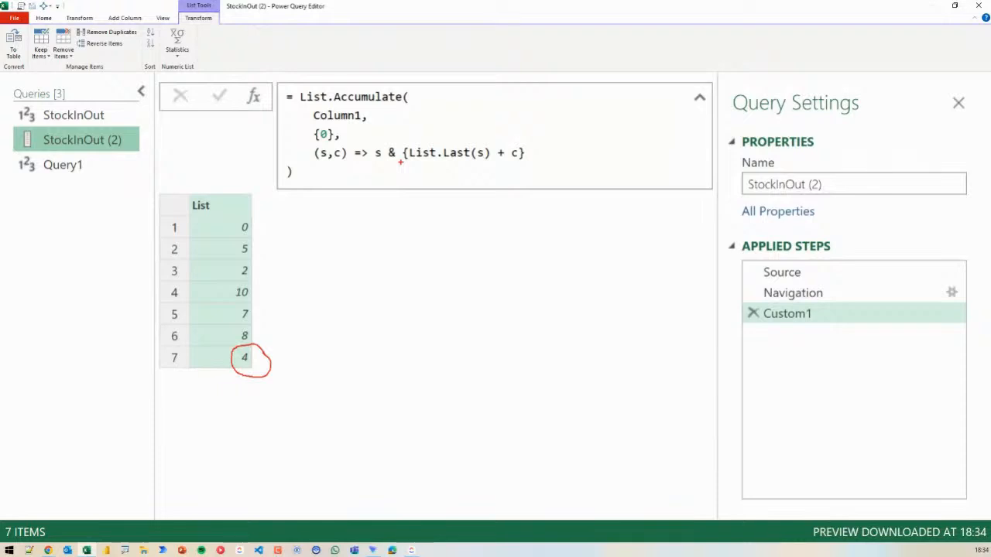
Examine how the accumulator joins s with the braced List.Last(s) + c expression, with the queries list collapsed
left_click_drag(401, 162, 563, 164)
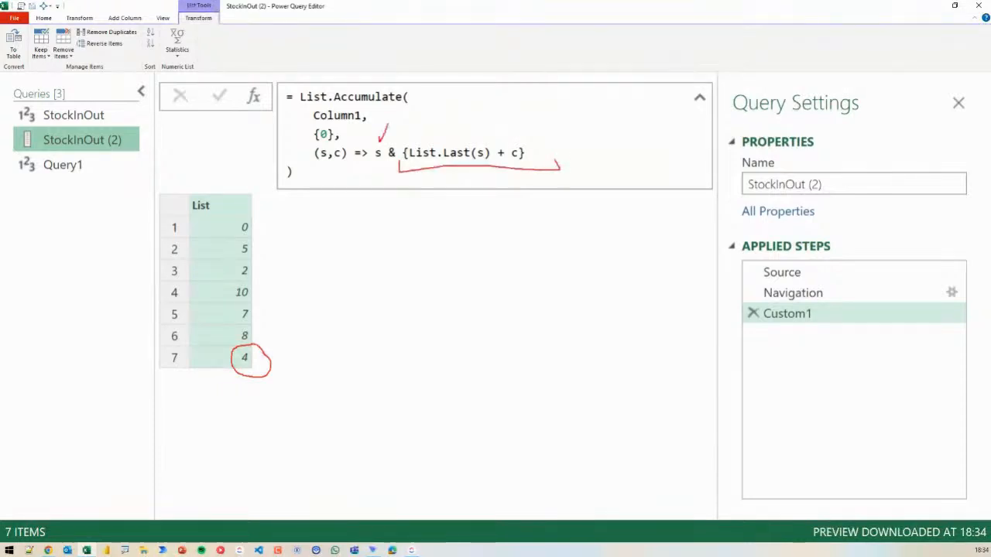
key("Escape")
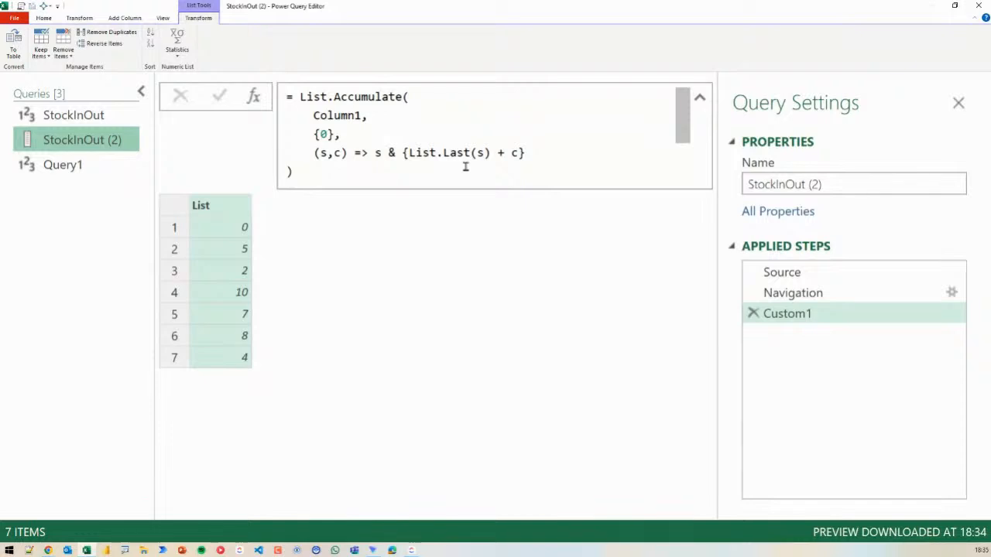
left_click(141, 92)
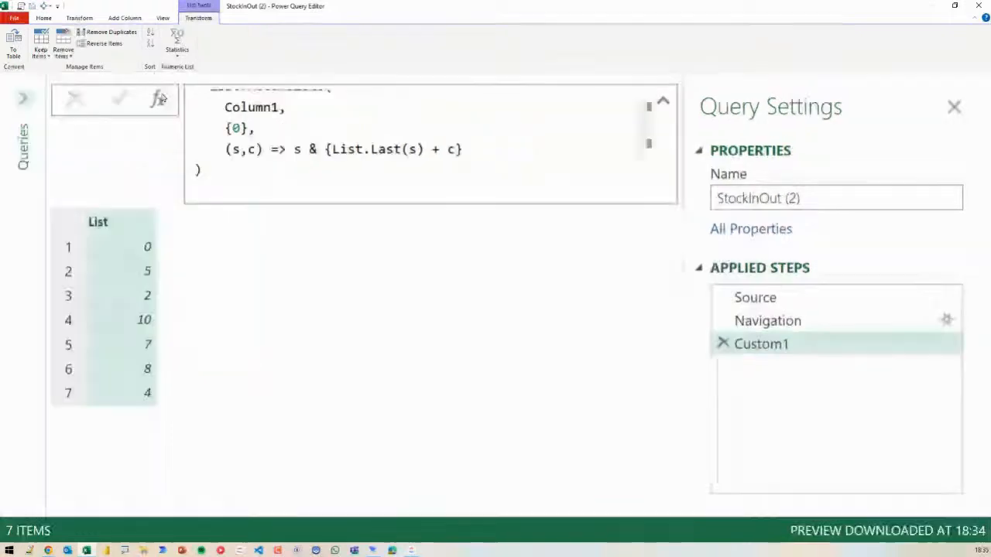
key("ctrl+2")
left_click_drag(328, 171, 333, 164)
left_click_drag(460, 161, 459, 162)
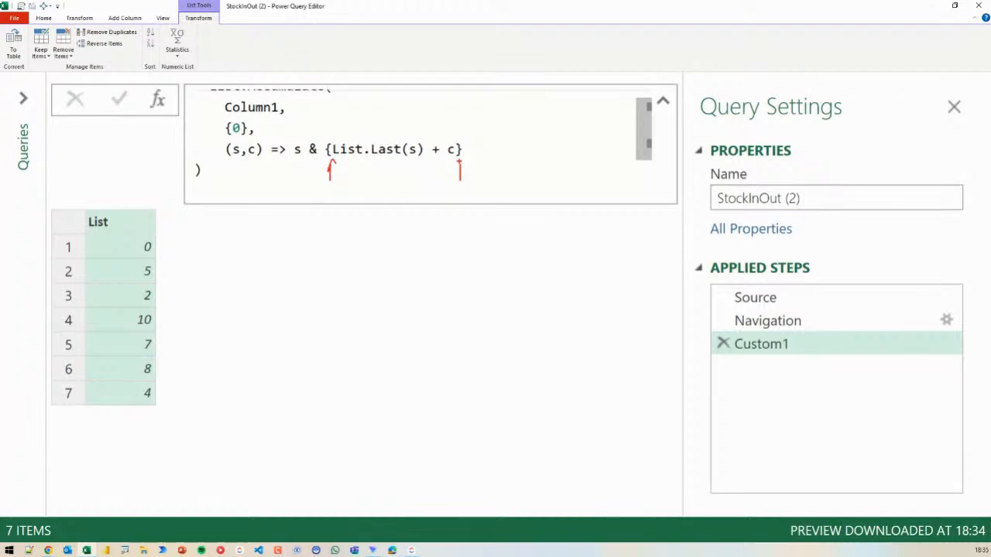
left_click_drag(456, 165, 463, 166)
left_click_drag(293, 136, 302, 132)
left_click_drag(325, 159, 452, 161)
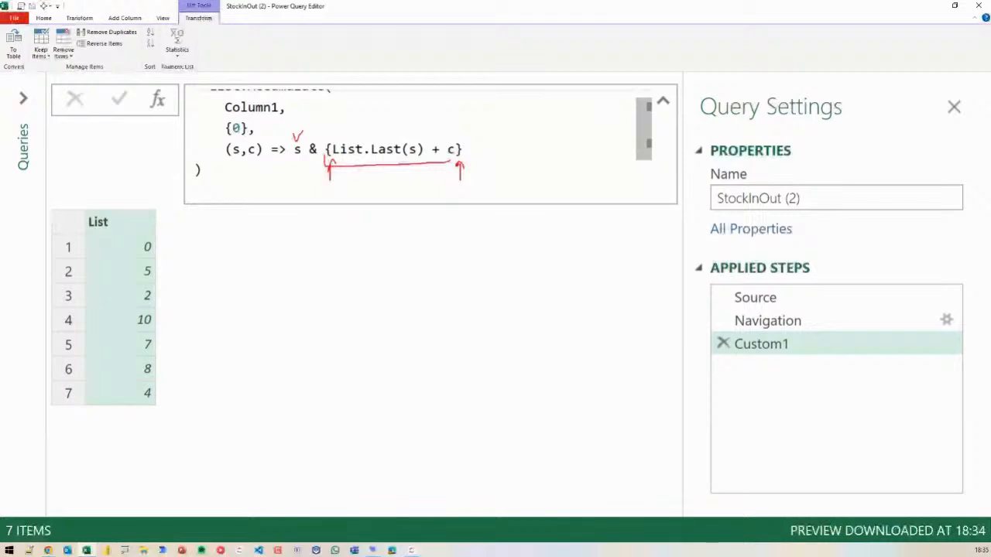
key("Escape")
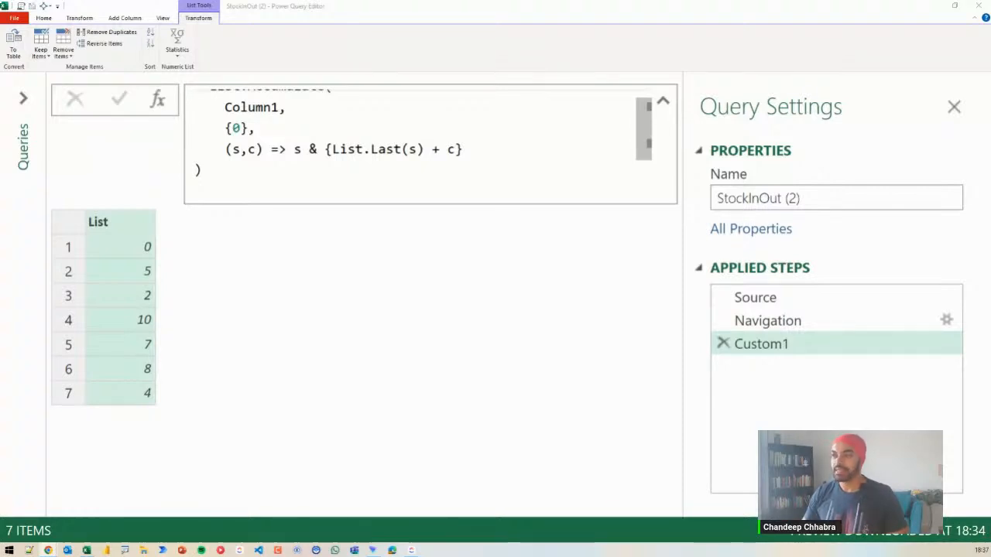
Redisplay the queries list, then switch back to the Excel workbook and open sheet 3
left_click(979, 5)
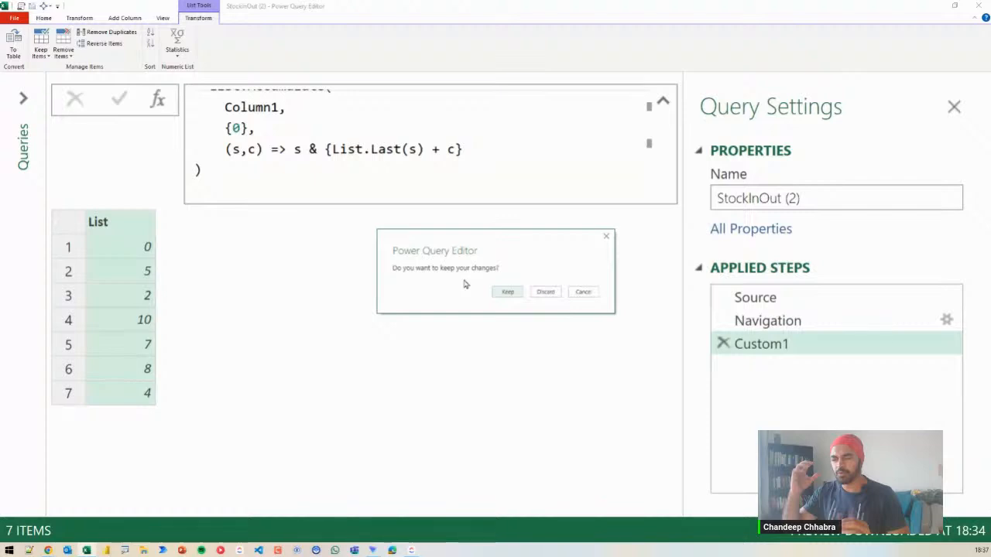
left_click(582, 292)
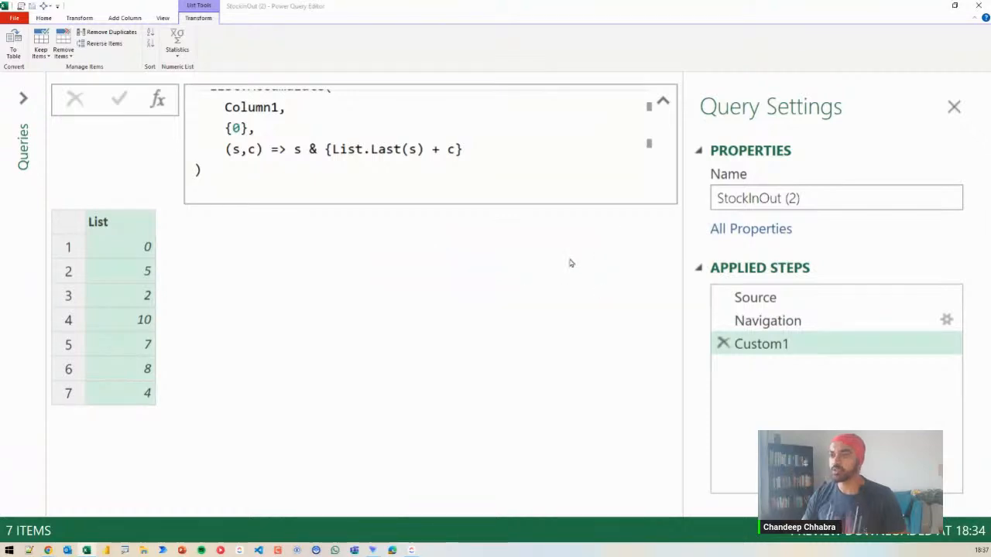
left_click(23, 98)
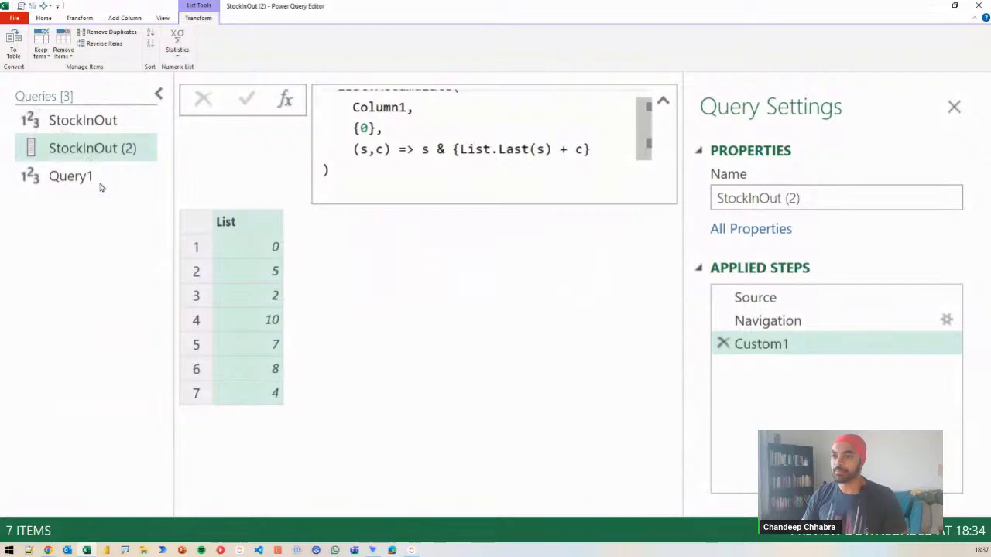
key("alt+Tab")
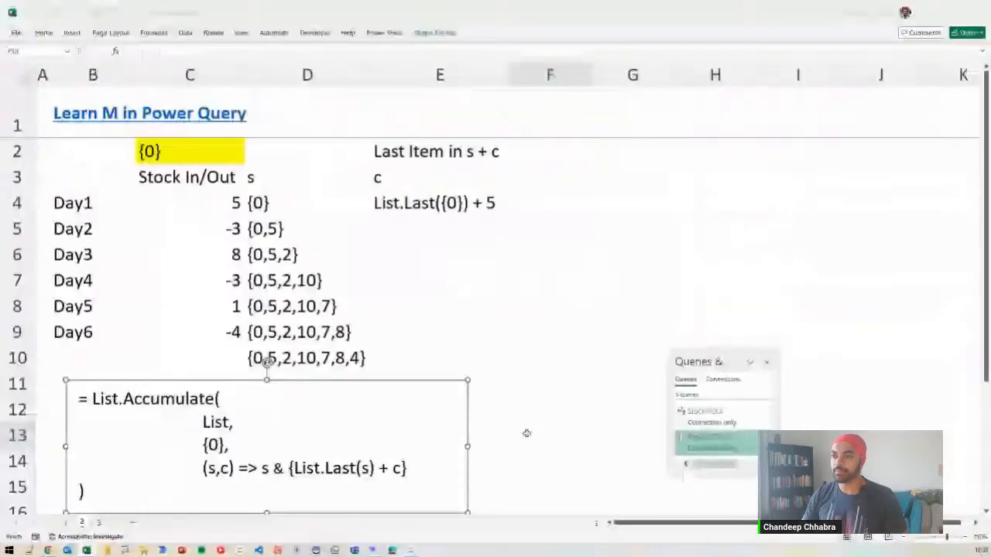
left_click(527, 434)
left_click(98, 522)
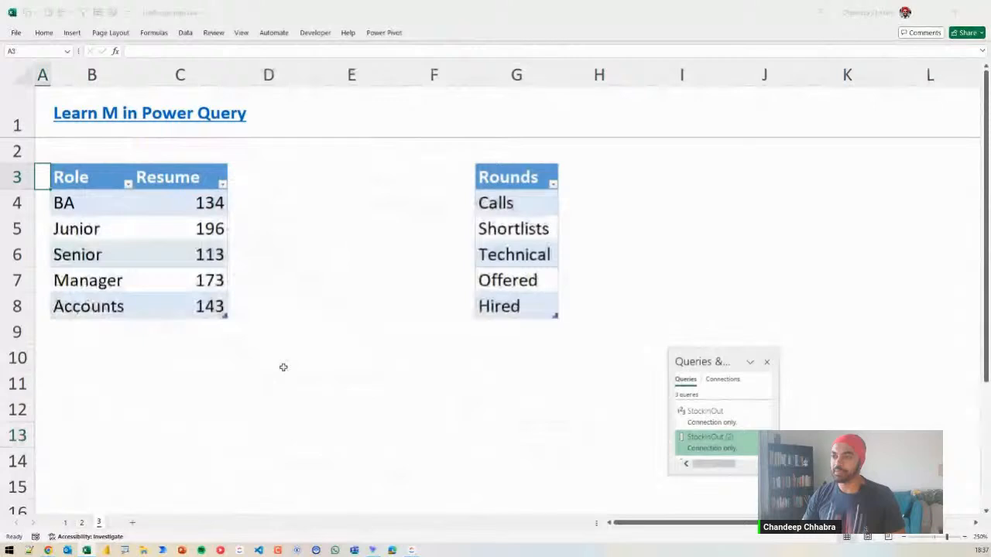
Examine the roles and resume counts in the Role table and the hiring stages in the Rounds table
scroll(284, 367, "up", 2)
mouse_move(47, 164)
left_mouse_down()
mouse_move(108, 249)
mouse_move(284, 381)
left_mouse_up()
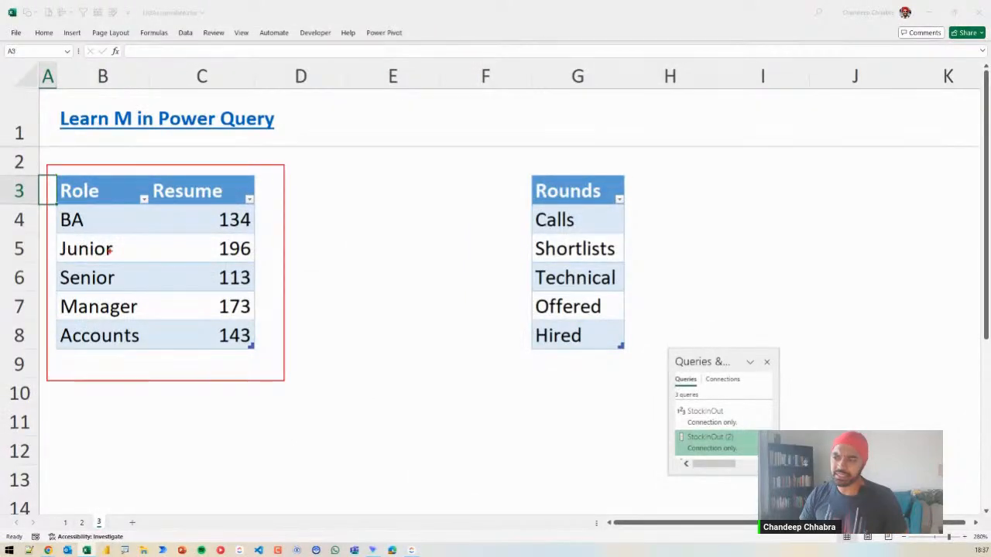
left_click_drag(91, 225, 104, 214)
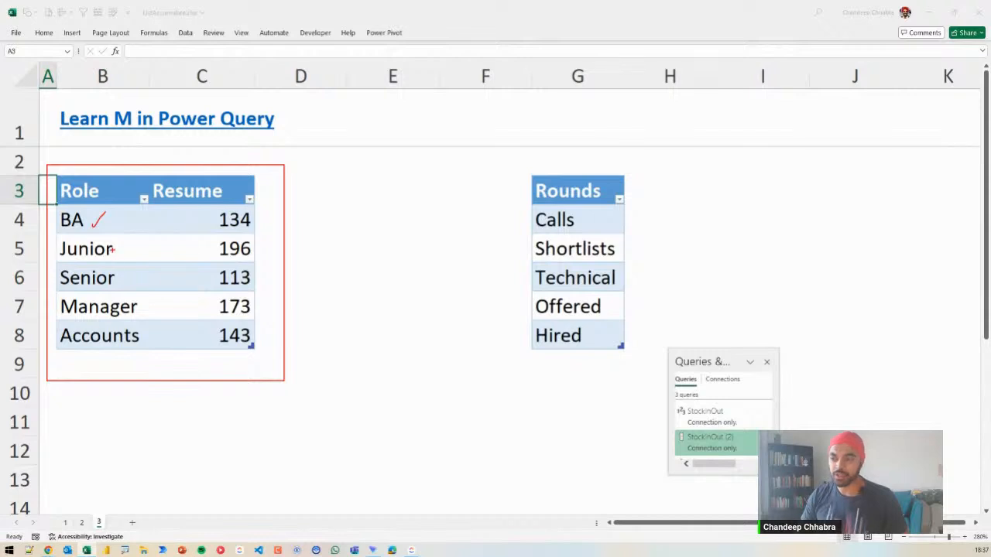
left_click_drag(112, 249, 131, 244)
left_click_drag(115, 278, 160, 280)
mouse_move(102, 345)
left_mouse_down()
mouse_move(106, 355)
mouse_move(145, 326)
left_mouse_up()
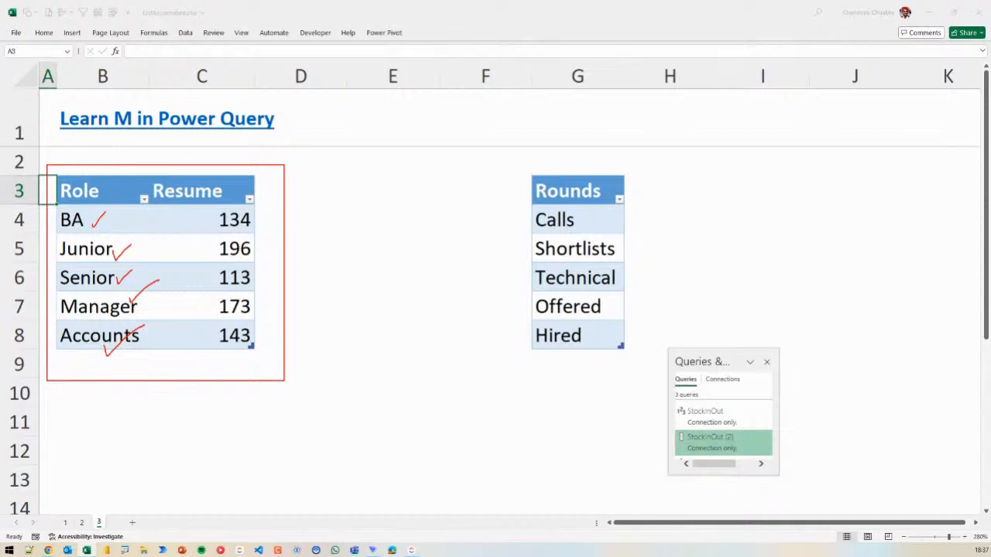
key("Escape")
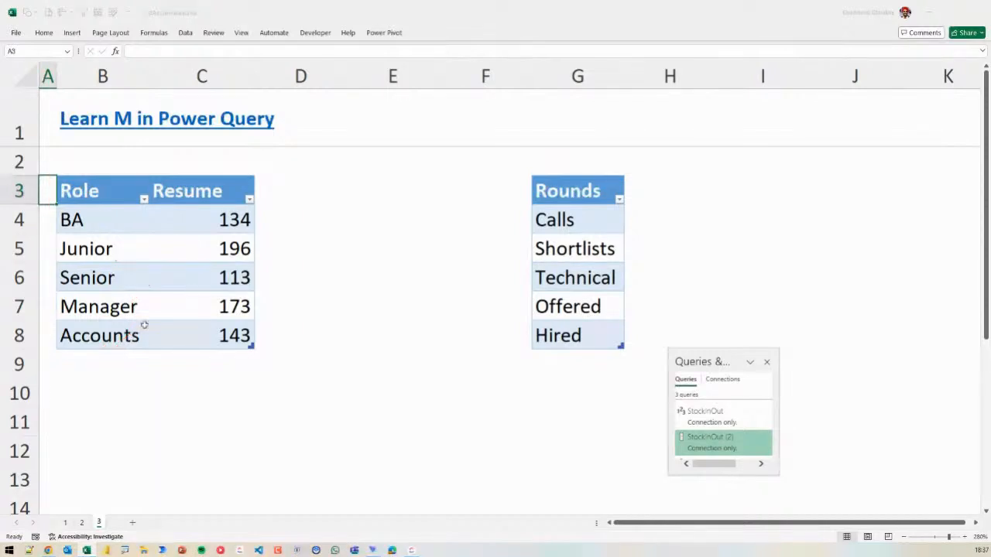
left_click_drag(213, 201, 272, 375)
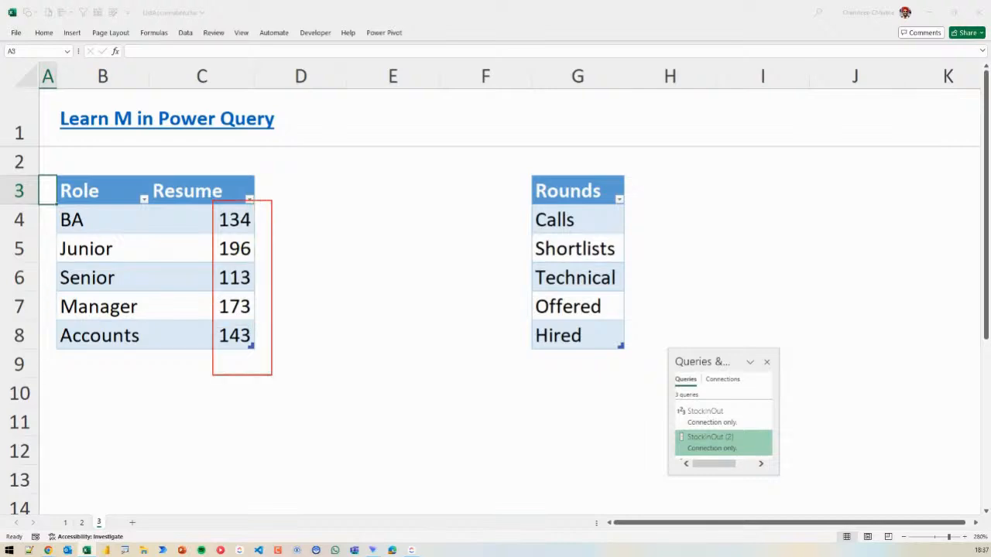
left_click_drag(96, 220, 179, 219)
left_click_drag(118, 251, 213, 249)
left_click_drag(146, 335, 204, 334)
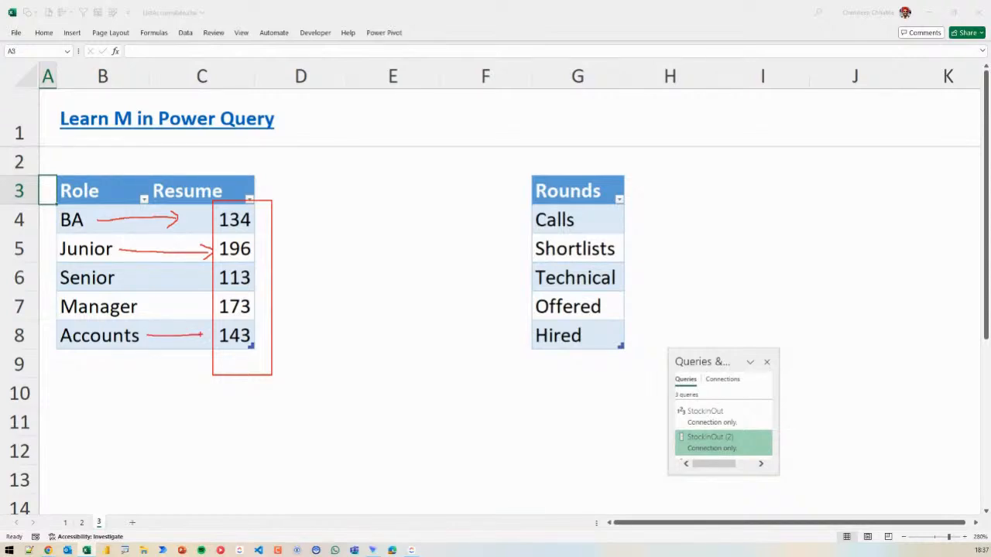
key("e")
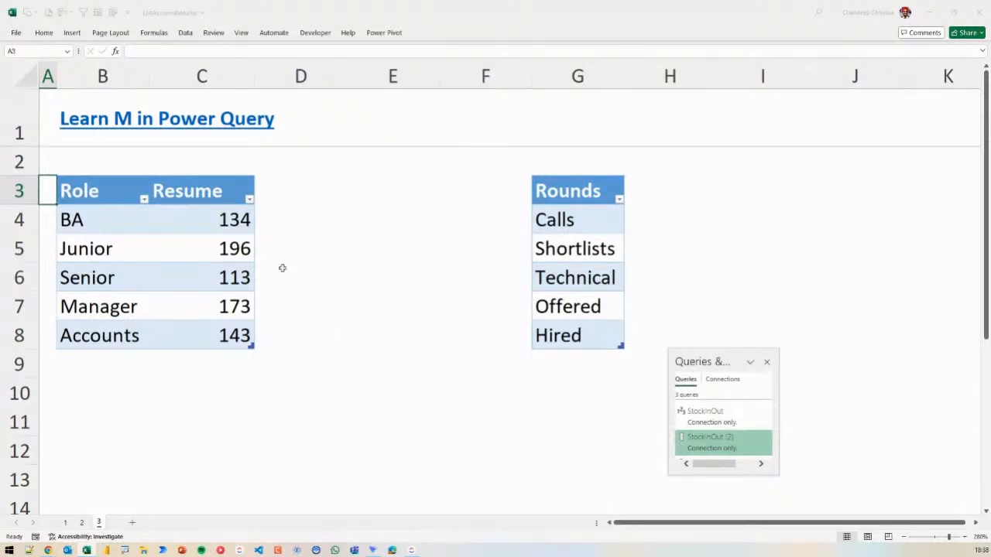
mouse_move(249, 205)
left_mouse_down()
mouse_move(231, 239)
mouse_move(264, 207)
left_mouse_up()
left_click_drag(519, 167, 646, 366)
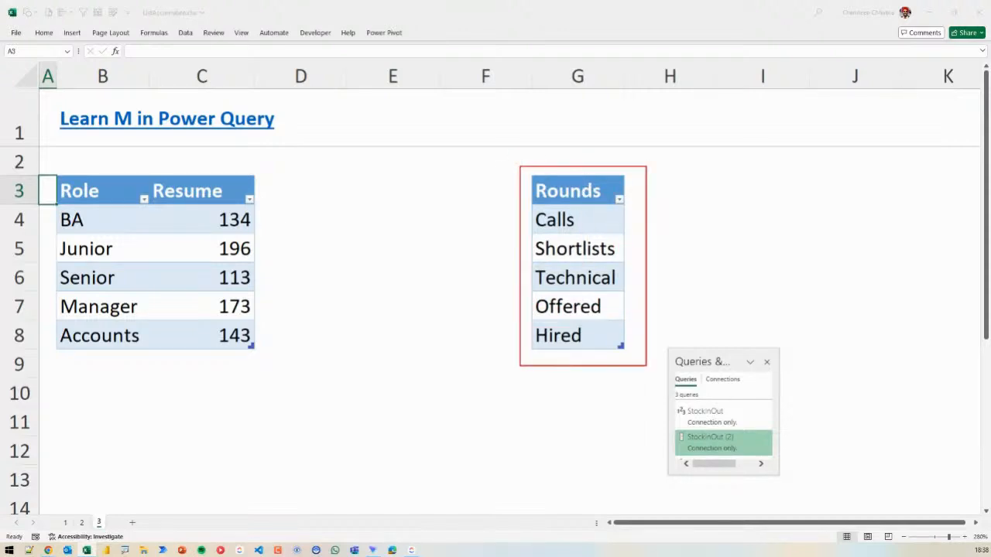
left_click_drag(572, 190, 552, 343)
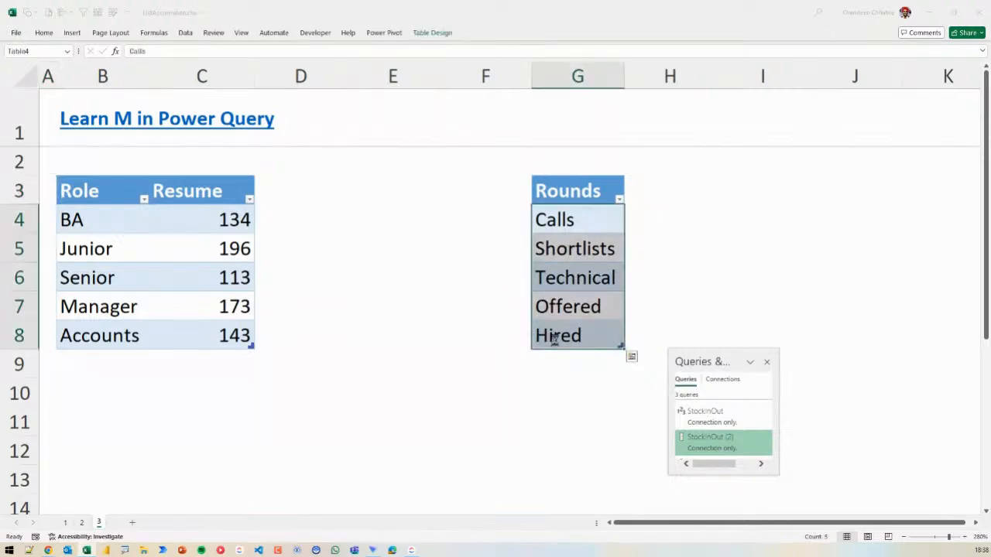
key("ctrl+c")
key("Escape")
left_click(482, 191)
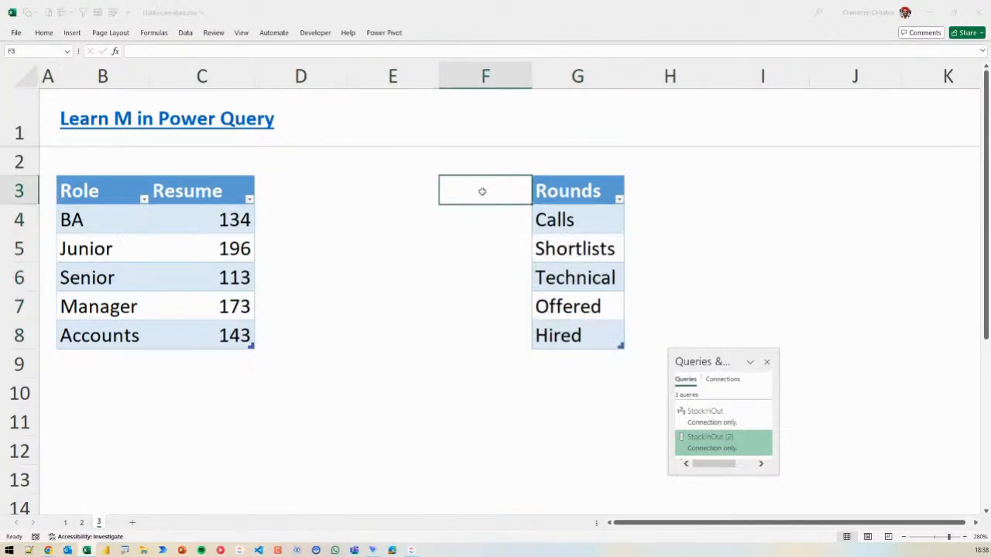
Move the Rounds table, including its header, from G3:G8 to cell B10 below the Role table
left_click_drag(578, 192, 566, 333)
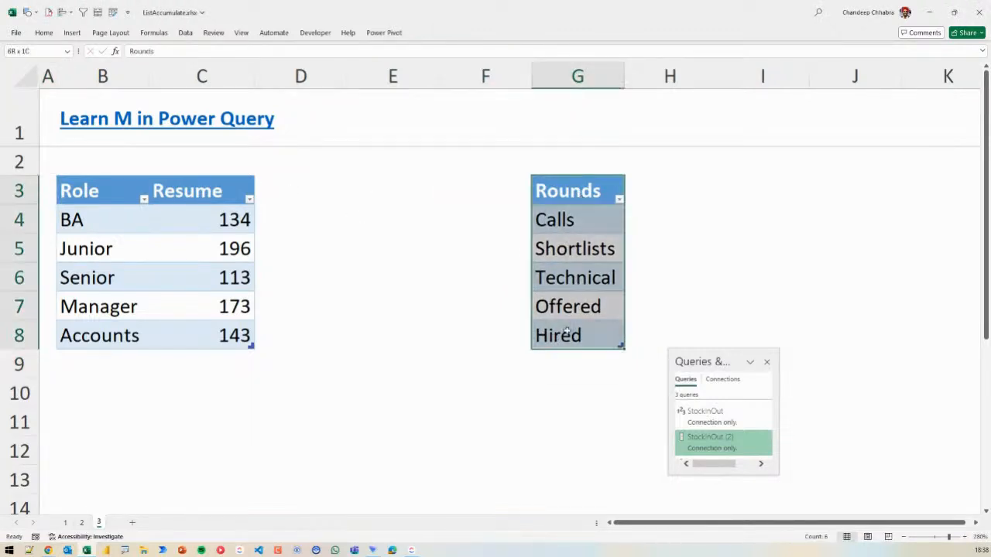
key("ctrl+c")
left_click(88, 387)
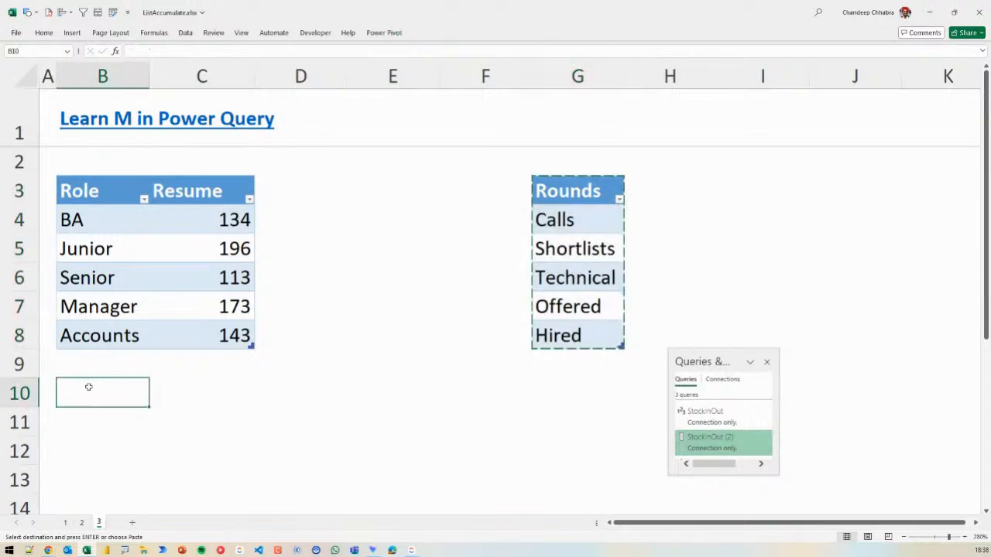
key("ctrl+v")
left_click(237, 418)
Copy the five round names from the Rounds table and paste them as transposed values starting at cell E3
left_click(129, 424)
key("ctrl+shift+Down")
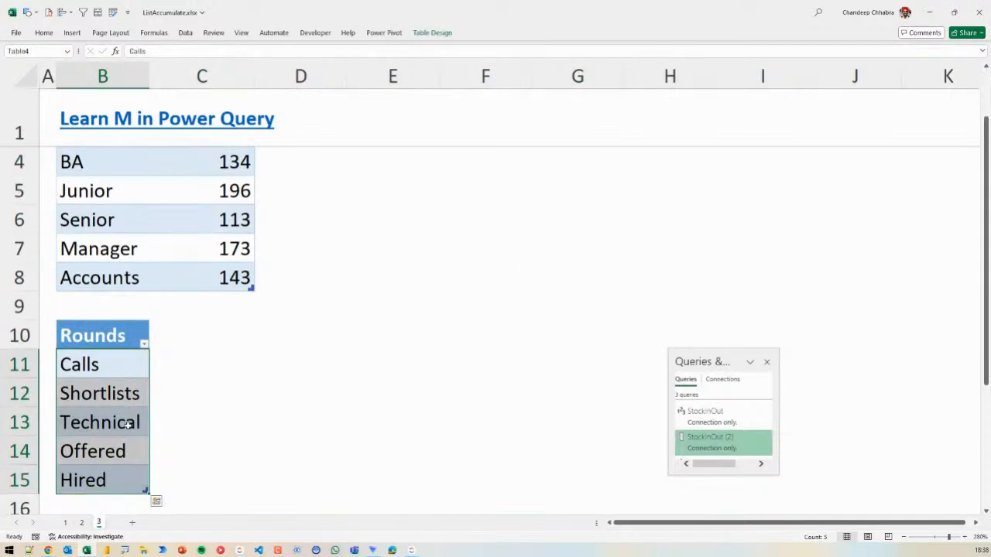
key("ctrl+c")
scroll(155, 403, "down", 1)
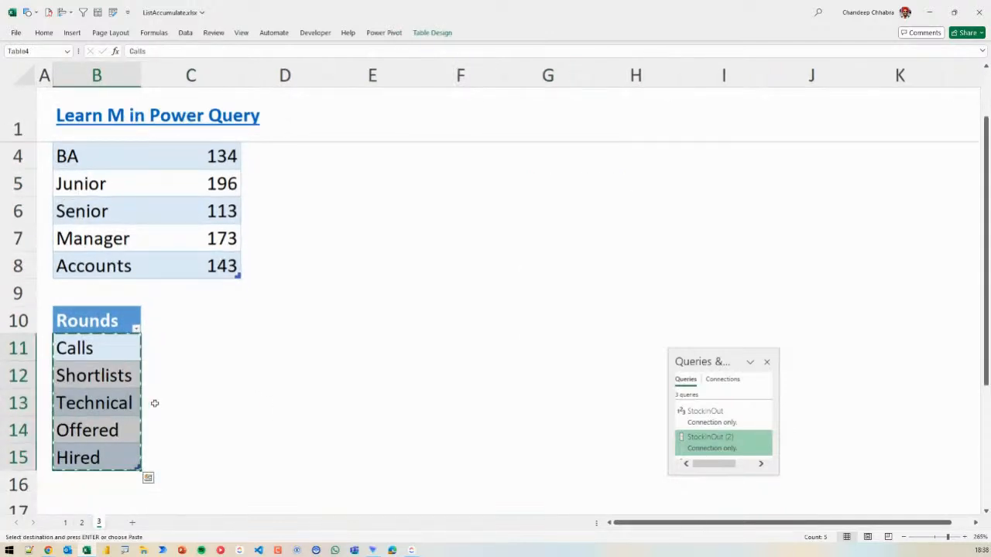
scroll(154, 403, "down", 3)
left_click(224, 148)
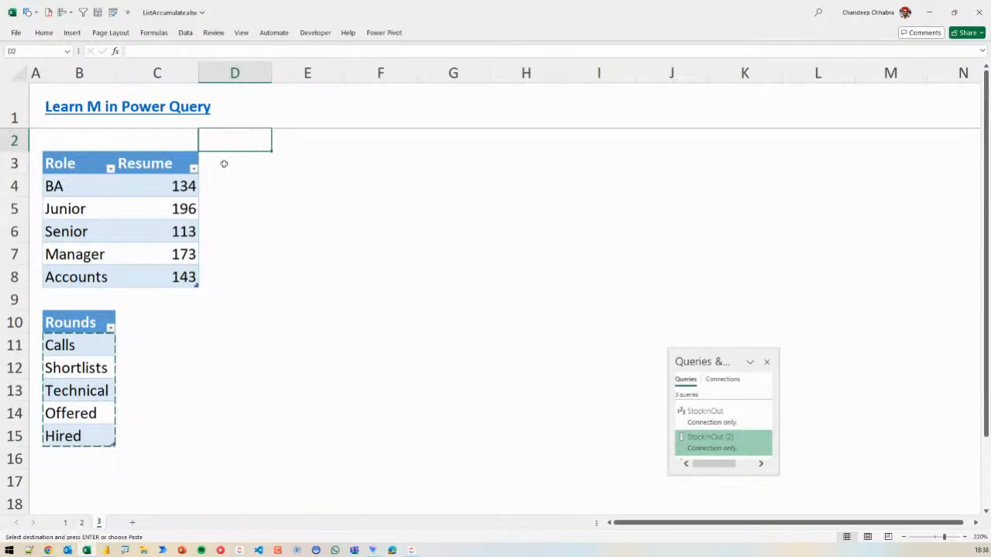
left_click(224, 163)
left_click(274, 164)
key("ctrl+alt+v")
key("e")
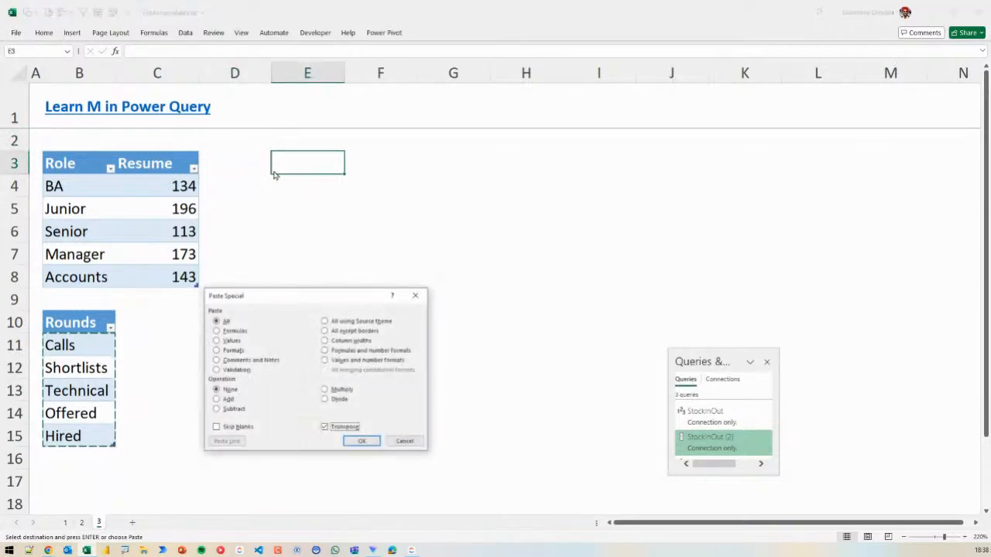
key("v")
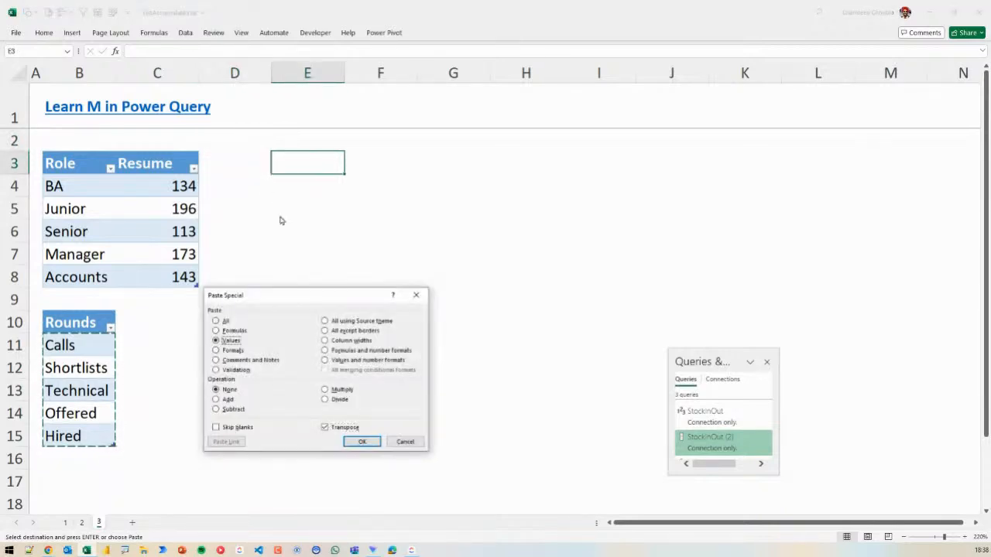
left_click(351, 440)
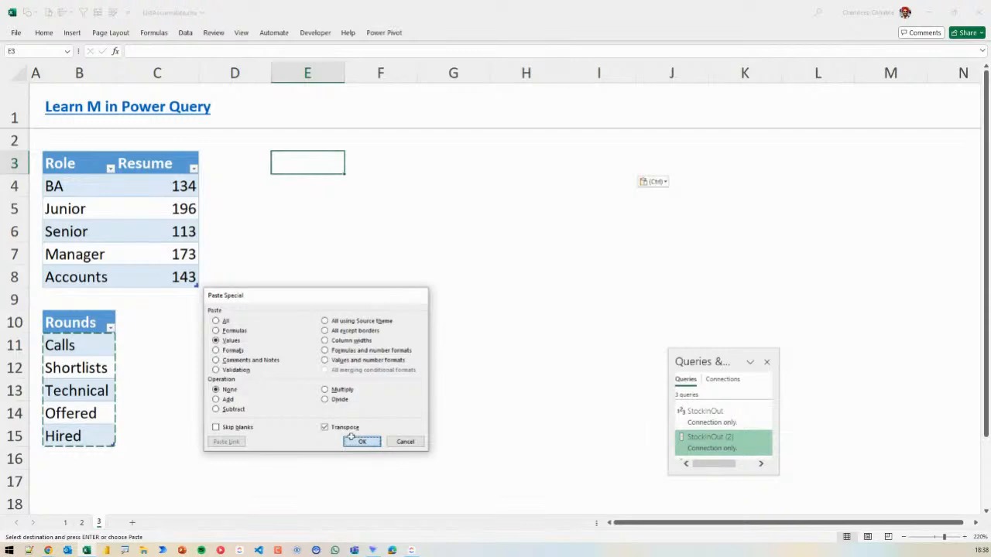
left_click_drag(158, 164, 203, 200)
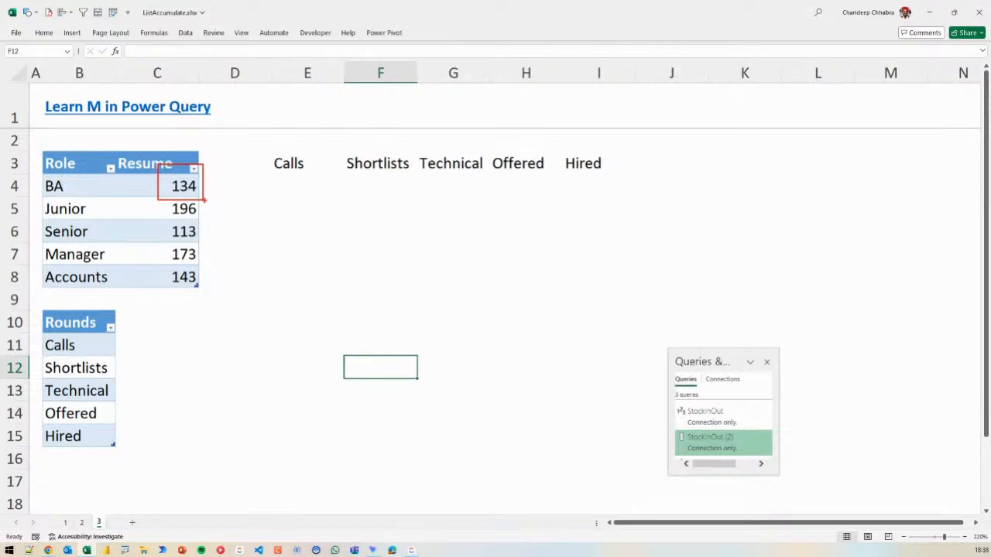
mouse_move(204, 187)
left_mouse_down()
mouse_move(273, 186)
mouse_move(294, 172)
mouse_move(279, 194)
mouse_move(305, 176)
mouse_move(379, 189)
left_mouse_up()
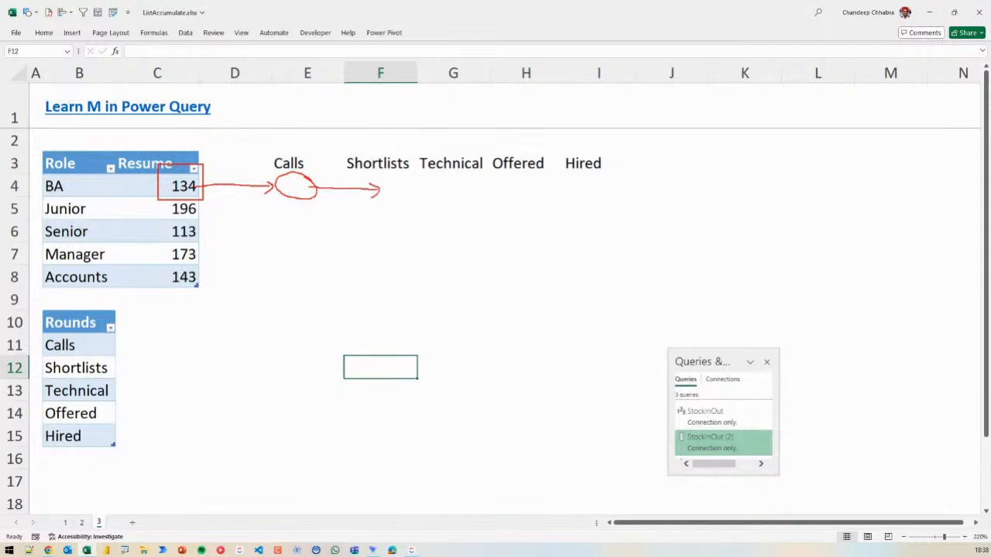
mouse_move(379, 186)
left_mouse_down()
mouse_move(512, 198)
mouse_move(542, 181)
mouse_move(599, 180)
mouse_move(602, 193)
left_mouse_up()
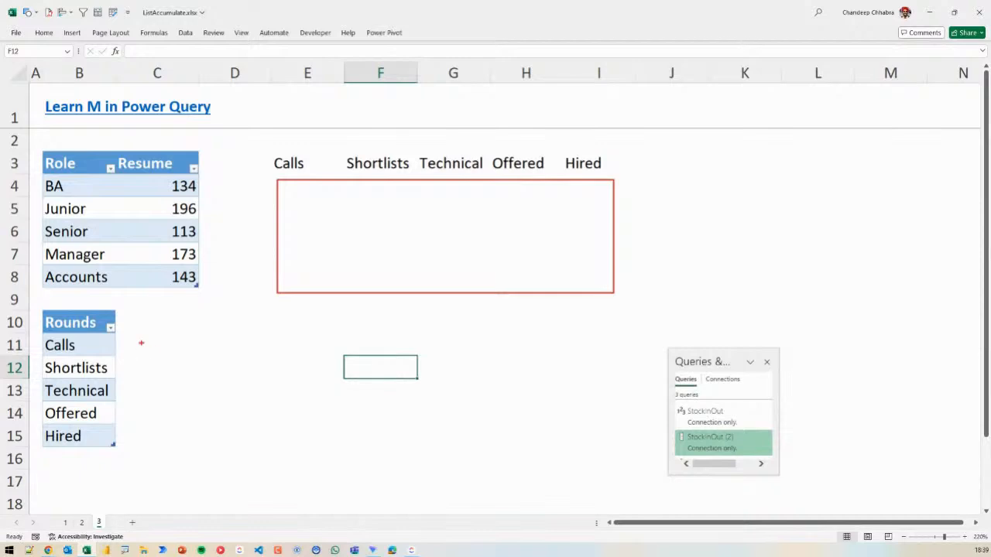
left_click_drag(141, 342, 142, 420)
key("Escape")
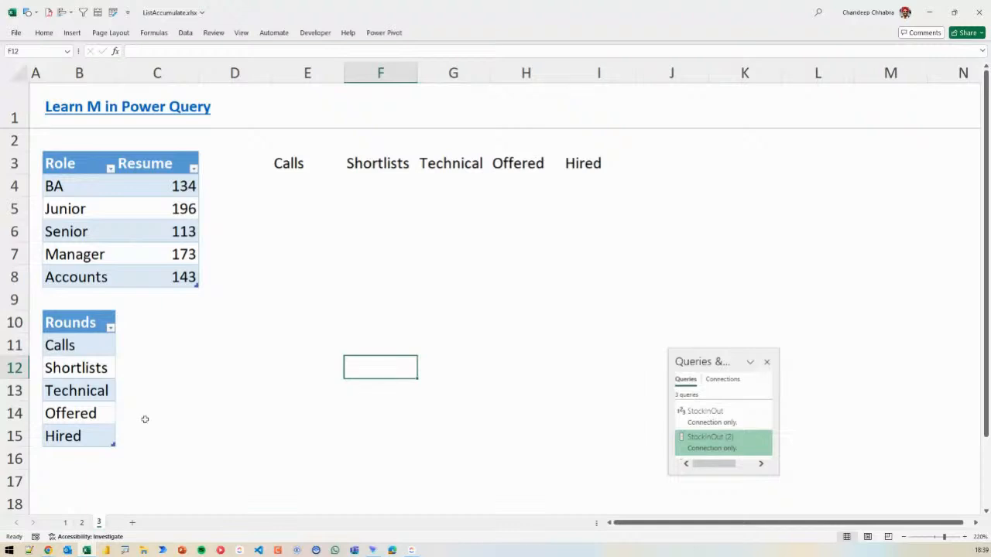
Enter a formula in E4 under Calls that multiplies the BA resume count by 0.75
left_click(325, 194)
type("=")
key("Left")
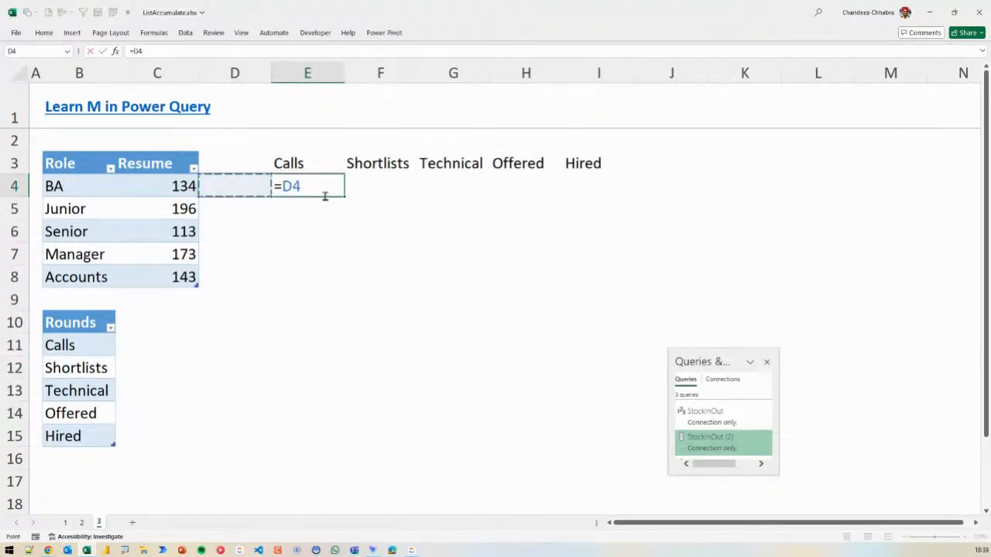
key("Left")
type("*0.75")
key("Return")
left_click(325, 194)
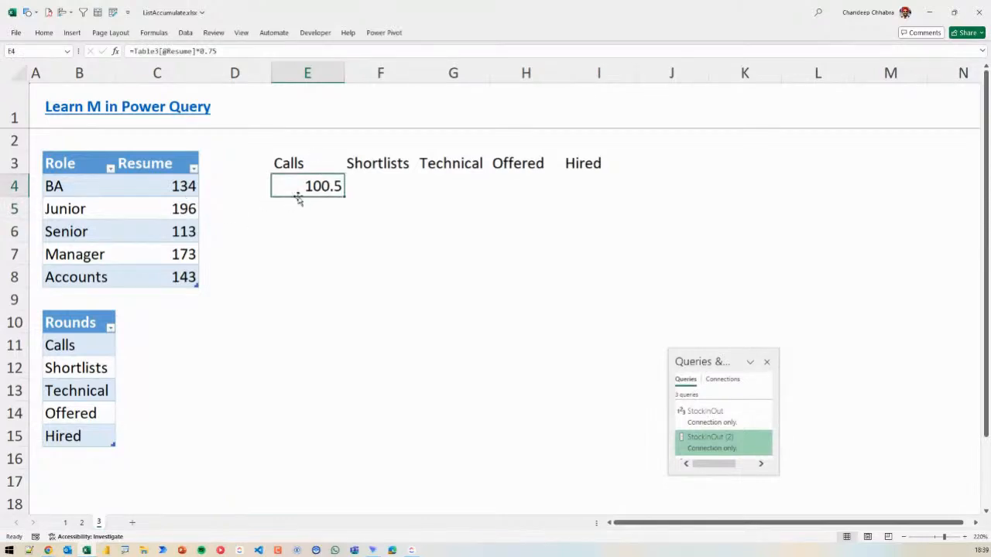
Enter the formula =E4*0.75 in F4 under Shortlists
left_click(397, 187)
type("=")
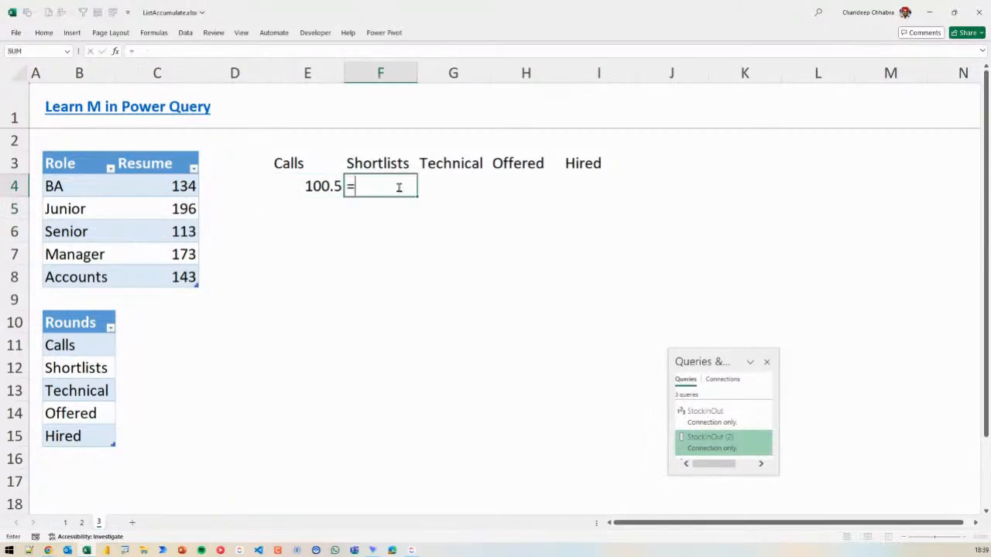
key("Left")
type("*")
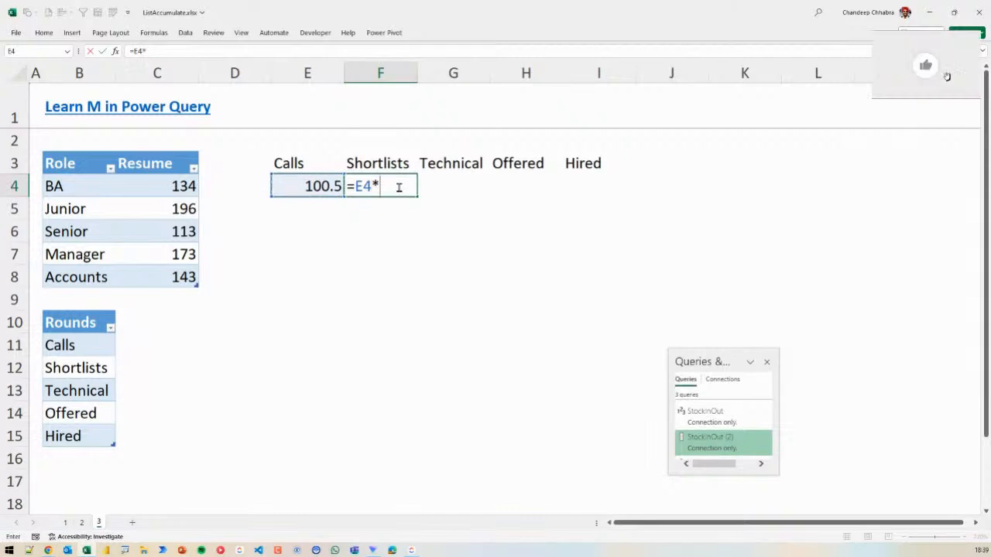
type(".75")
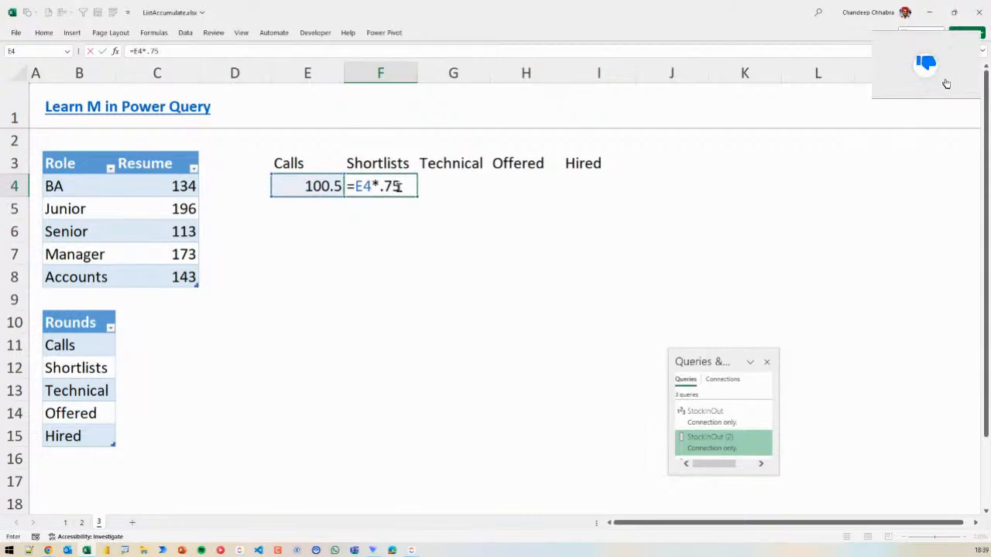
key("Return")
Fill the Shortlists formula across the Technical, Offered and Hired columns to I4
key("Up")
key("shift+Right")
key("shift+Right")
key("shift+Right")
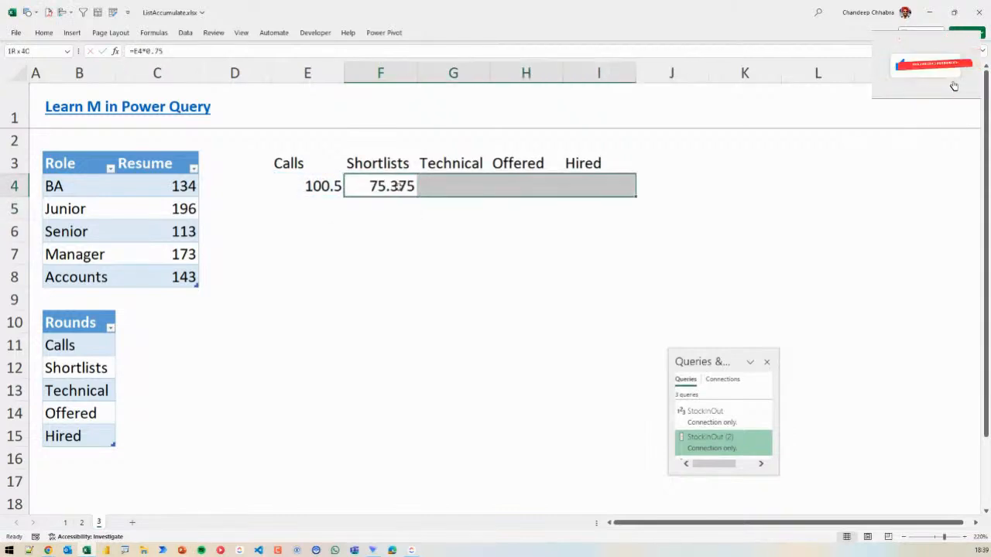
key("ctrl+r")
left_click(503, 332)
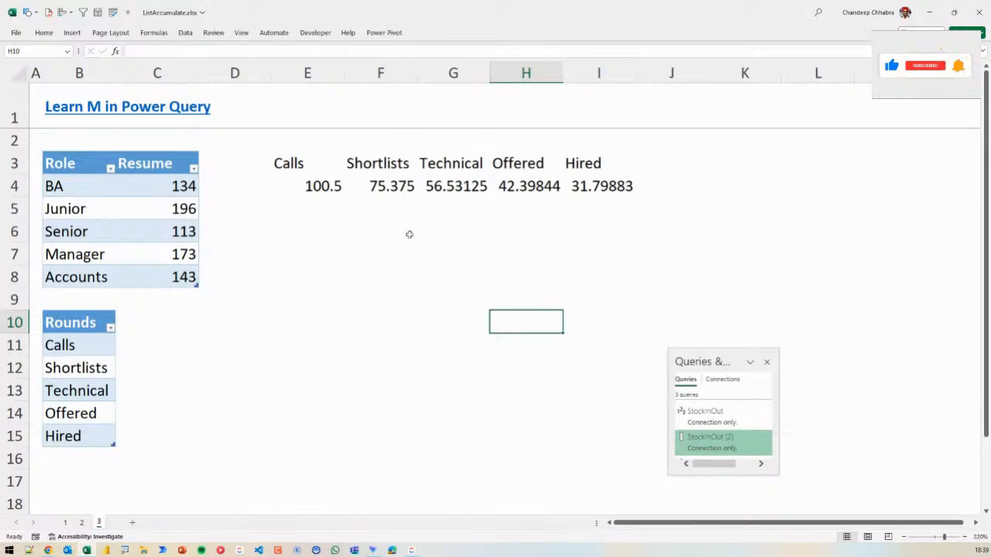
Format E4:I4 as numbers with two decimals and fill the formulas down to row 8 for all roles
left_click(293, 183)
left_click(633, 194, "shift")
key("ctrl+shift+1")
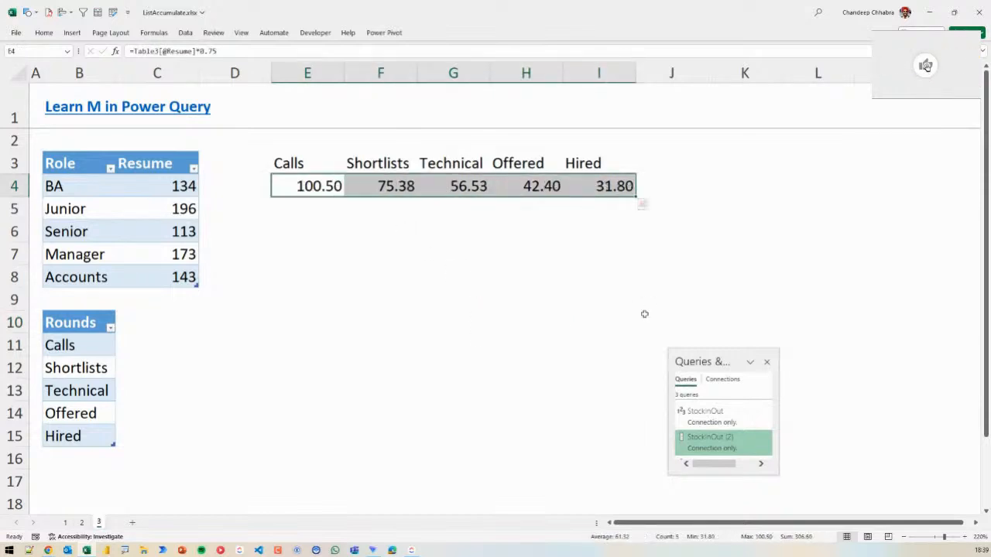
left_click(644, 314)
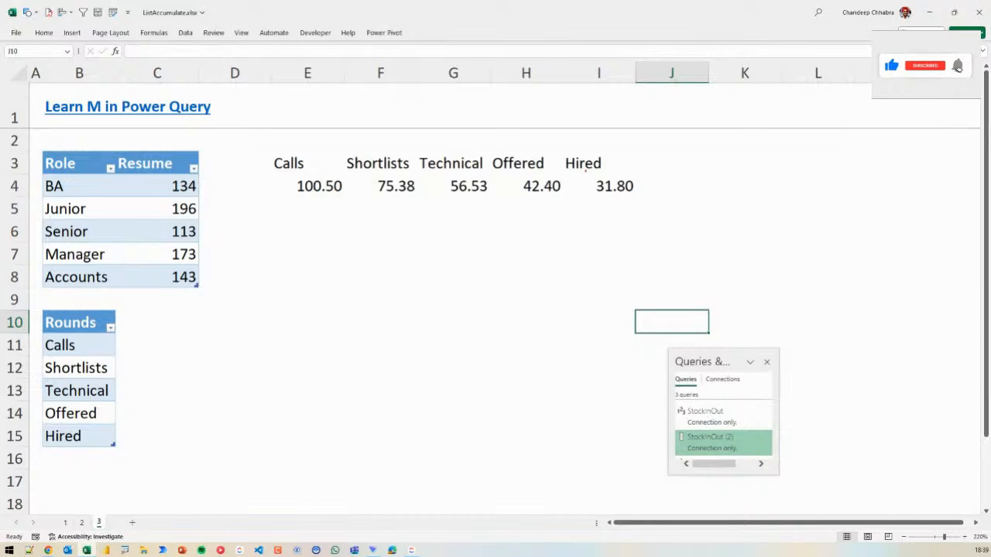
left_click_drag(310, 186, 633, 193)
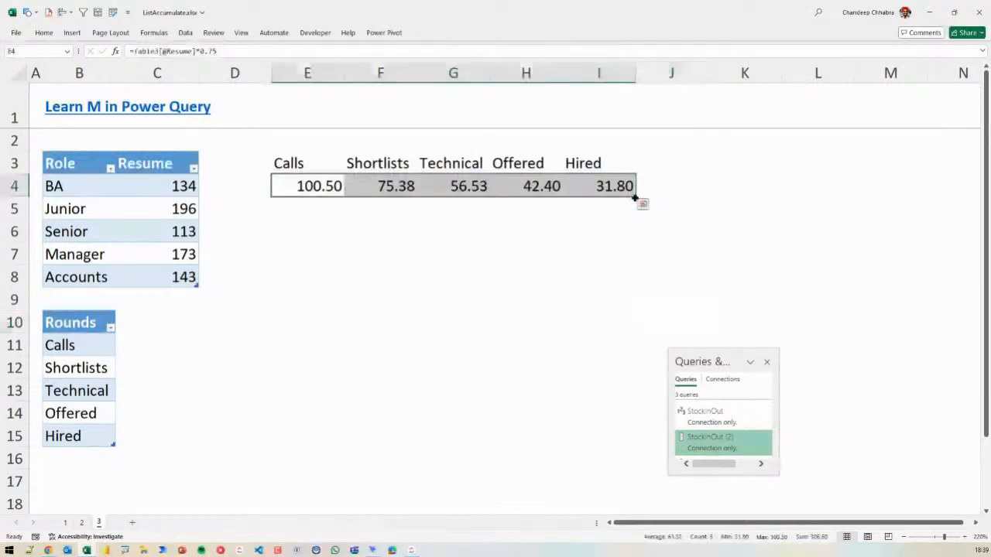
double_click(635, 198)
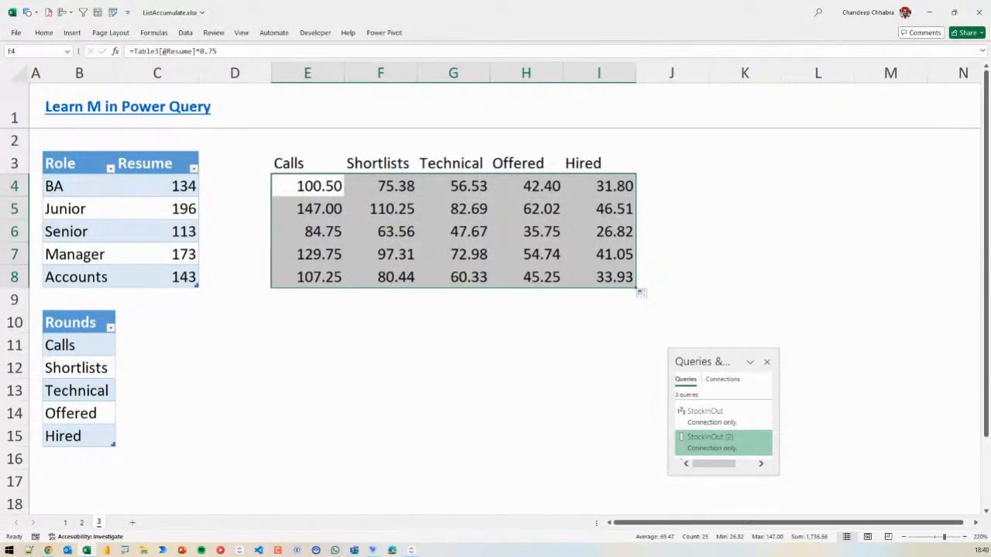
Examine how the Role and Resume columns combine with the calculated round columns and how these depend on the Rounds list
left_click_drag(37, 150, 650, 287)
left_click_drag(54, 194, 158, 199)
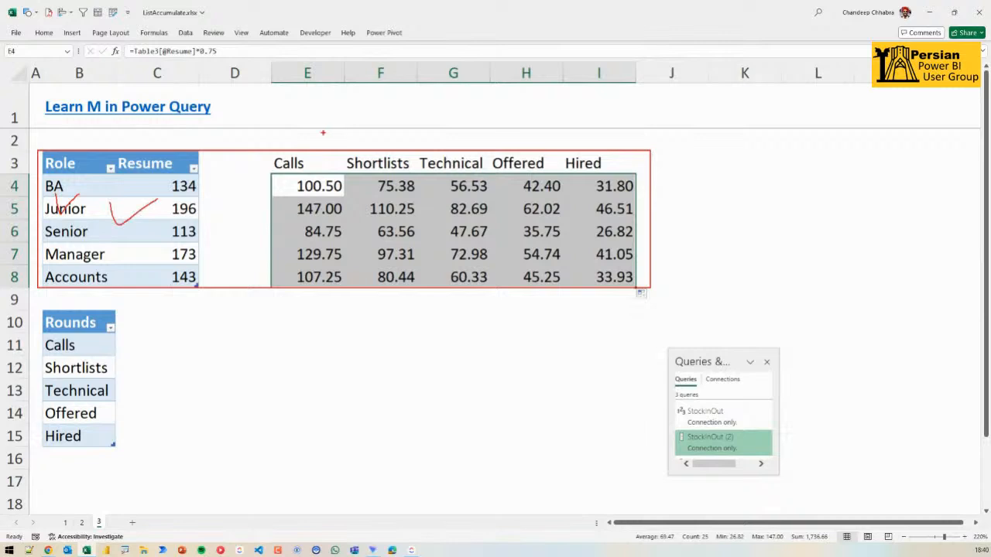
mouse_move(283, 136)
left_mouse_down()
mouse_move(277, 159)
mouse_move(607, 132)
mouse_move(641, 141)
left_mouse_up()
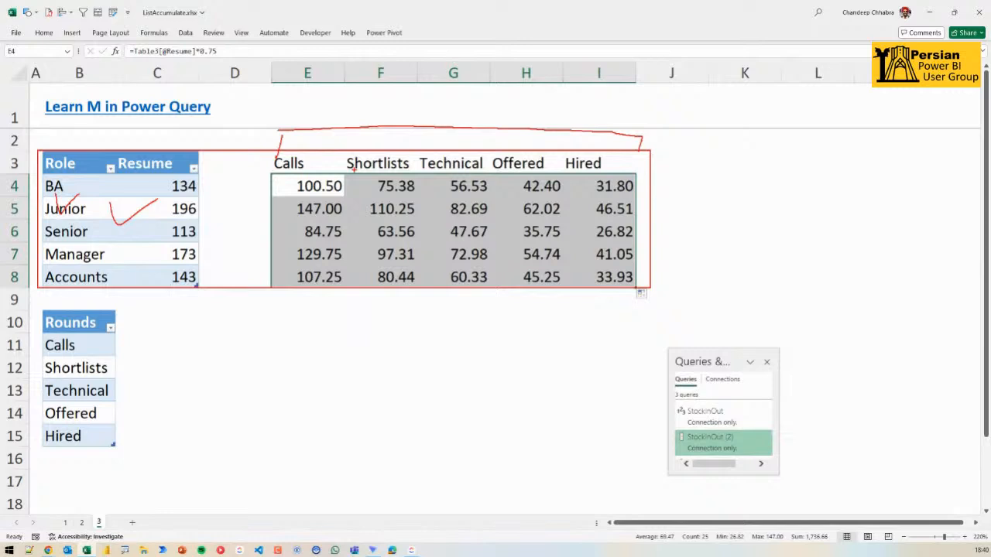
key("Escape")
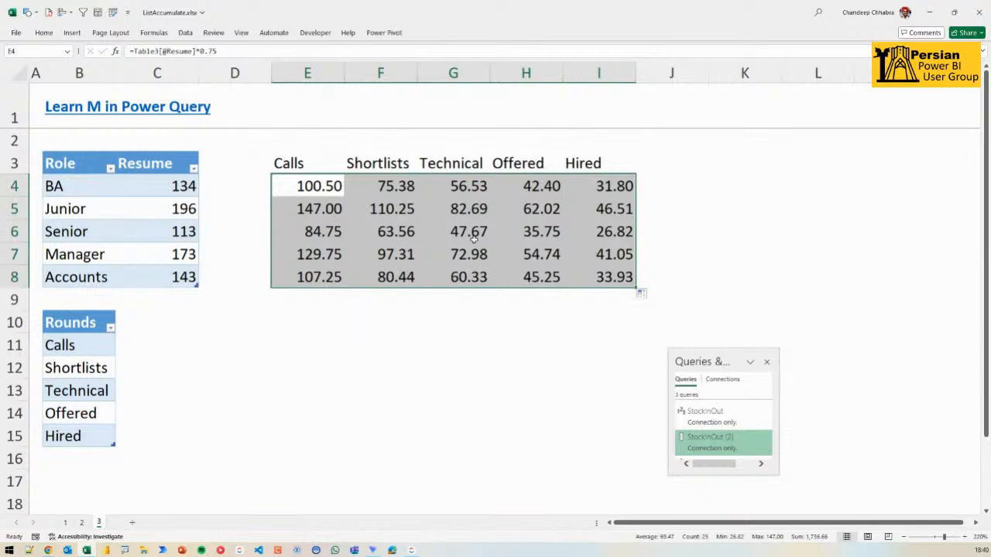
left_click(266, 398)
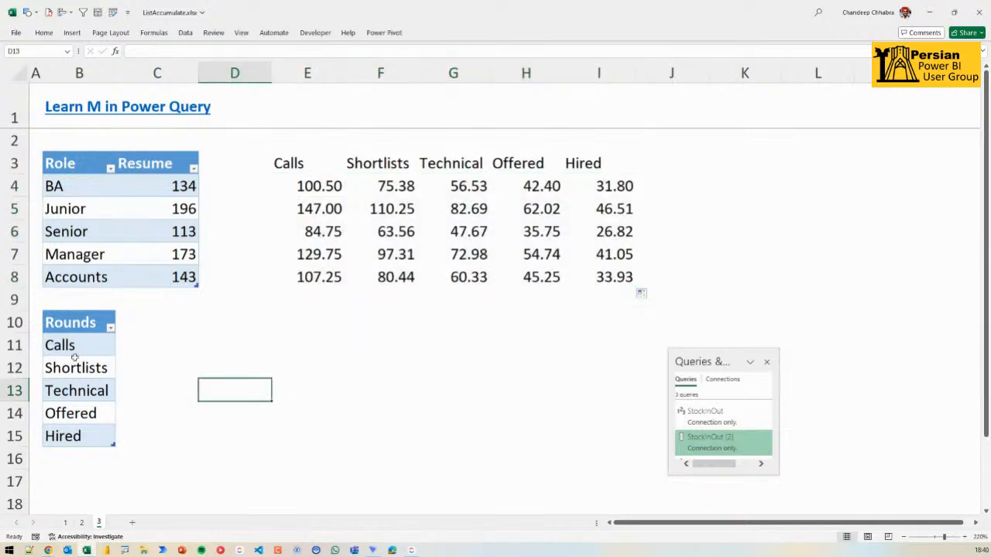
left_click_drag(76, 349, 67, 440)
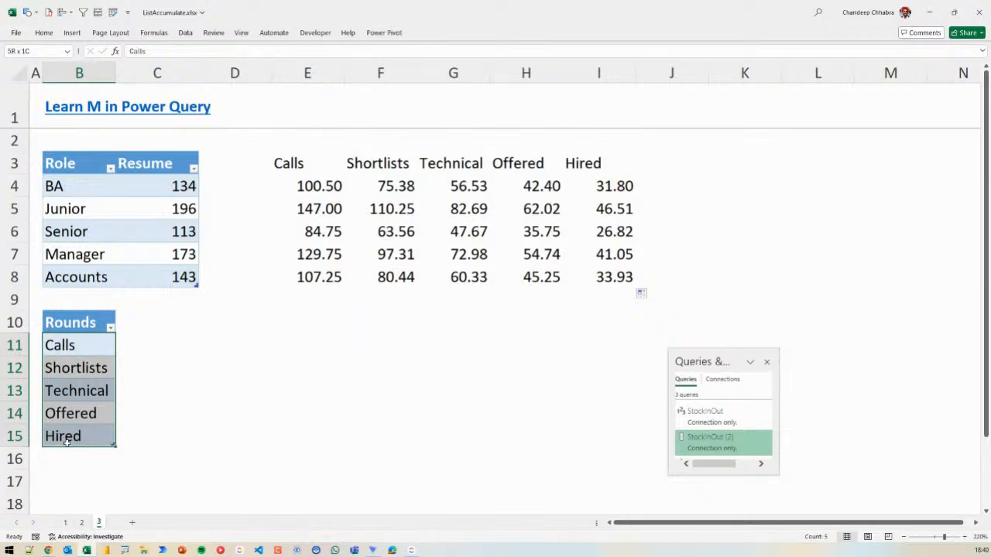
left_click_drag(66, 441, 67, 440)
left_click_drag(90, 452, 91, 484)
left_click_drag(108, 416, 130, 380)
left_click_drag(121, 380, 139, 371)
mouse_move(346, 304)
left_mouse_down()
mouse_move(358, 316)
mouse_move(384, 300)
left_mouse_up()
left_click_drag(39, 144, 661, 287)
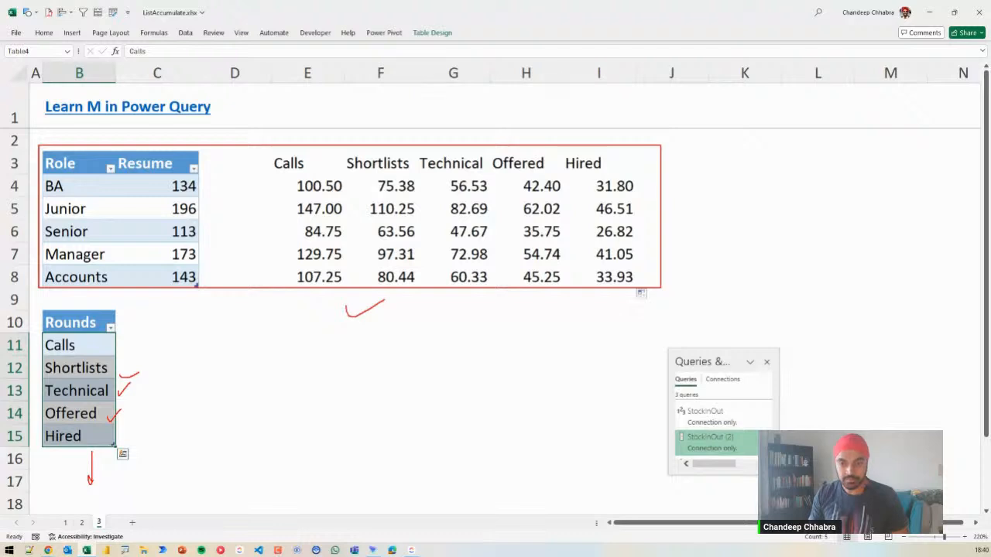
key("Escape")
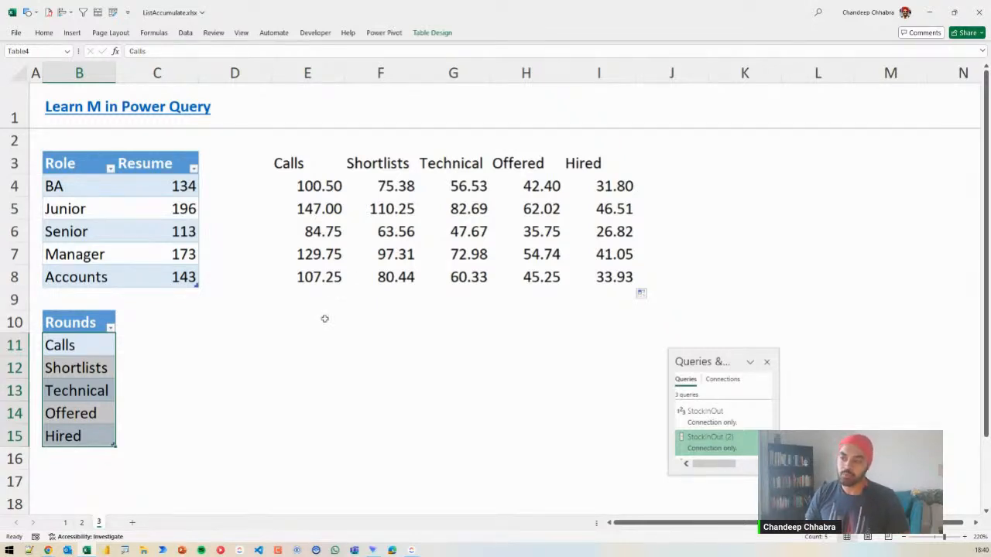
Load the Role table into the Power Query Editor and rename its query as Interviews
left_click(70, 374)
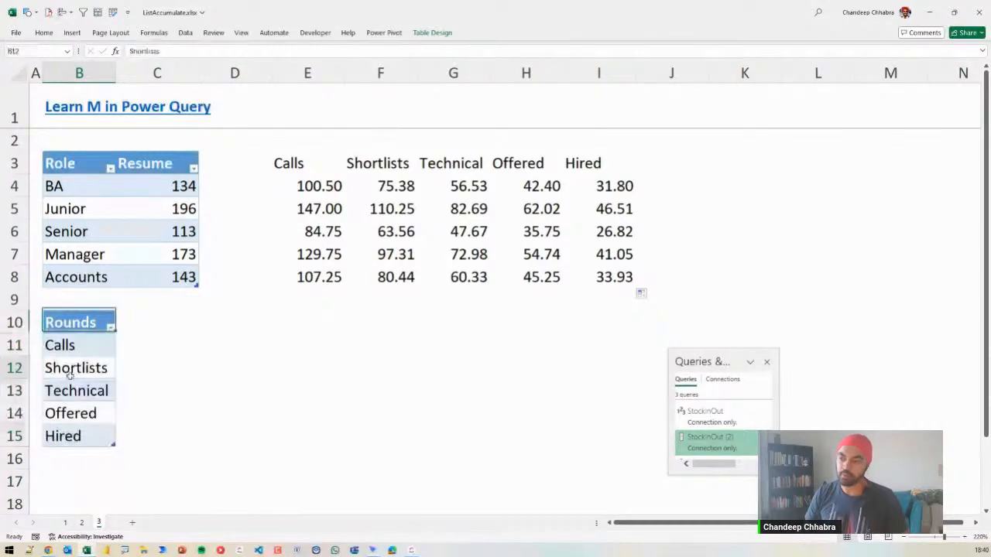
key("alt+F12")
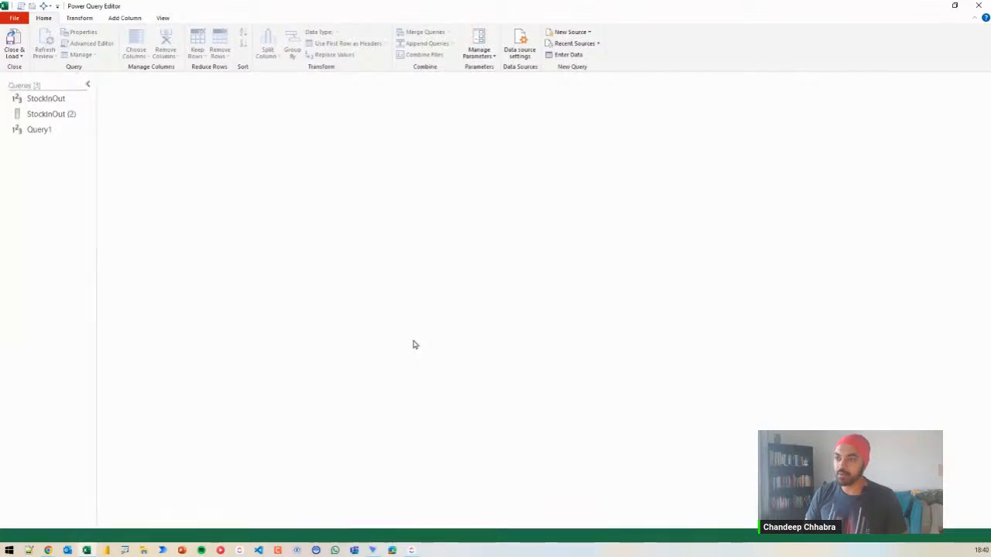
left_click(978, 6)
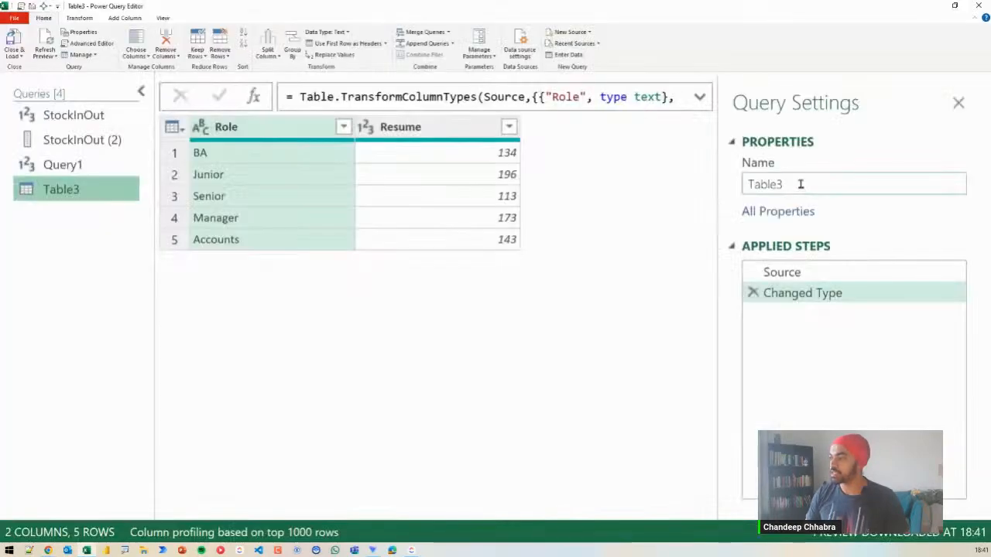
double_click(801, 183)
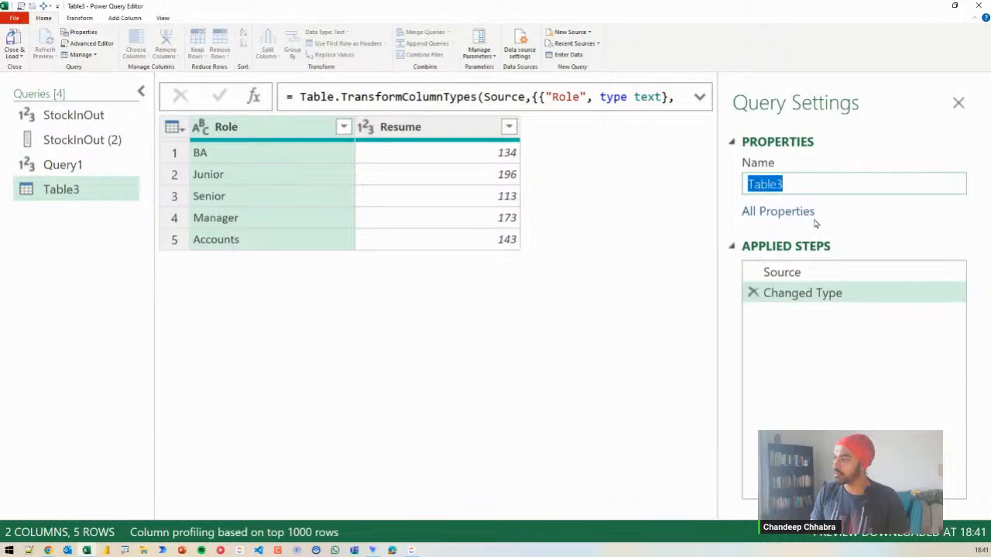
type("Interviews")
key("Return")
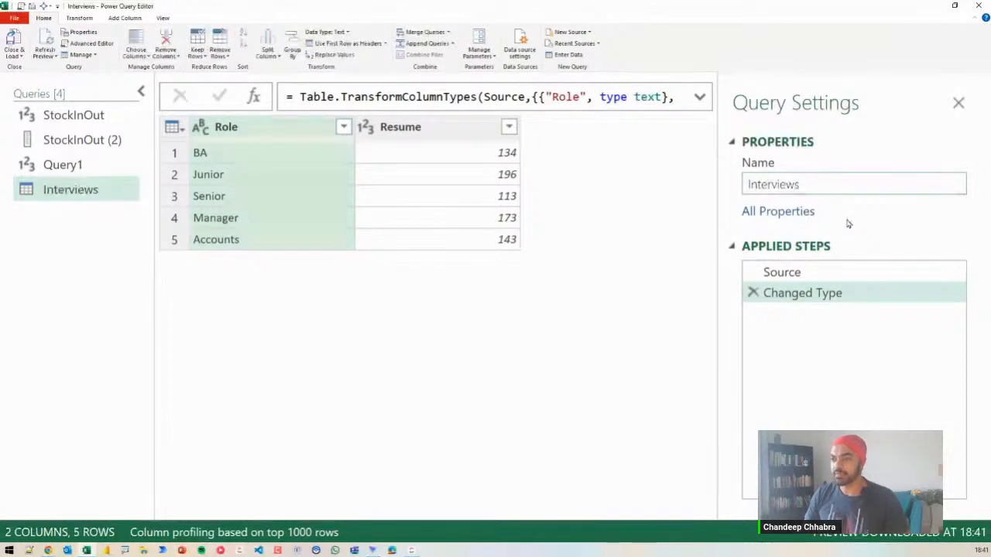
Duplicate the Interviews query, reduce the copy's Source formula to Excel.CurrentWorkbook(), and preview the content of Table4
key("ctrl+c")
key("ctrl+v")
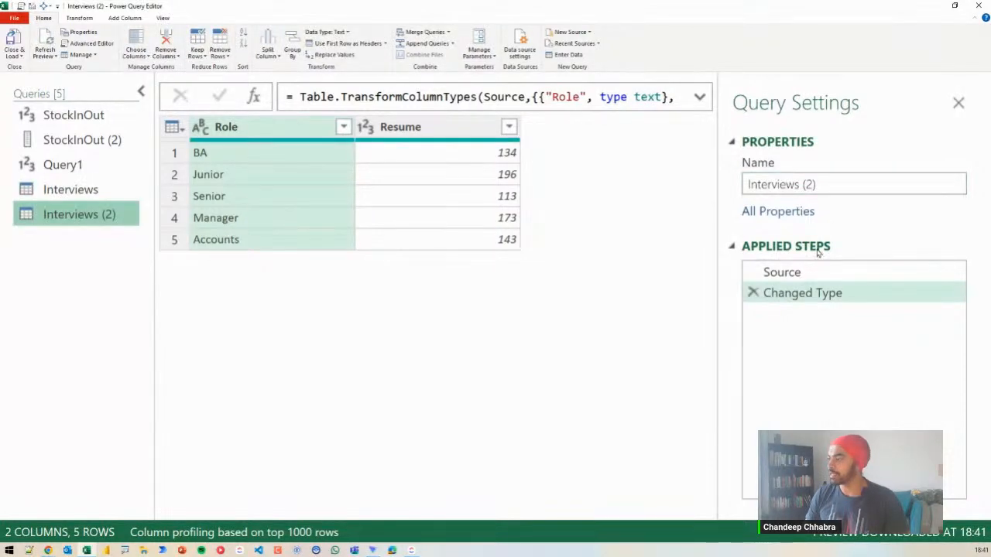
left_click(782, 274)
left_click_drag(456, 97, 706, 104)
key("BackSpace")
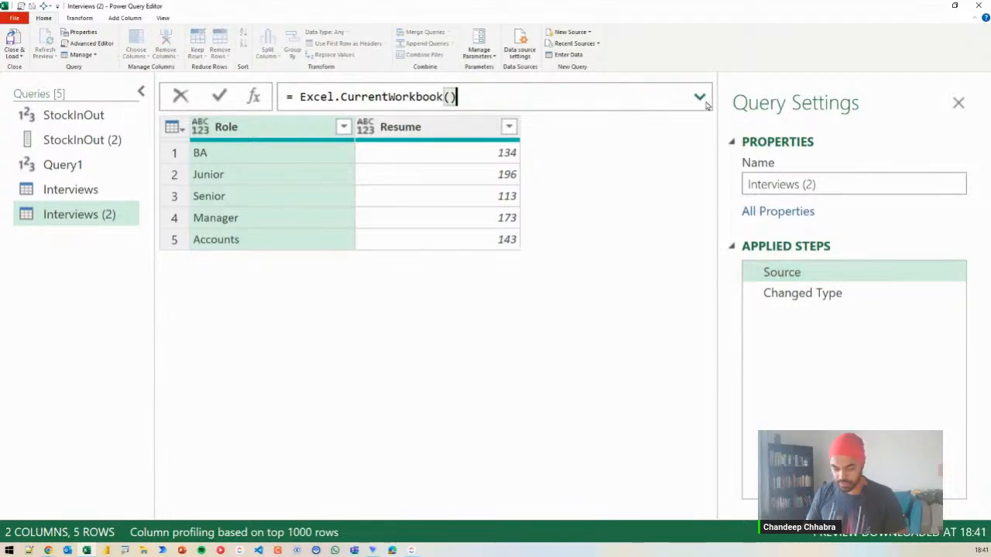
key("Return")
left_click(270, 174)
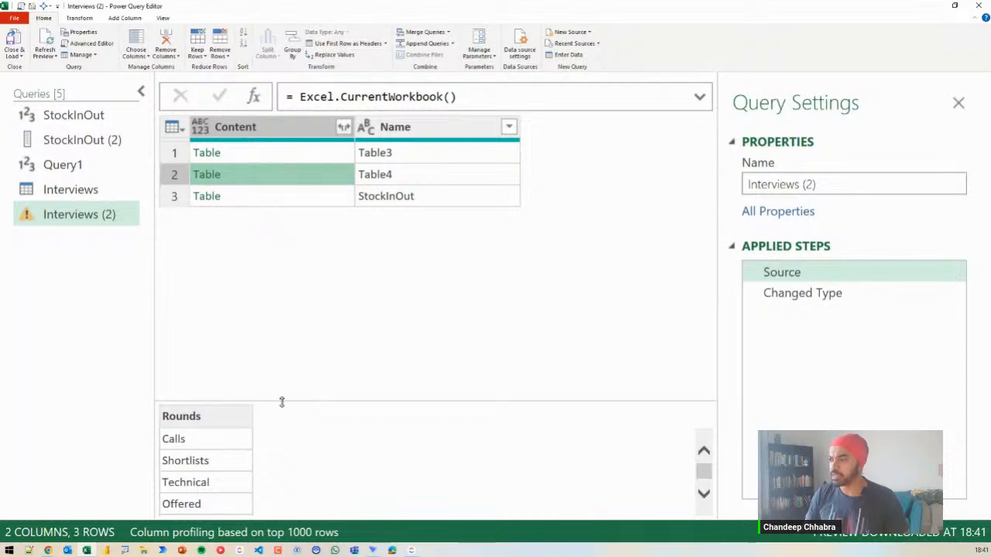
left_click_drag(283, 402, 289, 349)
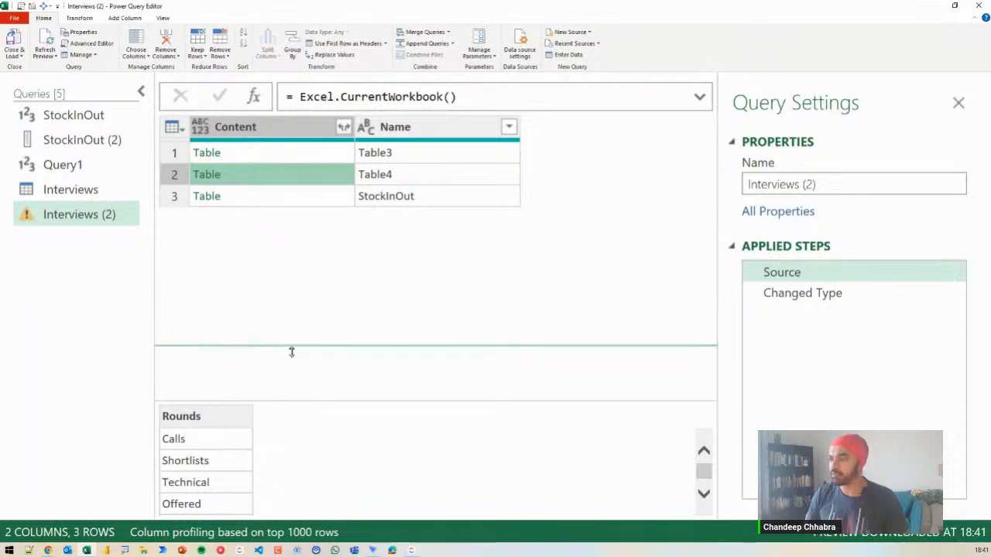
Point the copy's Source at Table4 with Excel.CurrentWorkbook(){[Name="Table4"]}[Content] and delete its Changed Type step
left_click(386, 174)
left_click(485, 96)
key("ctrl+v")
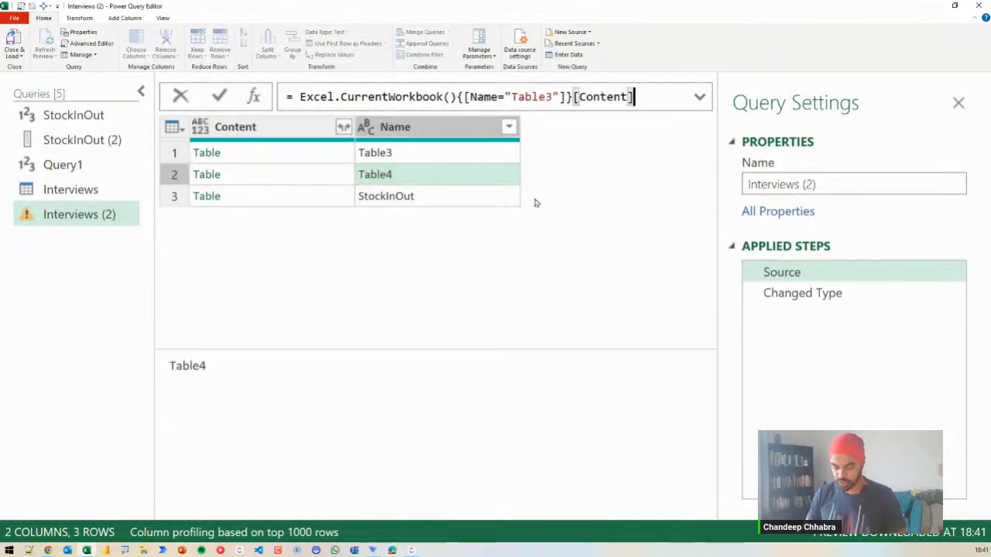
left_click(556, 96)
key("BackSpace")
type("4")
key("Return")
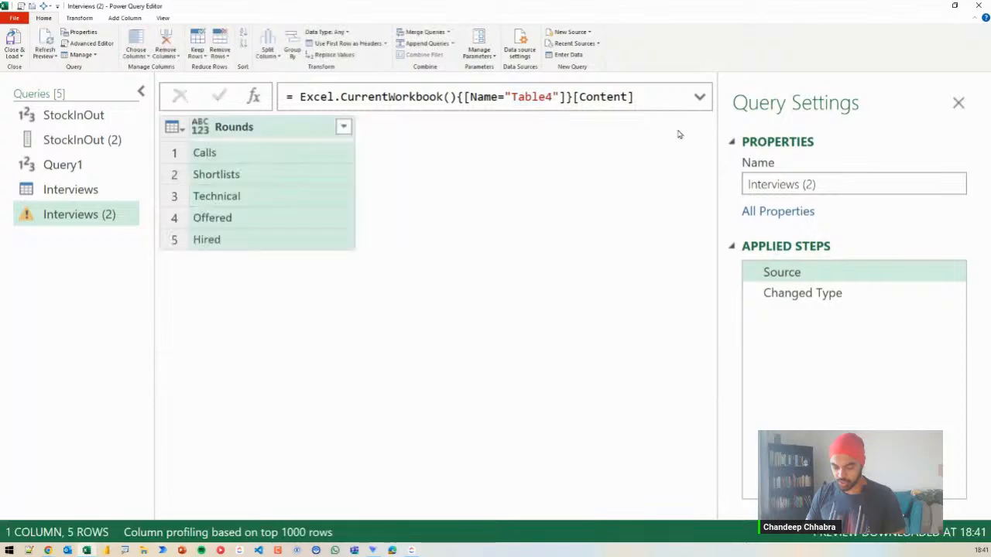
left_click(752, 293)
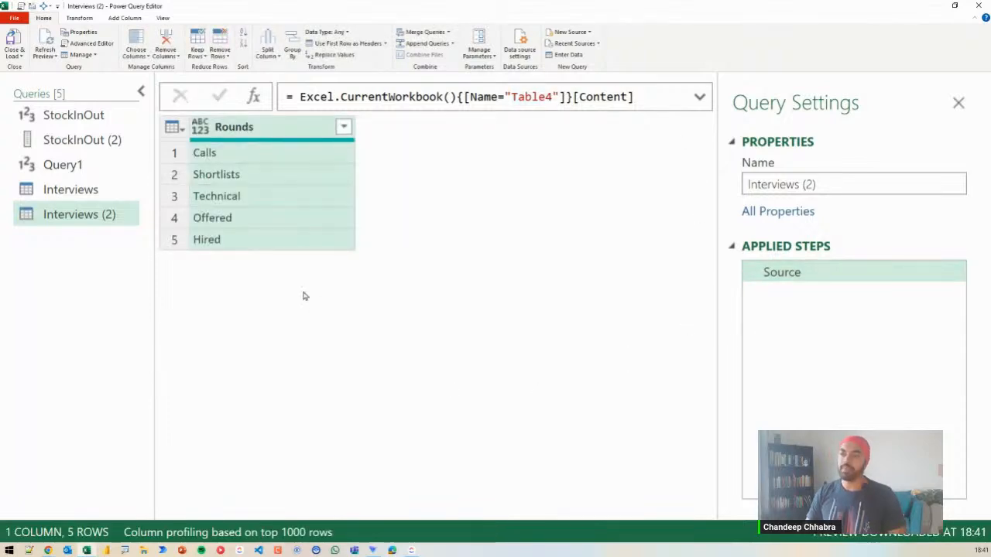
Rename the duplicated query as Rounds
left_click(882, 189)
type("Round")
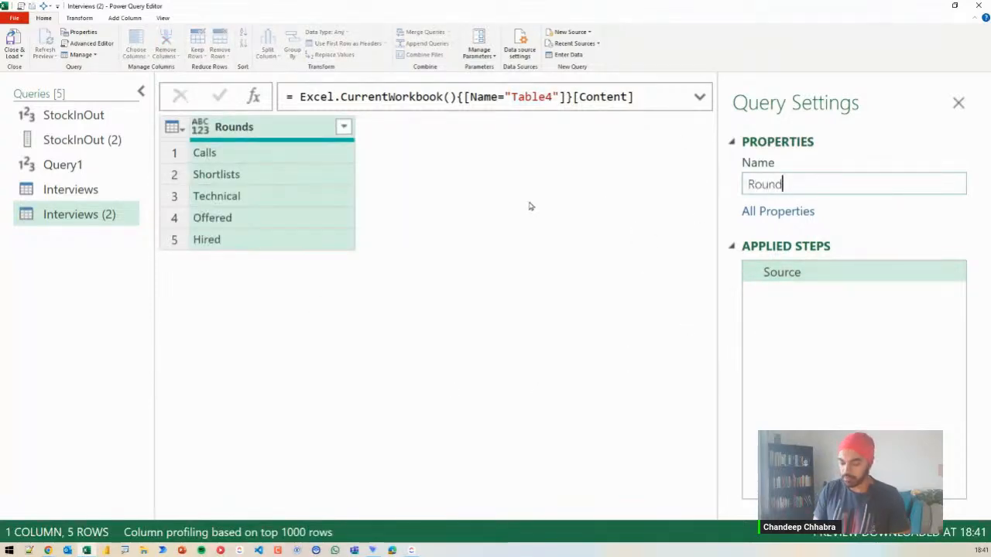
type("s")
key("Return")
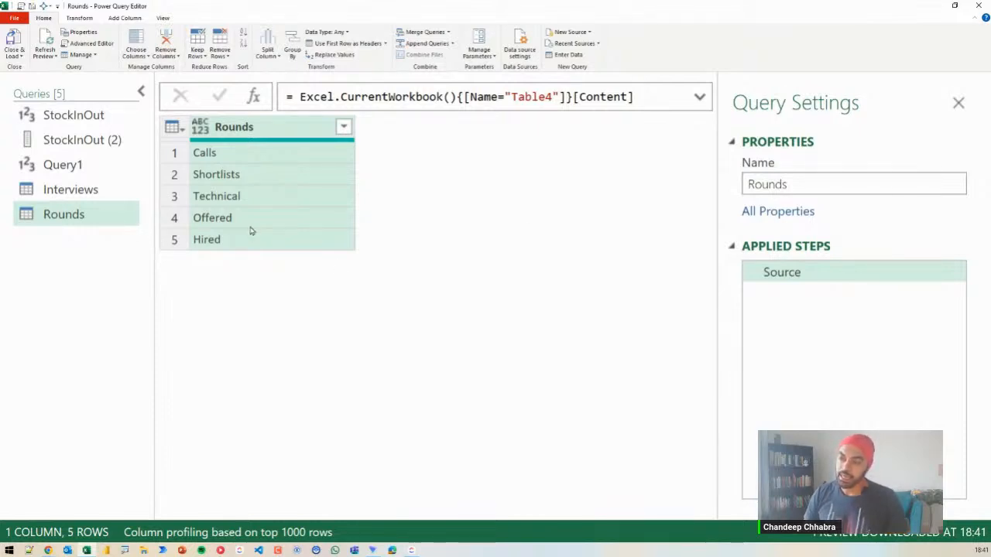
Examine the items in the Rounds list and how each relates to the Interviews query
left_click_drag(191, 145, 244, 251)
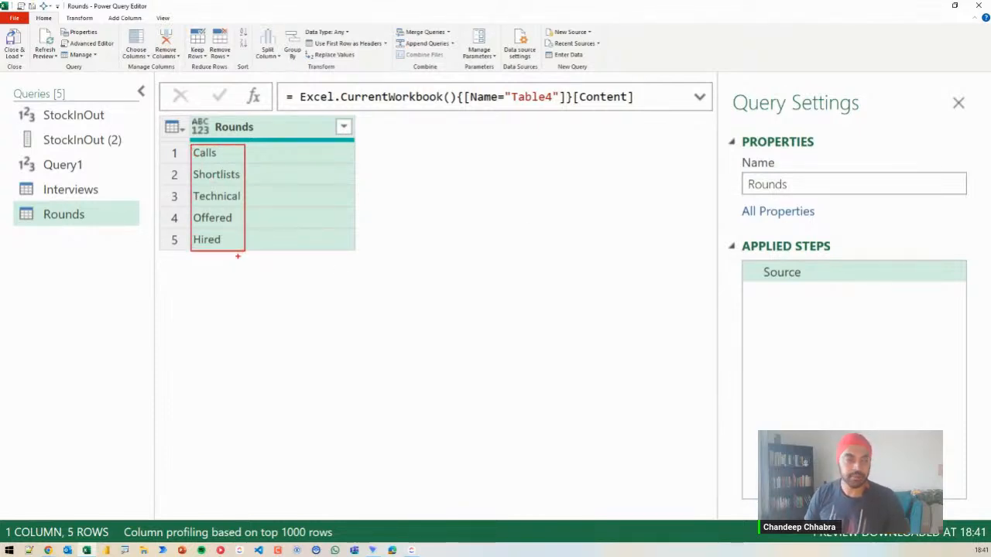
mouse_move(237, 155)
left_mouse_down()
mouse_move(257, 144)
mouse_move(270, 161)
left_mouse_up()
mouse_move(240, 194)
left_mouse_down()
mouse_move(252, 200)
mouse_move(285, 184)
left_mouse_up()
mouse_move(242, 212)
left_mouse_down()
mouse_move(246, 220)
mouse_move(271, 210)
left_mouse_up()
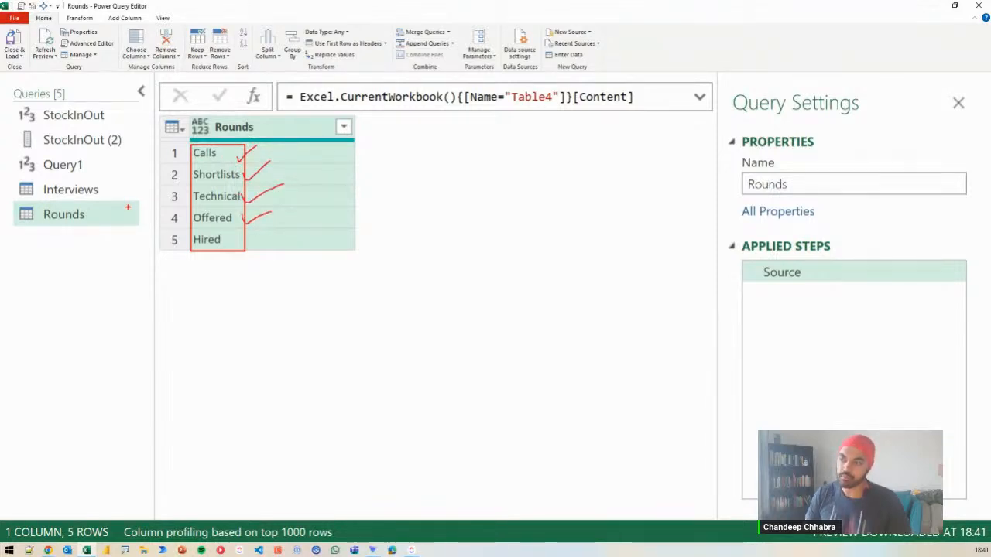
key("e")
mouse_move(17, 177)
left_mouse_down()
mouse_move(37, 192)
mouse_move(99, 202)
left_mouse_up()
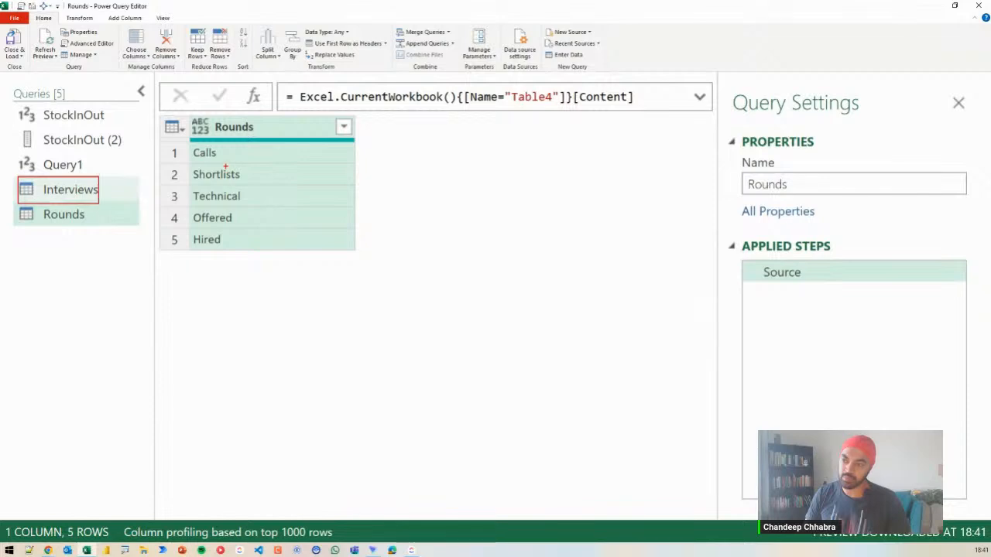
left_click_drag(202, 174, 109, 189)
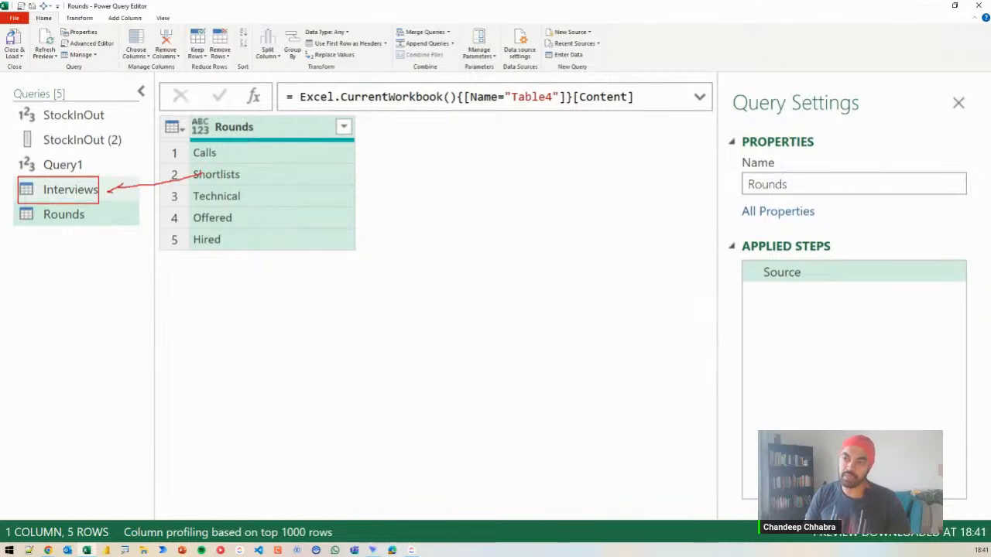
mouse_move(197, 196)
left_mouse_down()
mouse_move(132, 195)
mouse_move(142, 202)
left_mouse_up()
key("Escape")
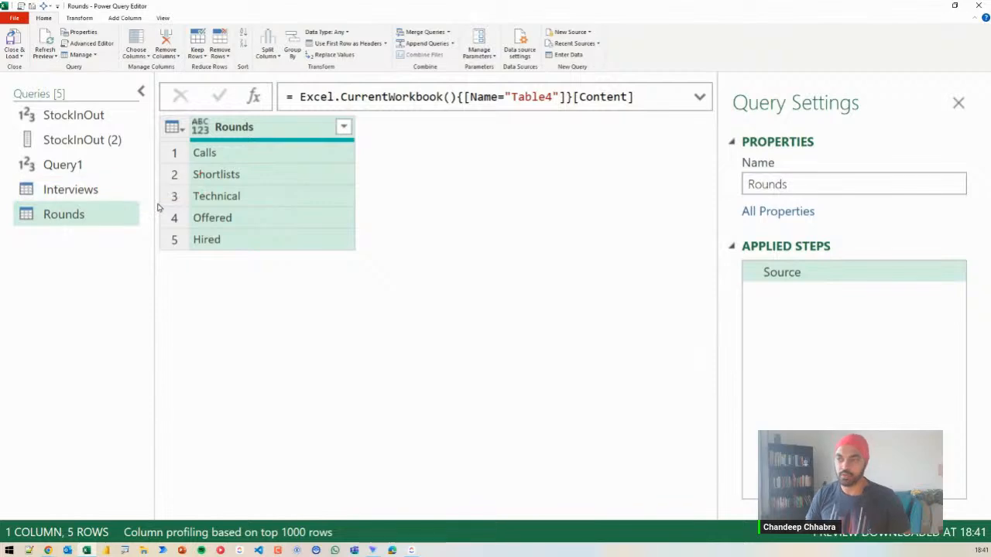
Add a custom column named Calls to the Interviews query with the formula [Resume] * 0.75
left_click(123, 199)
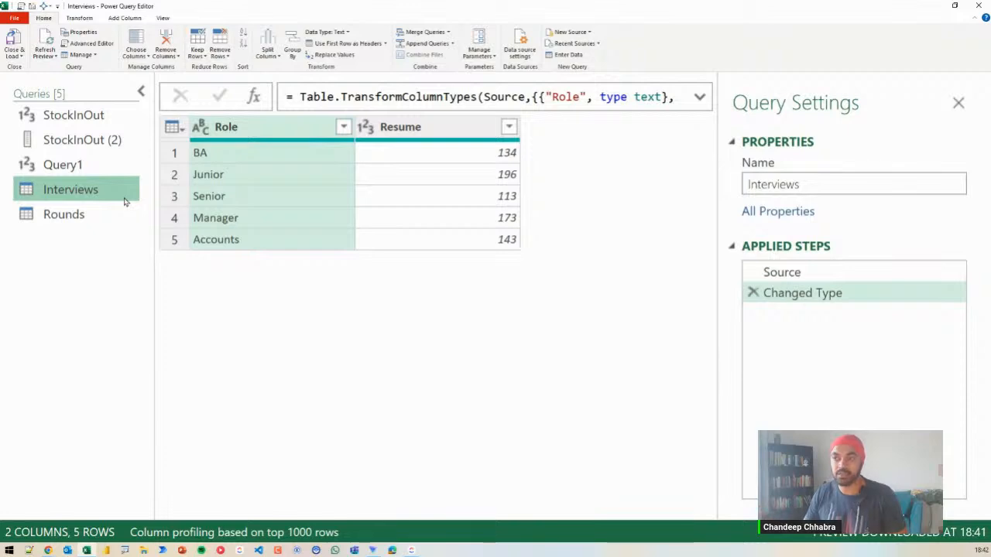
left_click(141, 92)
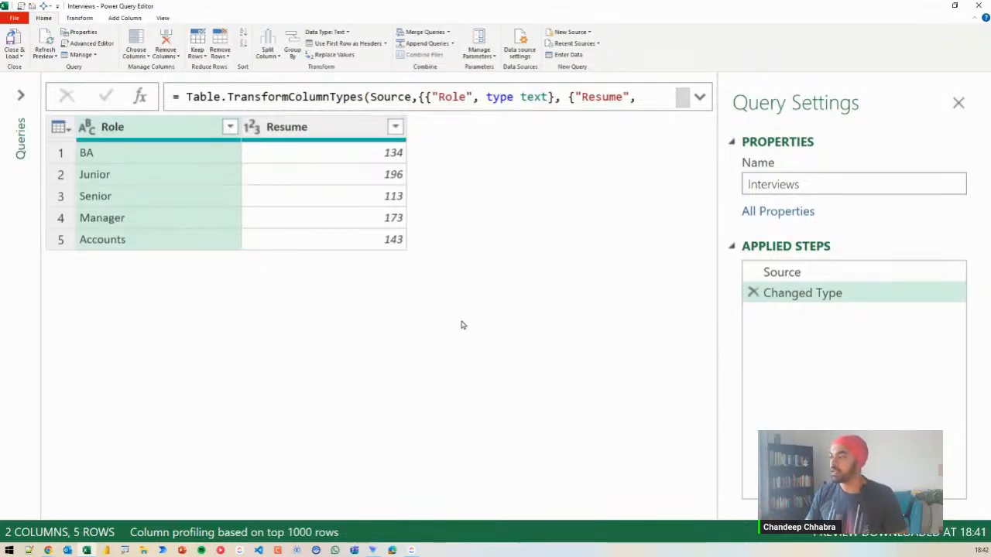
left_click(279, 126)
left_click(125, 18)
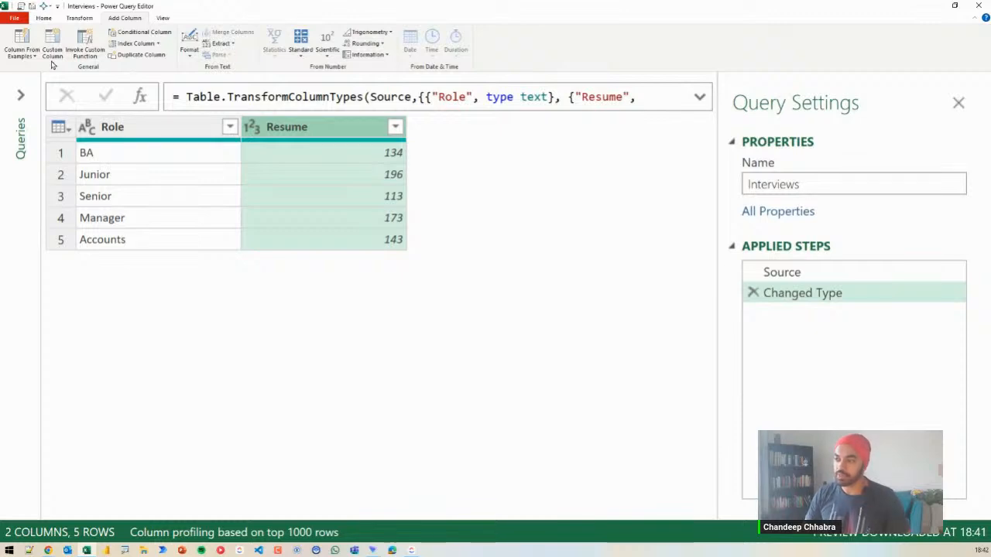
left_click(52, 51)
type("Calc")
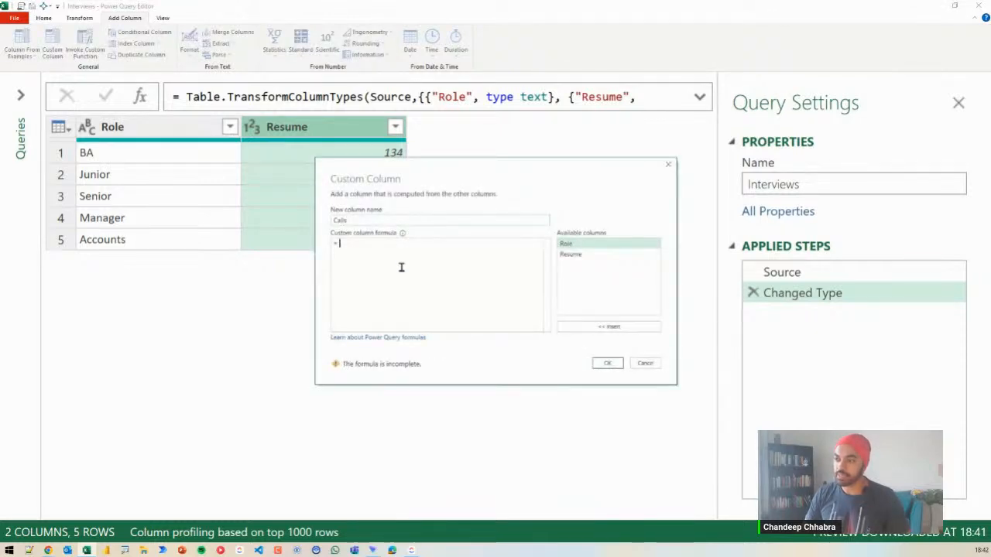
left_click_drag(395, 172, 492, 122)
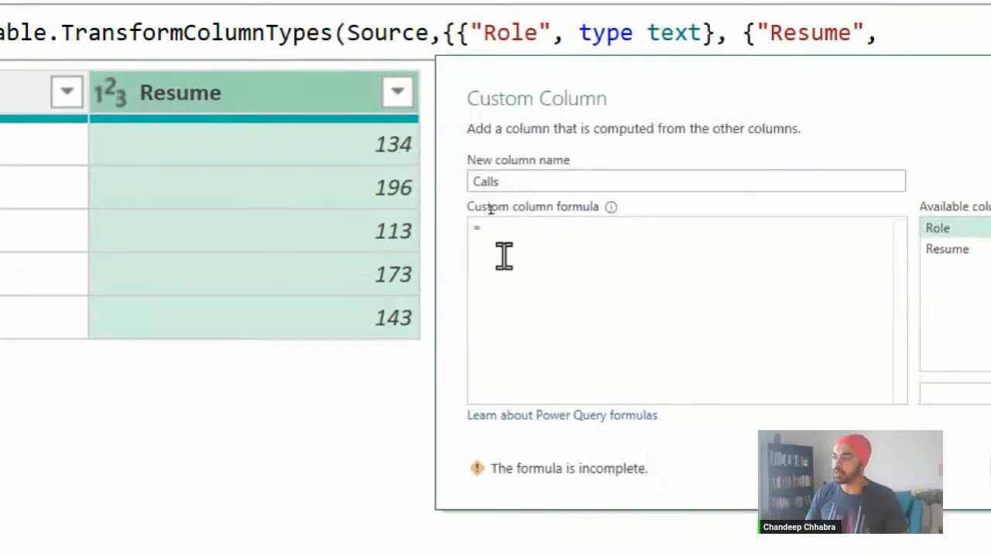
double_click(952, 249)
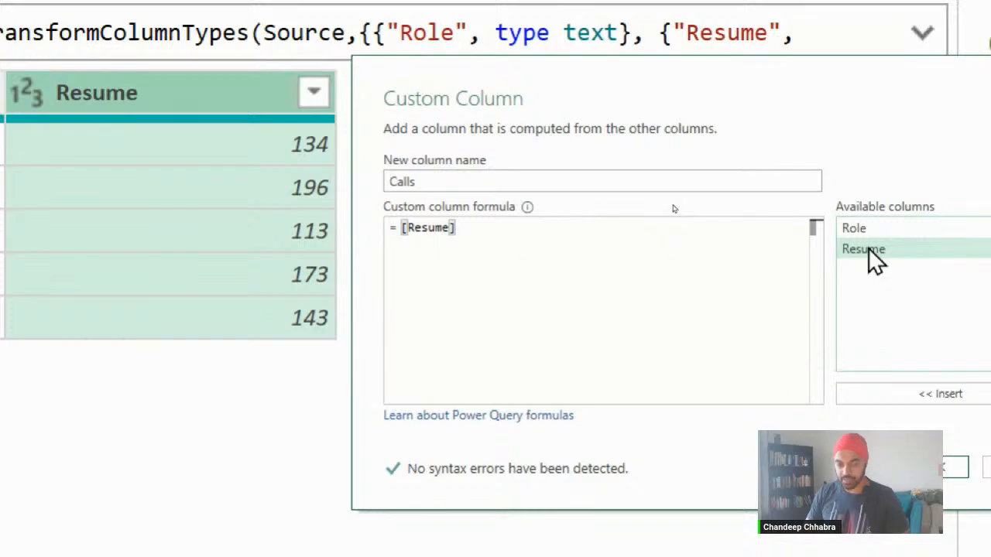
type("* 6")
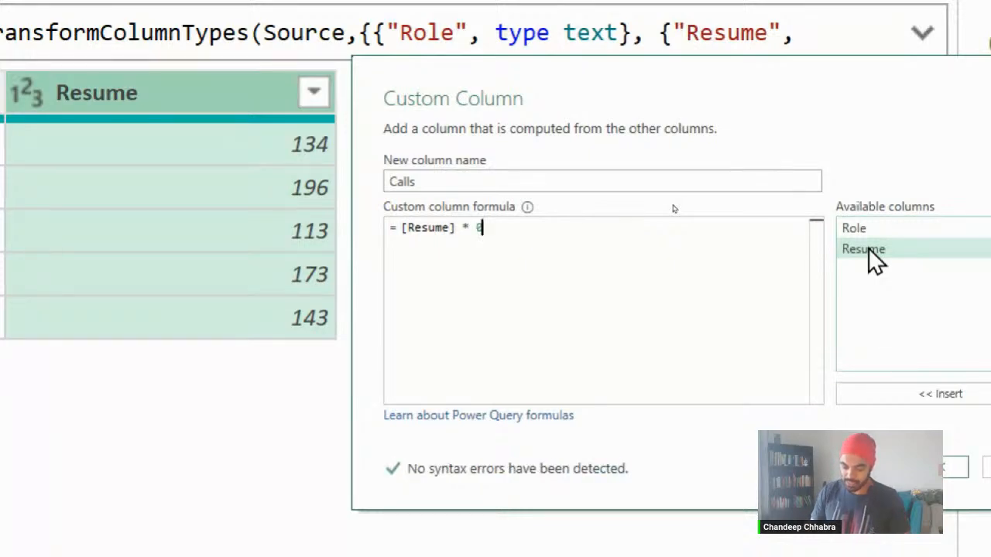
type(".75")
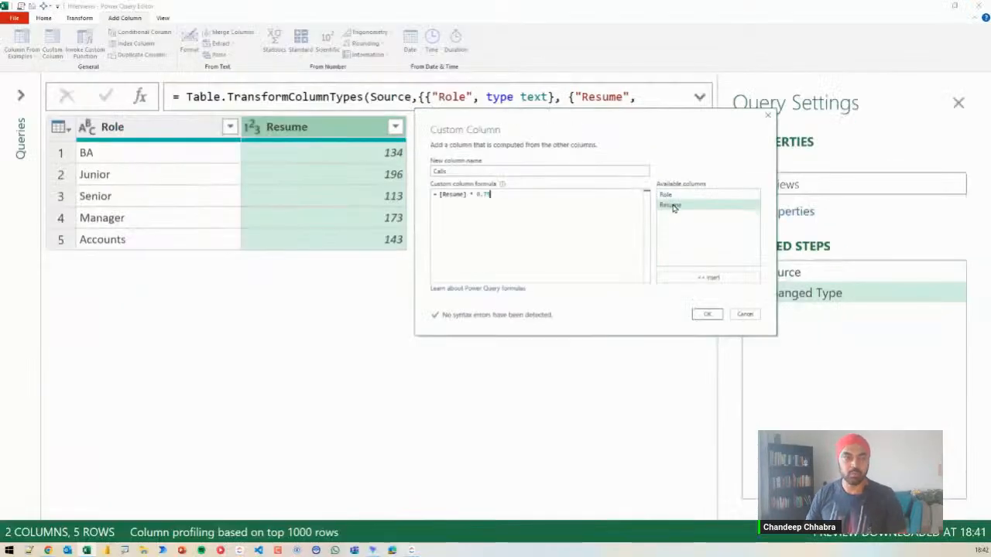
left_click(706, 315)
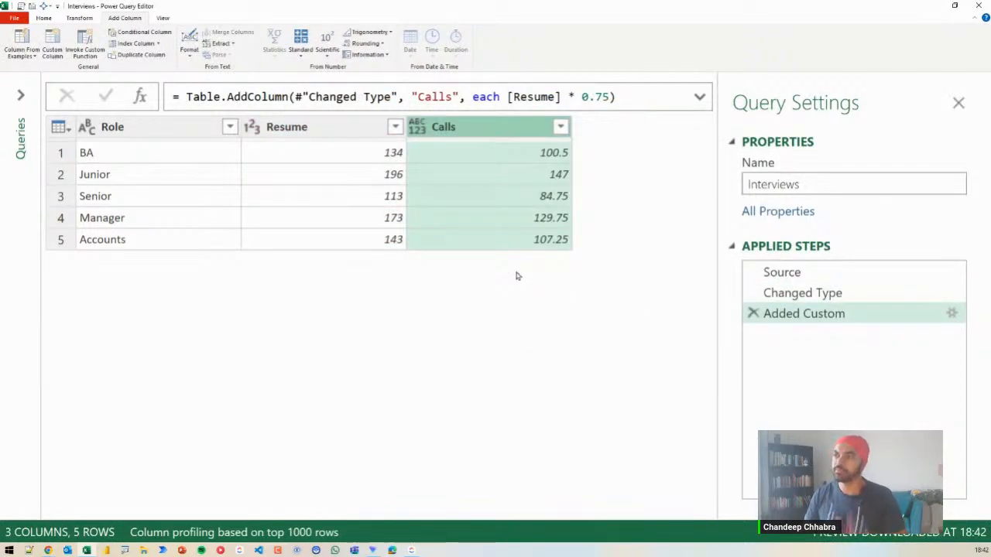
Add a custom column named Shortlisted to the Interviews query with the formula [Calls] * 0.75
left_click(51, 45)
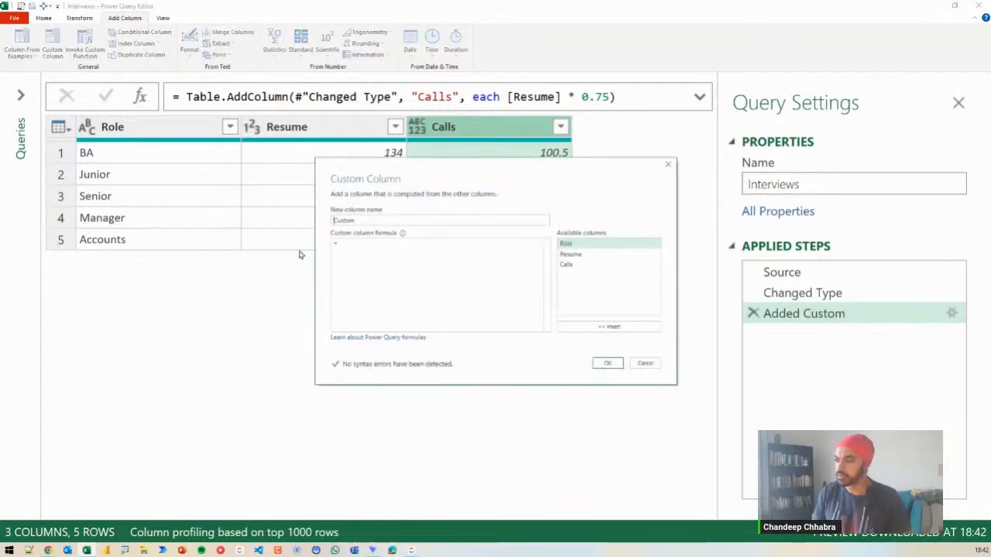
type("Stud")
type("tlisted")
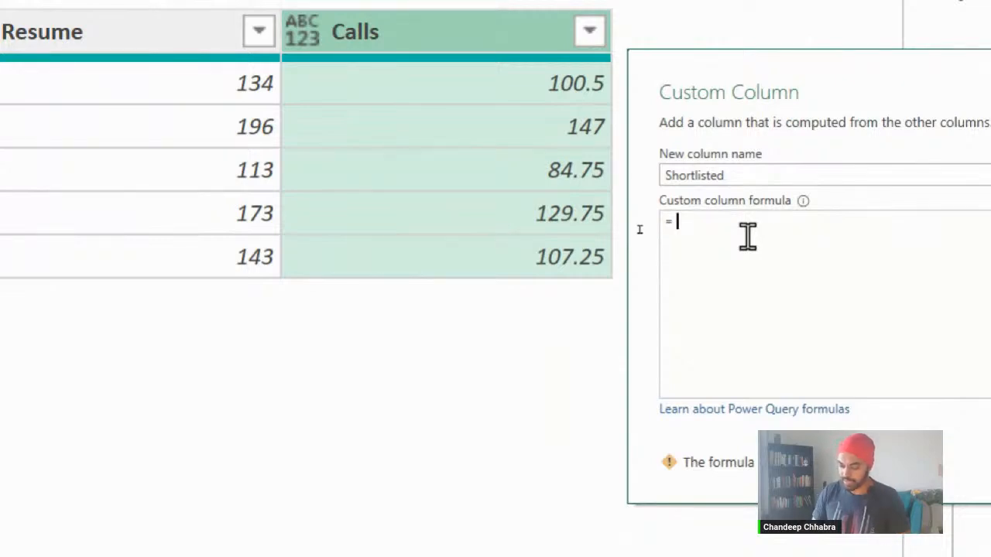
type("[ca")
key("Tab")
type("*")
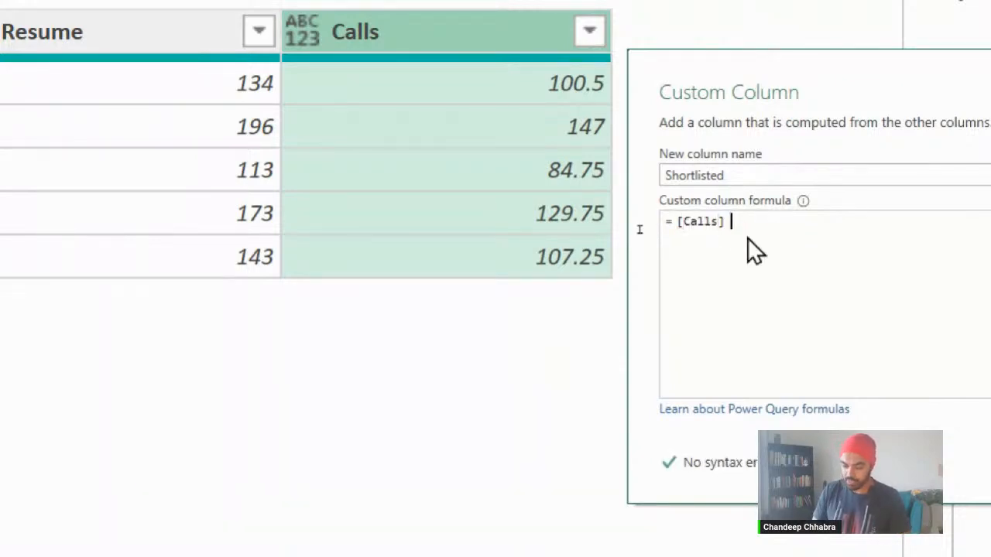
type(" 0.75")
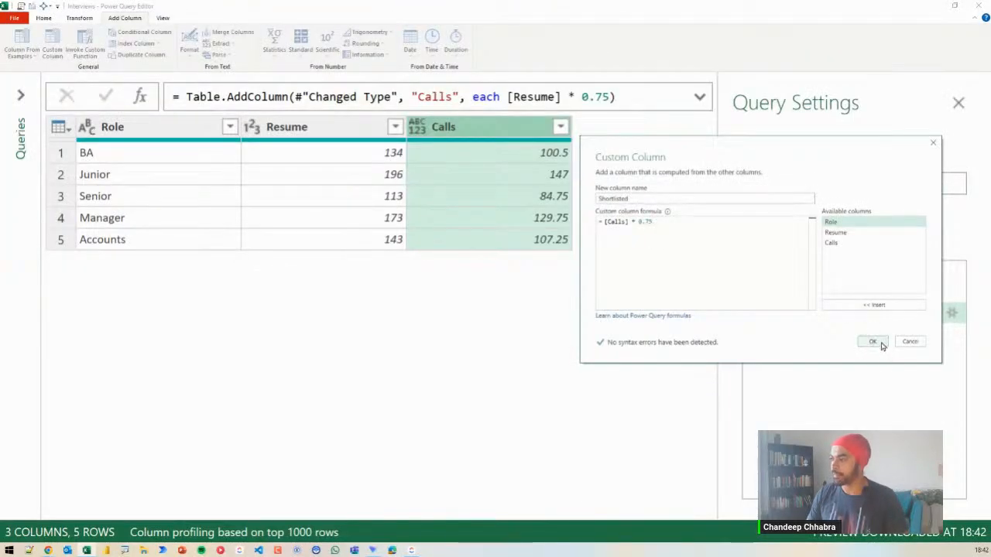
left_click(877, 342)
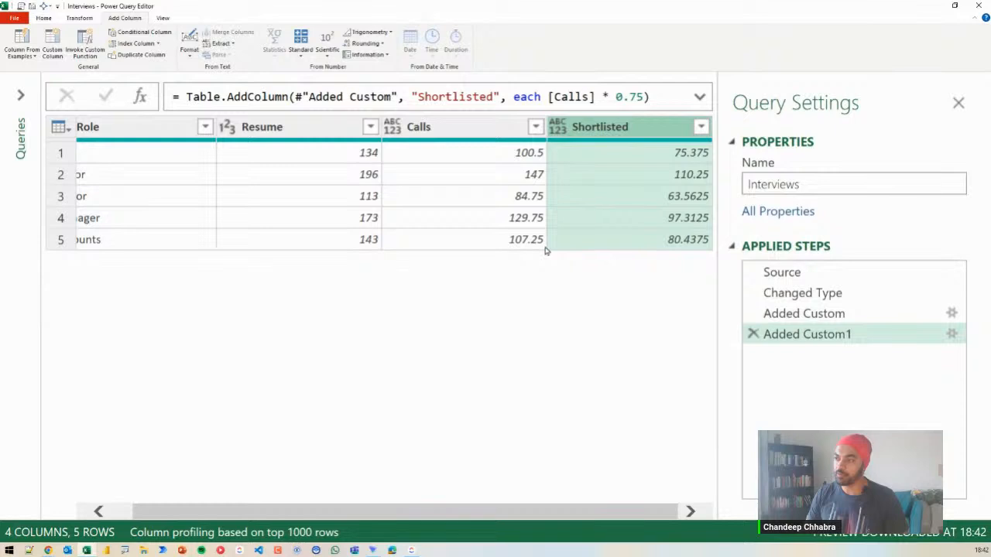
Review the Added Custom steps of the Interviews query against the Shortlisted column and its formula
key("ctrl+2")
left_click_drag(740, 304, 886, 436)
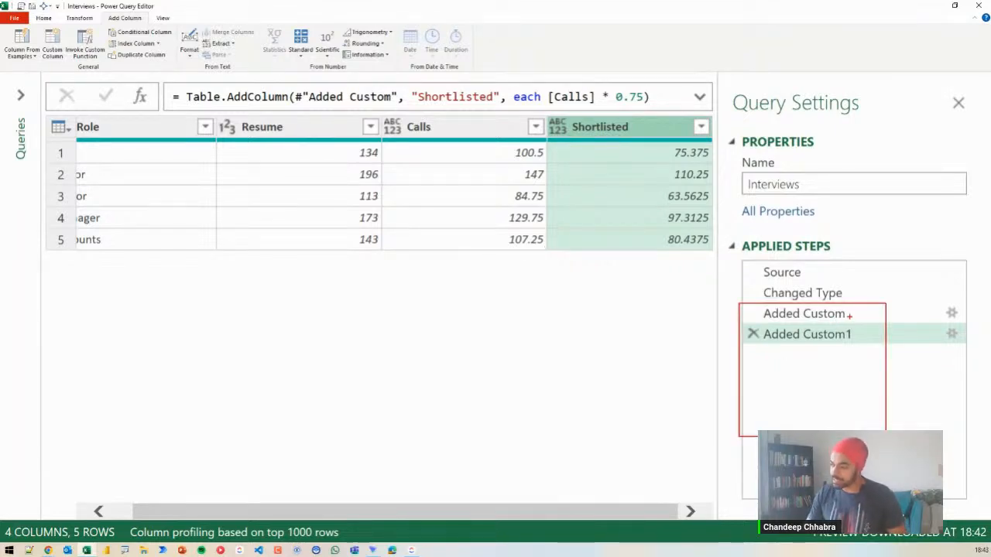
left_click_drag(850, 317, 859, 310)
left_click_drag(849, 349, 855, 343)
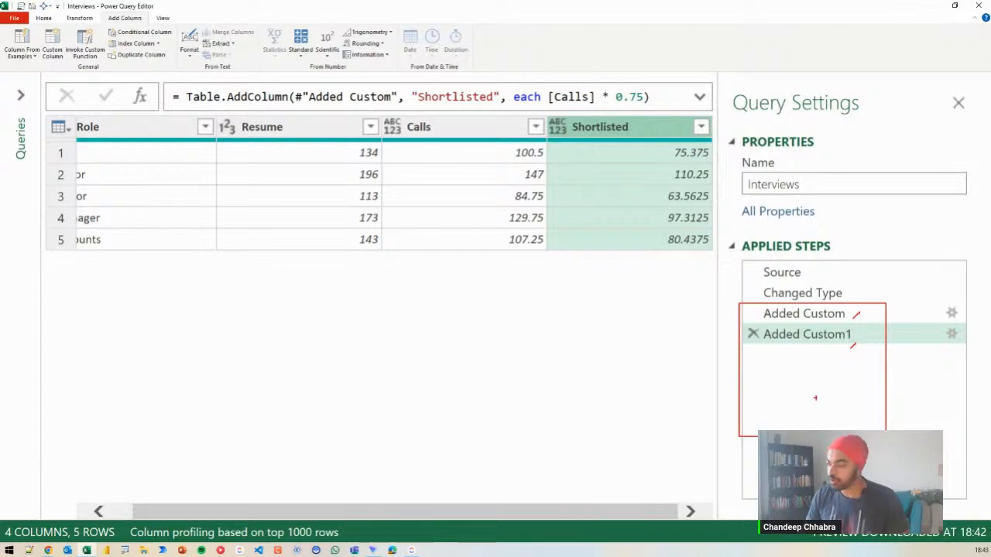
mouse_move(836, 389)
left_mouse_down()
mouse_move(845, 392)
mouse_move(770, 408)
mouse_move(839, 415)
mouse_move(781, 365)
left_mouse_up()
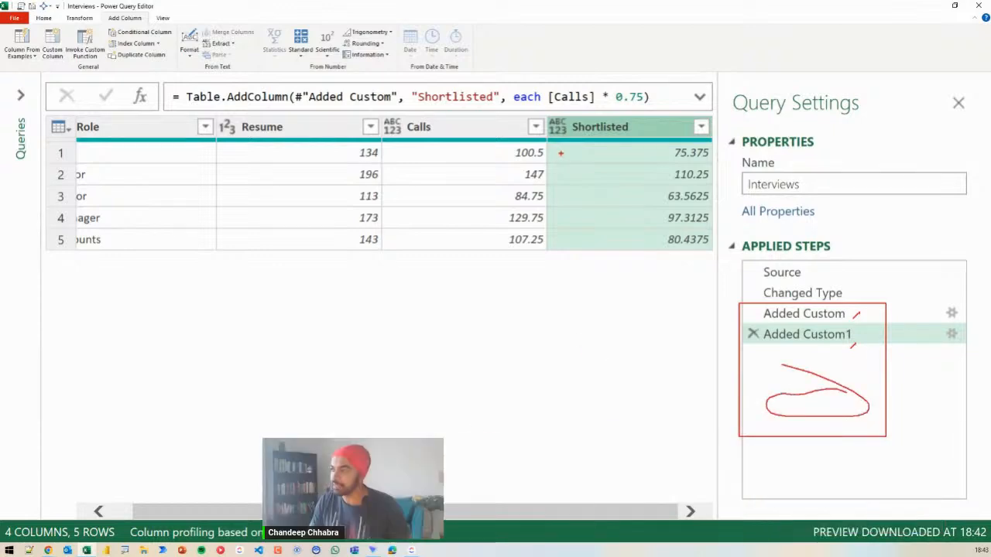
left_click_drag(569, 139, 594, 128)
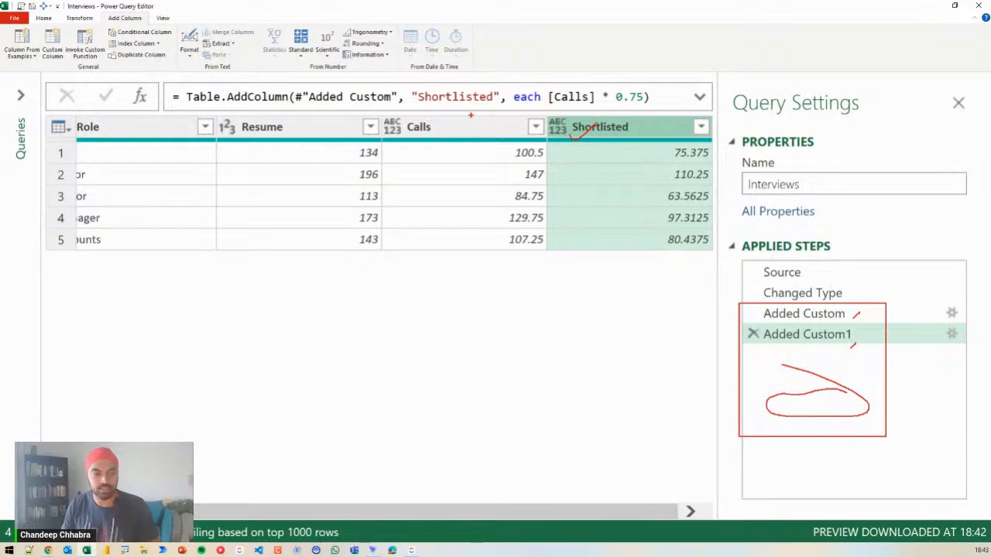
key("Escape")
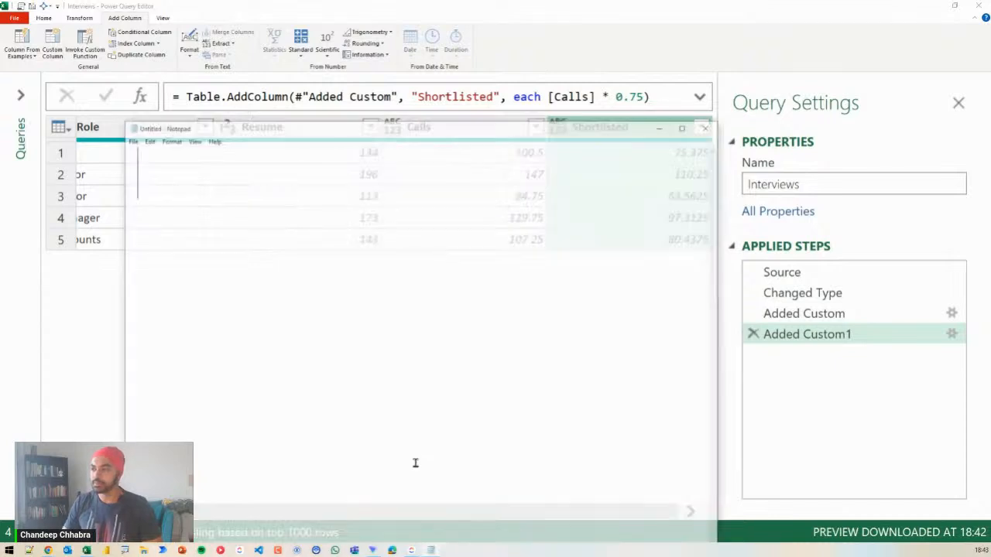
In a blank Notepad note placed below the query table, start an outline with List.Accumulate( and List, as its first argument
left_click_drag(332, 131, 326, 315)
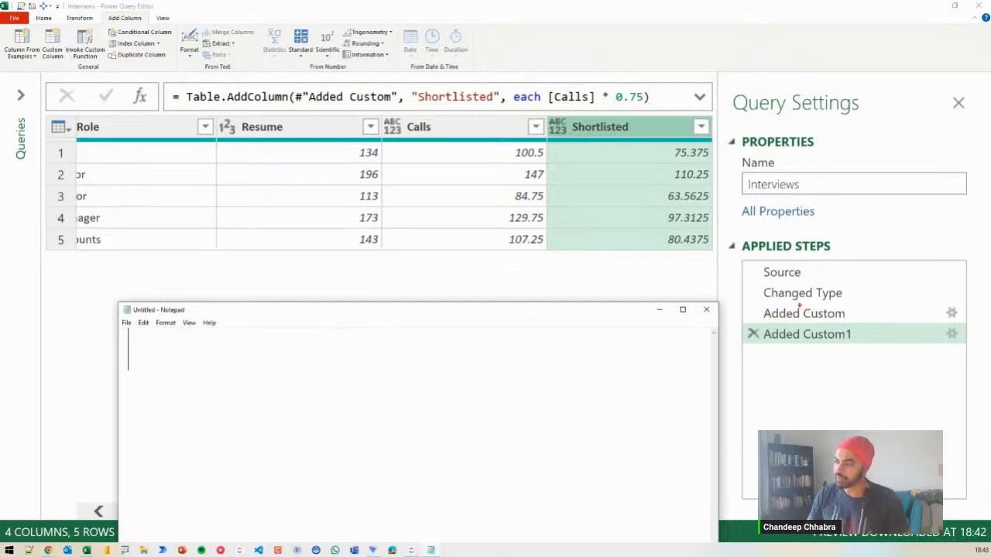
mouse_move(759, 303)
left_mouse_down()
mouse_move(745, 305)
mouse_move(756, 349)
left_mouse_up()
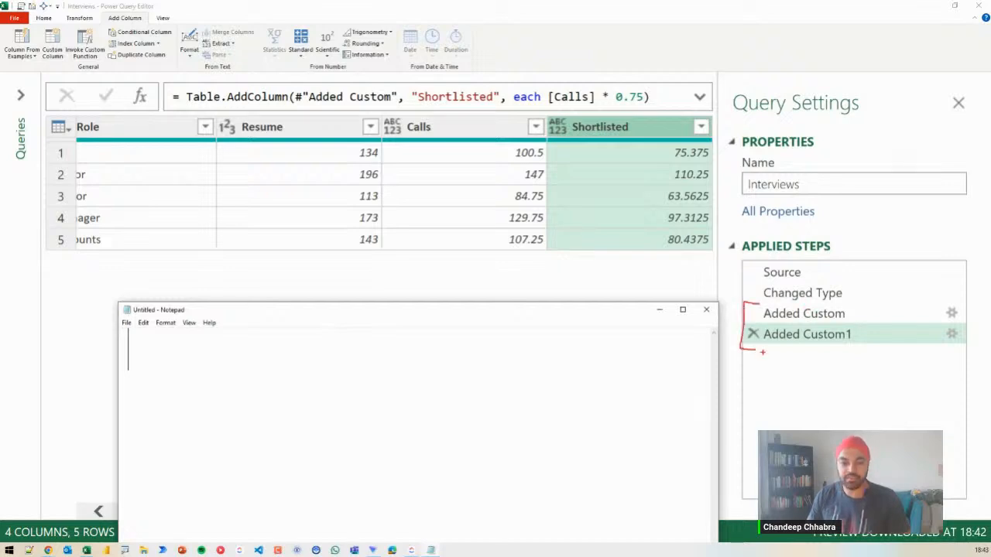
key("Escape")
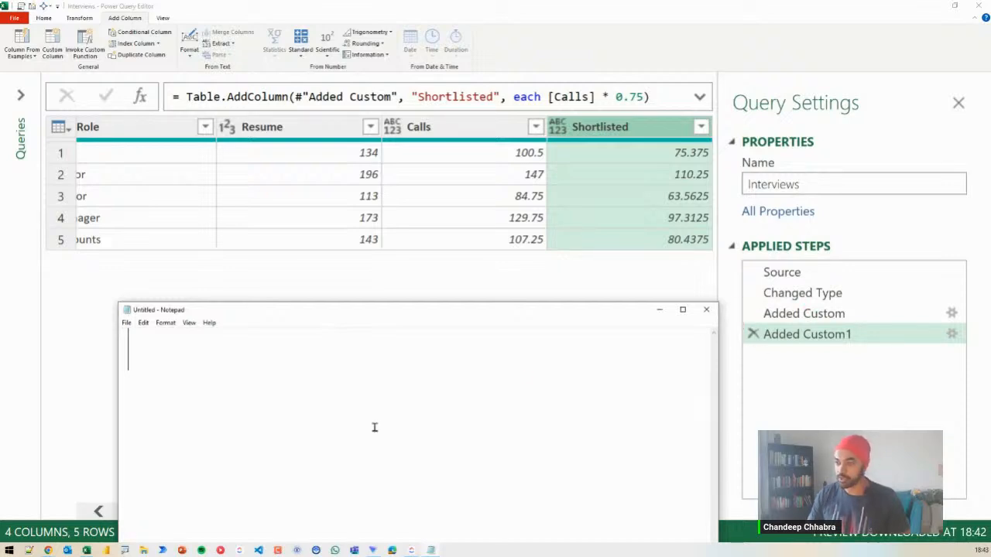
type("=")
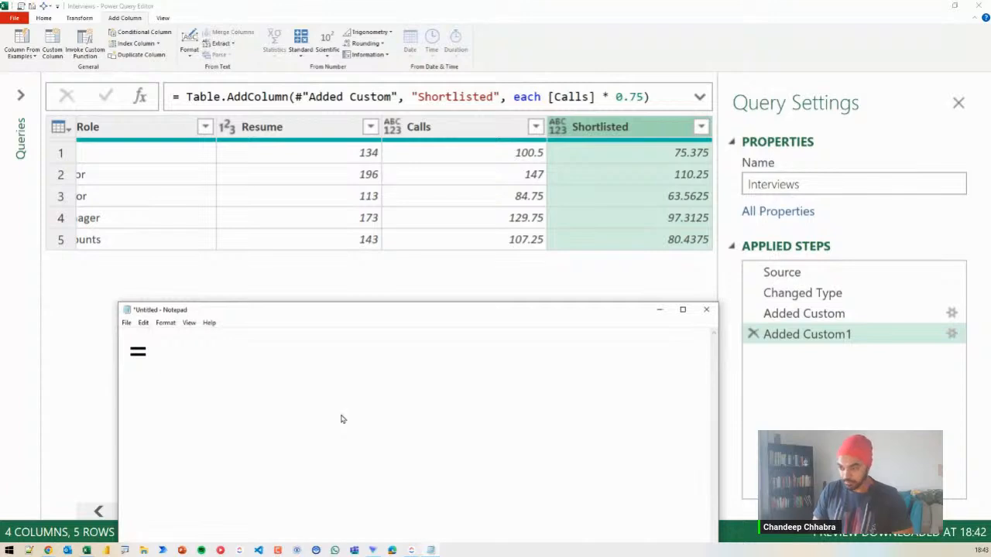
key("BackSpace")
type("List.Accumulate(")
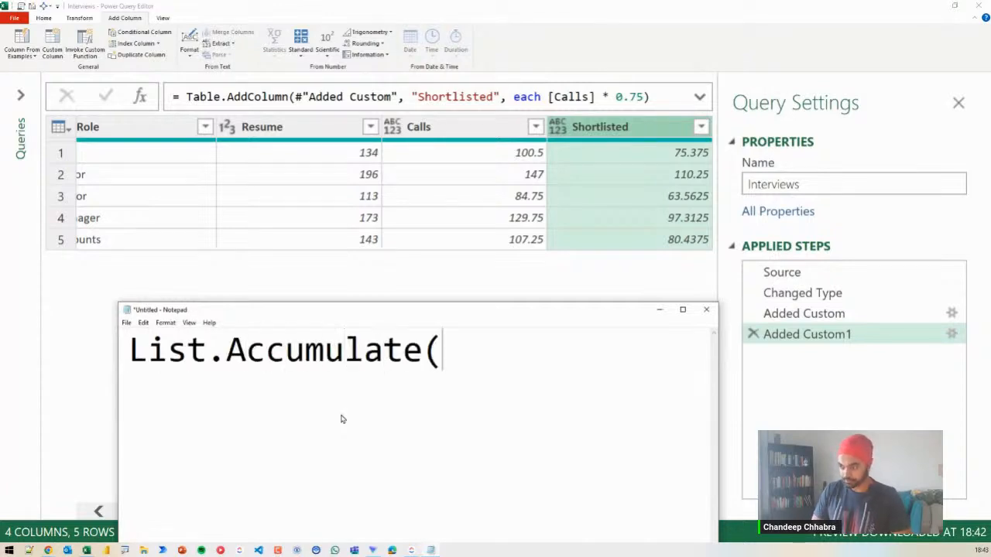
key("Return")
key("Tab")
type("List,")
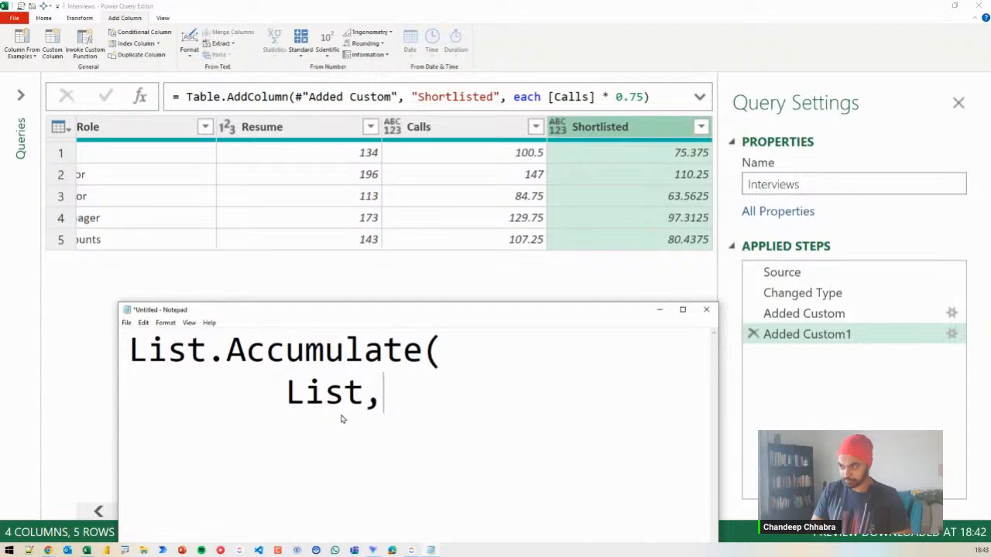
key("Return")
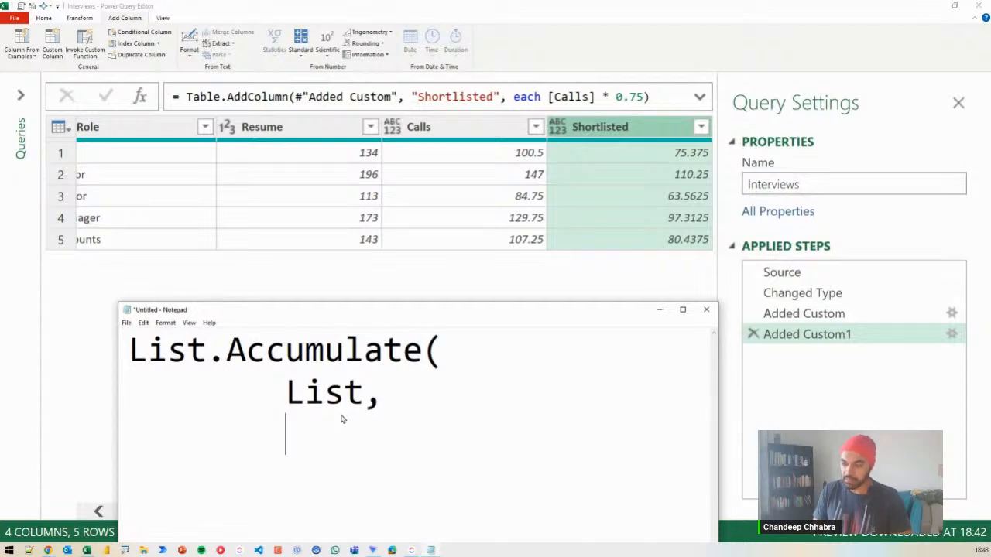
Add startingpoint, as the second argument of the List.Accumulate outline
key("Tab")
type("startingpotin")
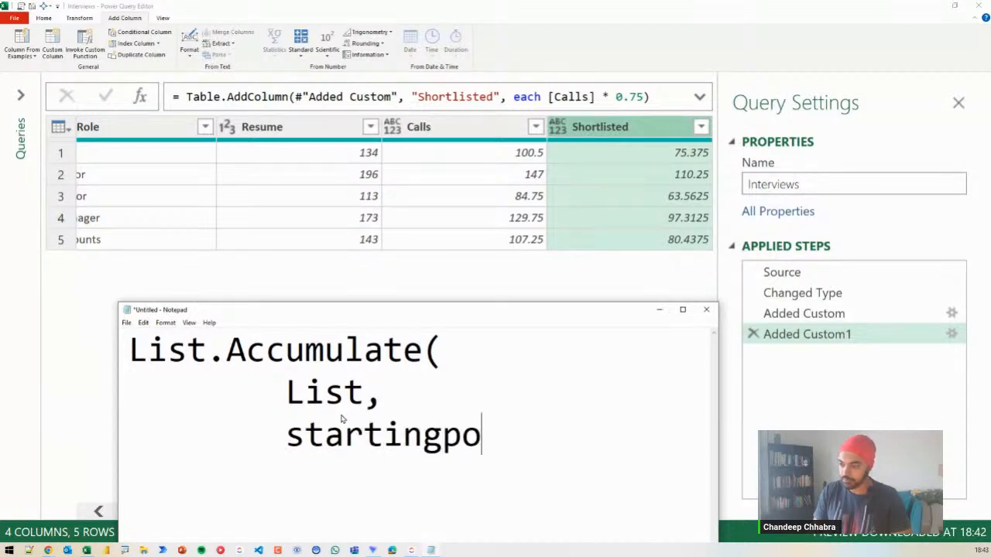
key("BackSpace")
key("BackSpace")
key("BackSpace")
type("int,")
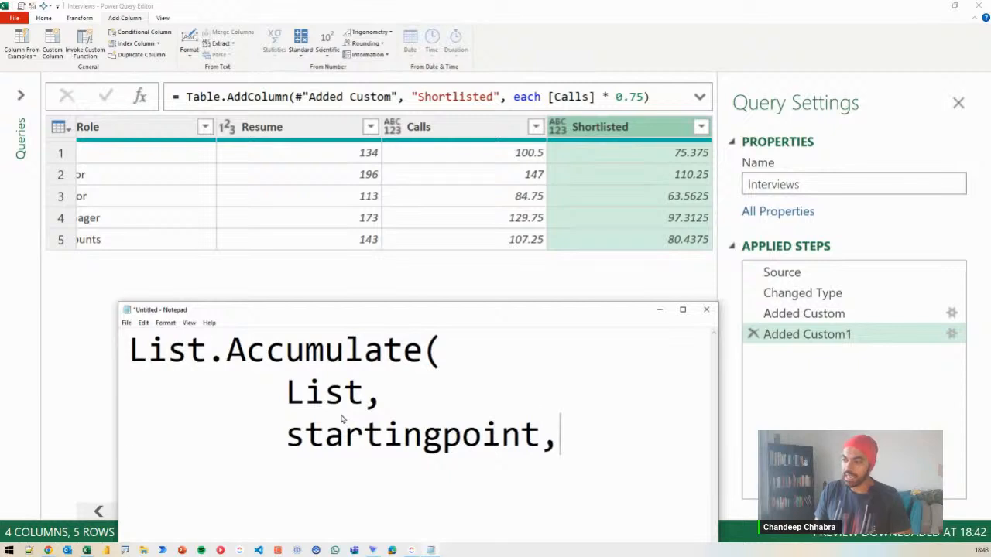
Add (s,c) => fx as the third argument and close the List.Accumulate outline with a parenthesis on its own line
key("Return")
key("Tab")
type("(sc")
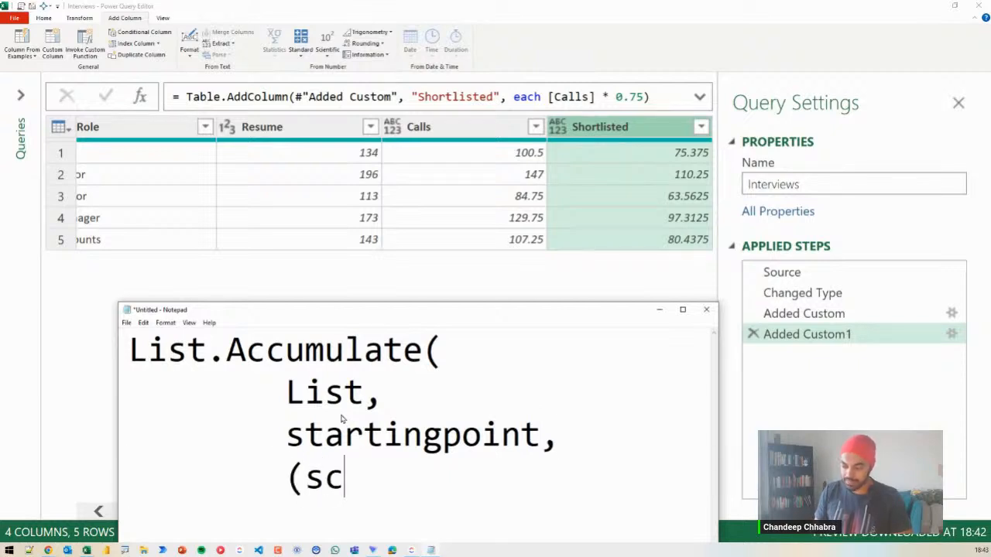
key("BackSpace")
type(",c) =")
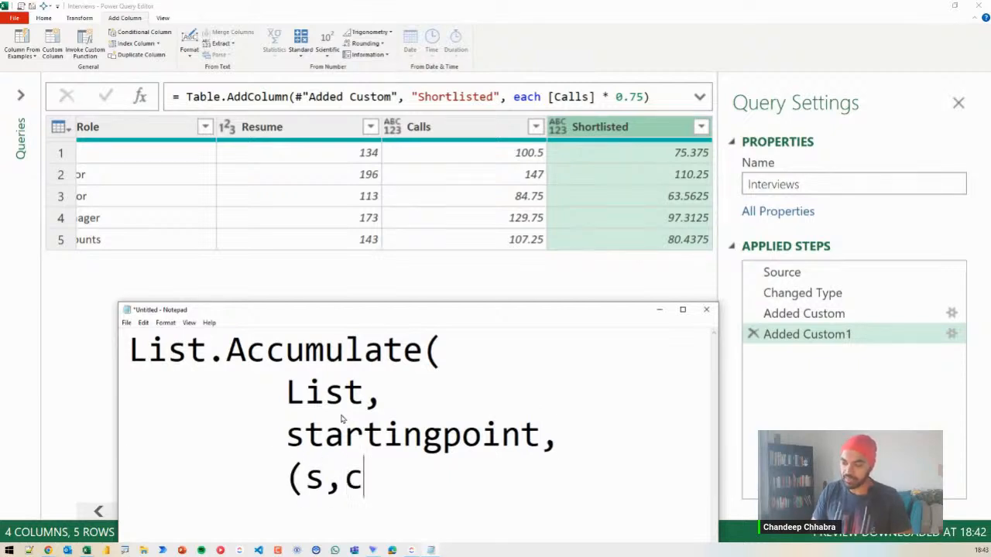
type("> ")
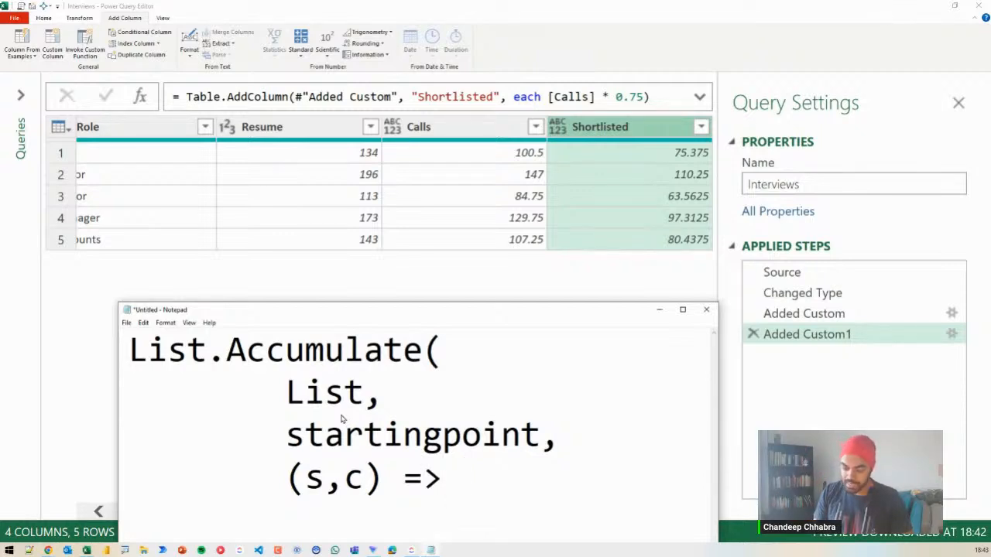
type("fx")
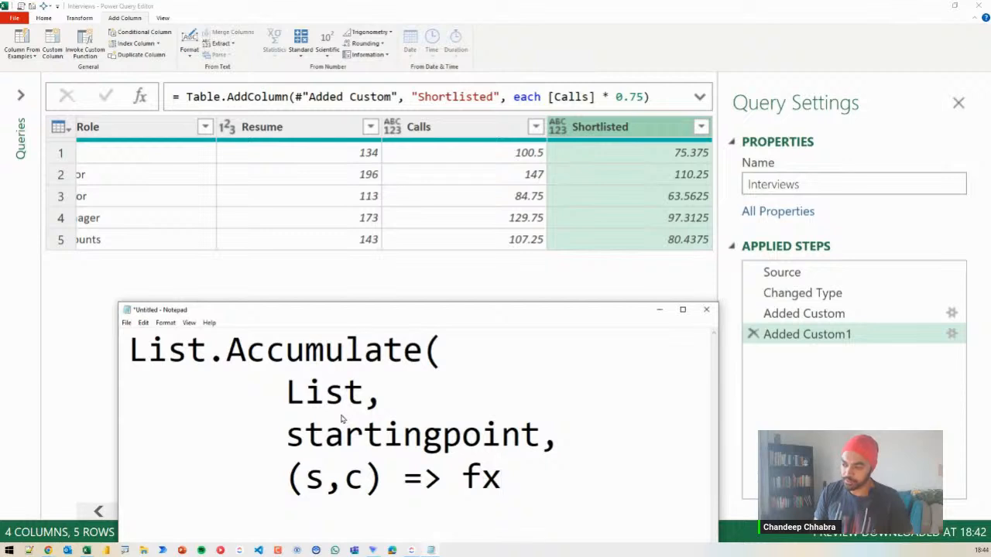
key("Return")
type(")")
scroll(391, 434, "down", 10)
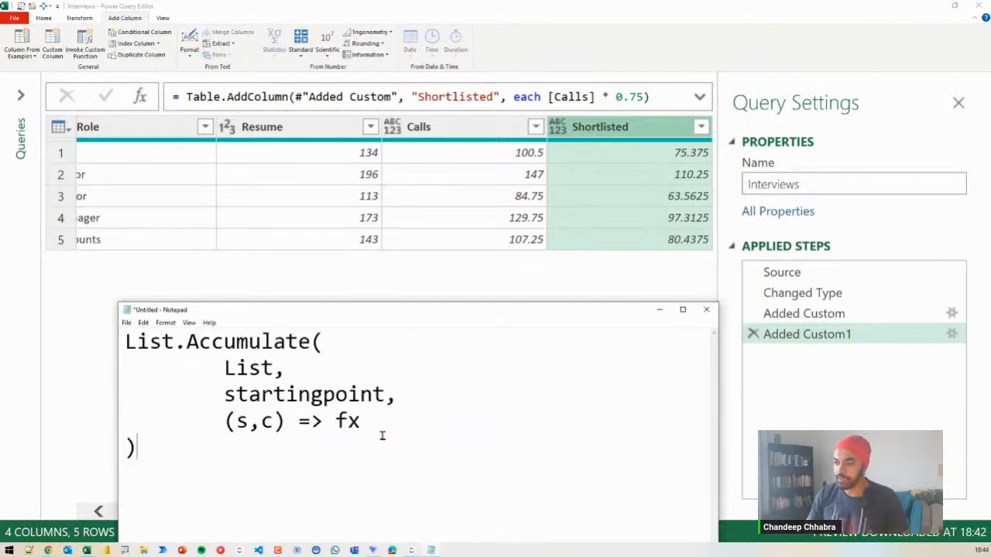
Switch back to the Power Query Editor and delete the Changed Type step from the Interviews query
left_click(347, 283)
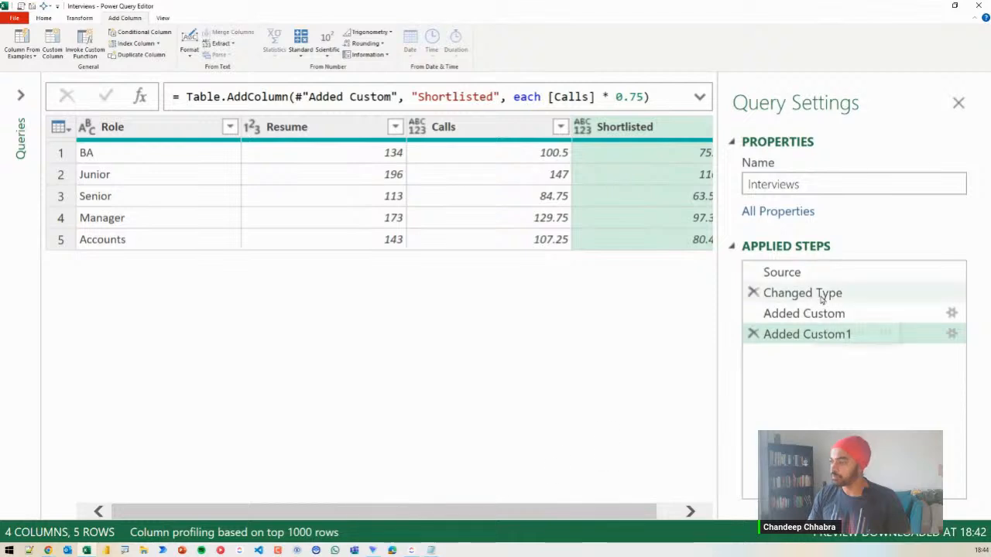
left_click(805, 314)
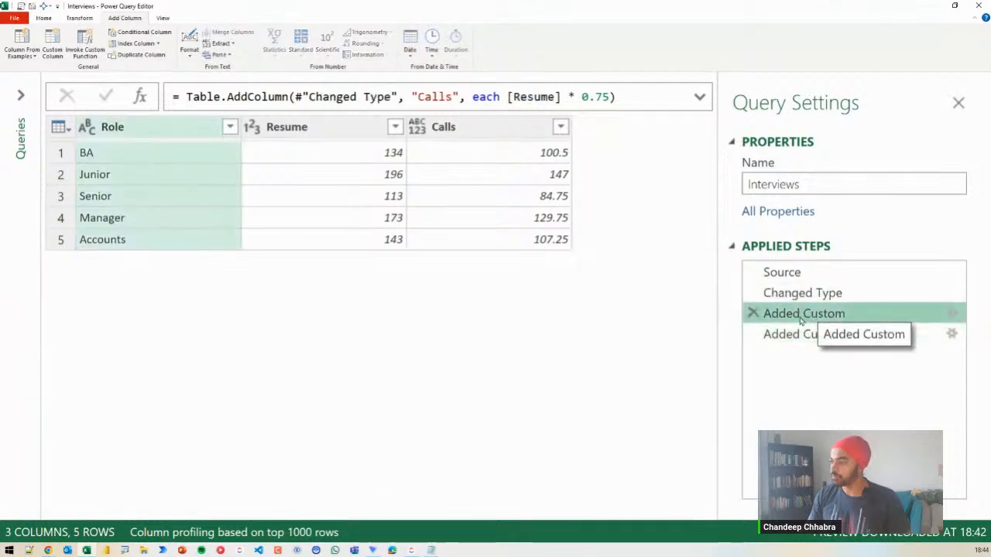
left_click(752, 292)
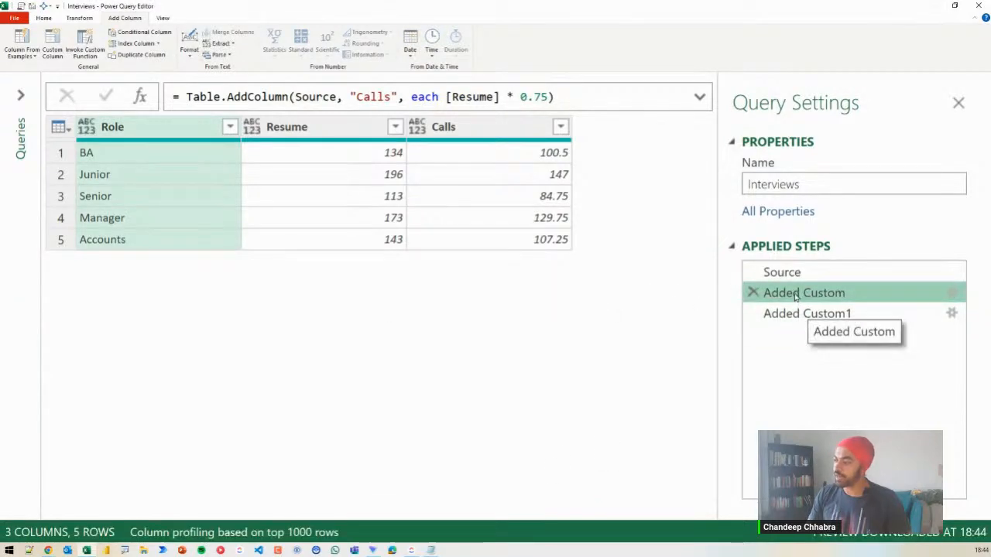
Expand the Calls column's Table.AddColumn formula and examine how it uses the Source table, the Resume column and the 0.75 factor
left_click(699, 98)
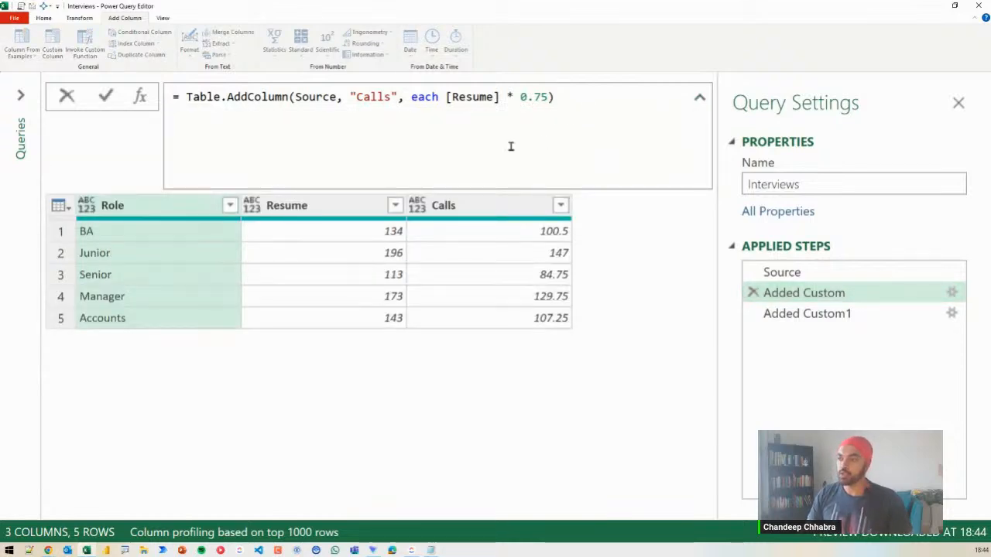
mouse_move(290, 85)
left_mouse_down()
mouse_move(338, 107)
mouse_move(367, 153)
mouse_move(744, 265)
mouse_move(739, 276)
left_mouse_up()
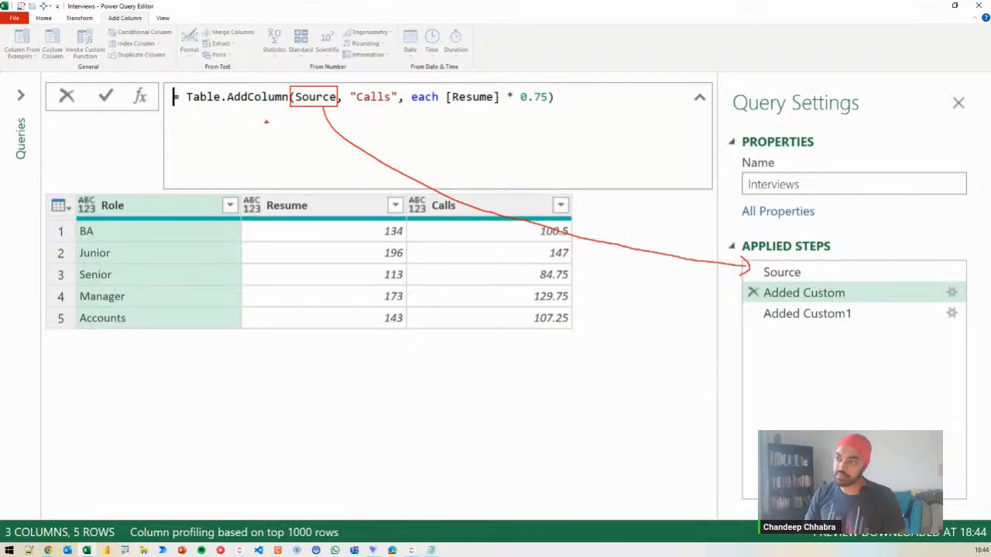
left_click_drag(265, 122, 292, 113)
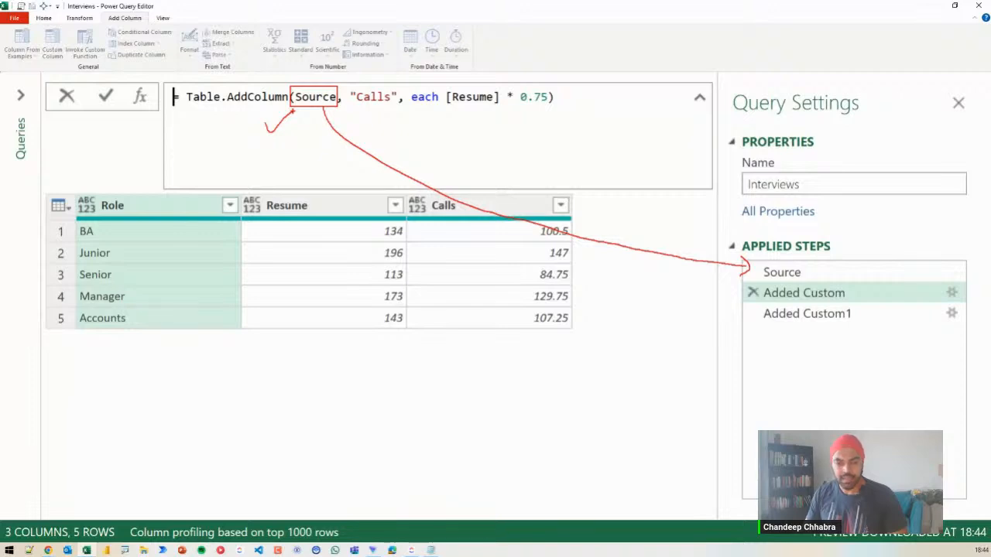
key("Escape")
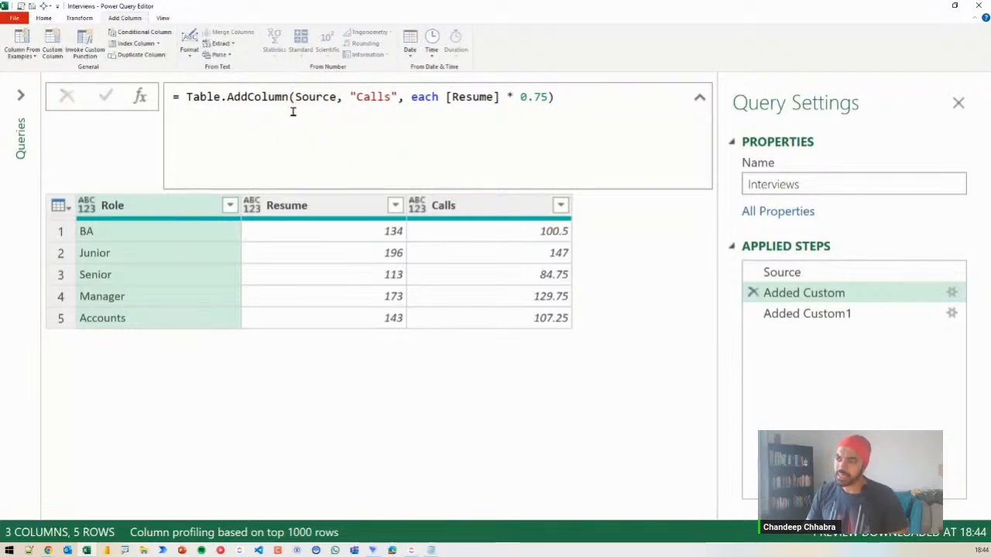
mouse_move(46, 186)
left_mouse_down()
mouse_move(194, 270)
mouse_move(417, 339)
left_mouse_up()
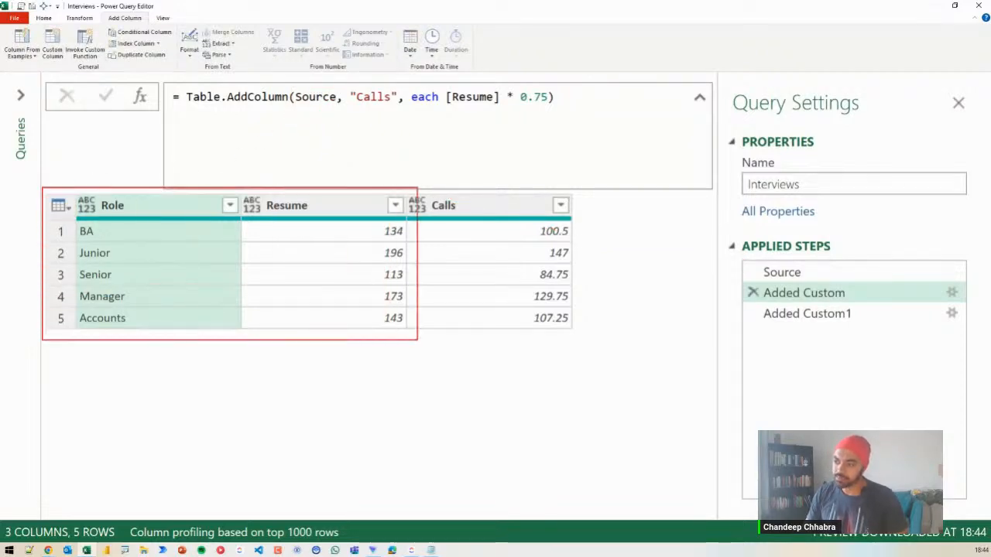
left_click_drag(324, 184, 344, 180)
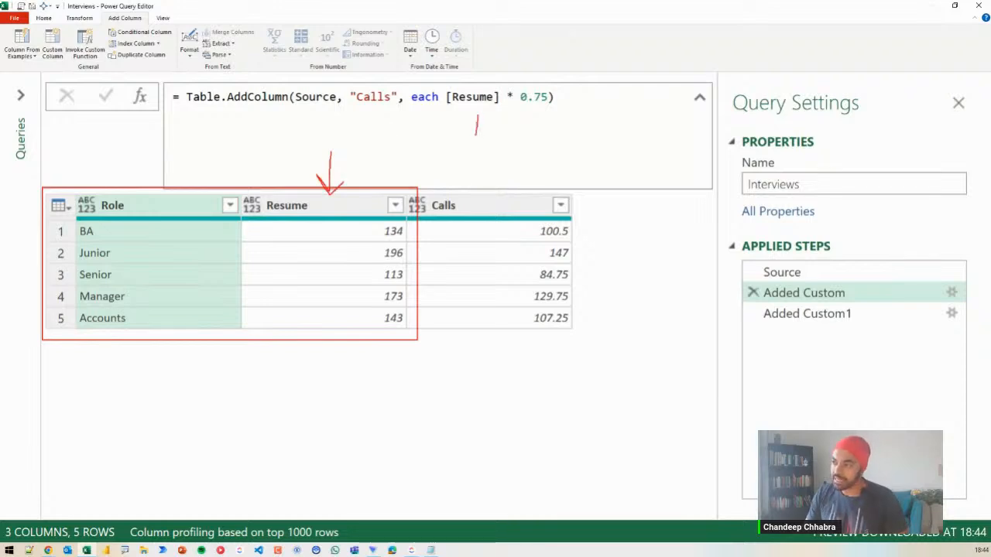
left_click_drag(547, 111, 539, 122)
left_click_drag(546, 110, 557, 123)
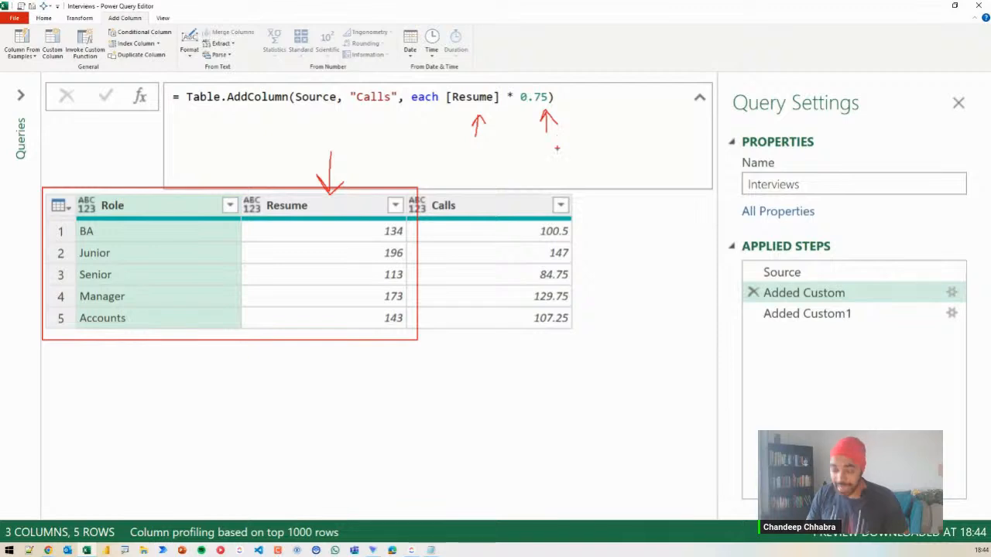
mouse_move(476, 200)
left_mouse_down()
mouse_move(454, 197)
mouse_move(479, 203)
left_mouse_up()
key("Escape")
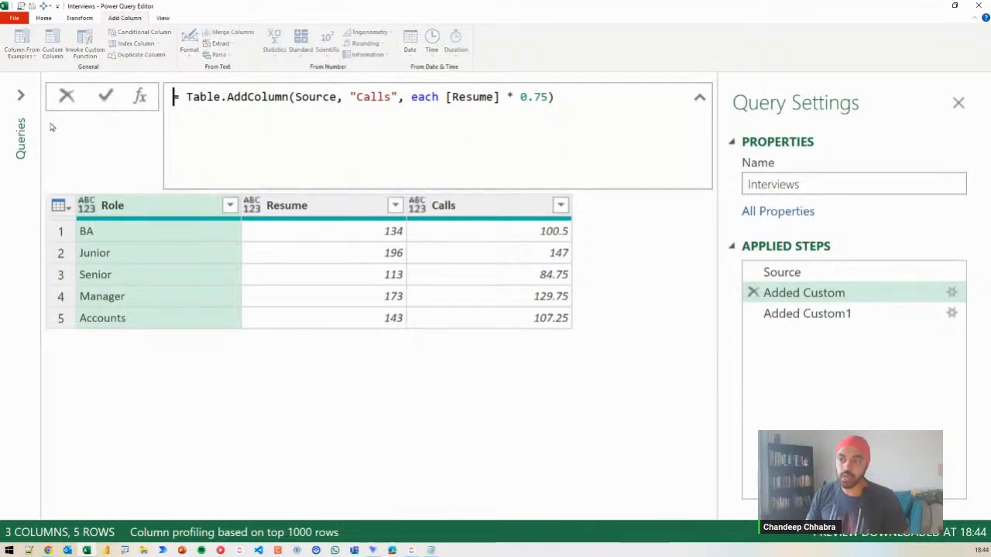
Check the round names in the Rounds query as candidates for the new column names
left_click(21, 94)
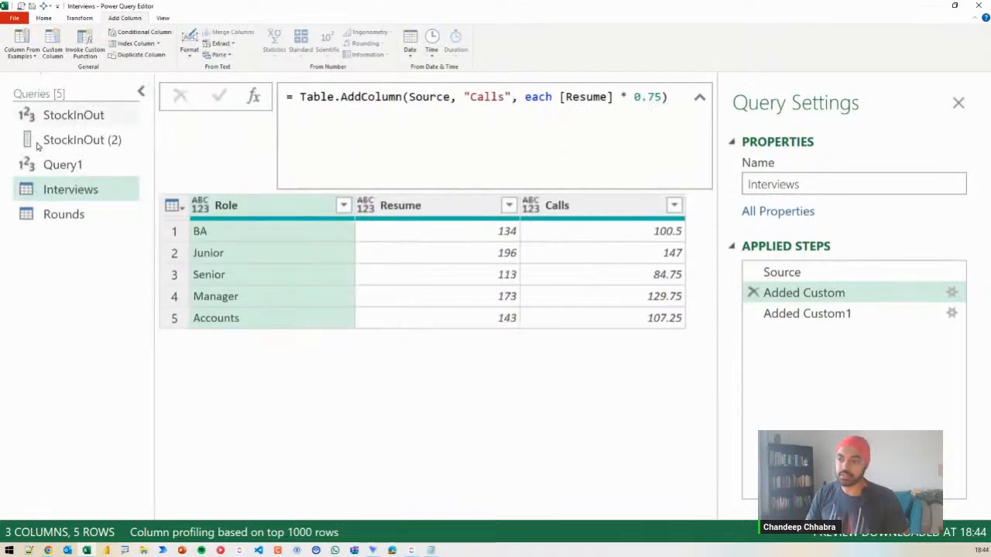
left_click(60, 214)
mouse_move(231, 226)
left_mouse_down()
mouse_move(189, 225)
mouse_move(220, 243)
mouse_move(226, 221)
left_mouse_up()
key("Escape")
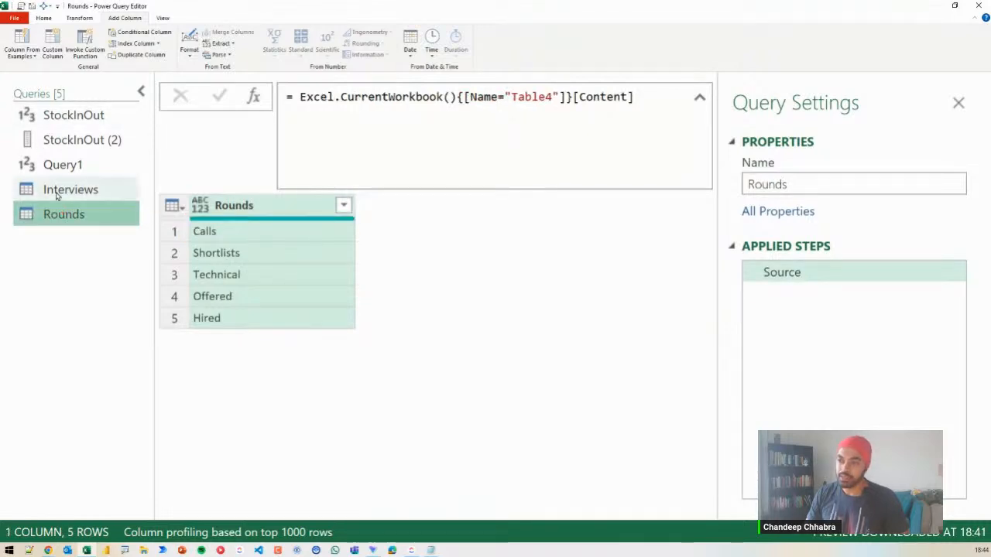
Trace the Interviews query's Shortlisted formula: its table argument to the Added Custom step and its column name to the Rounds query
left_click(57, 193)
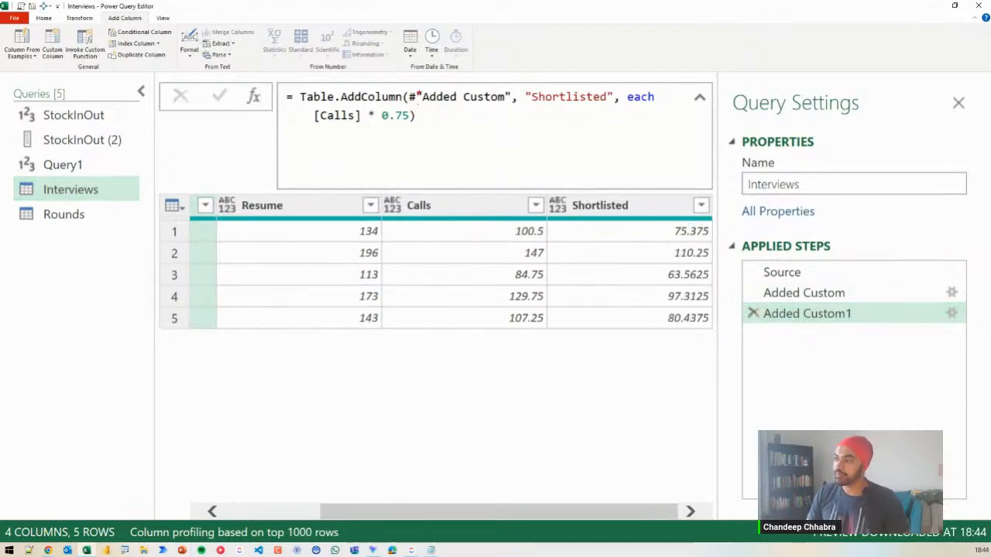
left_click_drag(405, 86, 512, 106)
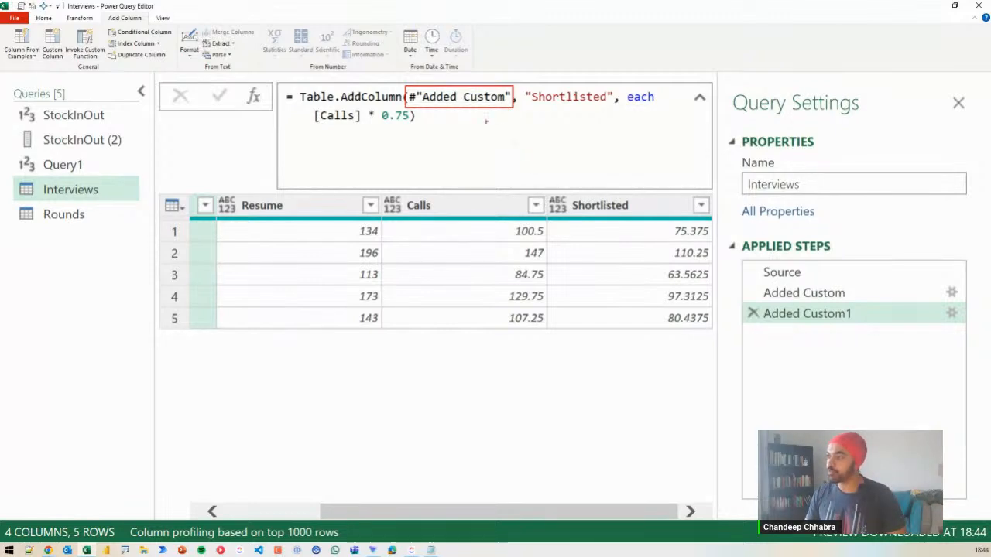
mouse_move(445, 106)
left_mouse_down()
mouse_move(485, 165)
mouse_move(680, 272)
mouse_move(756, 294)
mouse_move(748, 302)
left_mouse_up()
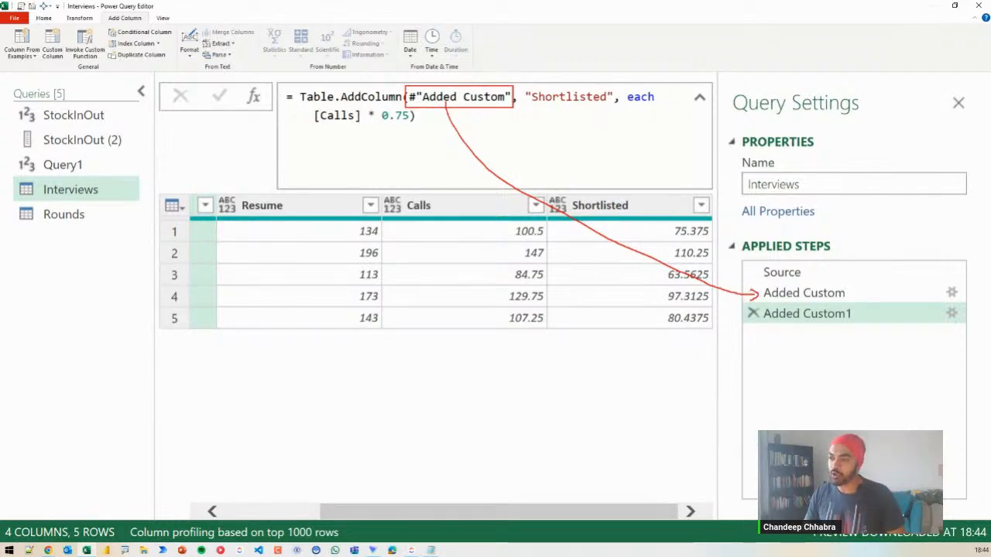
left_click_drag(140, 183, 542, 343)
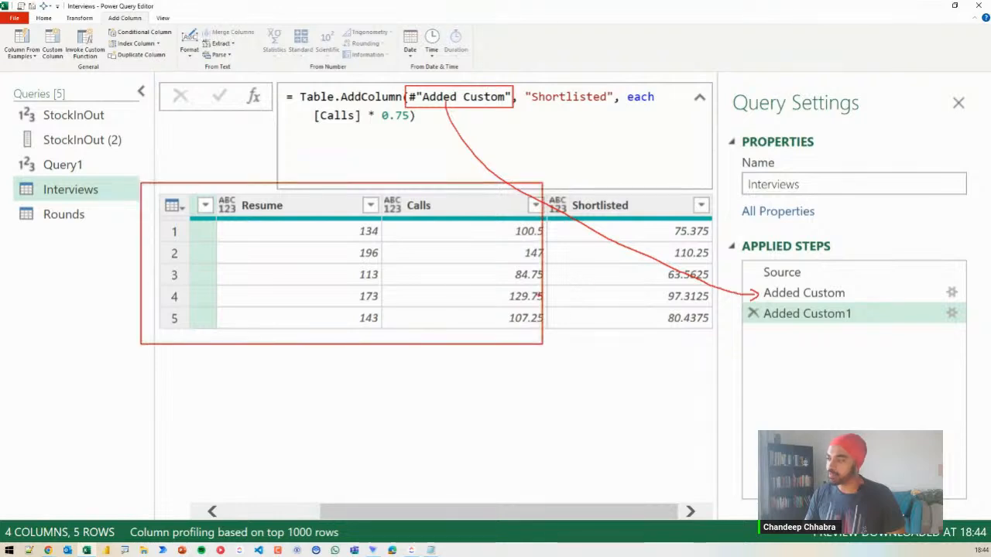
left_click_drag(554, 294, 737, 284)
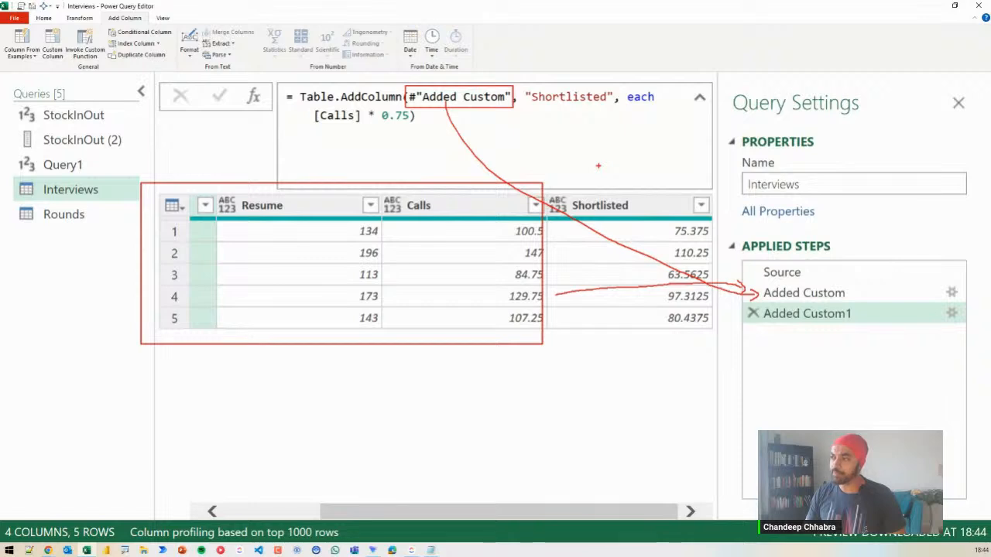
key("Escape")
key("ctrl+2")
left_click_drag(575, 111, 575, 130)
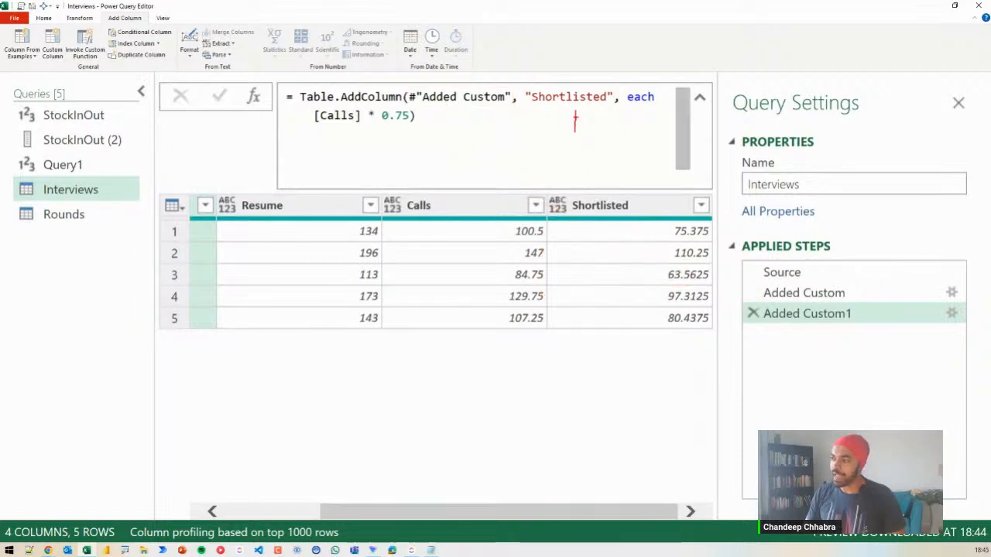
mouse_move(608, 80)
left_mouse_down()
mouse_move(539, 85)
mouse_move(584, 118)
mouse_move(624, 87)
left_mouse_up()
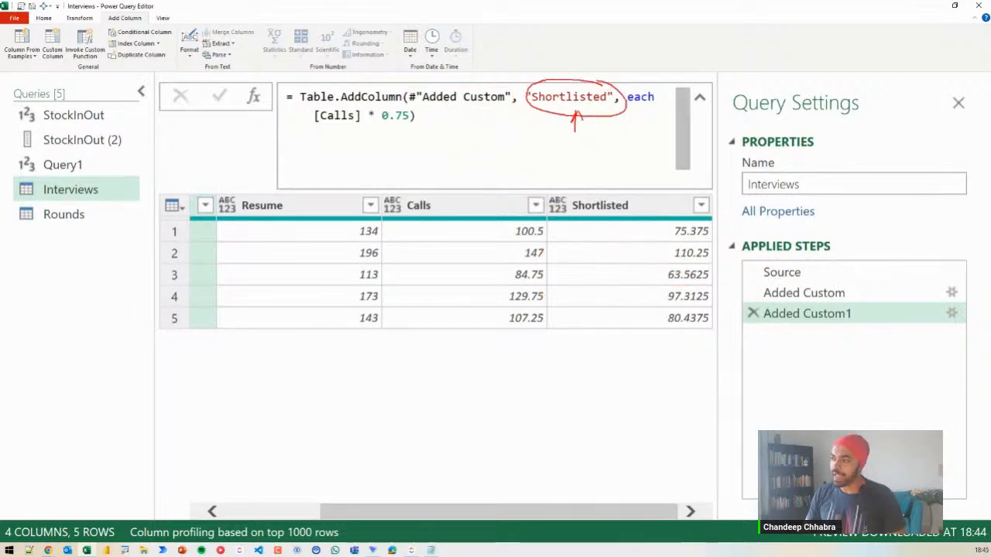
mouse_move(543, 111)
left_mouse_down()
mouse_move(255, 192)
mouse_move(105, 214)
left_mouse_up()
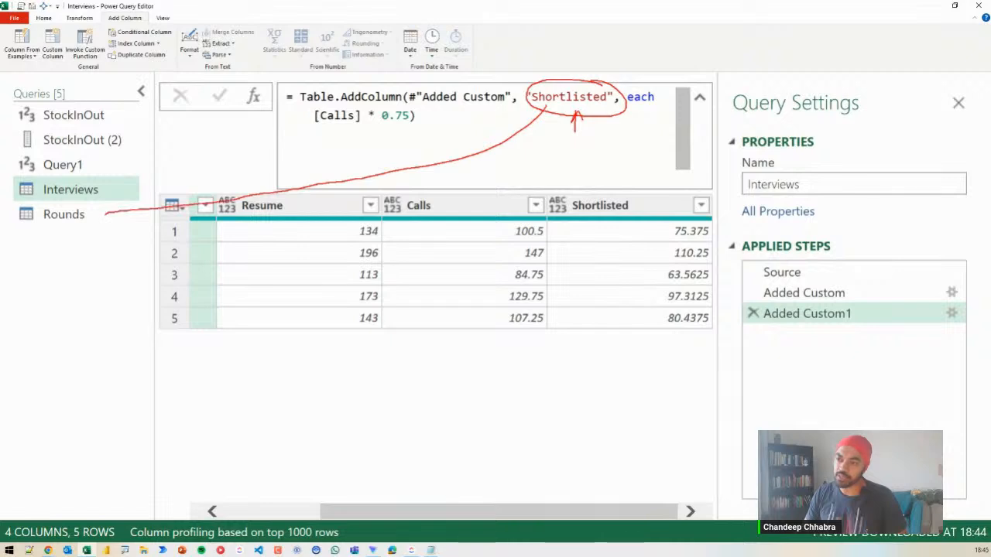
Match the Shortlisted column name to the Shortlists row in Rounds and examine the Interviews table and 0.75 factor that its formula uses
left_click(80, 223)
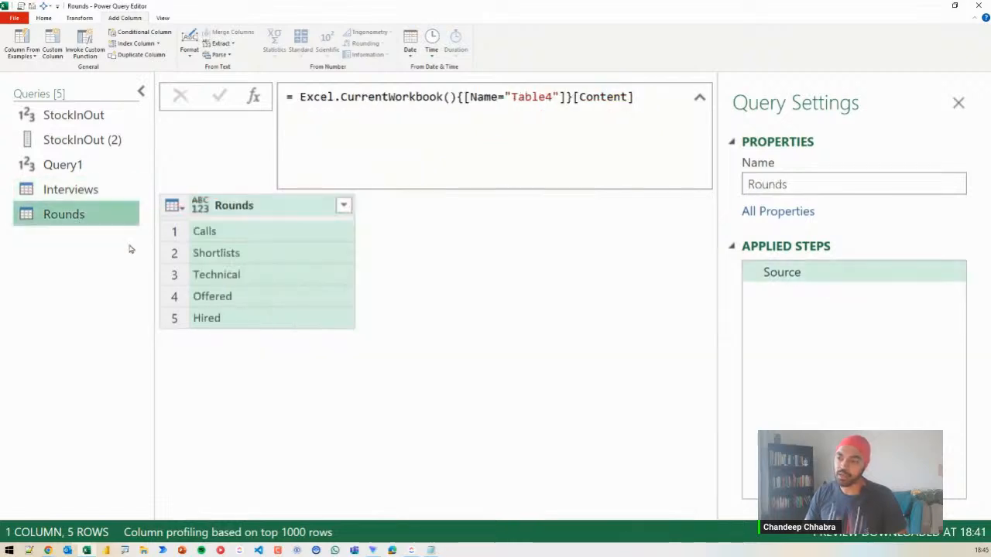
mouse_move(189, 249)
left_mouse_down()
mouse_move(264, 259)
mouse_move(218, 247)
left_mouse_up()
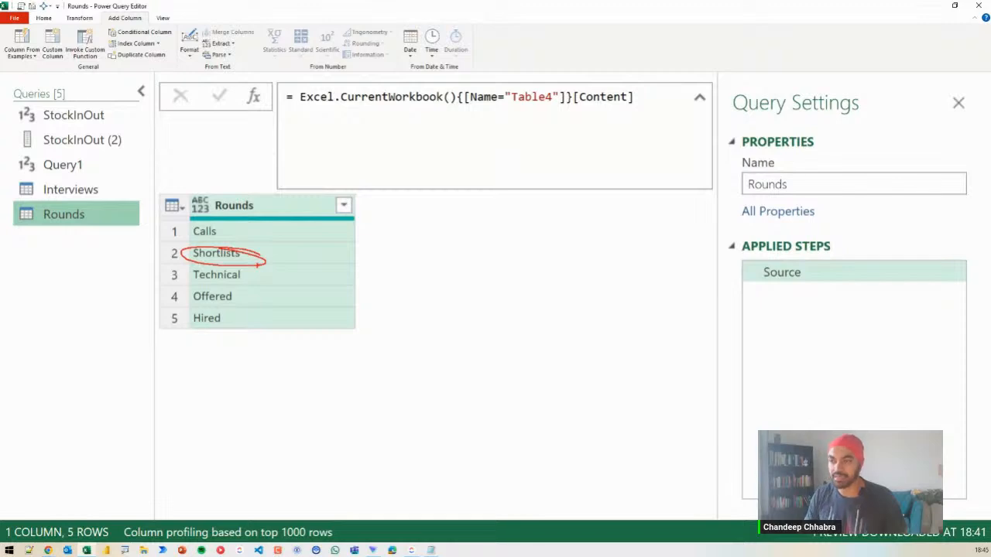
left_click(98, 198)
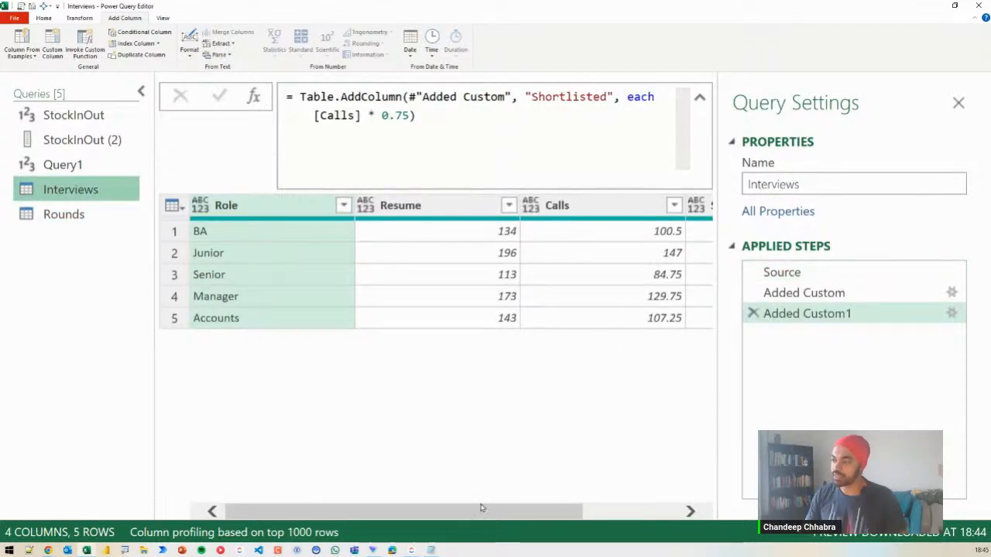
left_click_drag(482, 511, 597, 524)
mouse_move(639, 195)
left_mouse_down()
mouse_move(532, 207)
mouse_move(534, 185)
left_mouse_up()
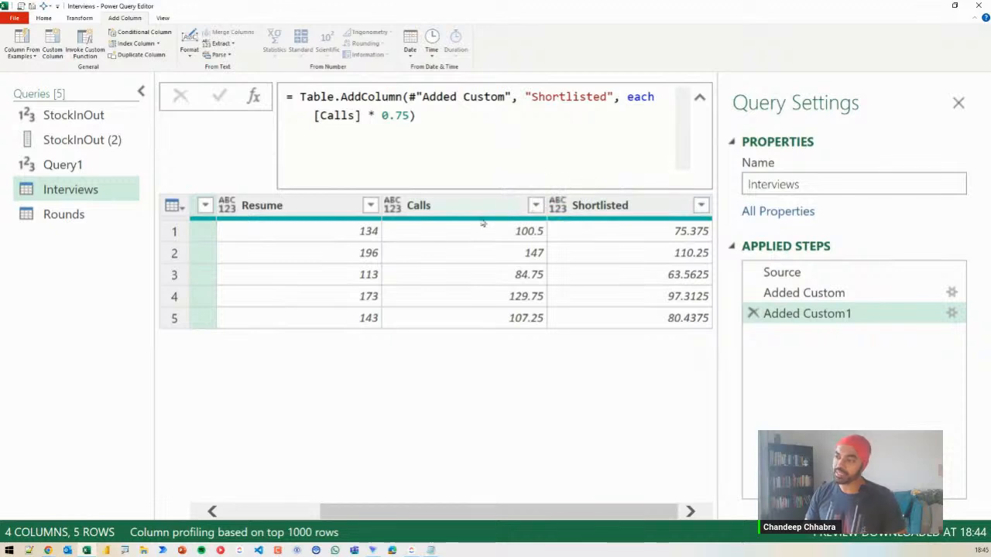
left_click_drag(128, 191, 592, 338)
left_click_drag(453, 149, 447, 189)
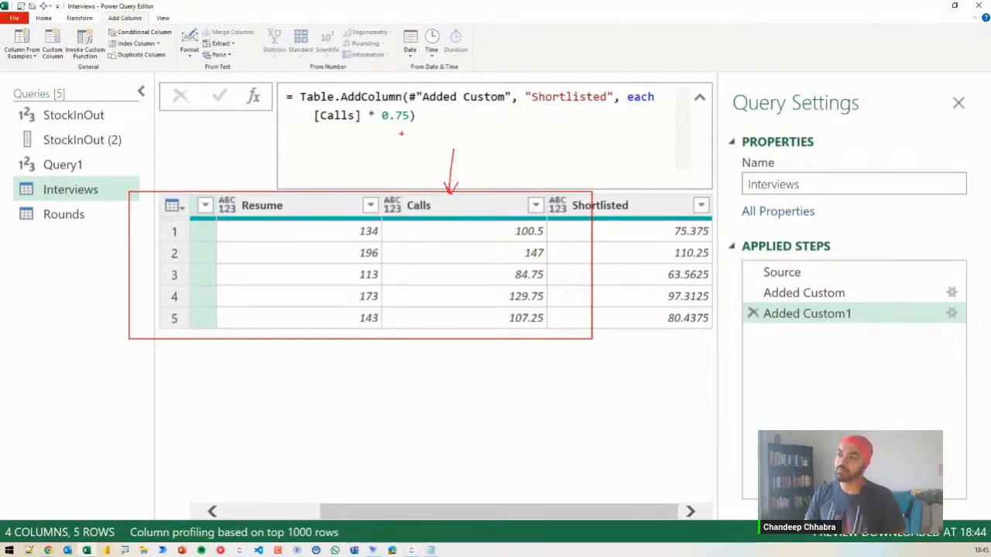
left_click_drag(403, 154, 403, 131)
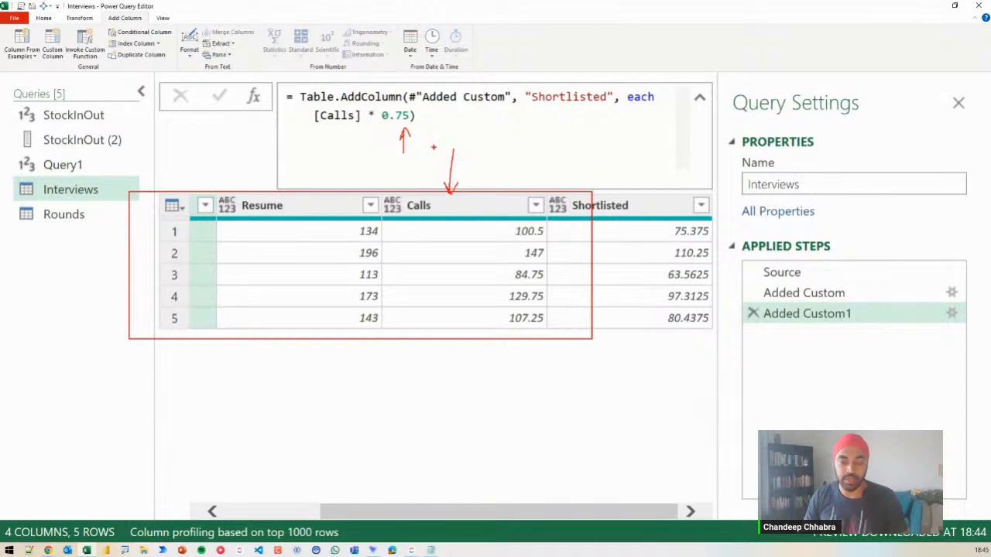
key("Escape")
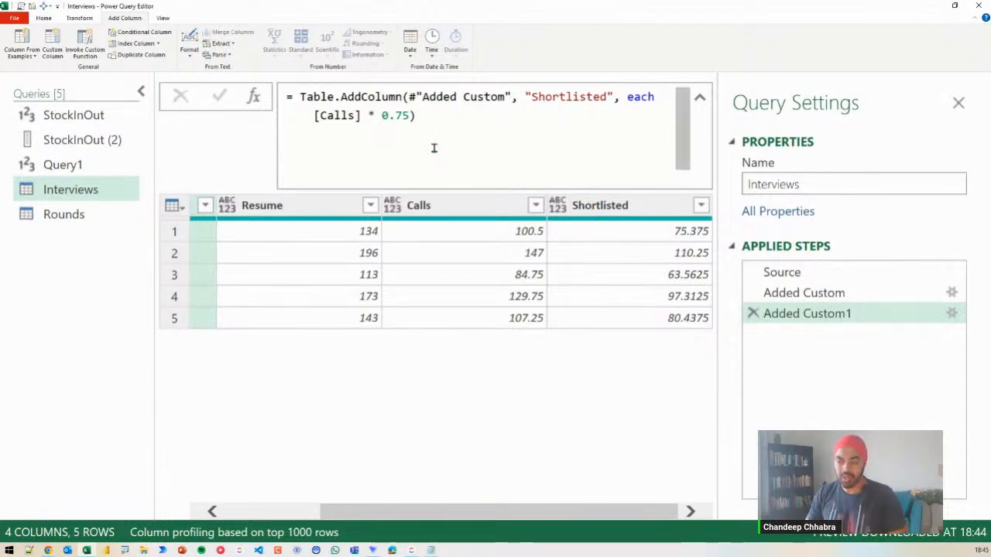
Go through the round names in the Rounds query, Calls through Hired, as the items to loop over
left_click(83, 219)
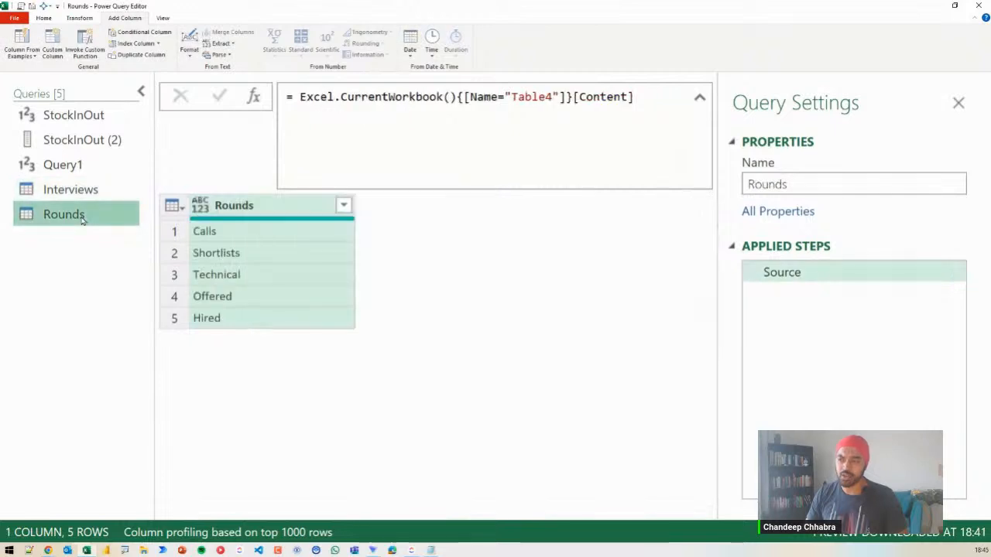
mouse_move(191, 238)
left_mouse_down()
mouse_move(178, 232)
mouse_move(200, 247)
left_mouse_up()
left_click_drag(185, 269, 203, 312)
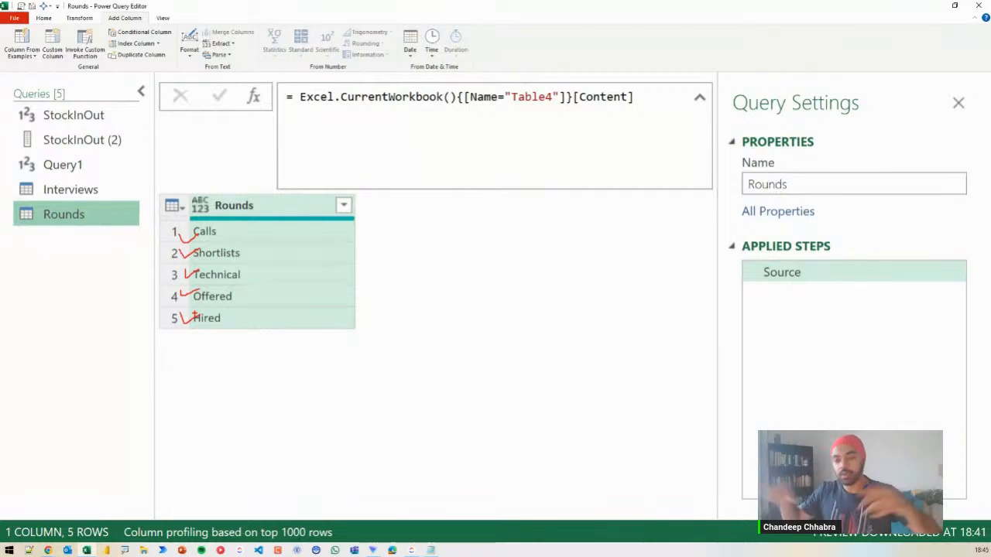
key("Escape")
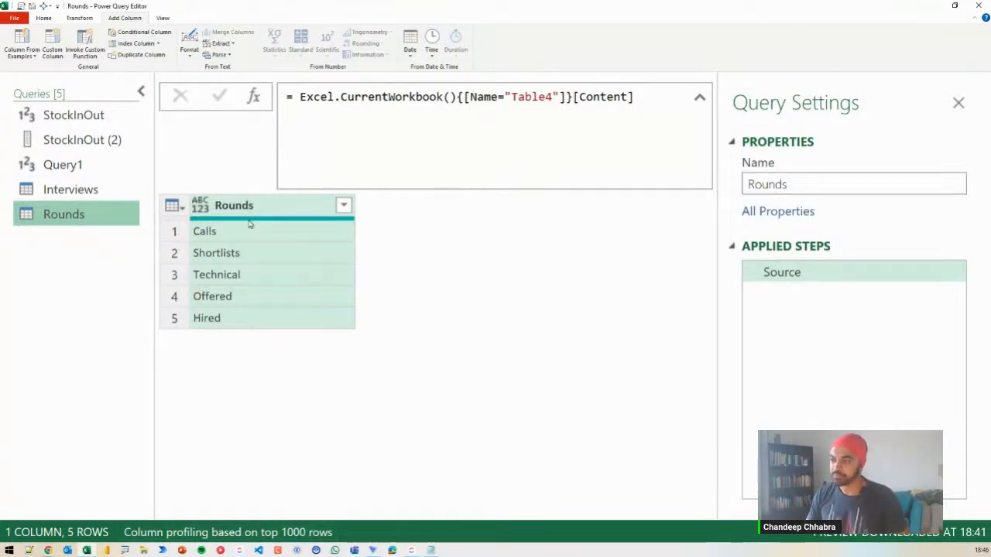
Return to the Interviews query, switch to the List.Accumulate template in Notepad and trace its List argument to the Rounds query
left_click(87, 194)
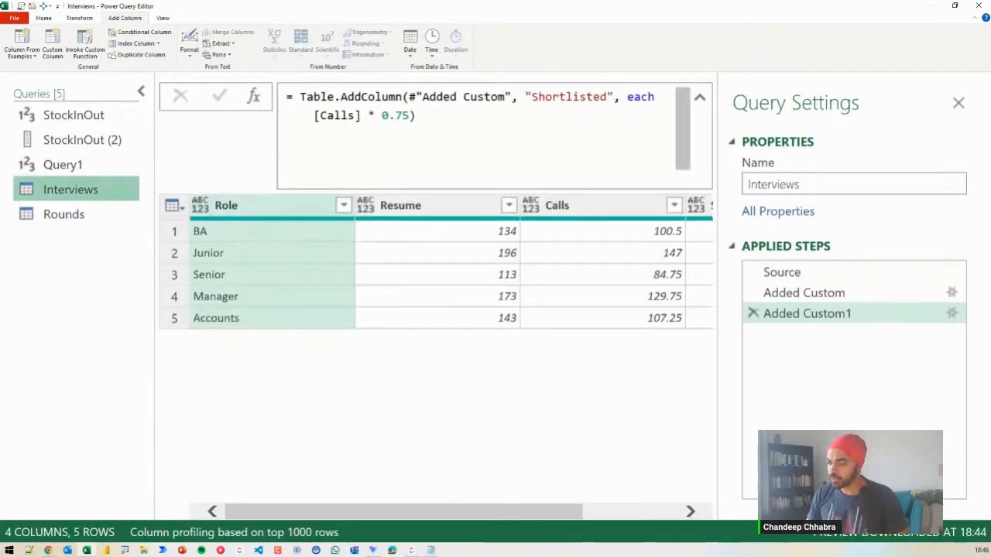
left_click(411, 550)
left_click_drag(429, 318, 463, 369)
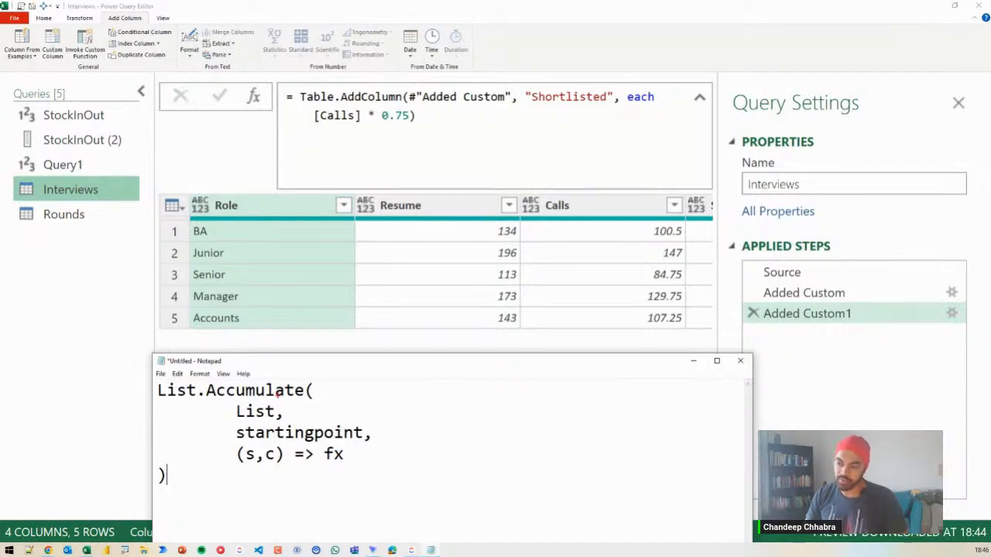
mouse_move(228, 401)
left_mouse_down()
mouse_move(282, 424)
mouse_move(107, 326)
mouse_move(76, 231)
left_mouse_up()
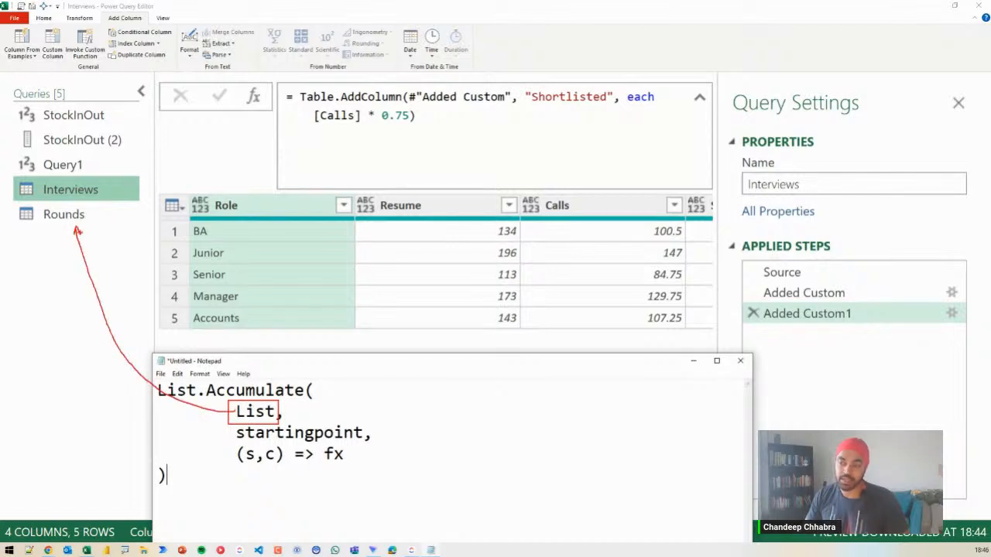
key("Escape")
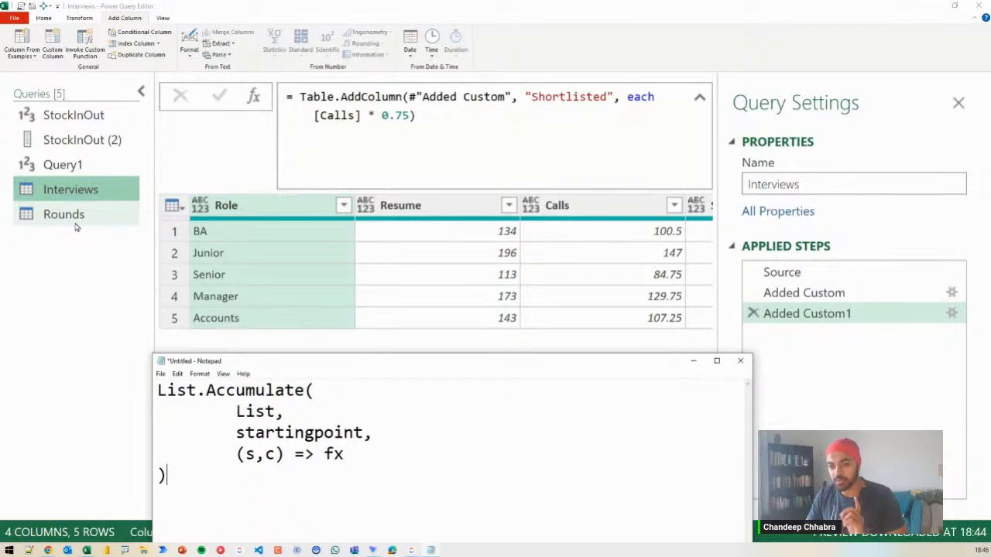
Examine the Rounds query's table structure and the Rounds column whose values are needed as a list
left_click(76, 227)
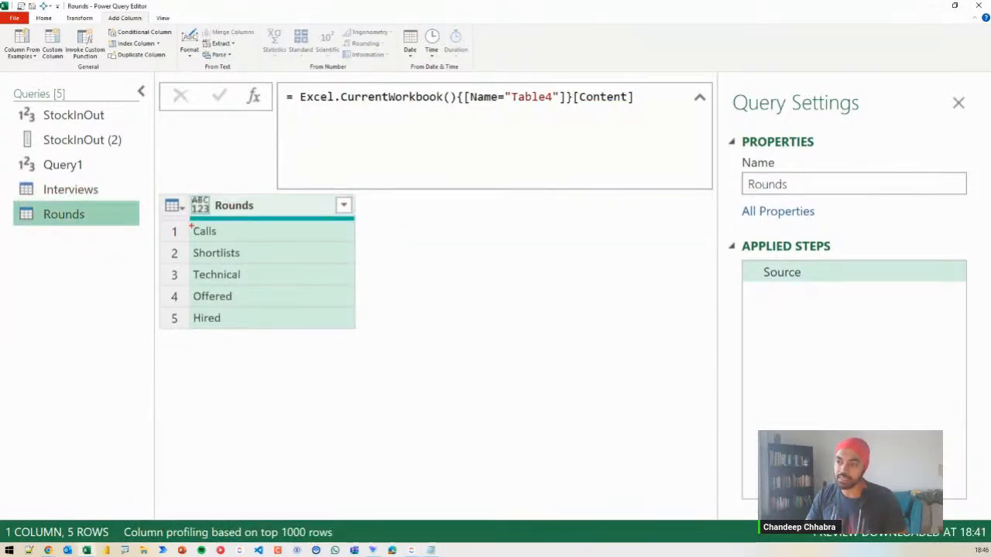
left_click_drag(192, 223, 243, 314)
mouse_move(178, 188)
left_mouse_down()
mouse_move(195, 215)
mouse_move(171, 190)
left_mouse_up()
left_click_drag(265, 176, 265, 207)
mouse_move(258, 194)
left_mouse_down()
mouse_move(264, 207)
mouse_move(273, 198)
left_mouse_up()
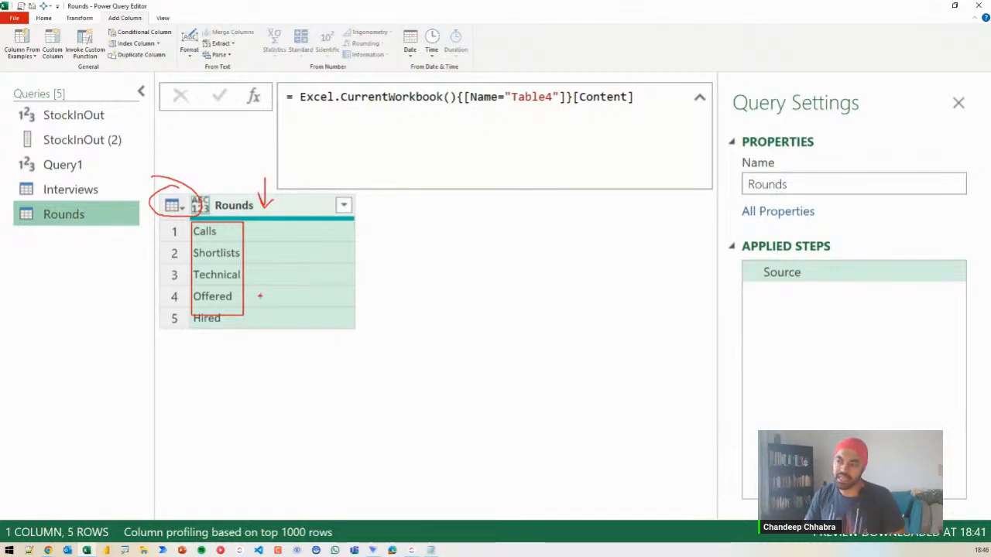
left_click_drag(257, 282, 291, 261)
mouse_move(236, 236)
left_mouse_down()
mouse_move(248, 229)
mouse_move(264, 267)
left_mouse_up()
left_click_drag(240, 300, 256, 291)
left_click_drag(243, 313, 265, 306)
left_click_drag(240, 227, 249, 350)
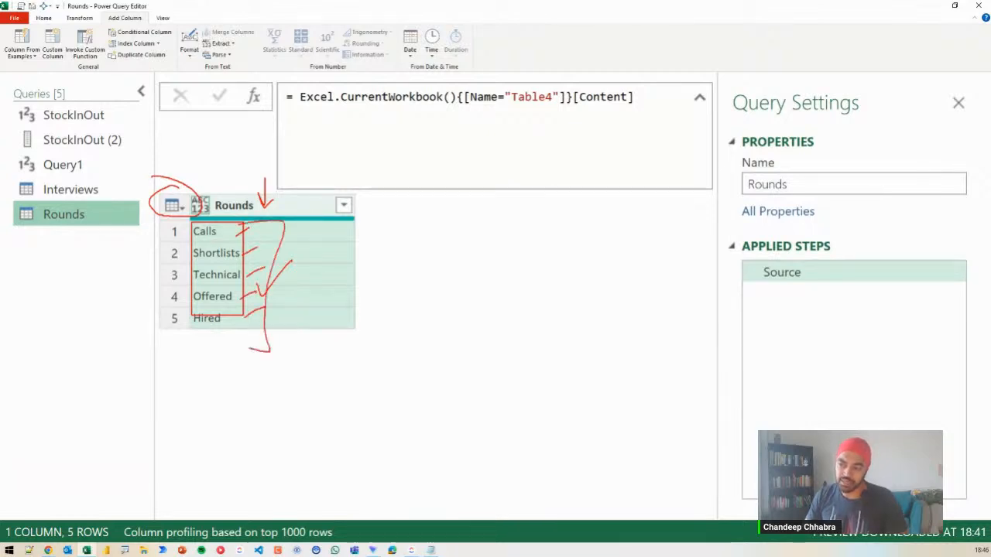
key("Escape")
Switch to the Notepad template and trace its List argument to the values in the Rounds column
key("alt+Tab")
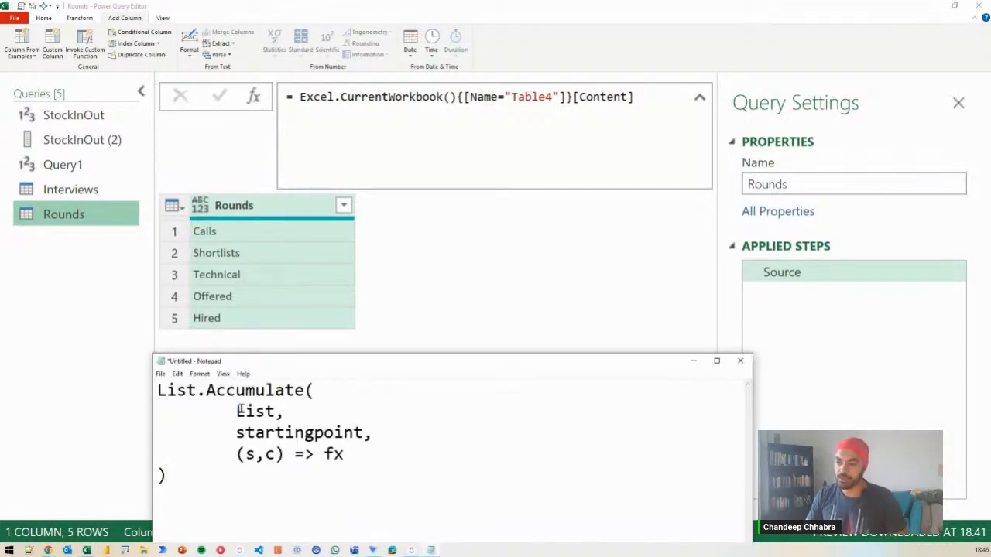
mouse_move(225, 400)
left_mouse_down()
mouse_move(293, 423)
mouse_move(334, 340)
mouse_move(324, 313)
mouse_move(337, 320)
left_mouse_up()
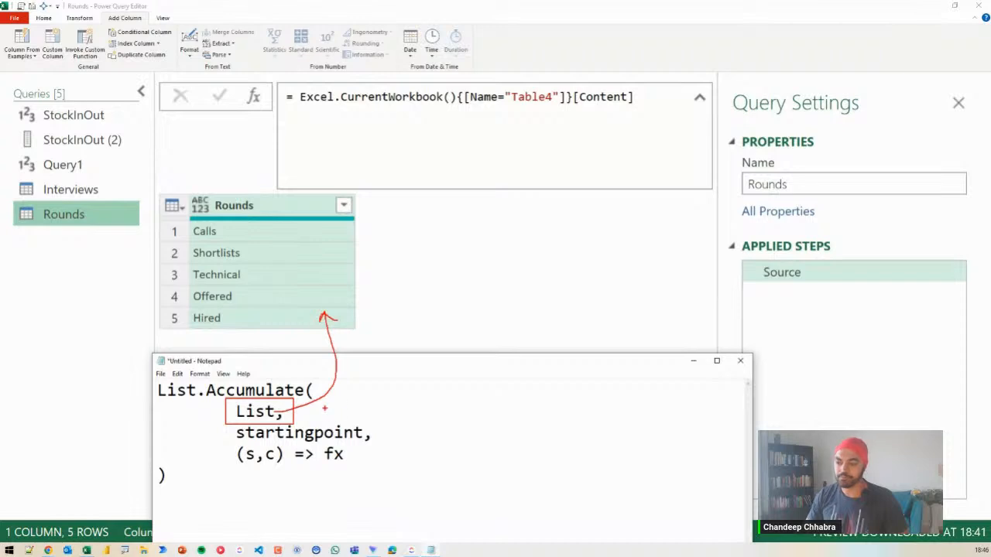
key("Escape")
Examine the Interviews query's Source table and trace the template's startingpoint argument in Notepad to that Source step
left_click_drag(237, 433, 364, 434)
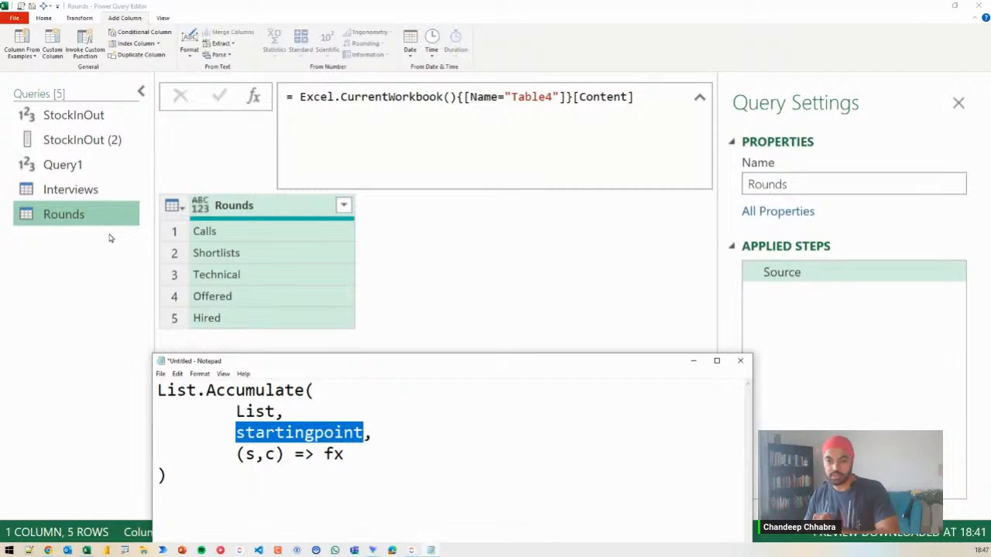
left_click(93, 190)
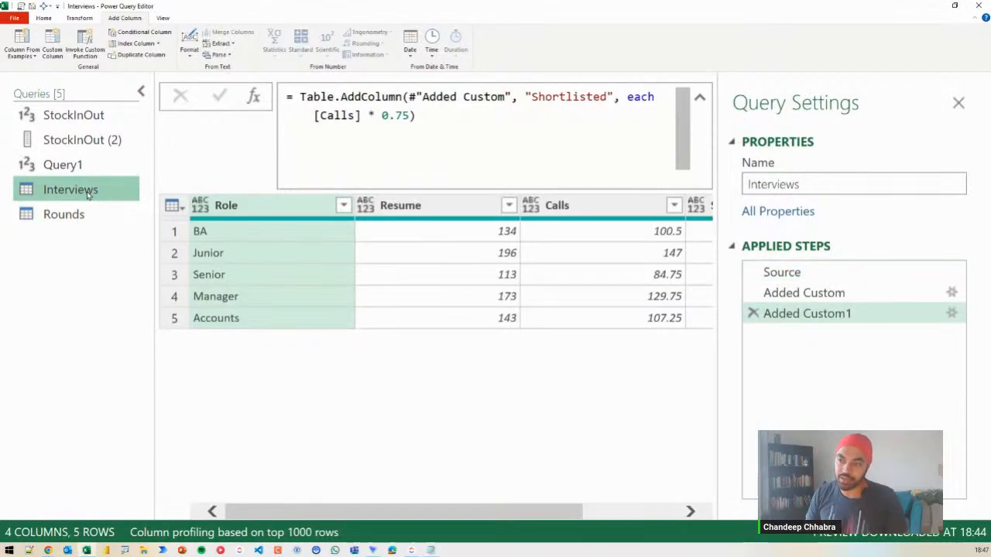
left_click(797, 270)
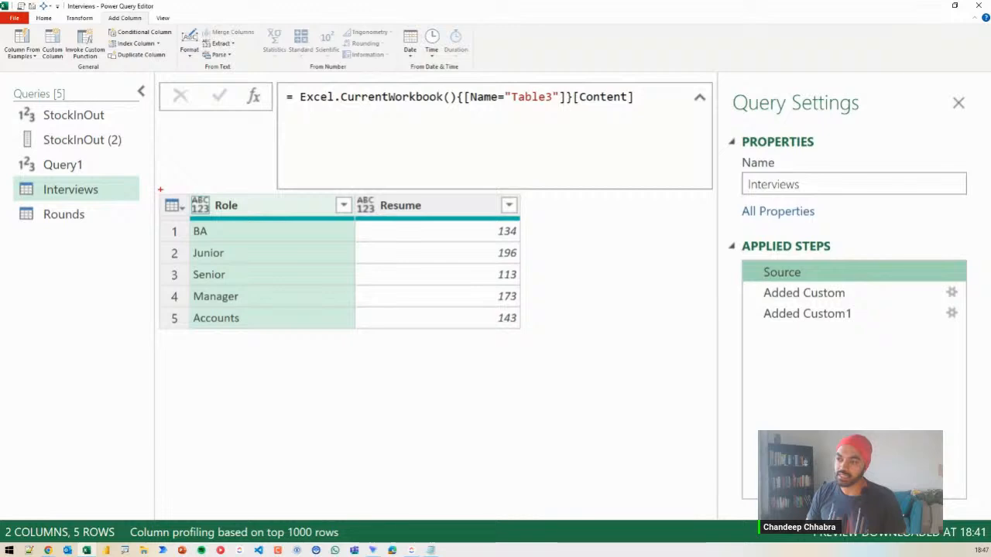
mouse_move(155, 192)
left_mouse_down()
mouse_move(548, 344)
mouse_move(524, 333)
left_mouse_up()
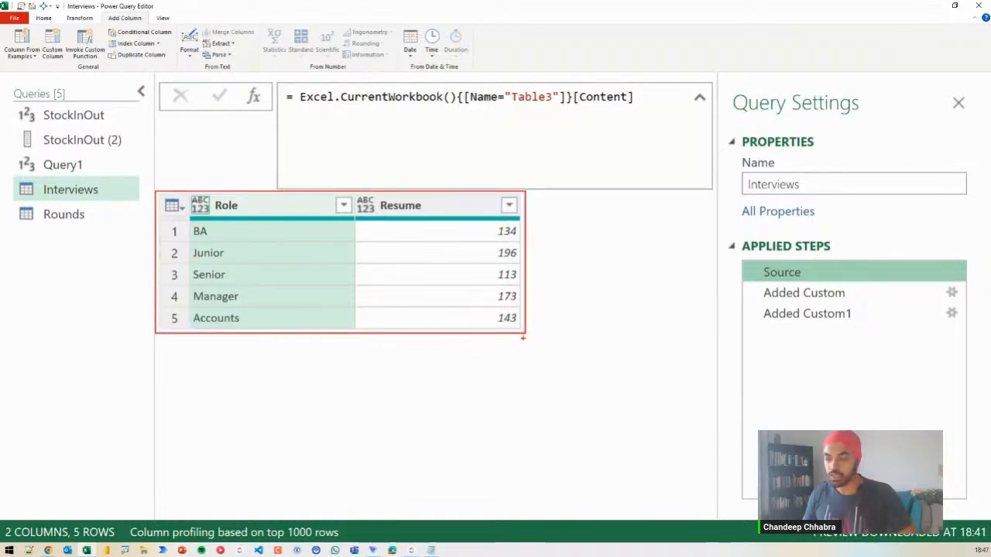
left_click_drag(457, 344, 458, 342)
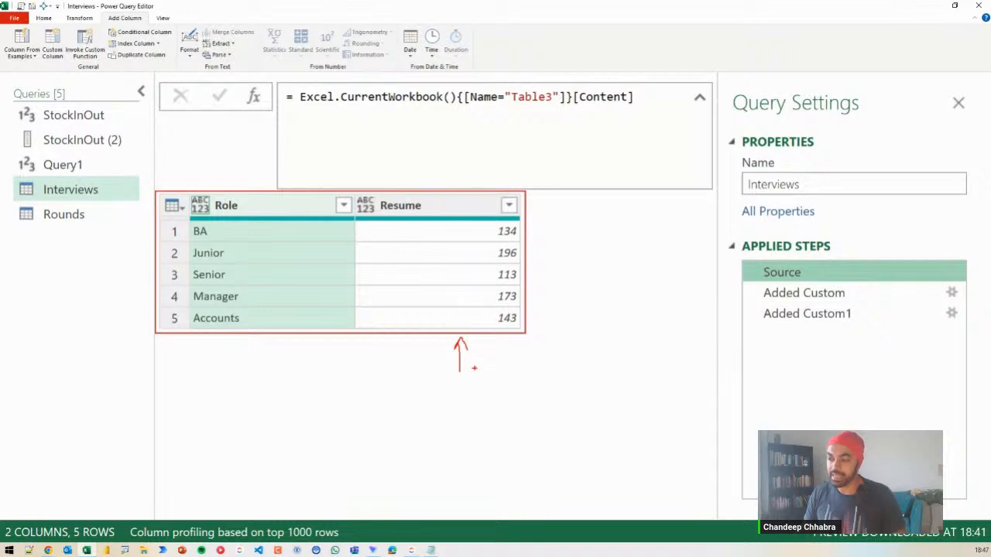
key("Escape")
key("alt+Tab")
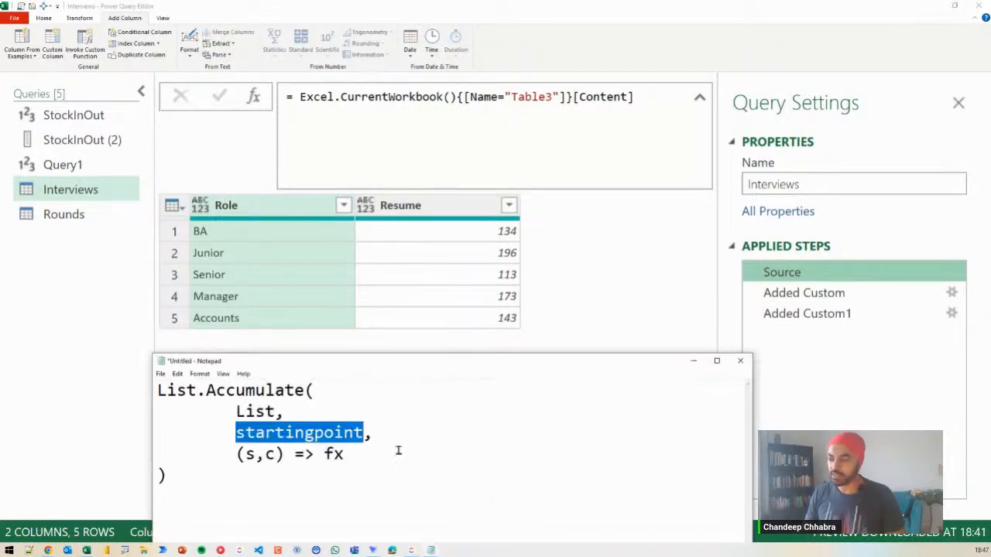
mouse_move(236, 418)
left_mouse_down()
mouse_move(363, 442)
mouse_move(752, 273)
mouse_move(750, 288)
left_mouse_up()
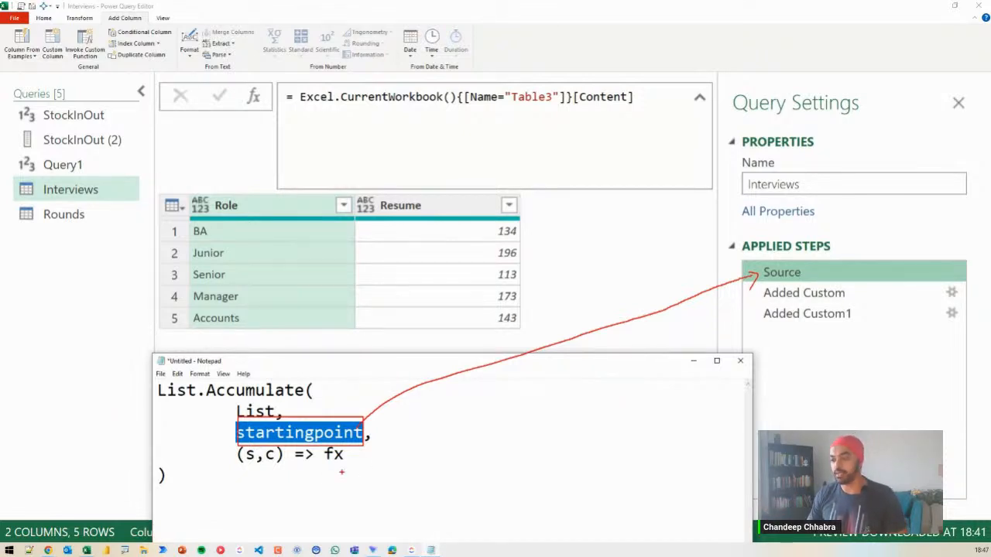
left_click(269, 476)
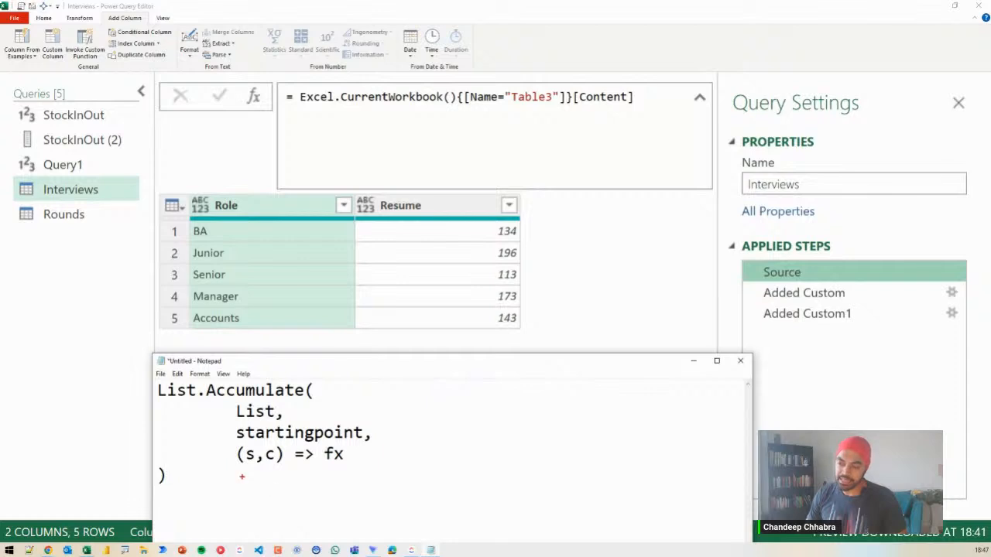
Relate the template's s parameter to the Source step and its c parameter to the successive names in the Rounds query
mouse_move(242, 476)
left_mouse_down()
mouse_move(256, 460)
mouse_move(283, 461)
left_mouse_up()
key("Escape")
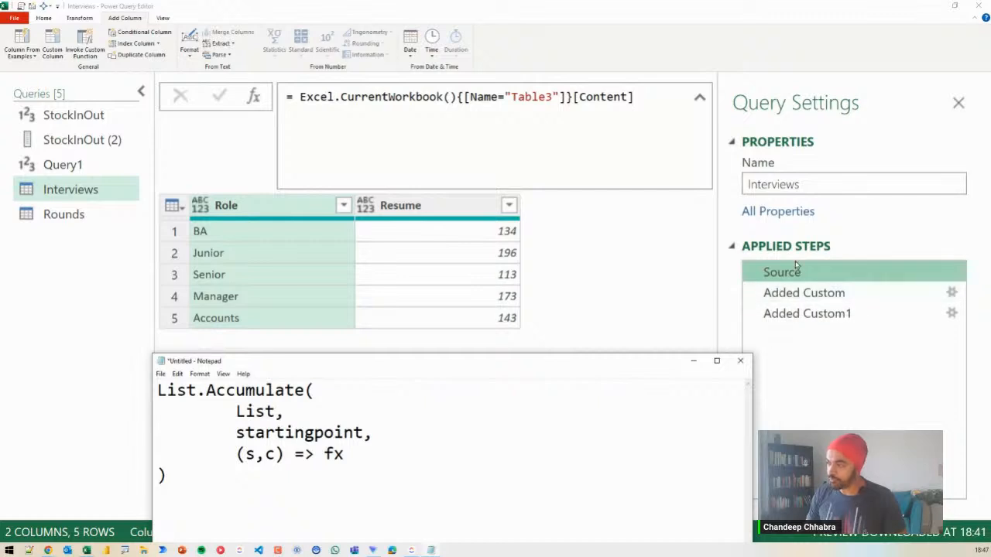
mouse_move(813, 262)
left_mouse_down()
mouse_move(751, 259)
mouse_move(811, 280)
mouse_move(814, 262)
left_mouse_up()
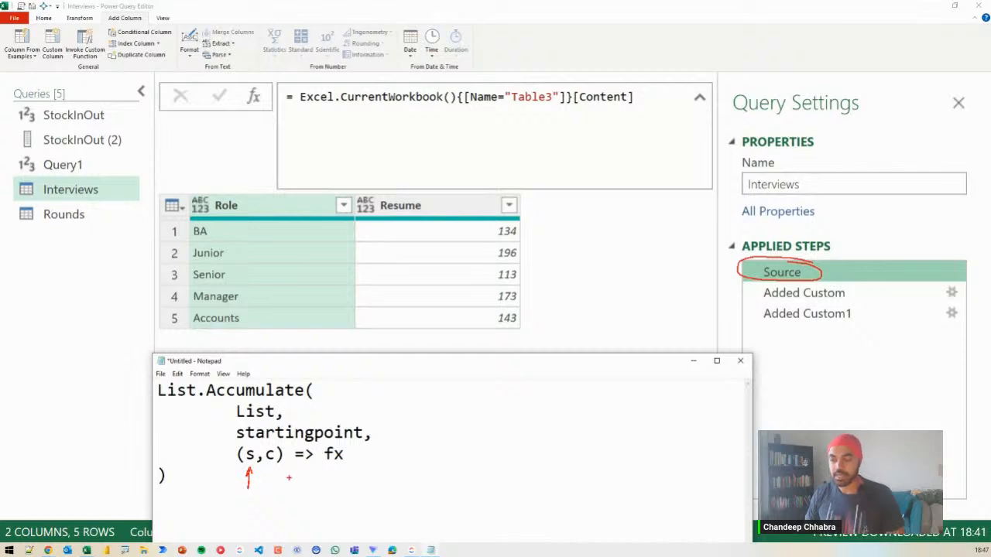
mouse_move(271, 489)
left_mouse_down()
mouse_move(271, 468)
mouse_move(276, 478)
left_mouse_up()
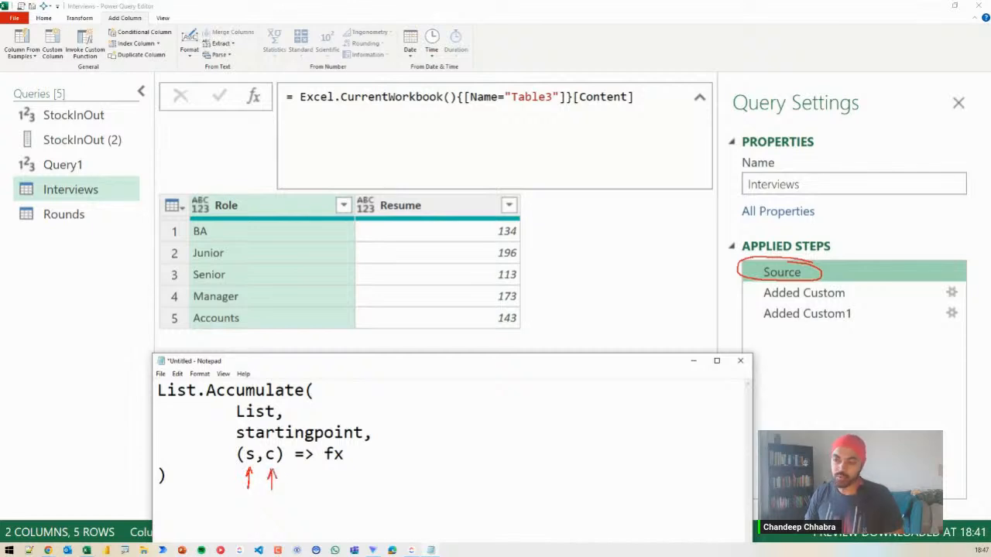
left_click_drag(64, 220, 91, 213)
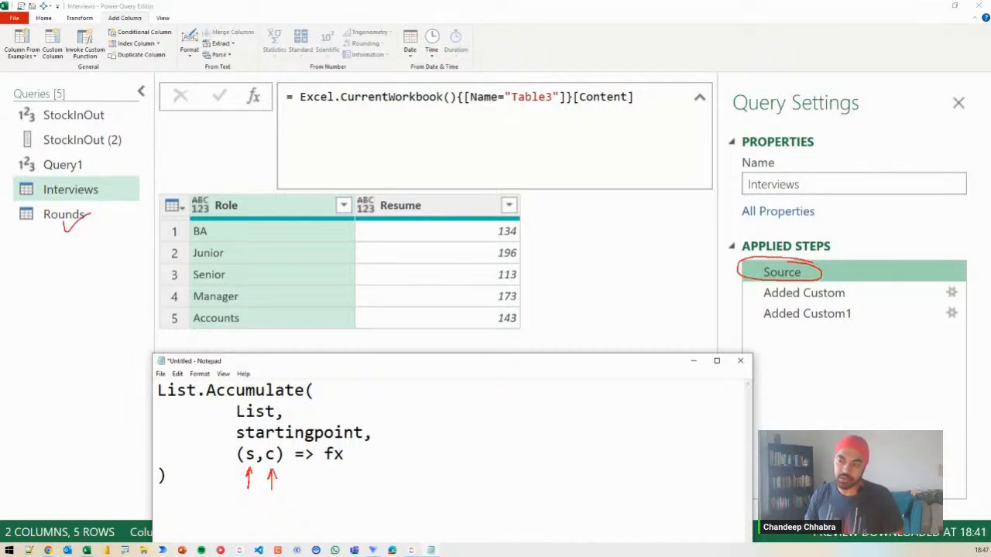
mouse_move(63, 267)
left_mouse_down()
mouse_move(62, 315)
mouse_move(48, 314)
left_mouse_up()
mouse_move(56, 327)
left_mouse_down()
mouse_move(56, 342)
mouse_move(79, 300)
left_mouse_up()
left_click_drag(81, 344, 87, 335)
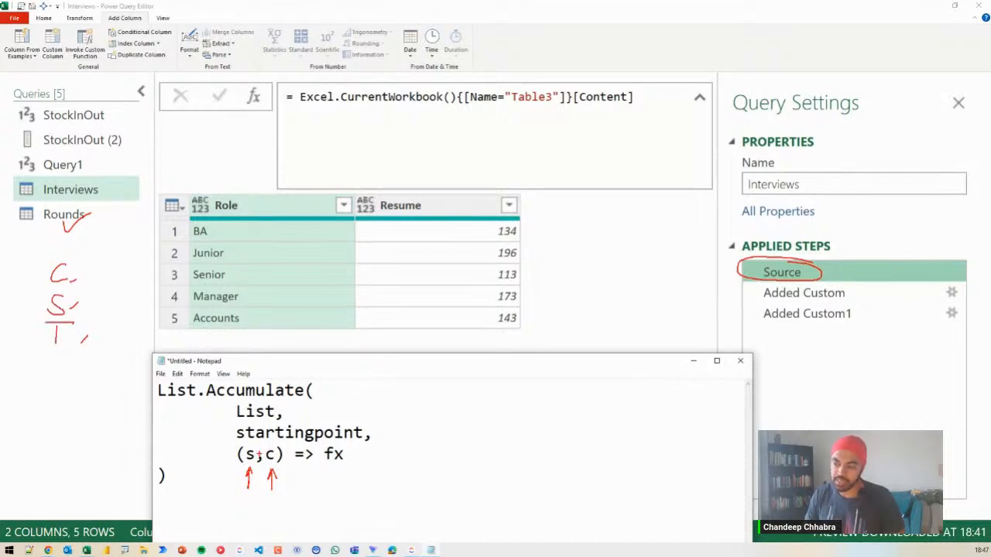
key("Escape")
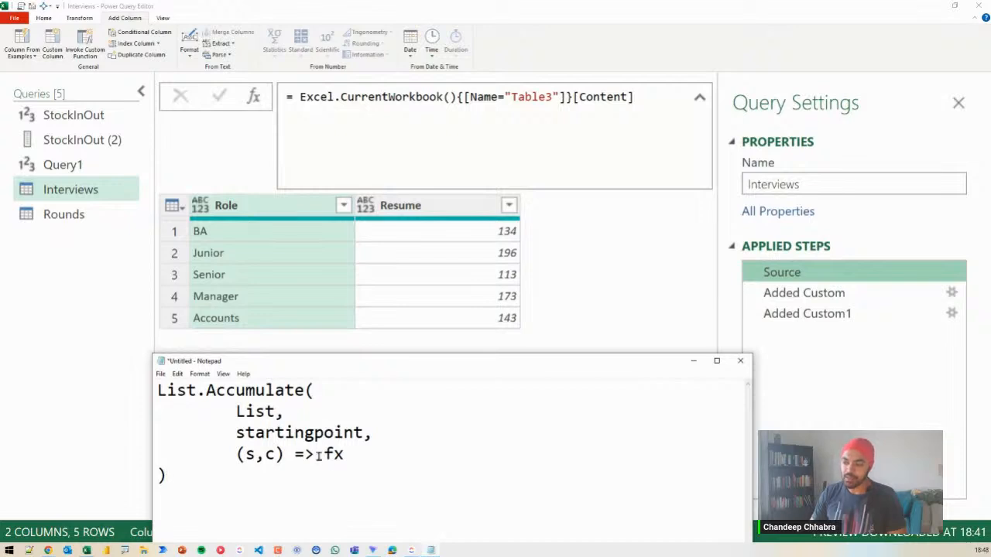
Relate the fx placeholder in the Notepad template to the Added Custom and Added Custom1 steps of the Interviews query
left_click_drag(322, 454, 344, 454)
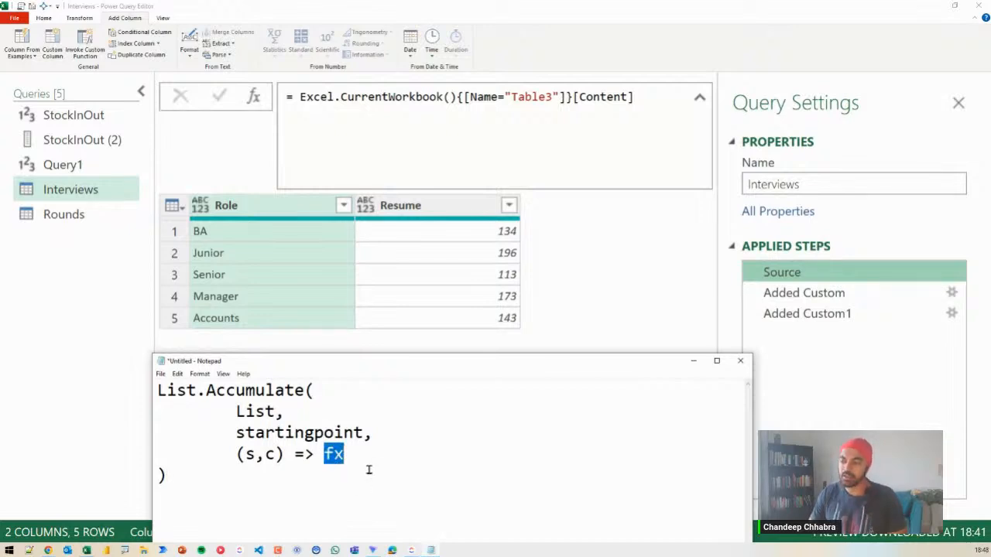
key("ctrl+2")
mouse_move(331, 497)
left_mouse_down()
mouse_move(331, 472)
mouse_move(336, 481)
left_mouse_up()
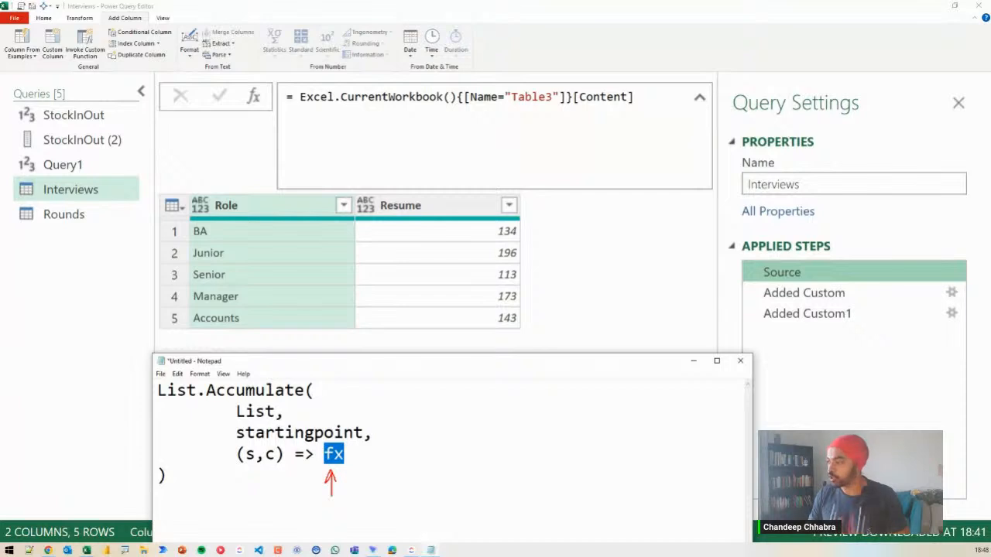
left_click_drag(828, 298, 848, 290)
left_click_drag(823, 319, 850, 309)
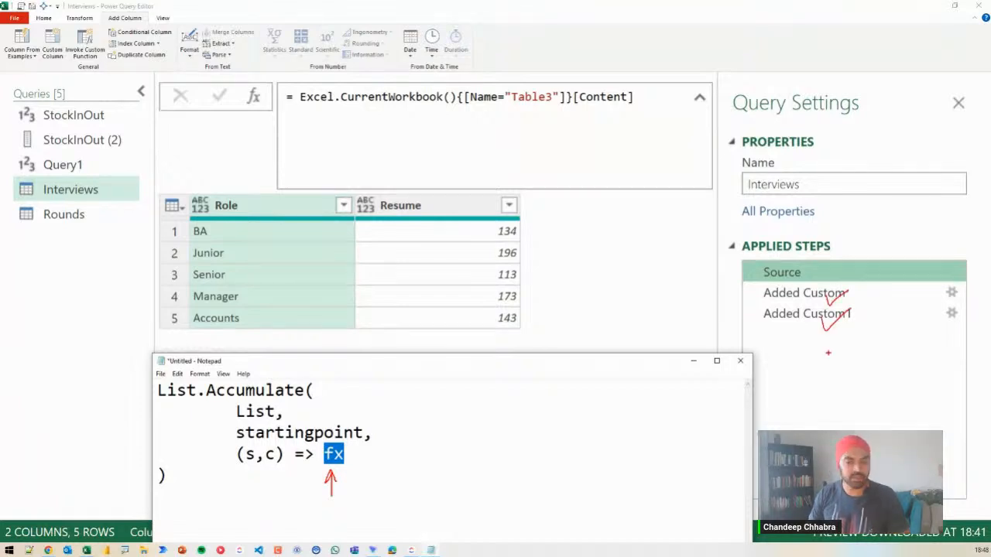
key("Escape")
Copy the Added Custom step's Table.AddColumn formula and paste it over the fx placeholder in the Notepad template
left_click(829, 298)
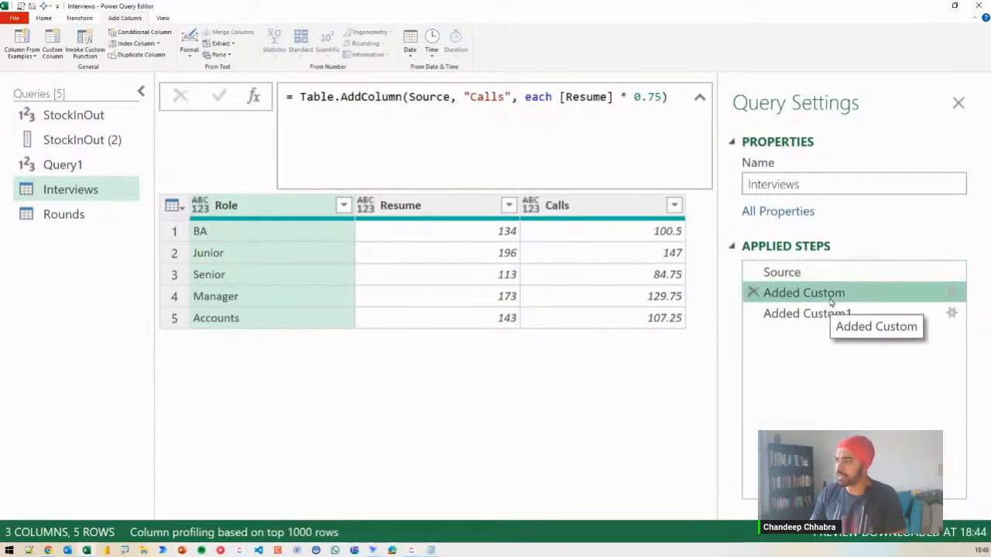
left_click_drag(299, 97, 670, 96)
key("ctrl+c")
key("Escape")
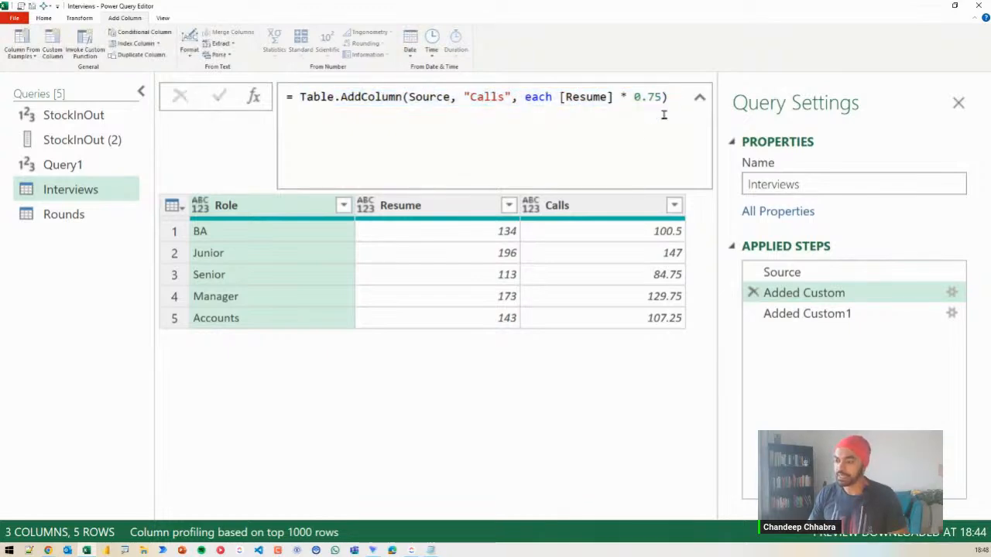
key("alt+Tab")
key("ctrl+v")
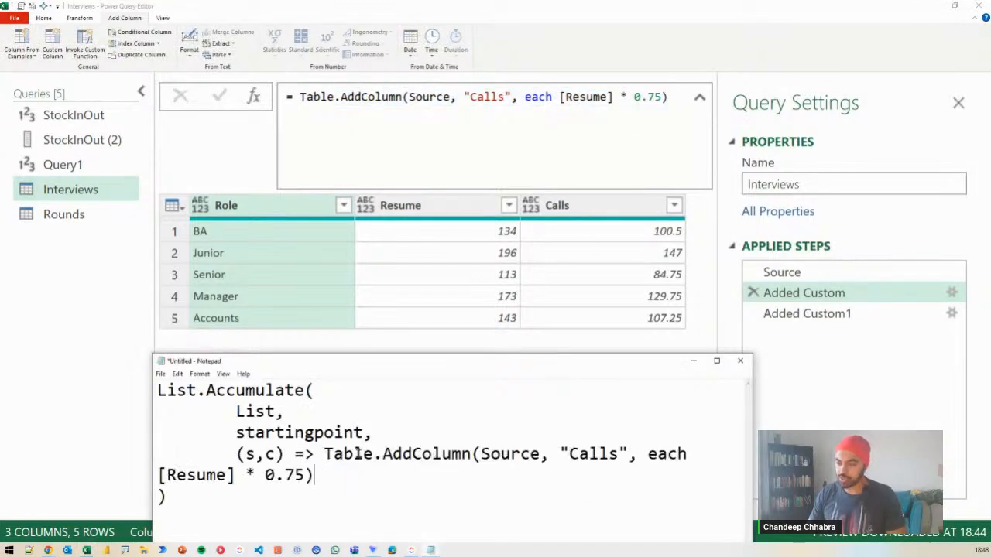
Put the Table.AddColumn expression on its own indented line and replace its Source argument with s
left_click(324, 454)
key("Return")
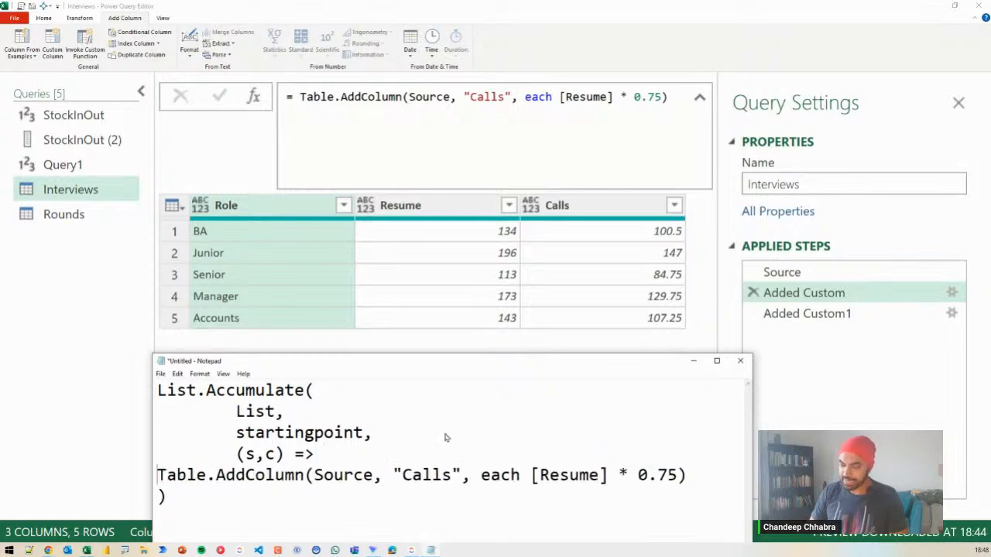
key("Tab")
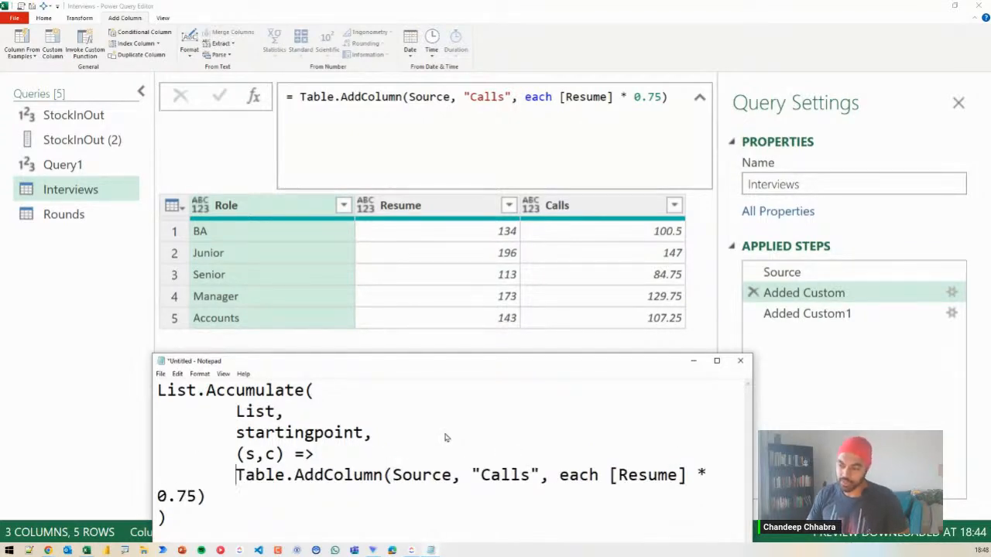
left_click_drag(392, 475, 481, 490)
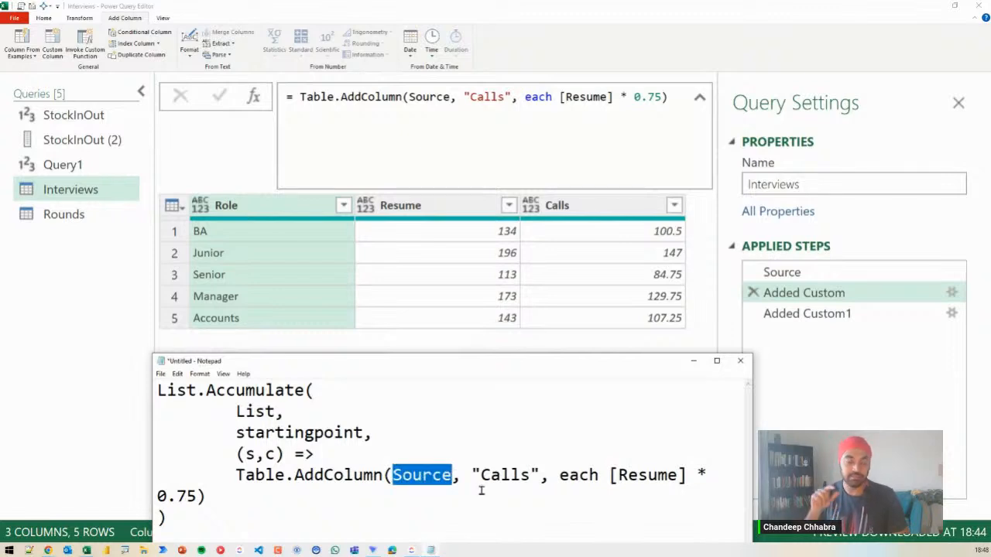
type("s")
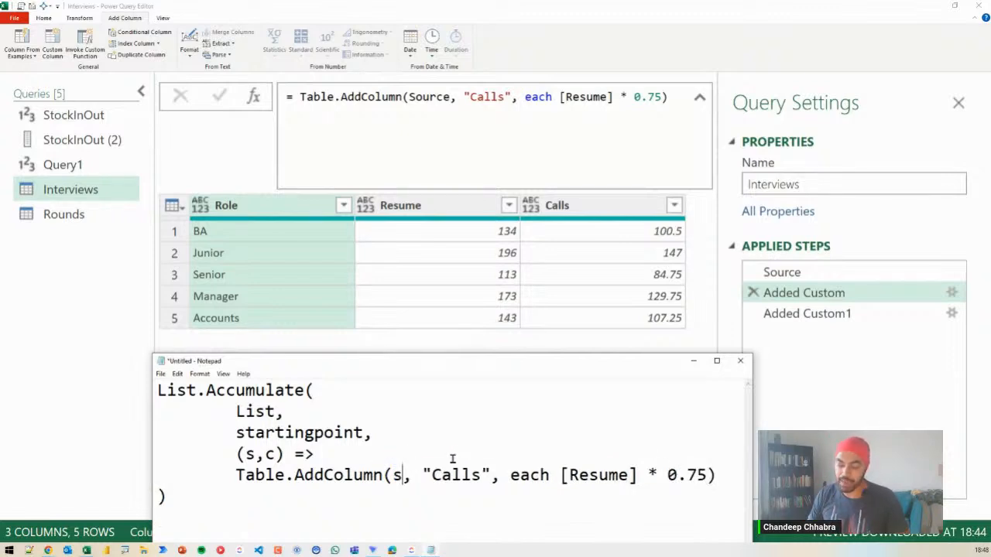
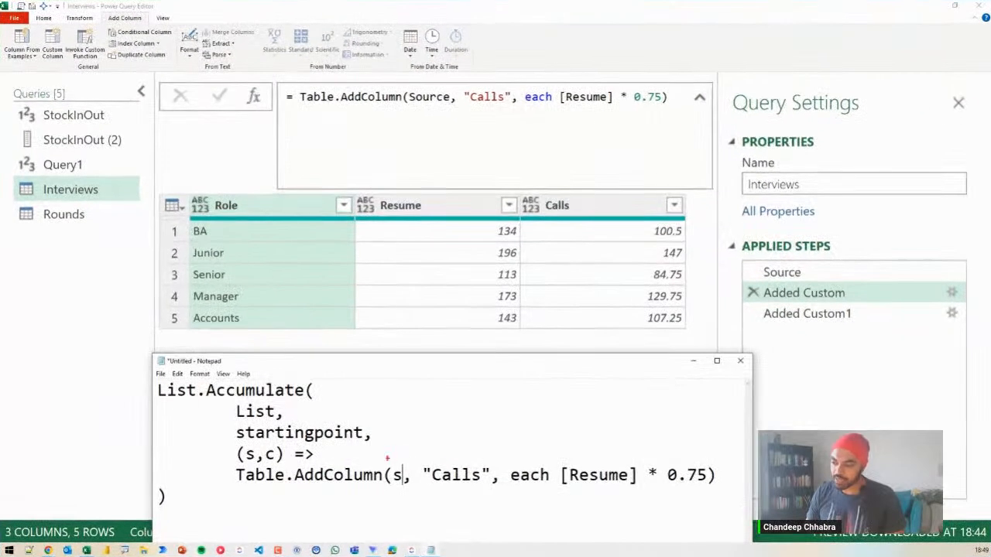
Trace how each added-column step refers back to the step before it, and relate this to the s argument in the template
left_click_drag(494, 423, 512, 445)
left_click_drag(402, 486, 407, 493)
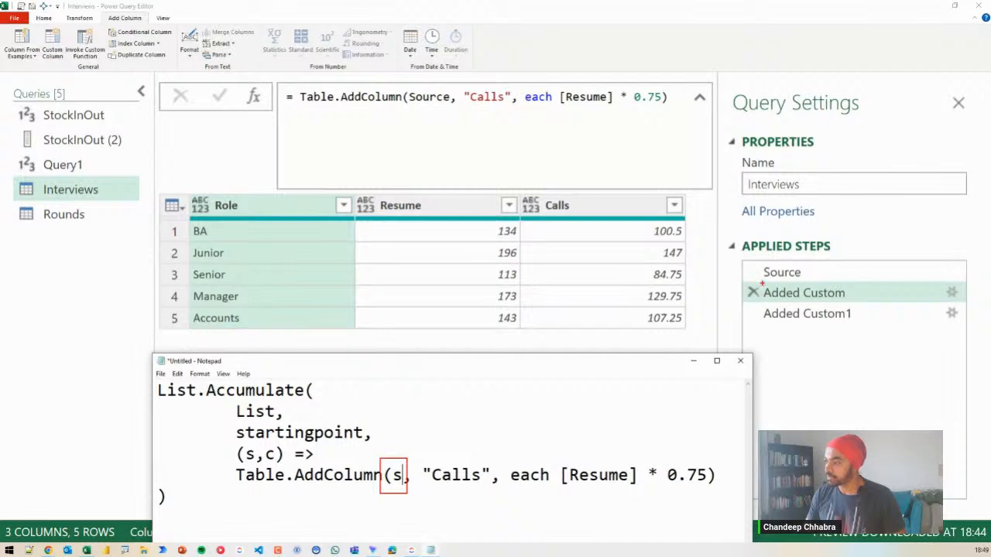
left_click_drag(753, 283, 842, 302)
mouse_move(424, 99)
left_mouse_down()
mouse_move(506, 157)
mouse_move(743, 254)
left_mouse_up()
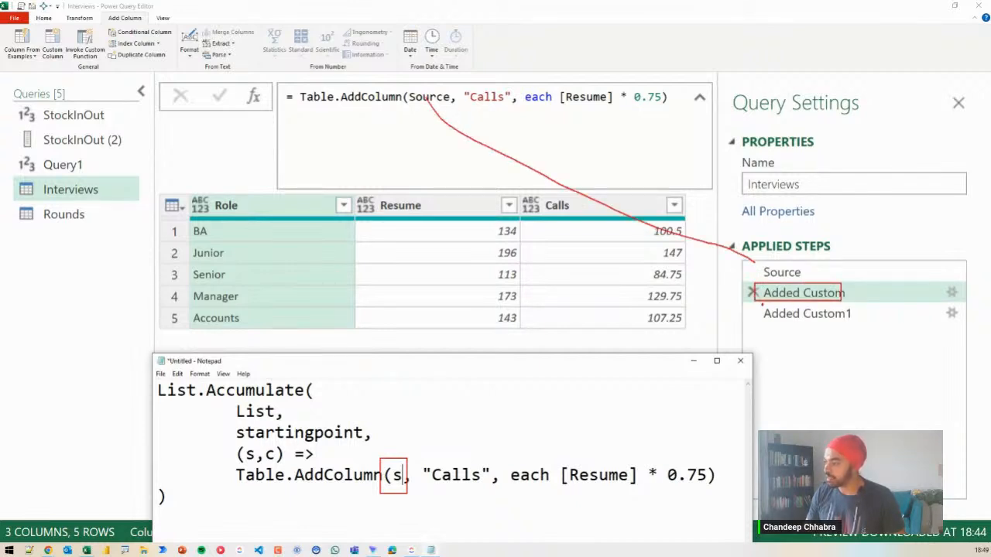
left_click_drag(762, 304, 869, 333)
left_click_drag(766, 326, 755, 297)
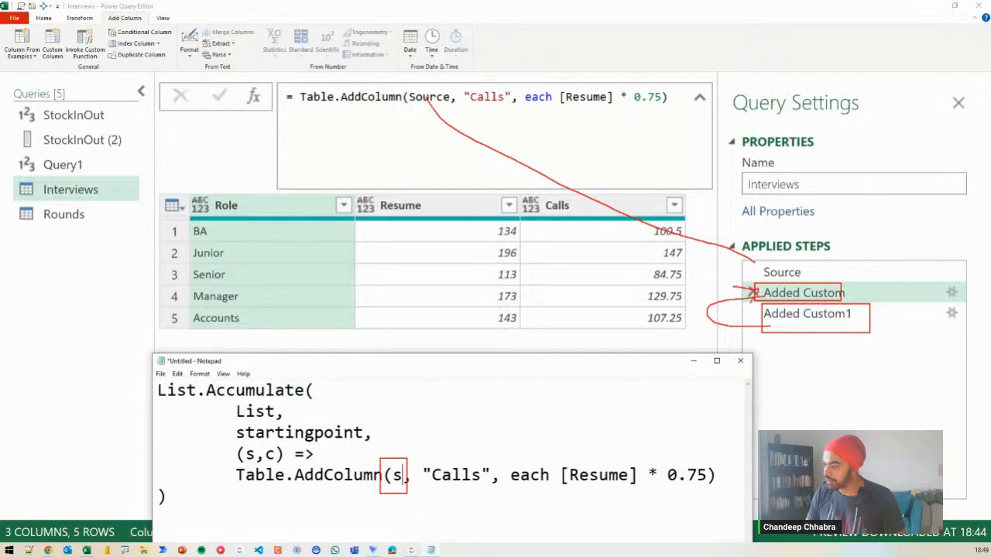
left_click_drag(762, 334, 866, 367)
left_click_drag(772, 357, 762, 328)
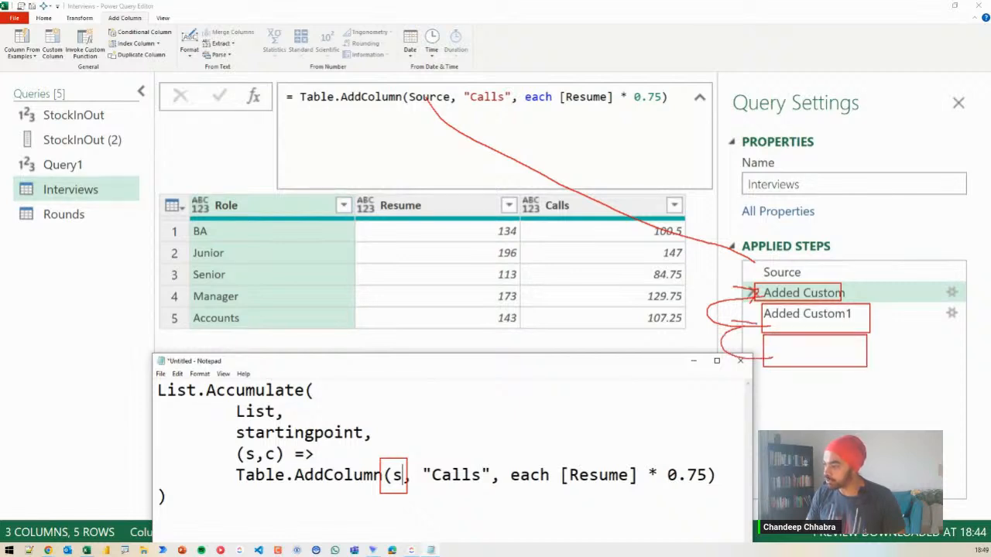
mouse_move(763, 377)
left_mouse_down()
mouse_move(865, 404)
mouse_move(749, 361)
left_mouse_up()
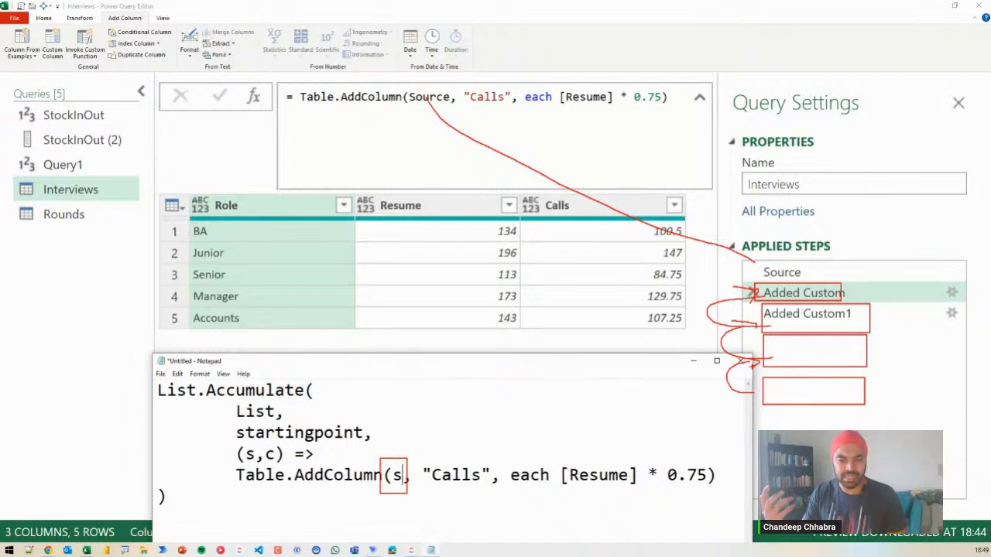
key("e")
left_click_drag(377, 464, 418, 500)
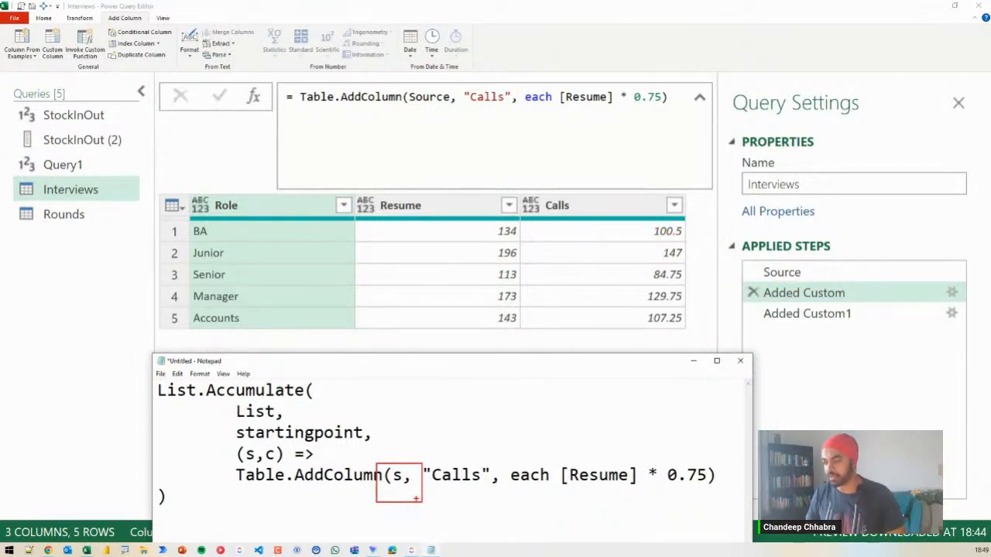
key("Escape")
Compare the template's "Calls" column name with the successive names in the Rounds query that c represents
left_click_drag(412, 475, 491, 475)
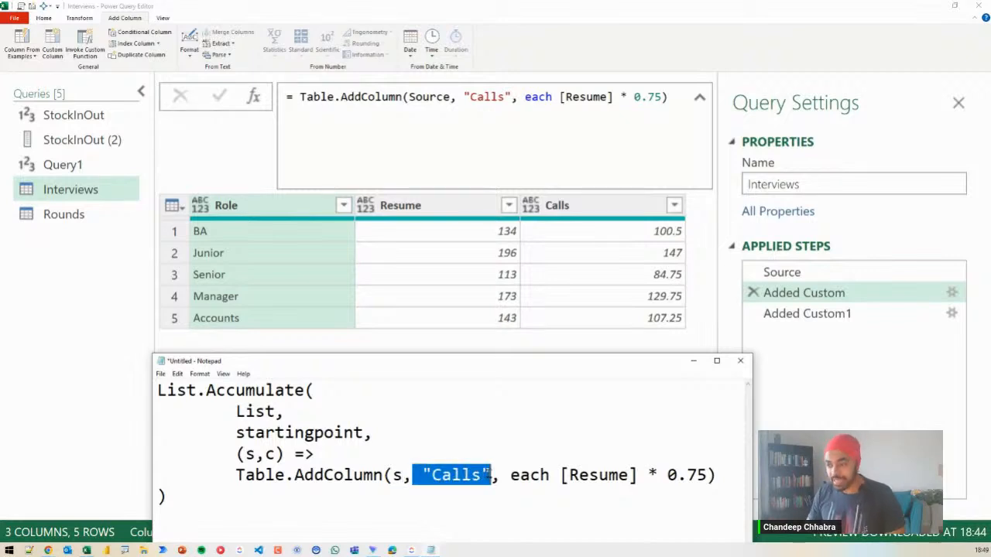
left_click(53, 214)
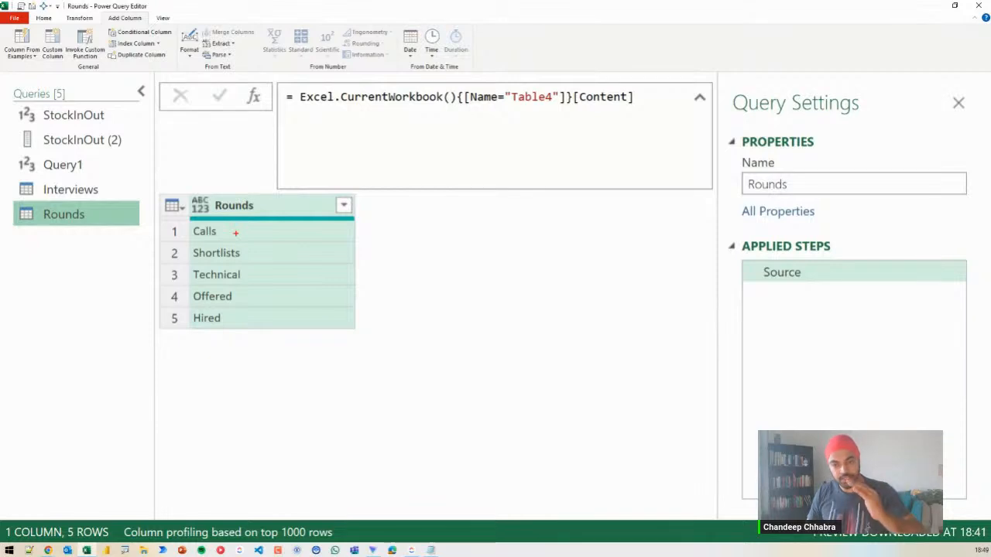
left_click_drag(237, 231, 299, 237)
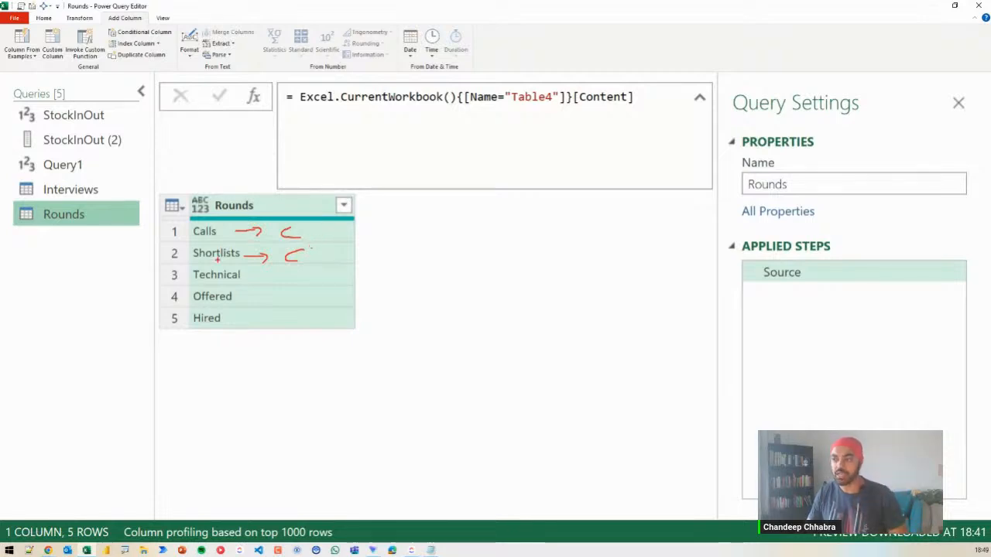
mouse_move(245, 246)
left_mouse_down()
mouse_move(185, 261)
mouse_move(243, 249)
mouse_move(290, 272)
left_mouse_up()
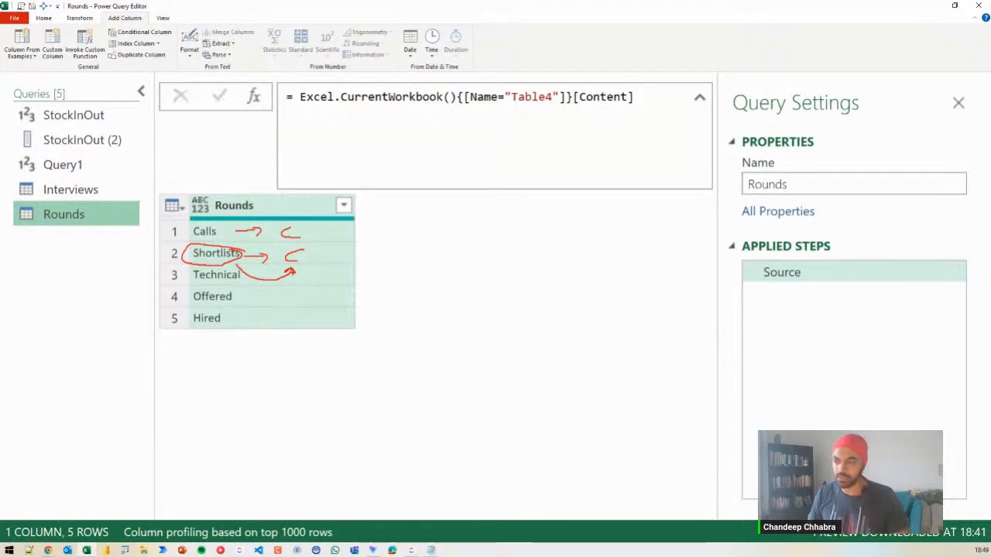
key("Escape")
In the Notepad template, replace the "Calls" column name with c and the [Resume] * 0.75 calculation with 1
left_click(460, 473)
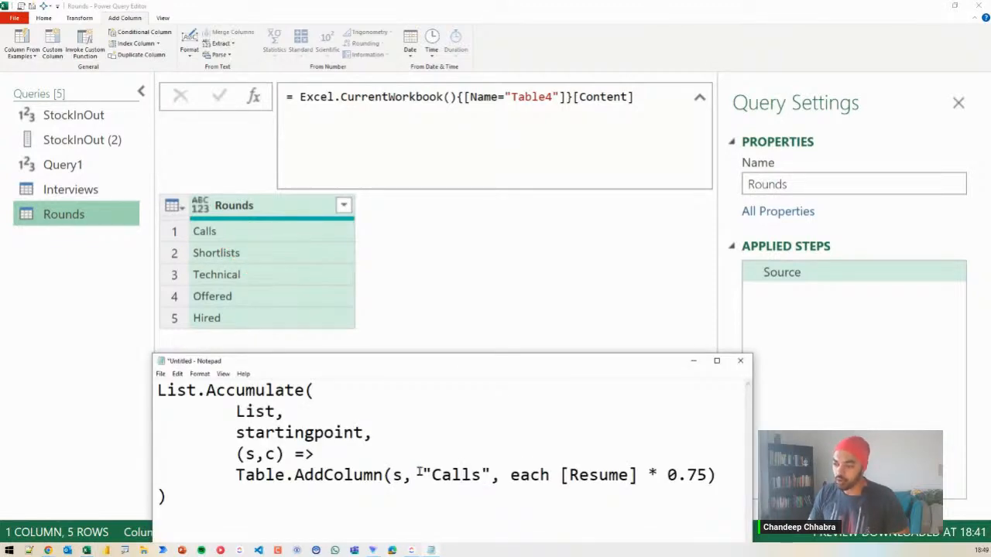
left_click_drag(418, 474, 491, 475)
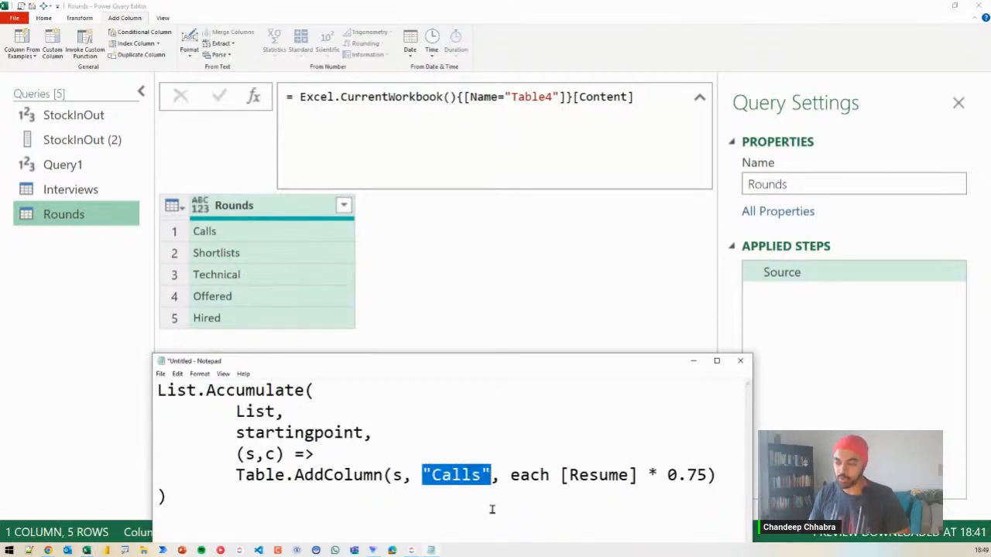
type("cd")
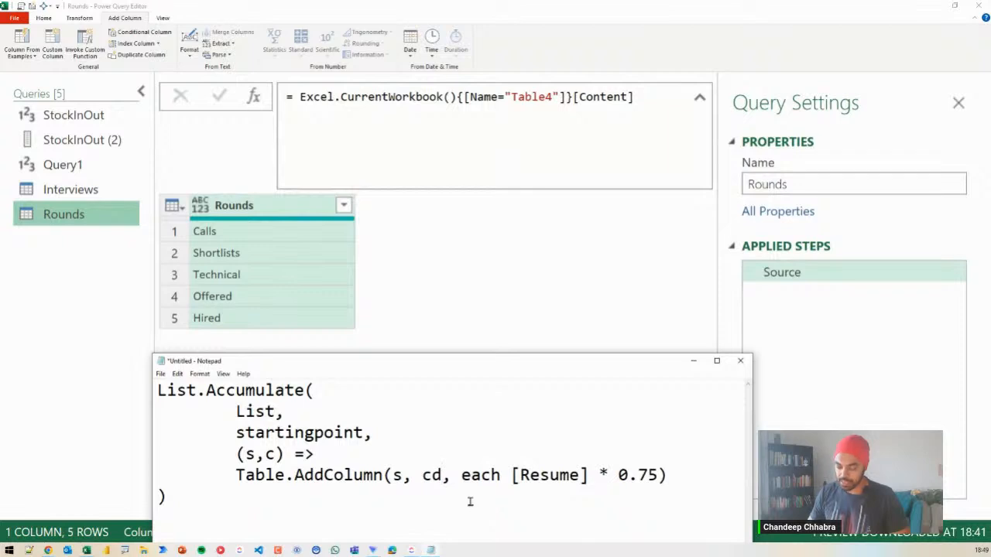
key("BackSpace")
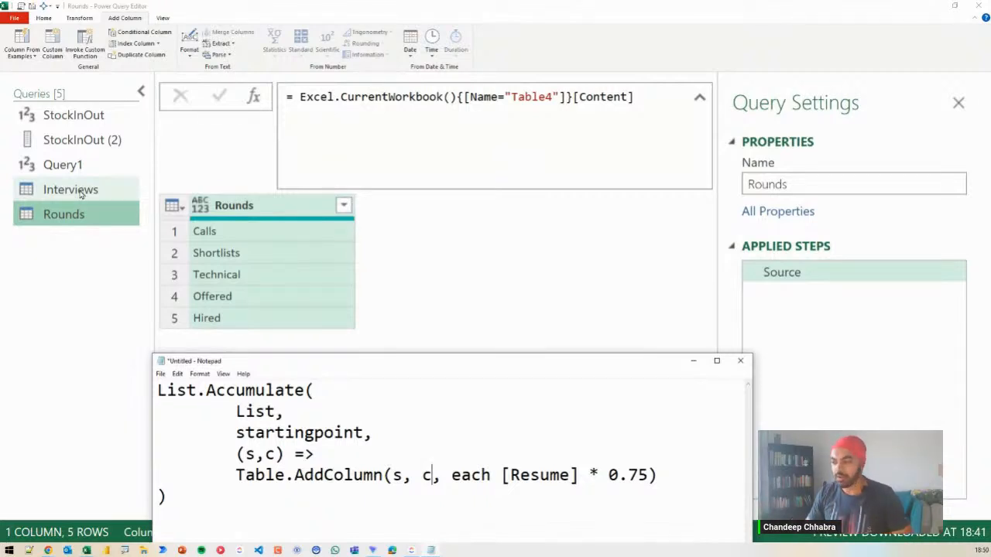
left_click_drag(501, 474, 643, 475)
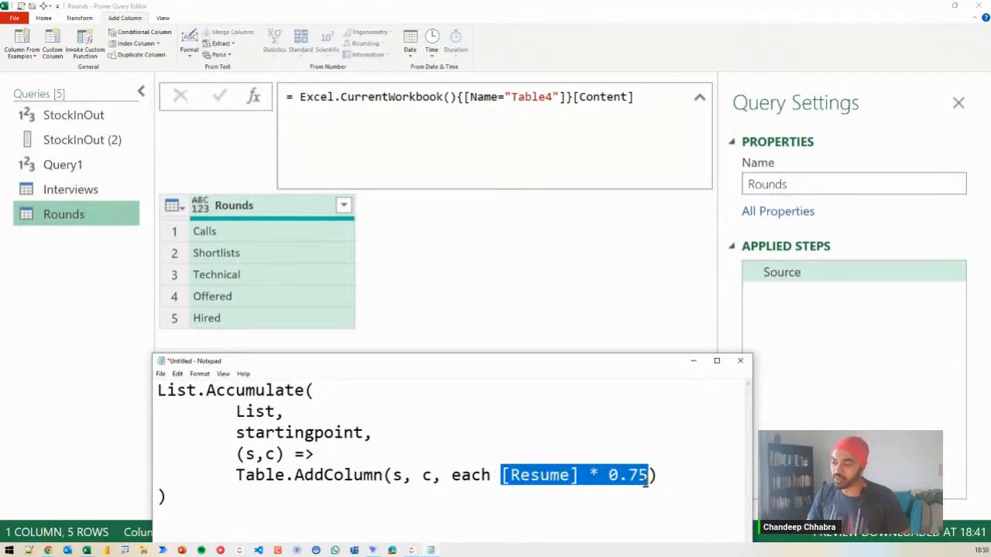
type("1")
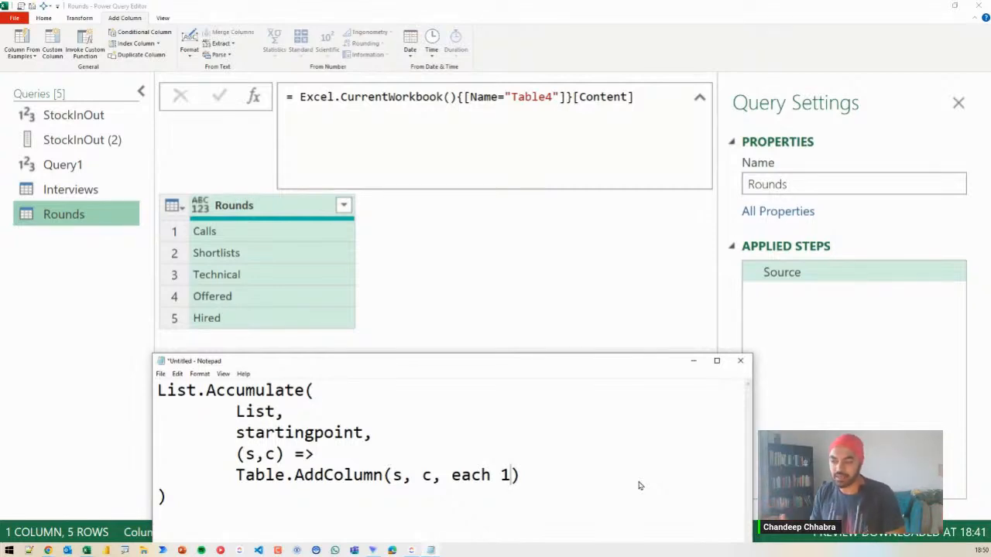
Delete the Added Custom1 and Added Custom steps from the Interviews query, keeping only Source
left_click(615, 327)
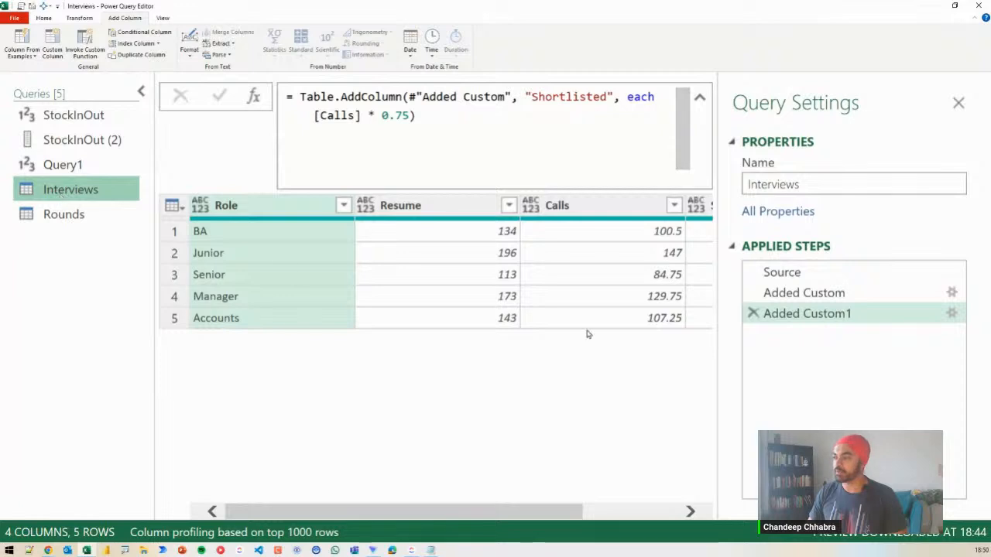
left_click(750, 313)
left_click(753, 294)
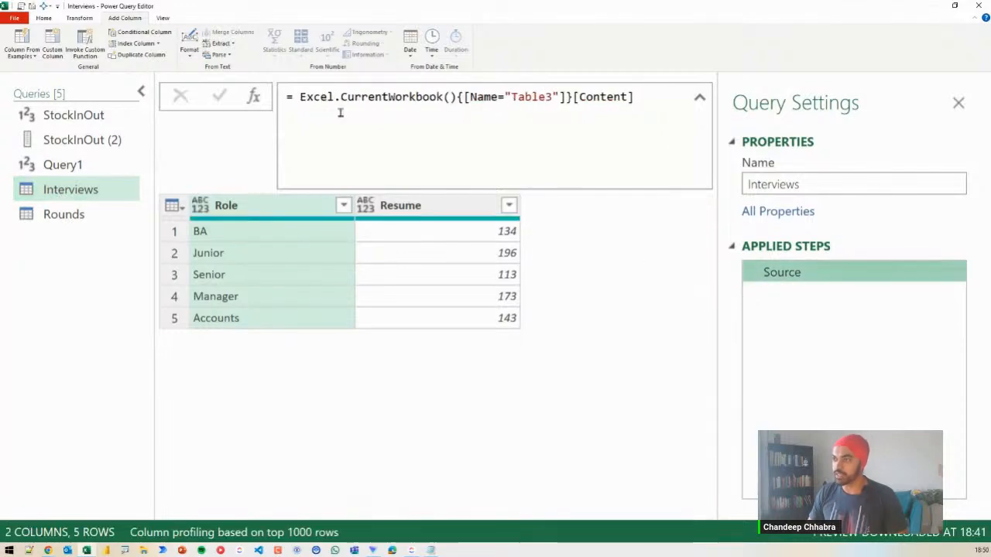
Add a custom step after Source and start its formula with List.Accumulate(, moving the Source reference to a new line
left_click(254, 96)
left_click(300, 99)
type("List.Acc")
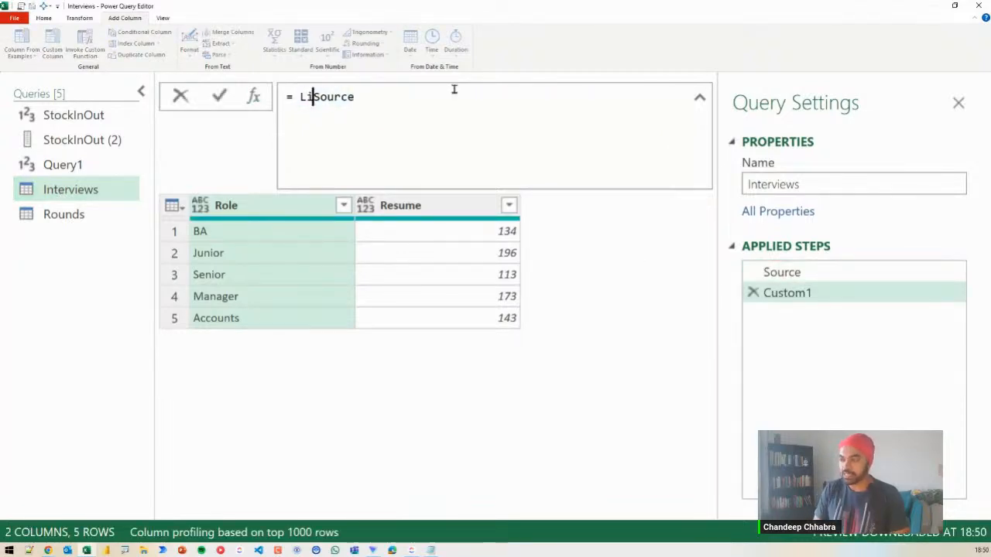
type("umulate(")
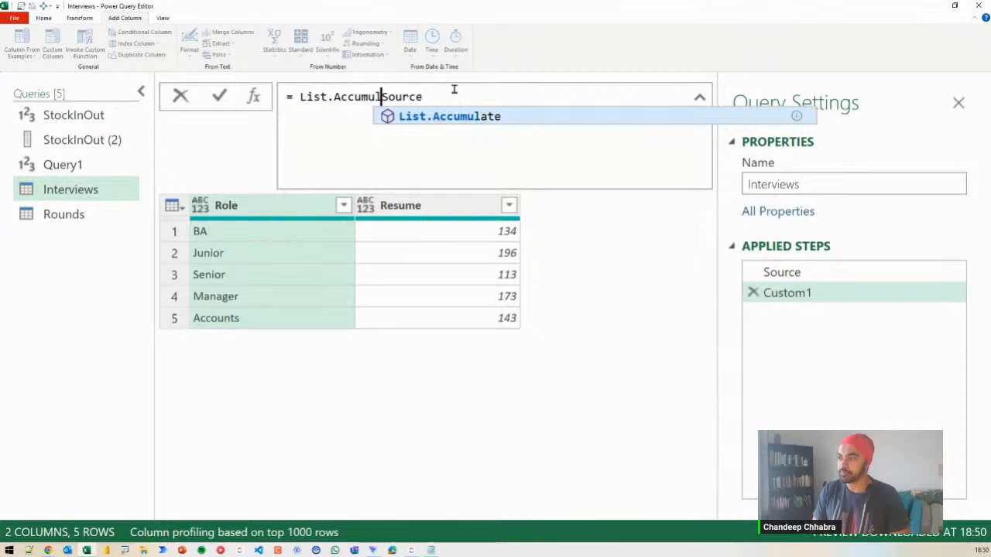
key("shift+Return")
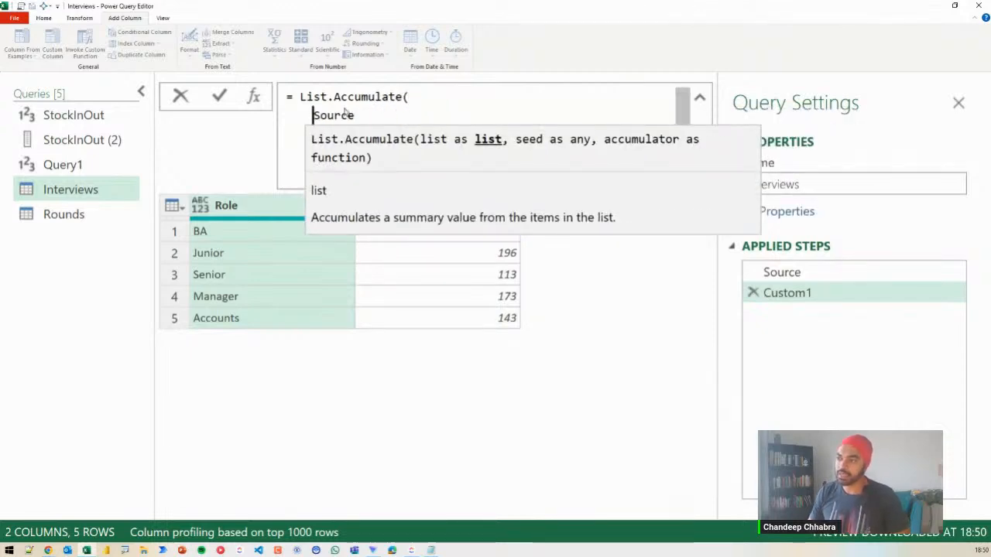
left_click_drag(313, 107, 361, 127)
mouse_move(437, 177)
left_mouse_down()
mouse_move(356, 123)
mouse_move(747, 269)
left_mouse_up()
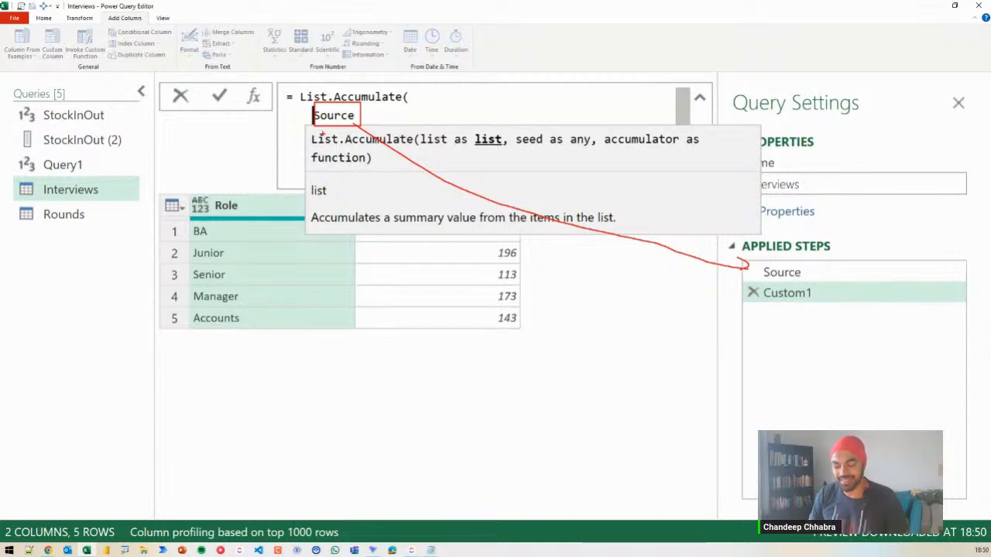
key("Escape")
double_click(334, 116)
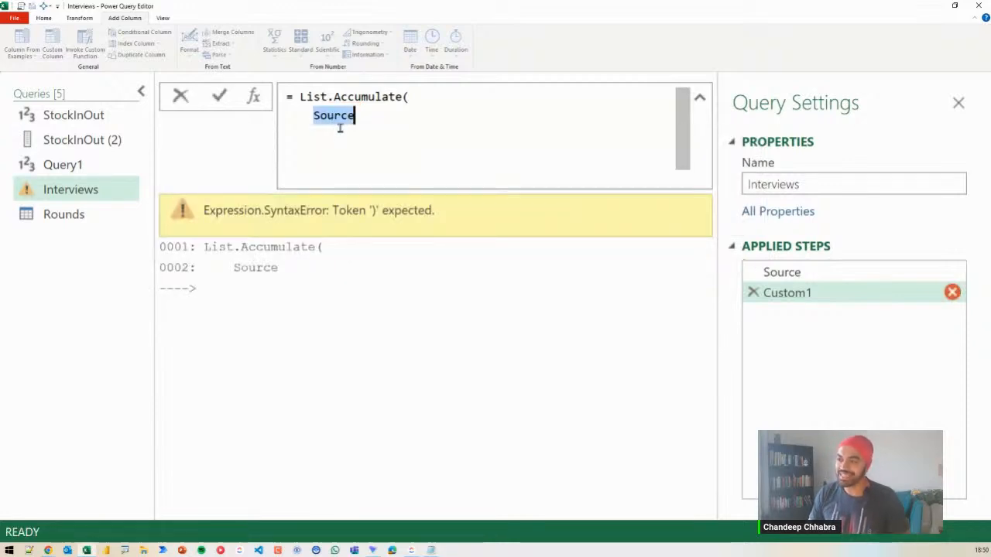
left_click_drag(15, 204, 82, 230)
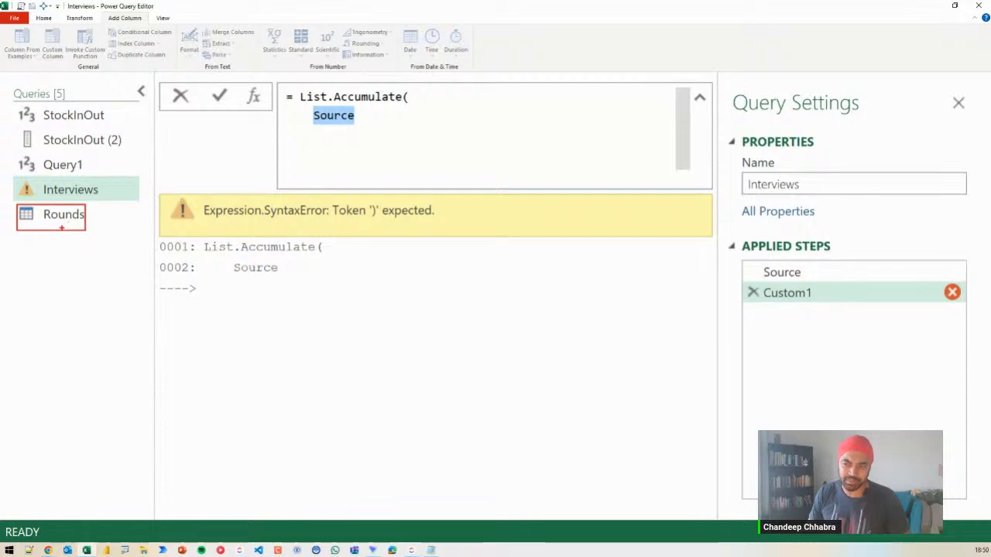
key("Escape")
Turn the Rounds query into a list by drilling down into its Rounds column
left_click(66, 218)
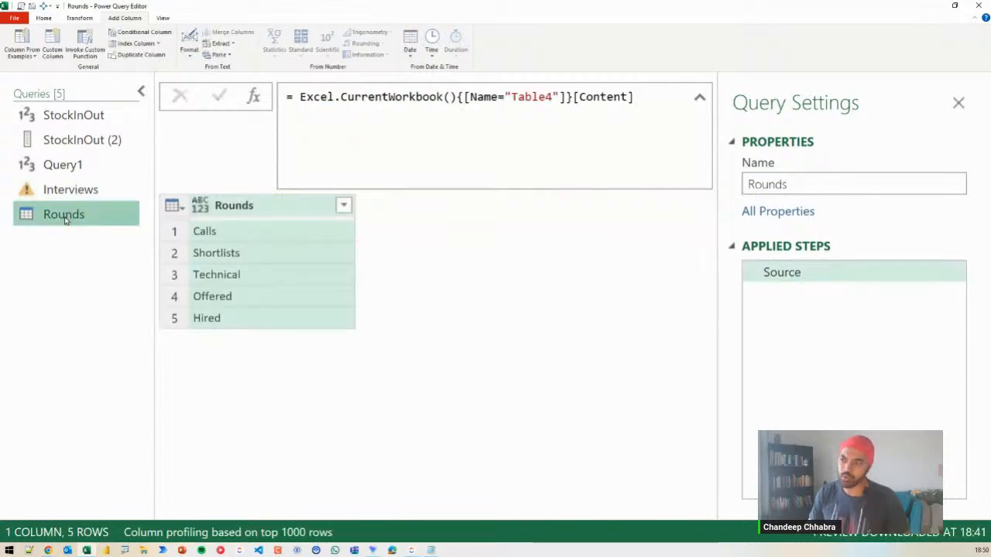
right_click(230, 214)
left_click(161, 391)
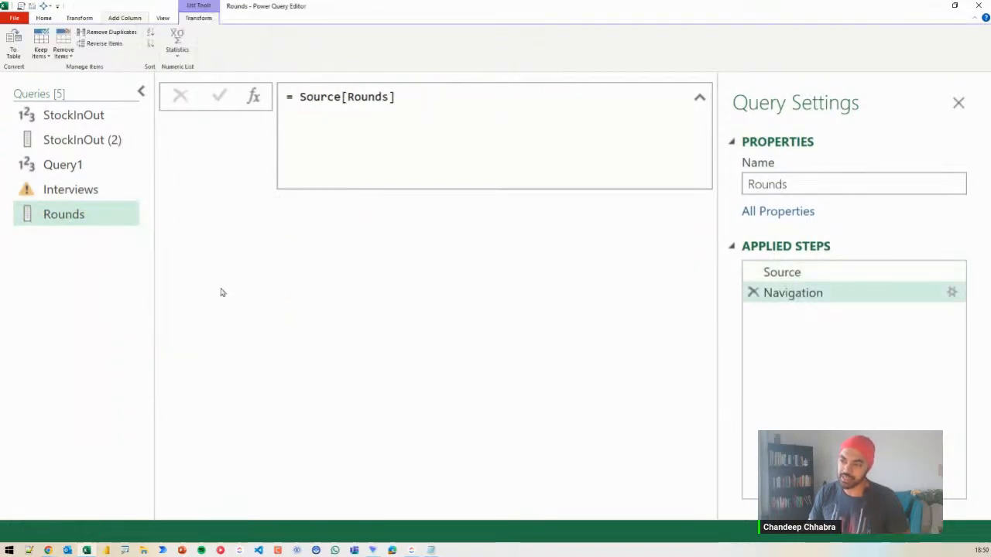
In the Interviews query's List.Accumulate formula, set Rounds as the list argument and Source as the seed, each on its own line
left_click(71, 192)
double_click(333, 115)
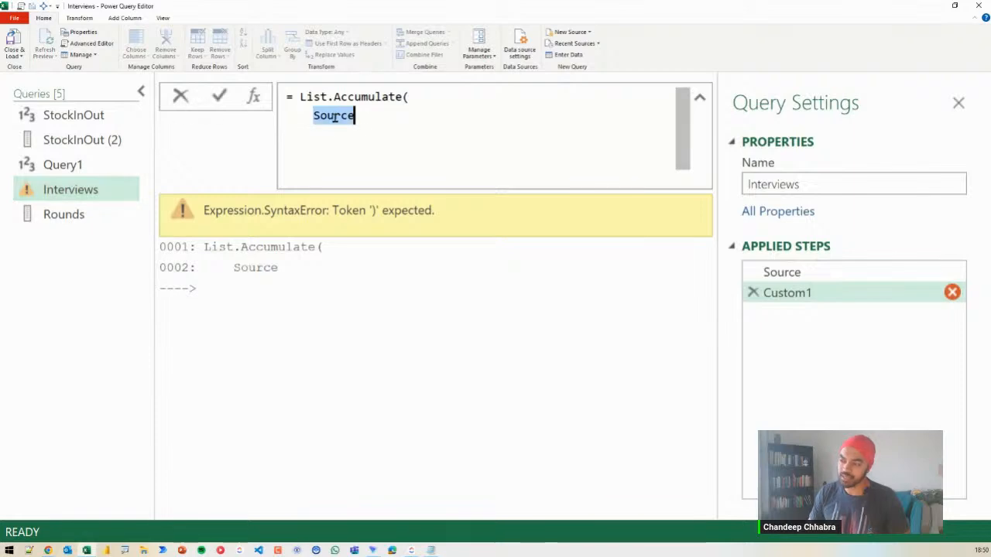
type("Rounds")
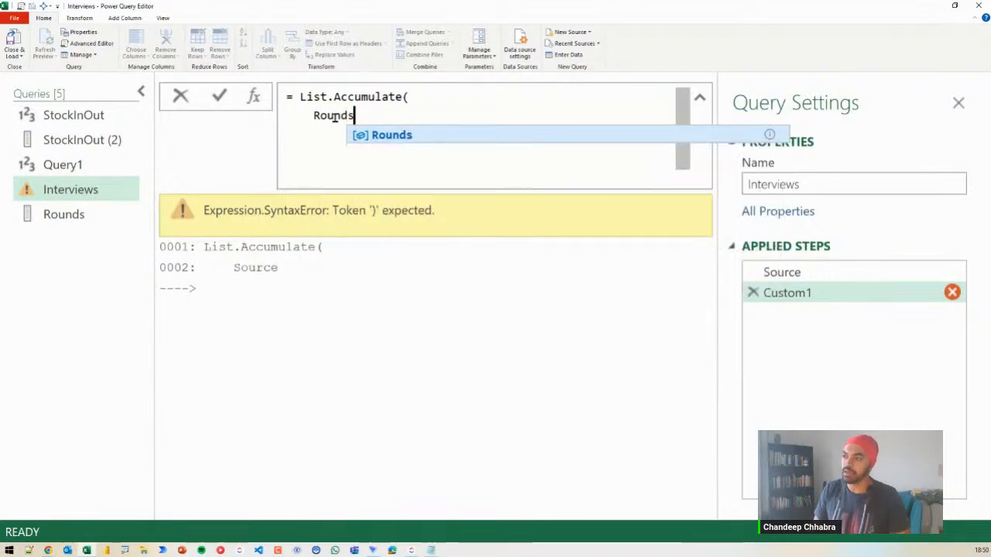
type(",")
key("shift+Return")
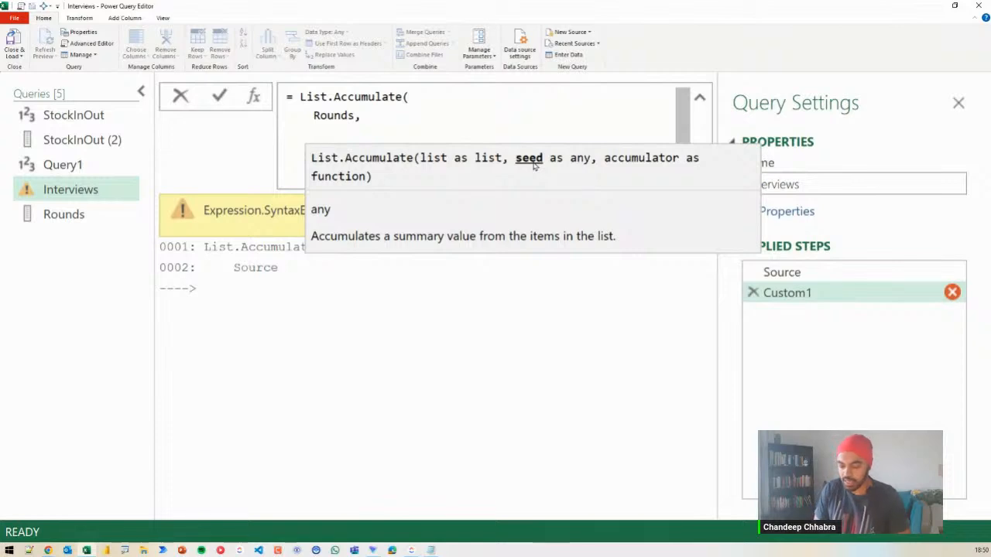
type("Source")
key("Tab")
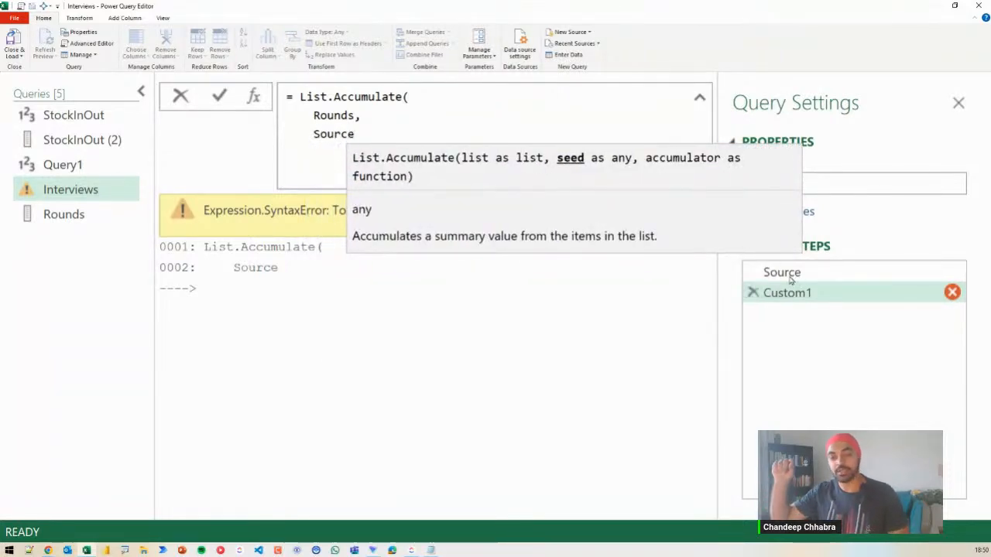
type(",")
key("shift+Return")
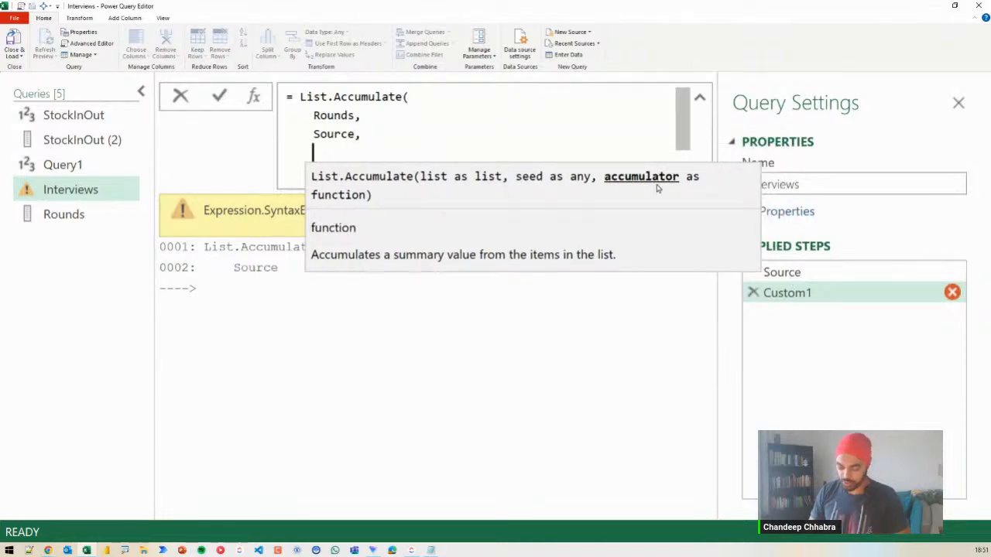
Add the accumulator function (s,c) => Table.AddColumn(s, c) as the third argument, with s as the table and c as the column name
type("(s,")
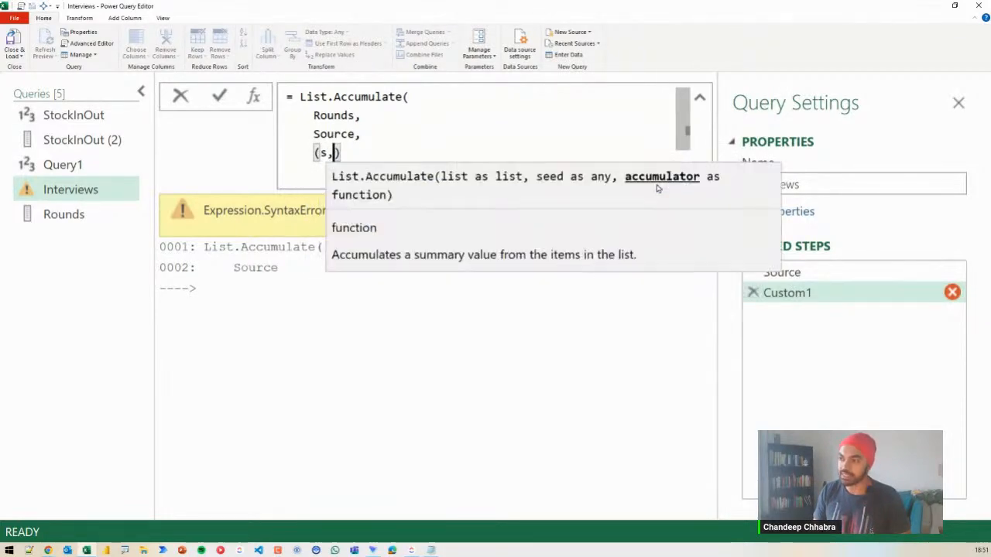
type("c) =>")
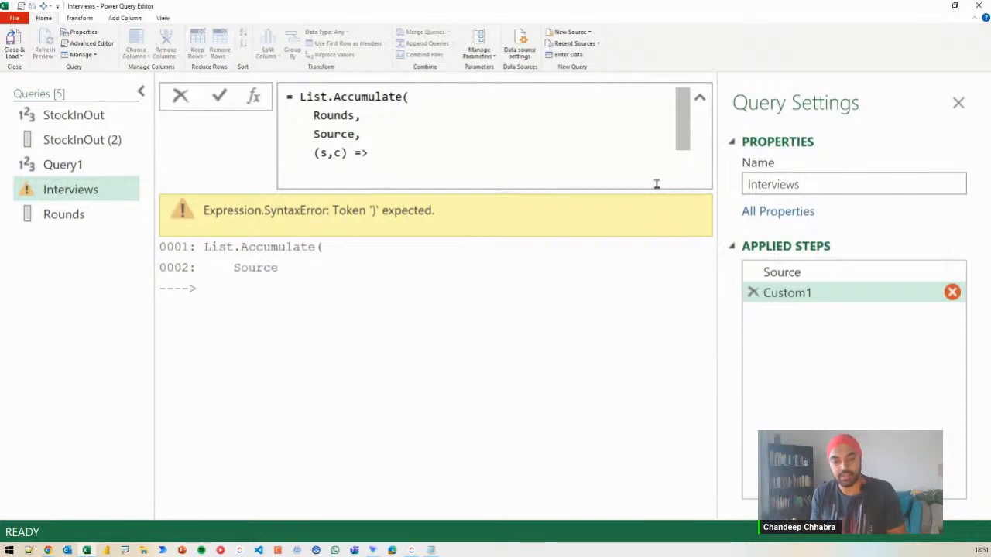
type(" Table.")
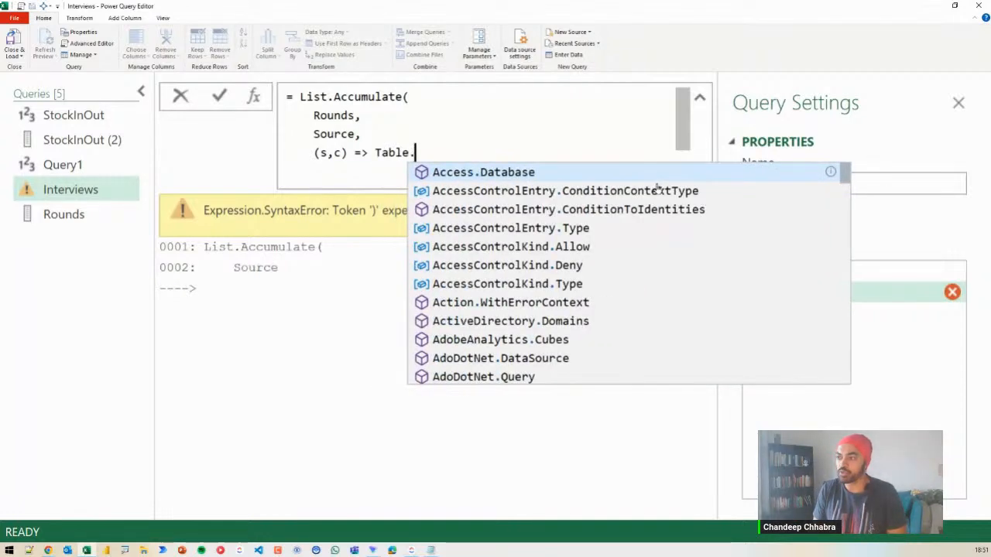
type("AddColumn(")
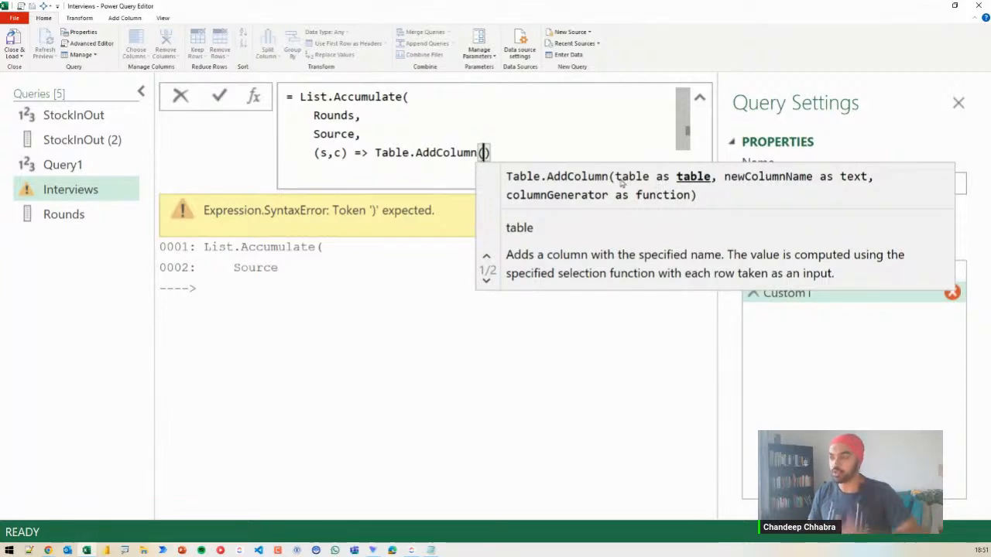
type("s, ")
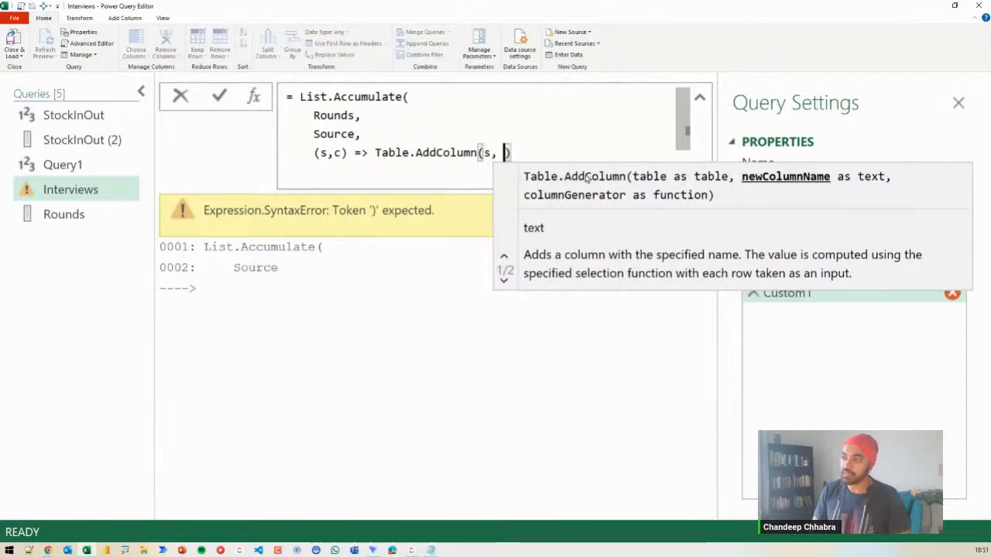
type("c")
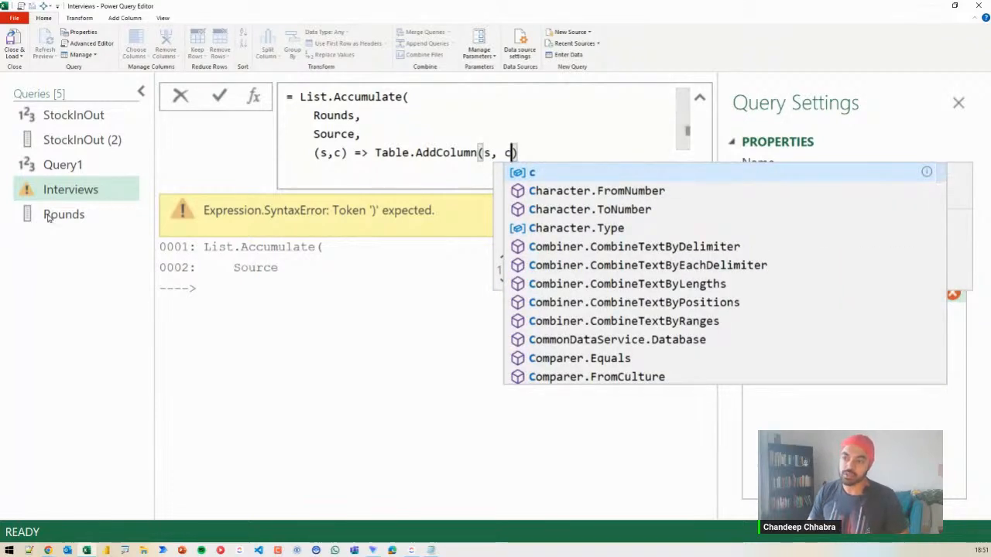
Add each 1 as the column generator in Table.AddColumn, close the List.Accumulate formula and apply it
left_click_drag(82, 224, 94, 219)
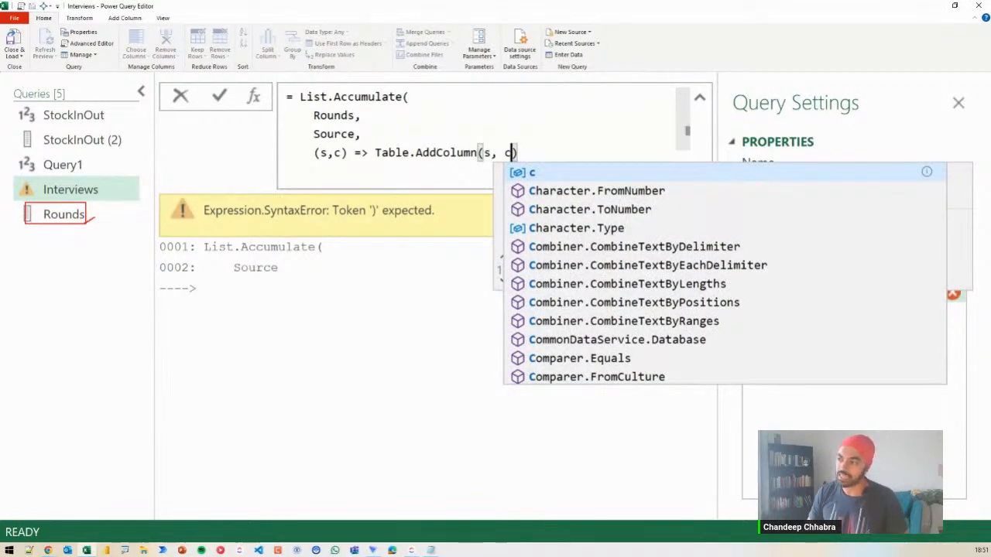
key("Escape")
left_click(510, 153)
type(",")
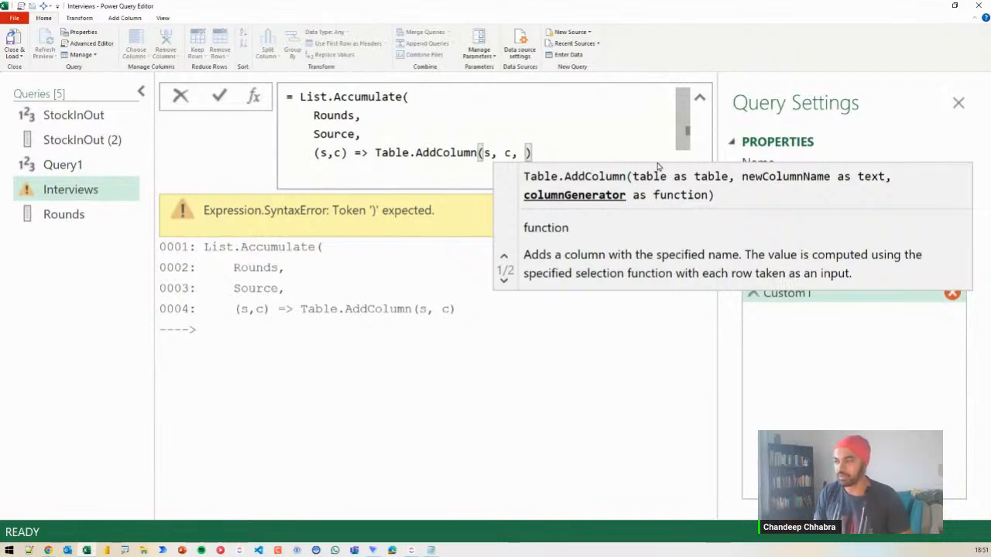
type("each 1")
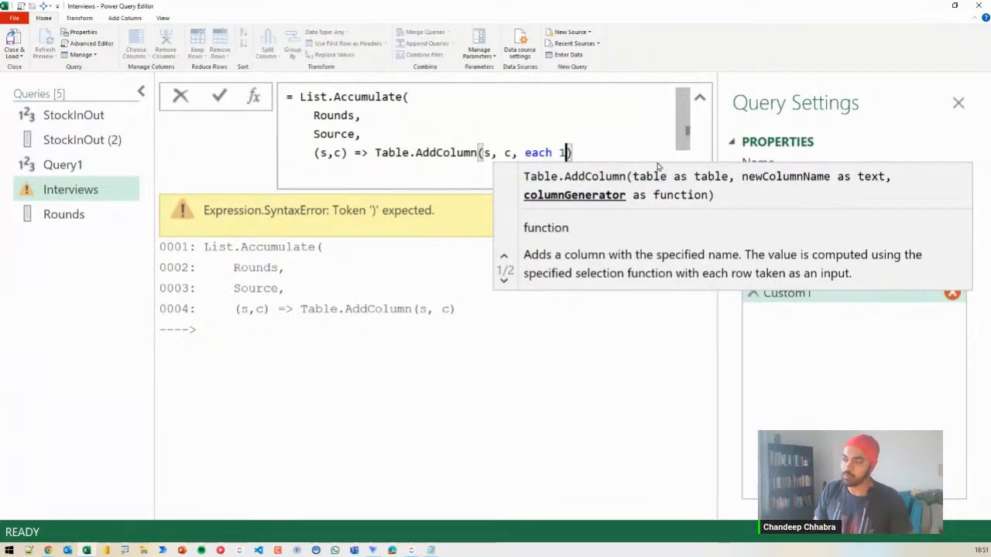
type(")")
key("Return")
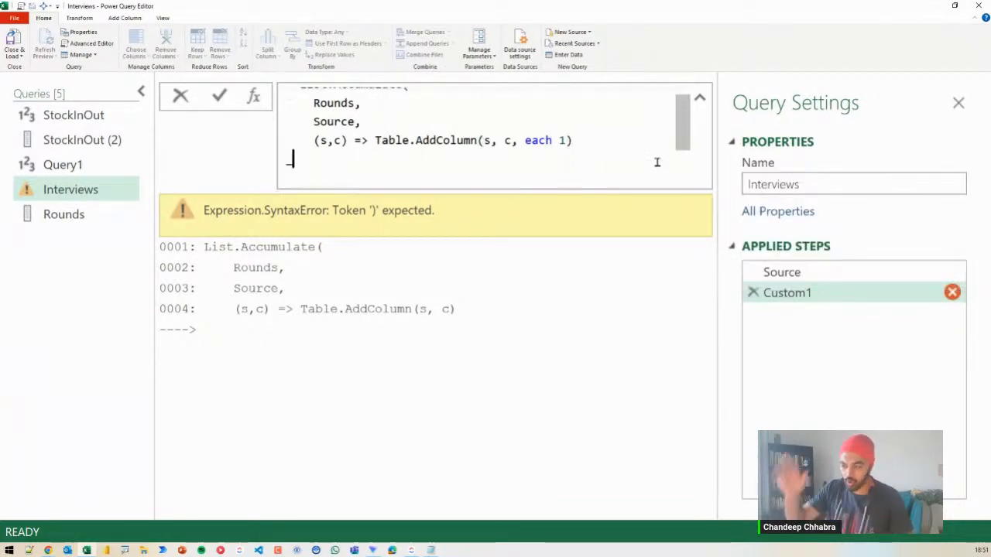
type(")")
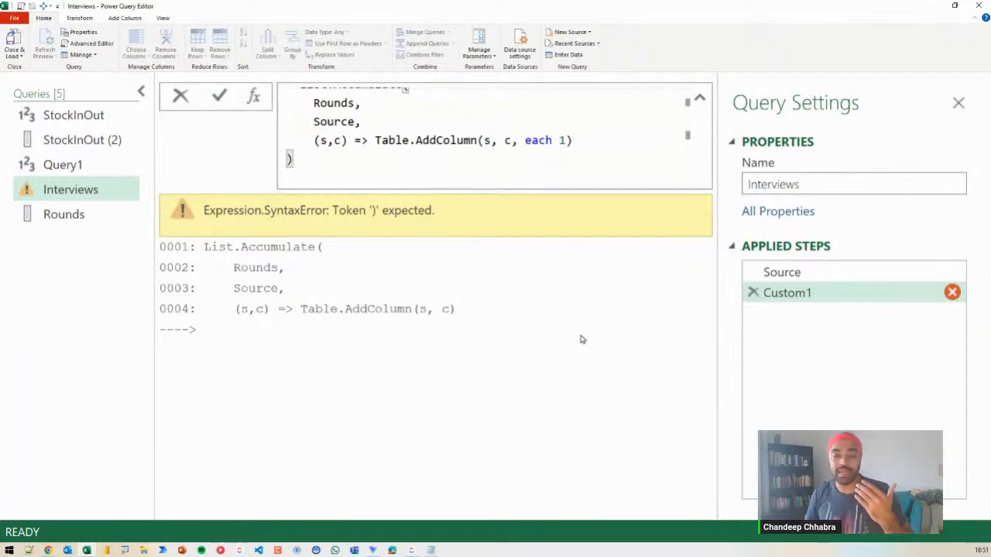
key("Return")
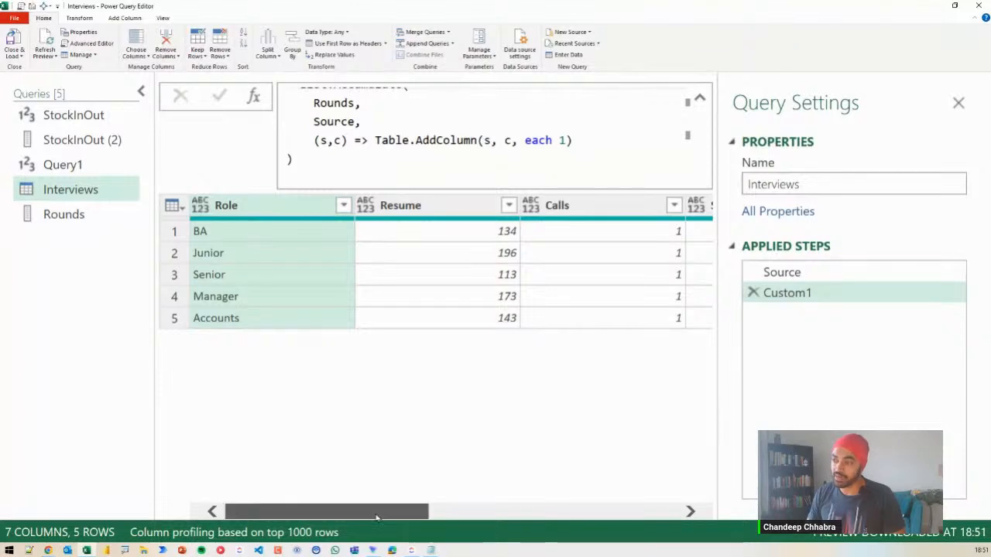
Examine the columns added to the Interviews table, from Calls through Hired, and compare them with the names in the Rounds list
left_click_drag(387, 511, 329, 501)
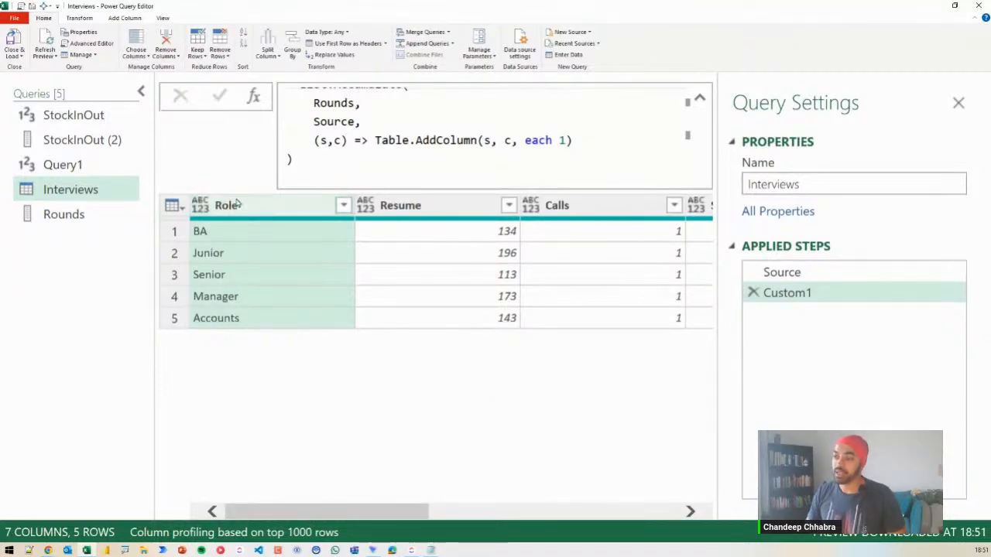
key("ctrl+2")
left_click_drag(165, 189, 522, 347)
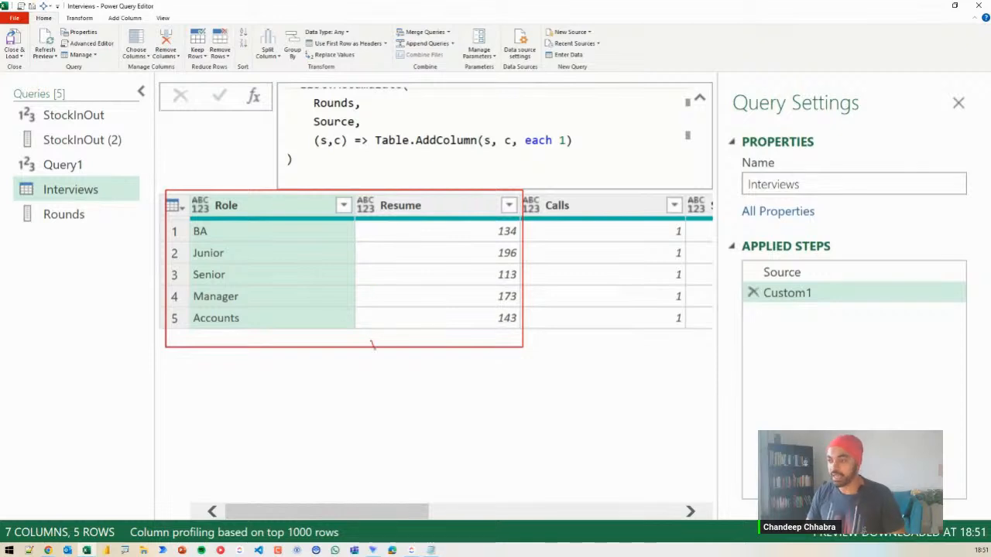
left_click_drag(372, 344, 563, 350)
key("Escape")
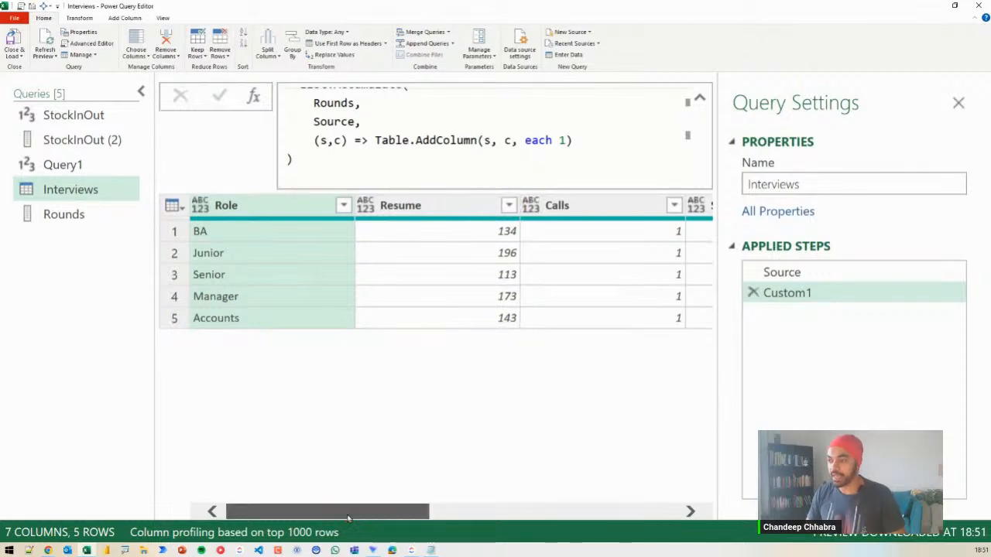
left_click_drag(349, 515, 459, 511)
key("ctrl+2")
mouse_move(159, 188)
left_mouse_down()
mouse_move(335, 264)
mouse_move(397, 332)
mouse_move(483, 352)
left_mouse_up()
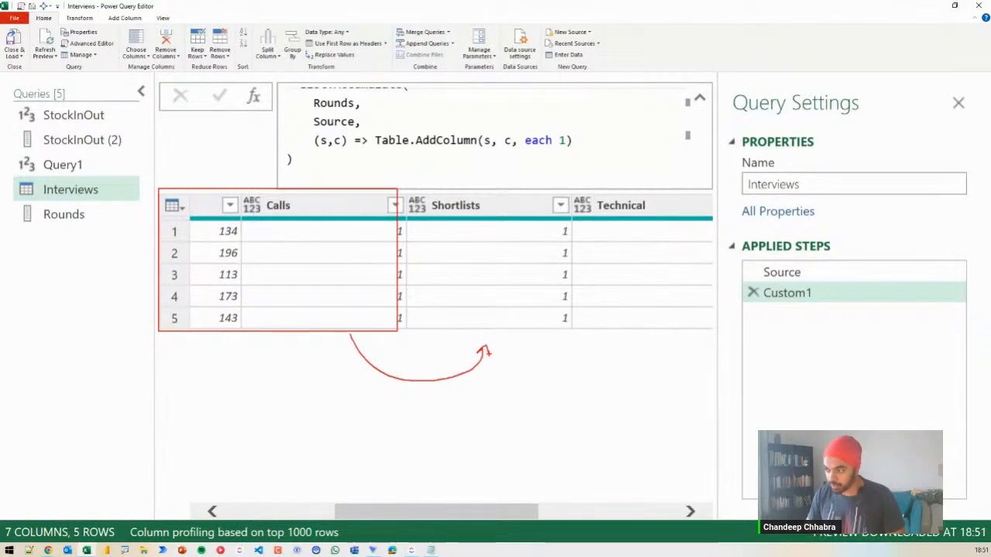
key("Escape")
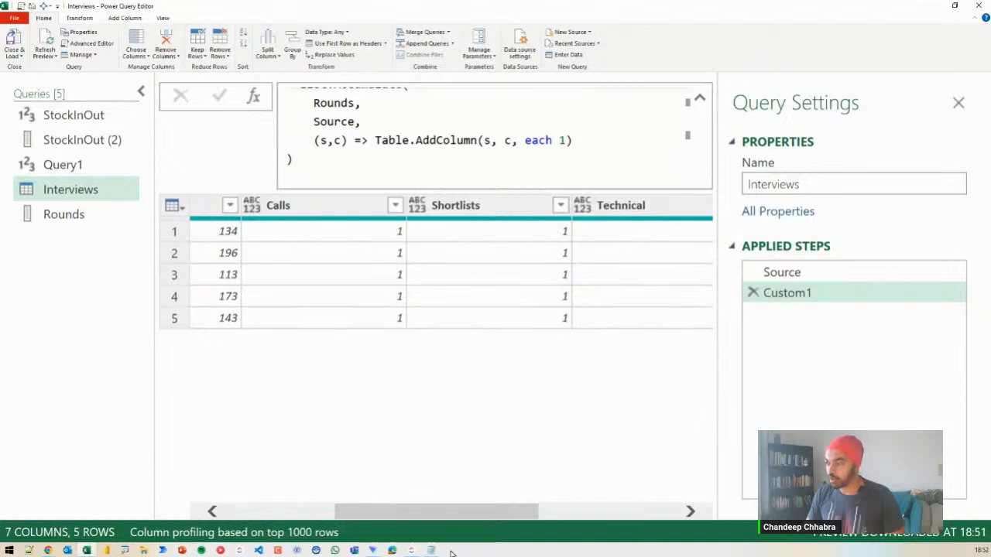
left_click_drag(452, 553, 643, 457)
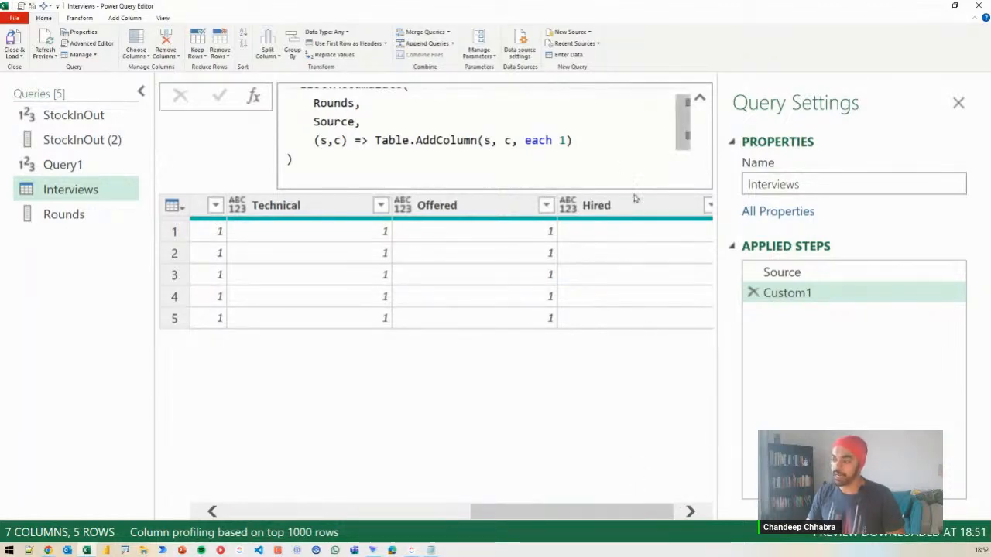
left_click(92, 217)
left_click_drag(170, 213, 270, 339)
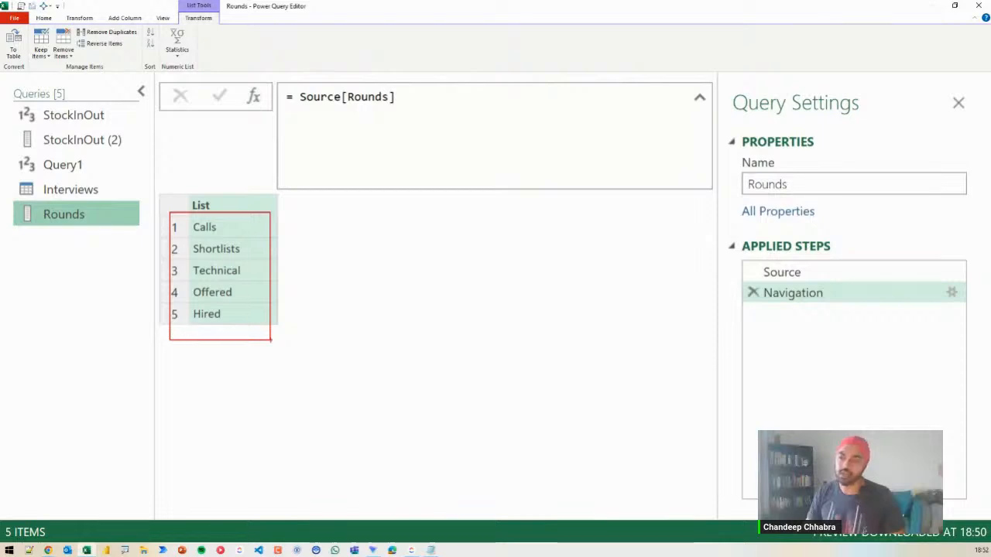
left_click(99, 192)
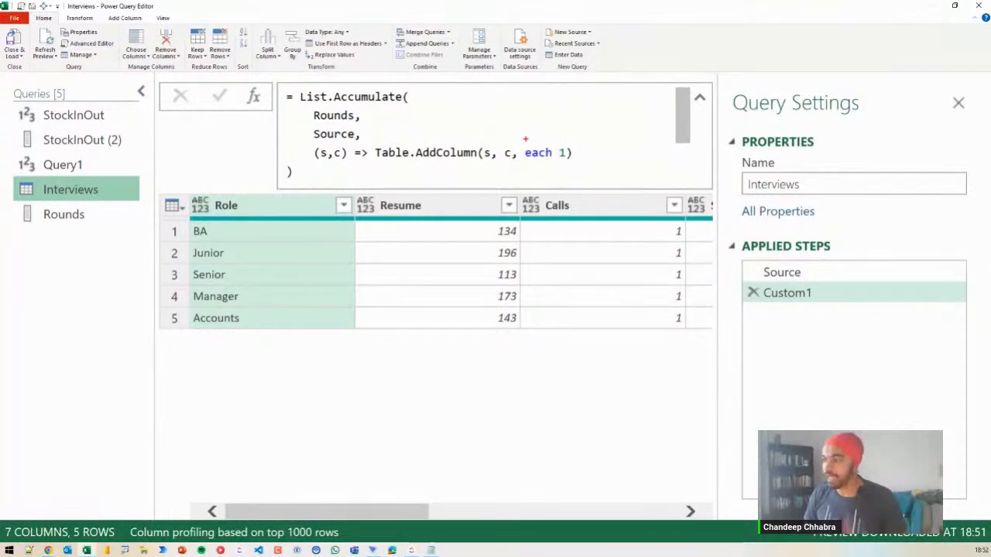
Replace the 1 after each with _ in Table.AddColumn's column generator and apply the formula
left_click_drag(524, 138, 575, 172)
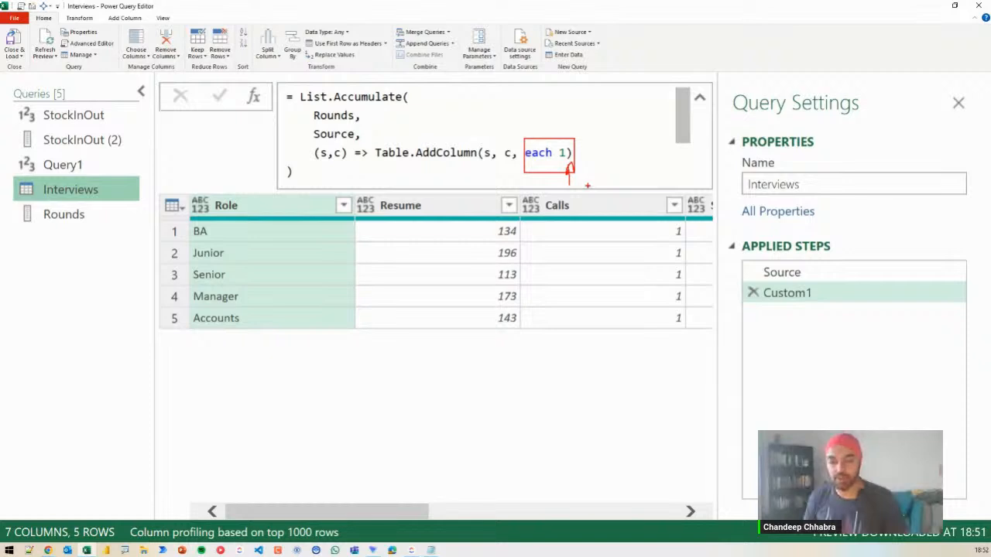
mouse_move(519, 224)
left_mouse_down()
mouse_move(490, 228)
mouse_move(588, 230)
left_mouse_up()
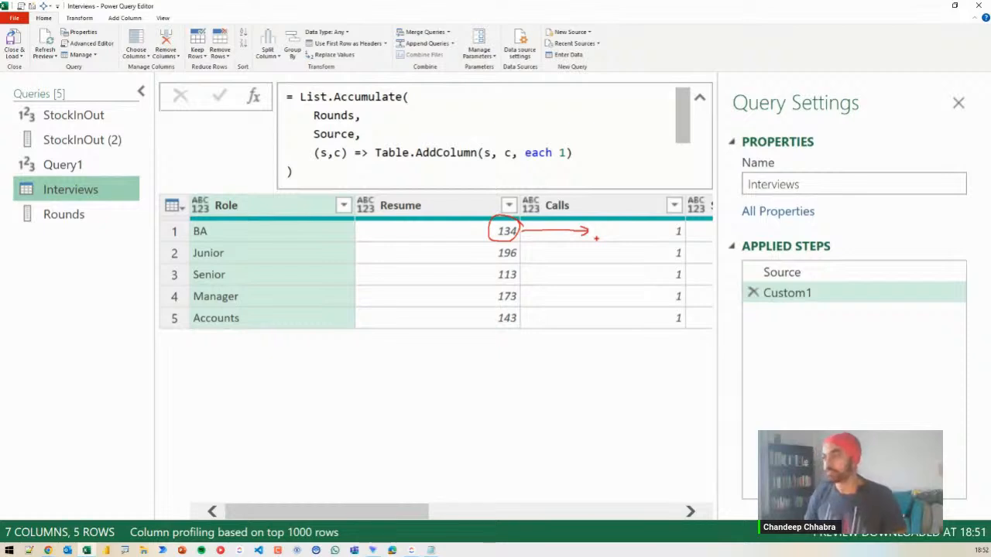
left_click(565, 153)
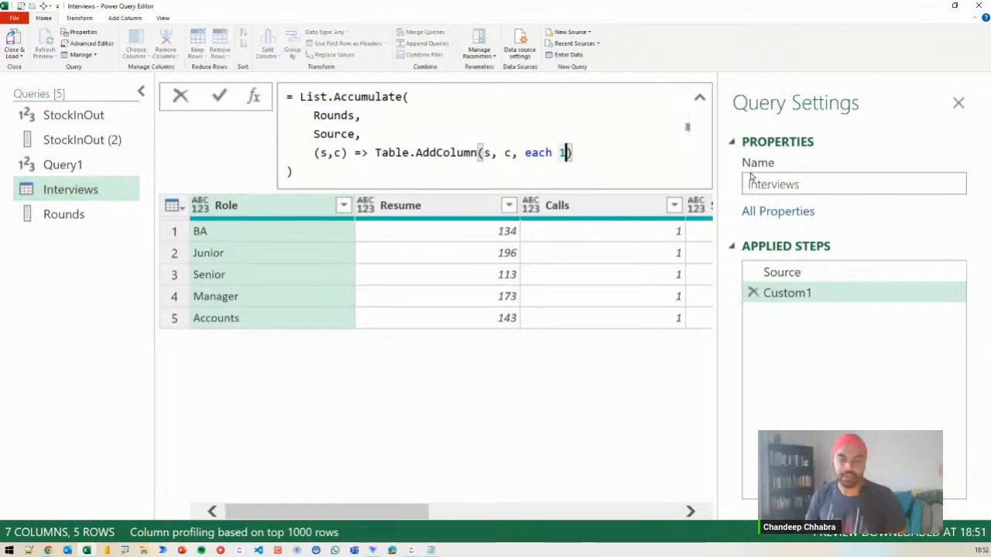
key("BackSpace")
type("_")
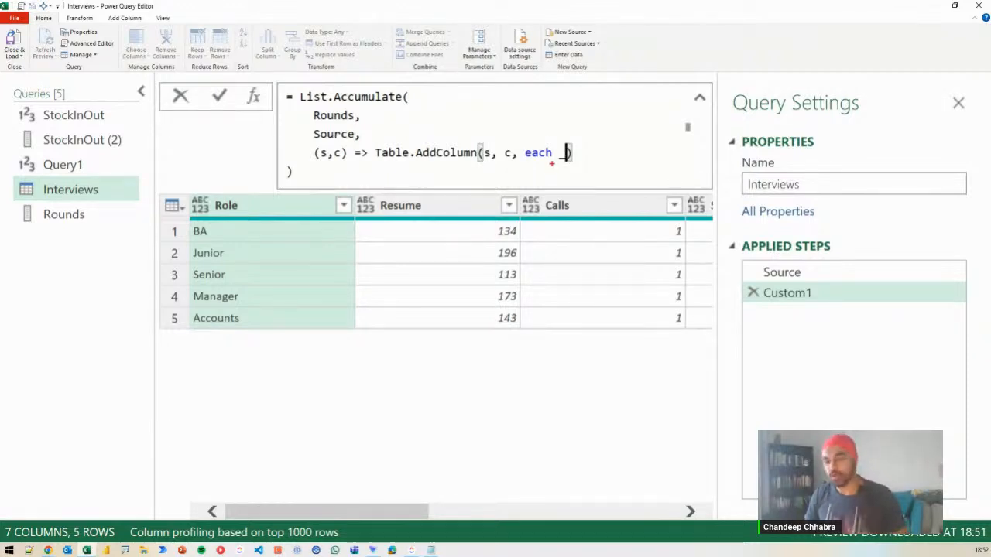
mouse_move(182, 218)
left_mouse_down()
mouse_move(367, 241)
mouse_move(525, 243)
left_mouse_up()
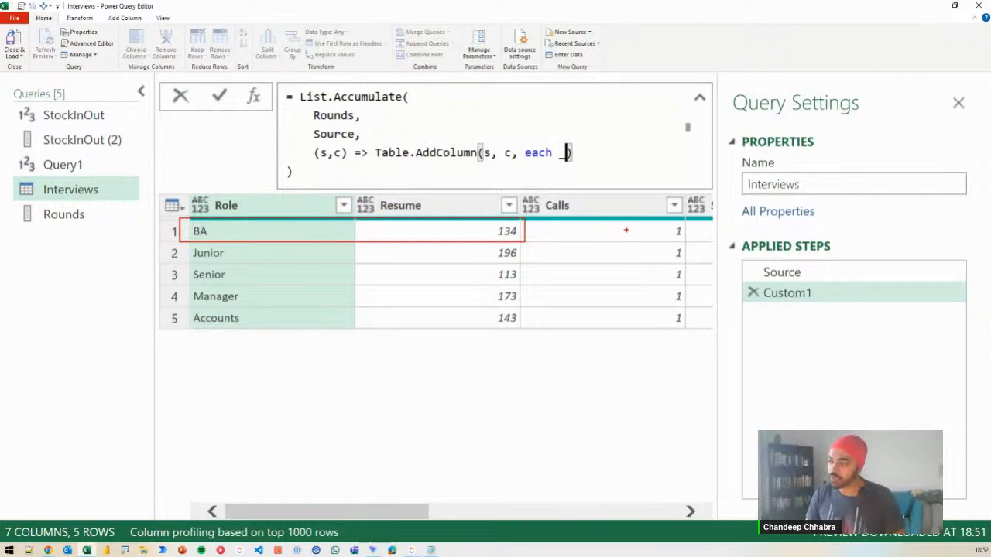
left_click_drag(638, 259, 644, 254)
mouse_move(633, 283)
left_mouse_down()
mouse_move(646, 277)
mouse_move(652, 294)
left_mouse_up()
left_click_drag(653, 309, 650, 317)
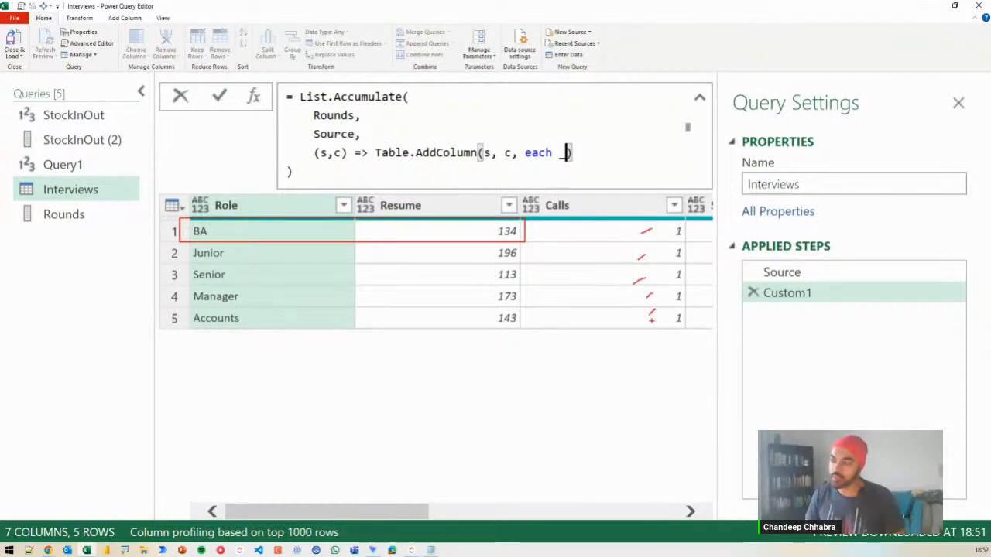
key("Escape")
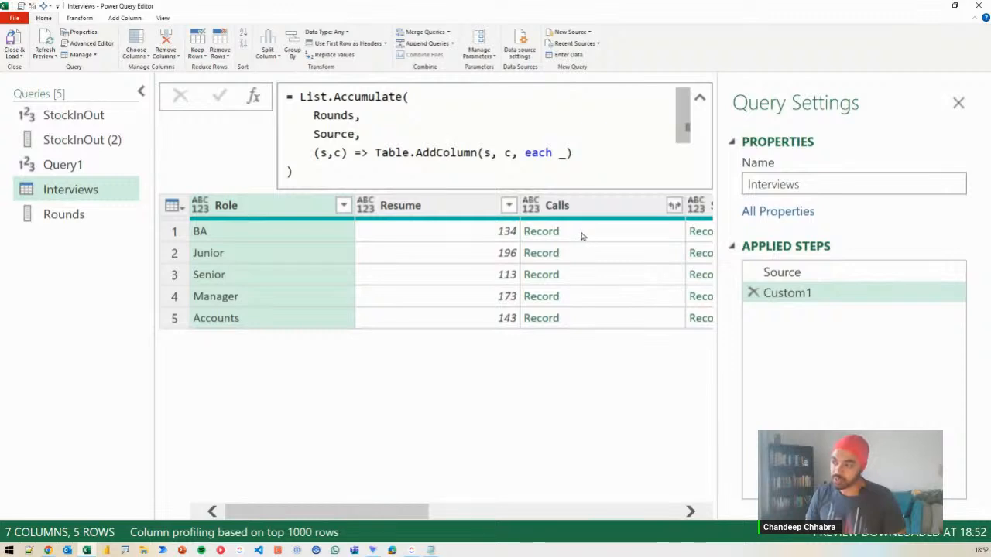
Preview the record in the BA row's Calls column and compare its fields with that row's Role and Resume values
left_click_drag(575, 230, 591, 226)
left_click_drag(521, 223, 186, 243)
left_click_drag(585, 249, 613, 241)
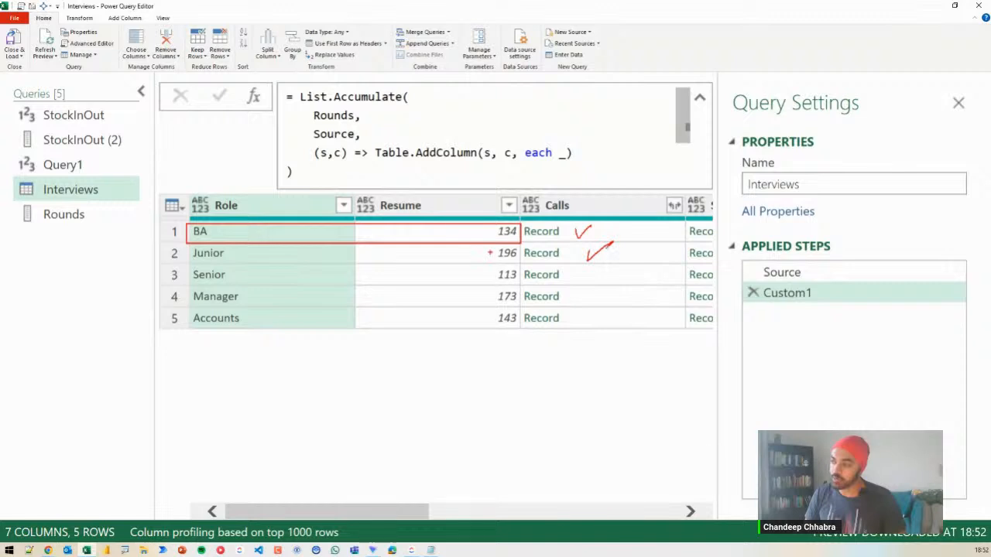
mouse_move(525, 242)
left_mouse_down()
mouse_move(504, 260)
mouse_move(191, 266)
left_mouse_up()
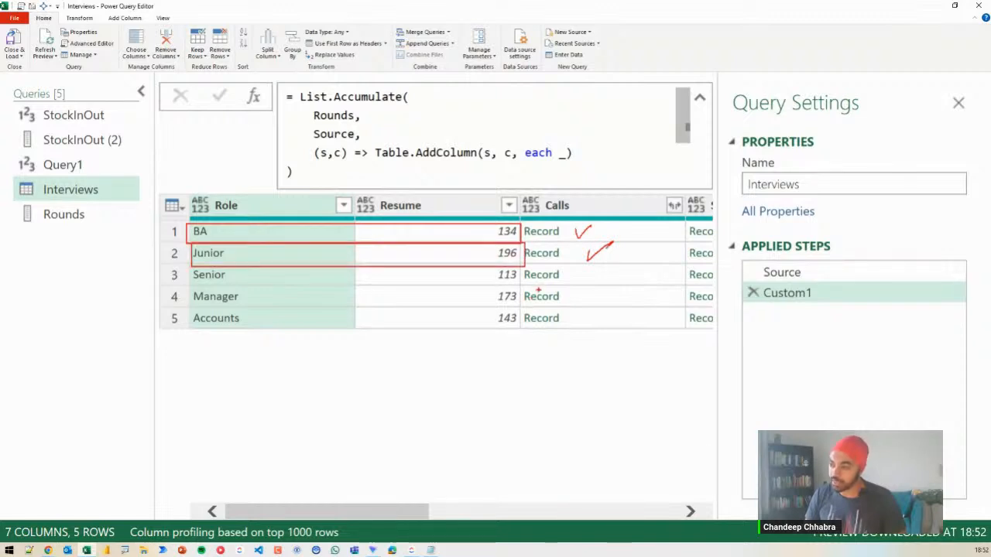
left_click_drag(520, 265, 155, 285)
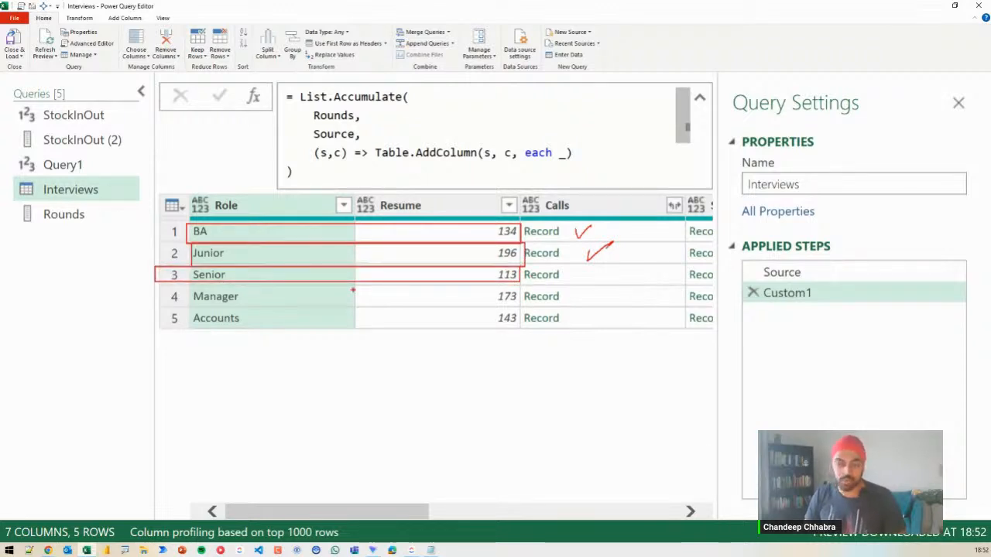
key("Escape")
left_click(619, 234)
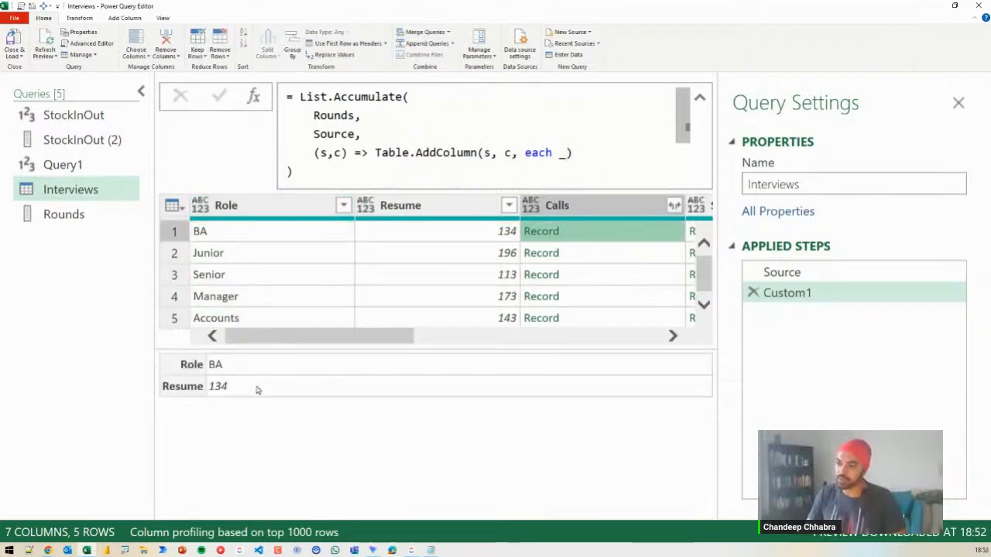
mouse_move(236, 366)
left_mouse_down()
mouse_move(242, 375)
mouse_move(260, 364)
left_mouse_up()
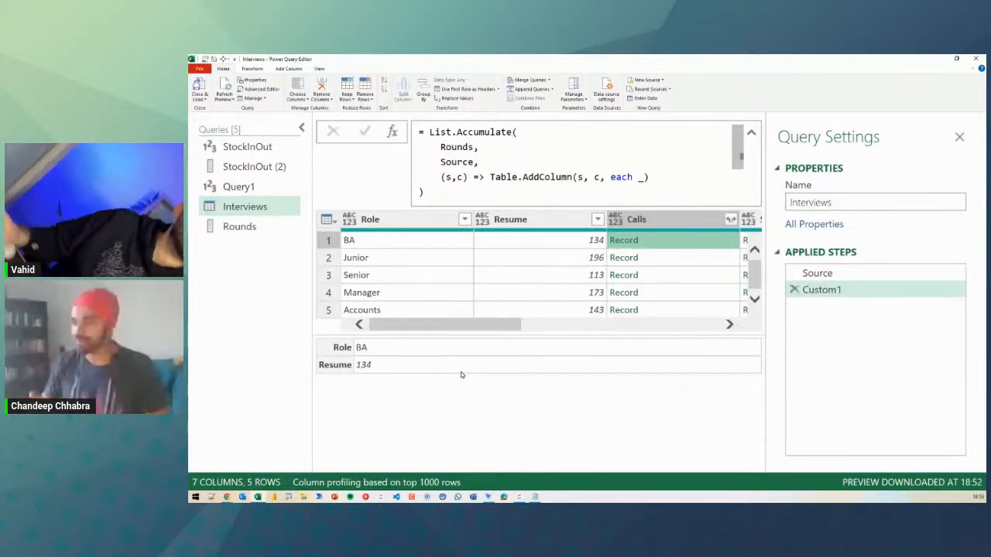
left_click(684, 245)
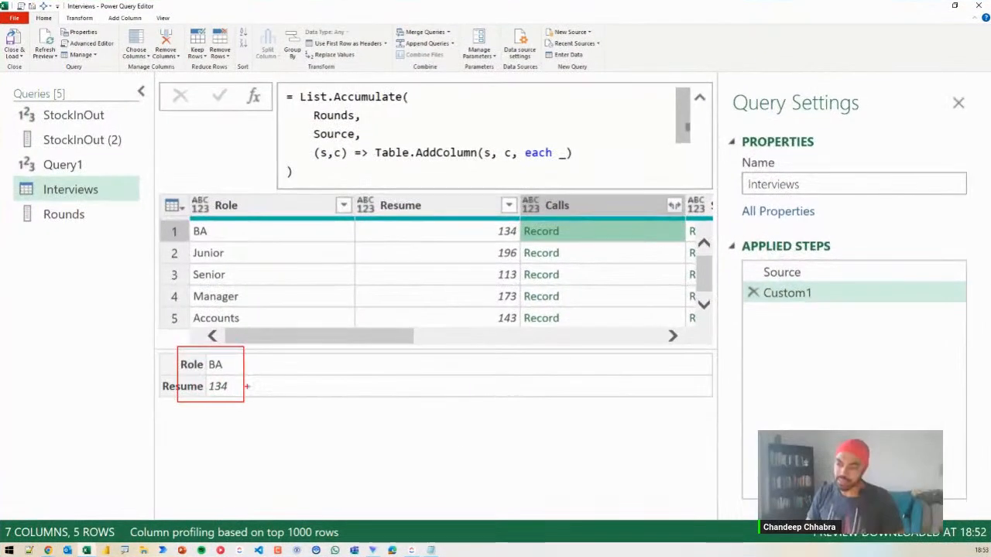
mouse_move(247, 385)
left_mouse_down()
mouse_move(203, 393)
mouse_move(249, 376)
left_mouse_up()
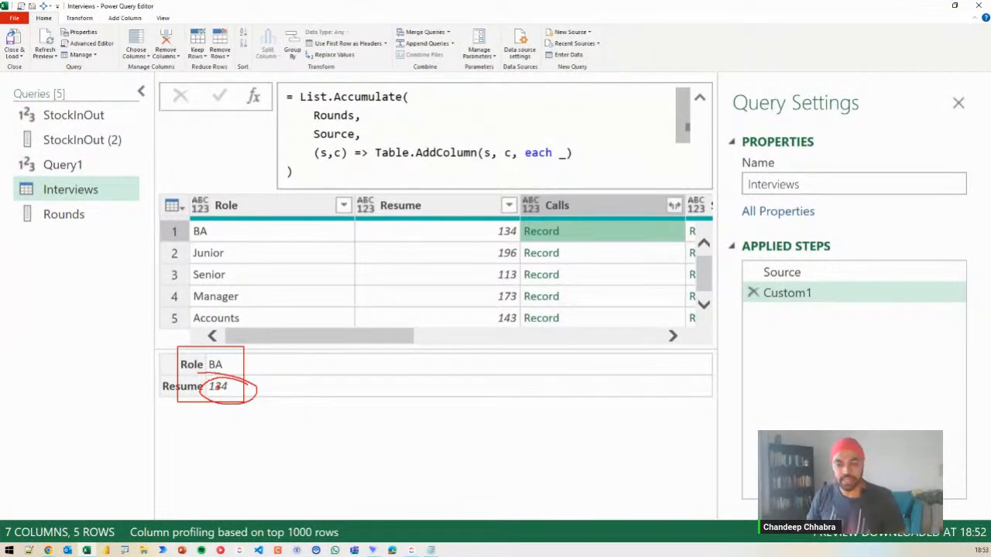
key("Escape")
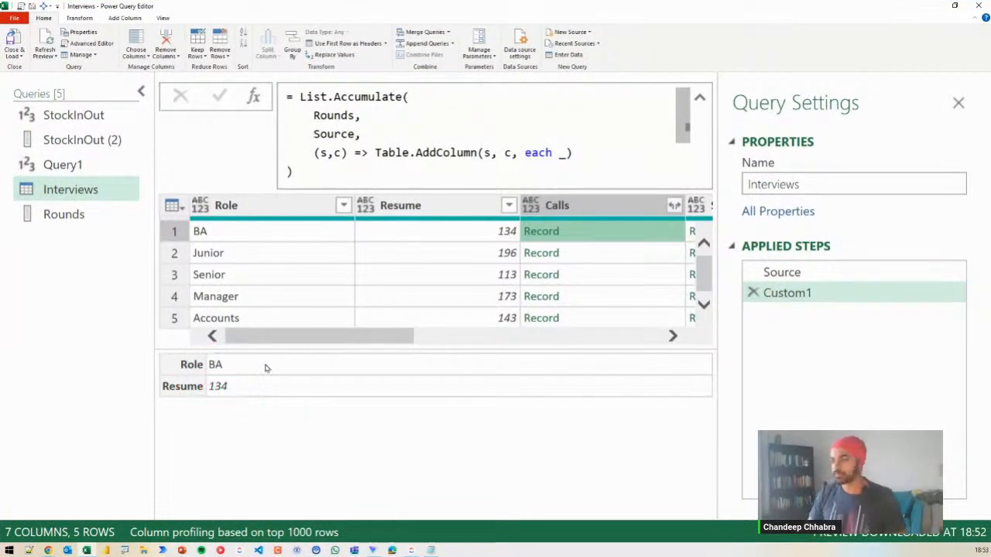
Wrap the underscore in Record.ToList() in the column generator, balance the closing parentheses and apply the formula
left_click(559, 155)
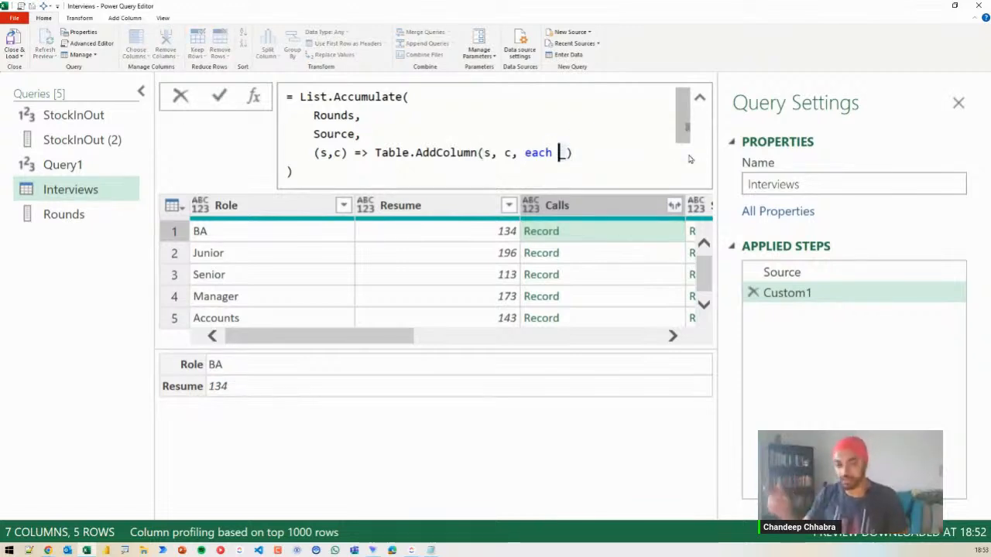
type("Record")
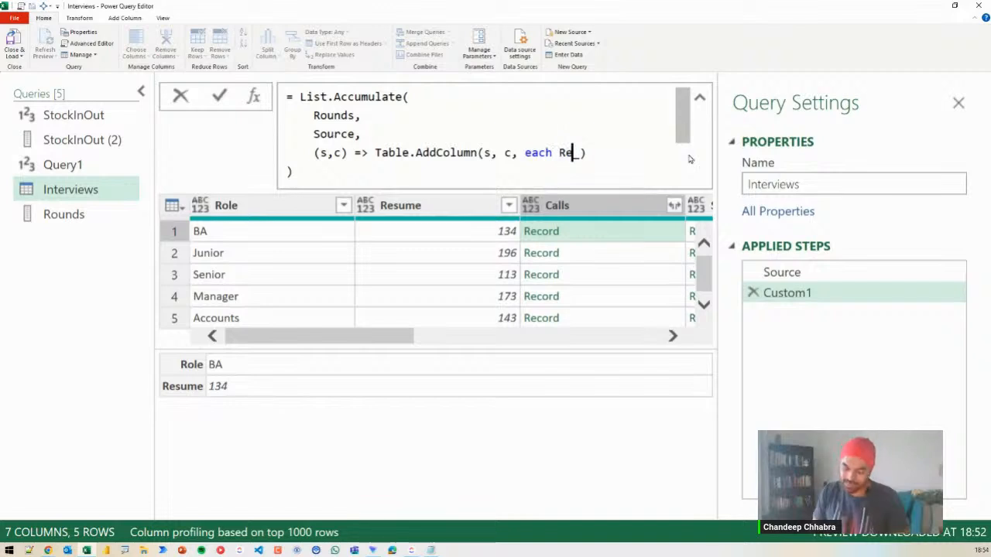
type(".T")
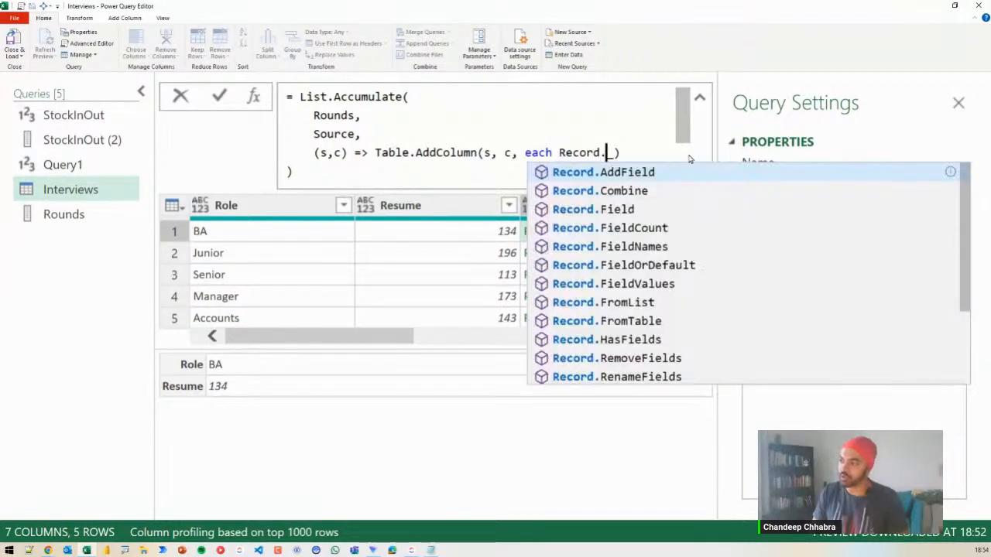
type("oList(")
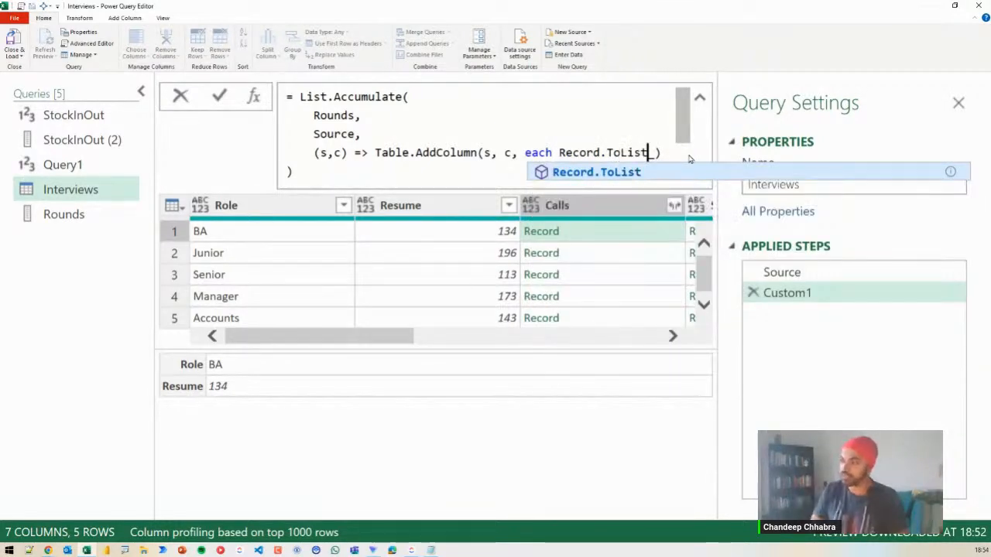
key("Right")
key("Right")
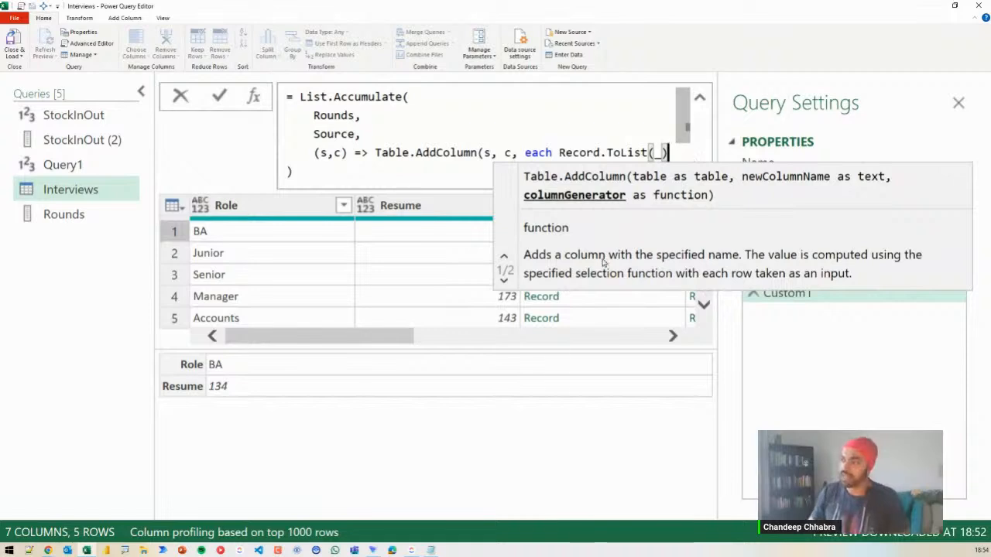
left_click(478, 438)
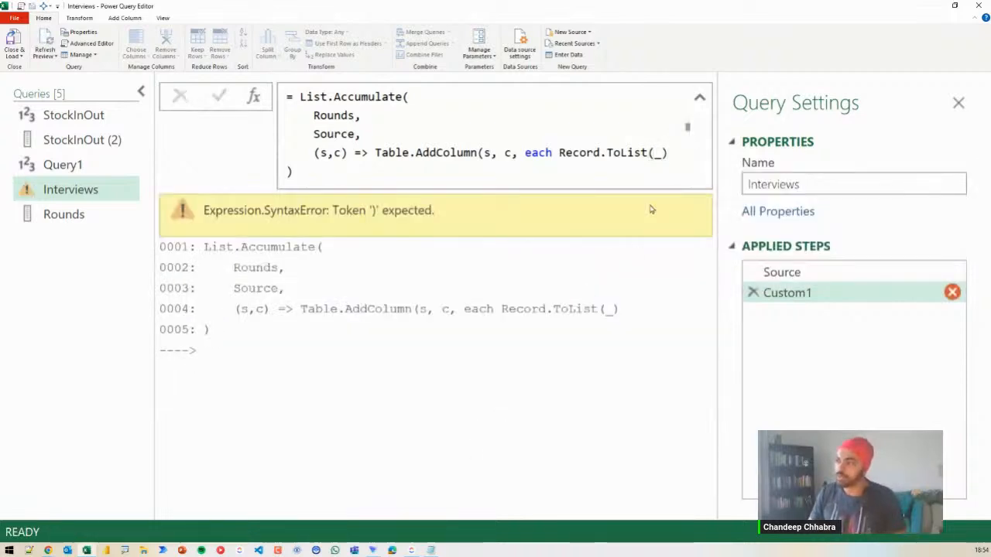
left_click(662, 153)
type(")")
key("Return")
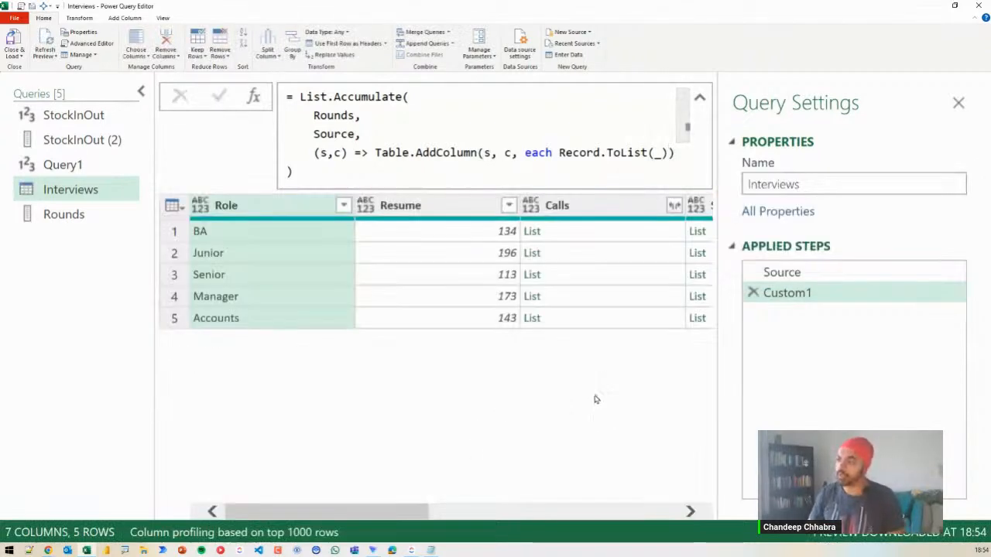
Preview the list in the BA row's Calls column and examine its items, especially the last one
left_click(575, 236)
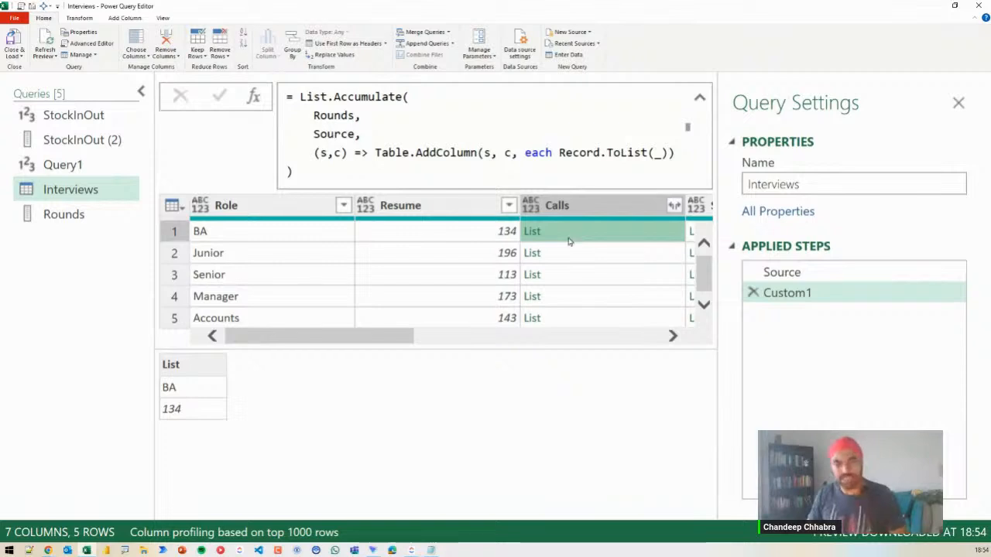
mouse_move(155, 376)
left_mouse_down()
mouse_move(192, 416)
mouse_move(204, 399)
left_mouse_up()
left_click_drag(195, 391, 216, 382)
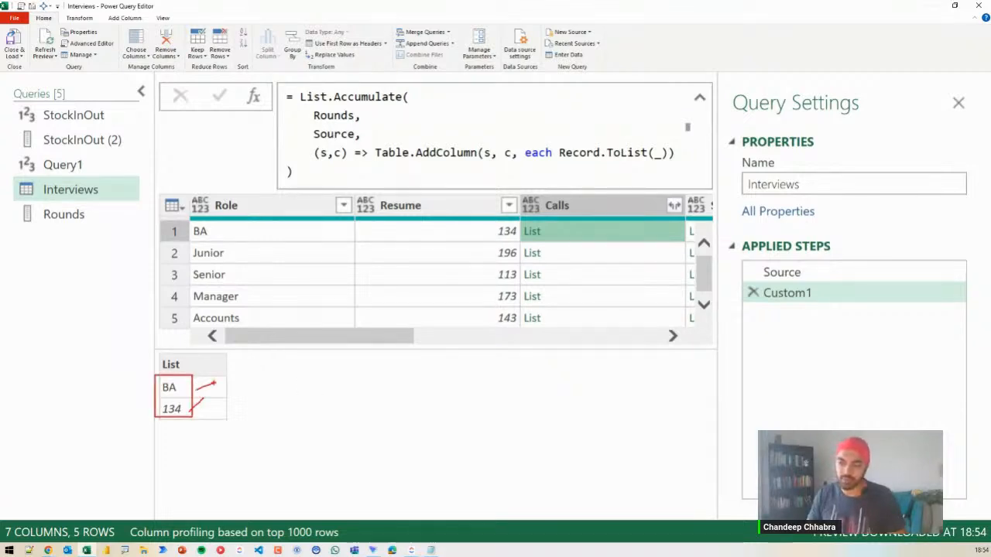
key("Escape")
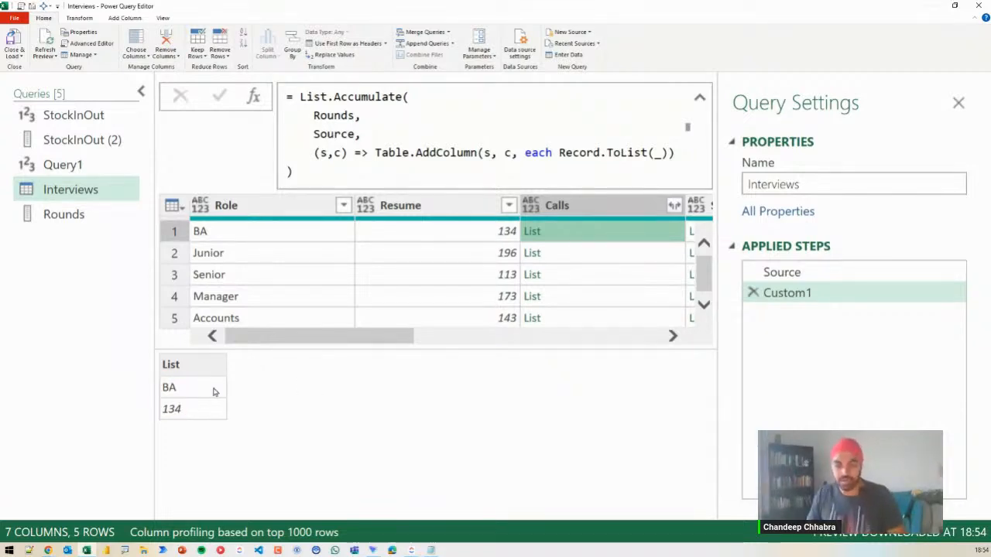
left_click_drag(151, 352, 227, 422)
left_click_drag(258, 375, 230, 396)
left_click_drag(233, 384, 255, 398)
left_click_drag(192, 413, 222, 402)
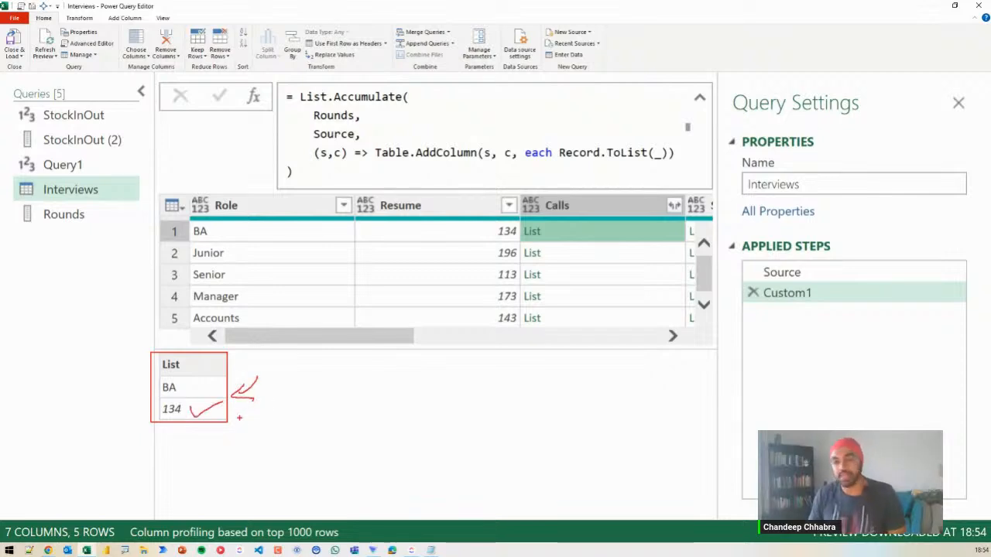
key("Escape")
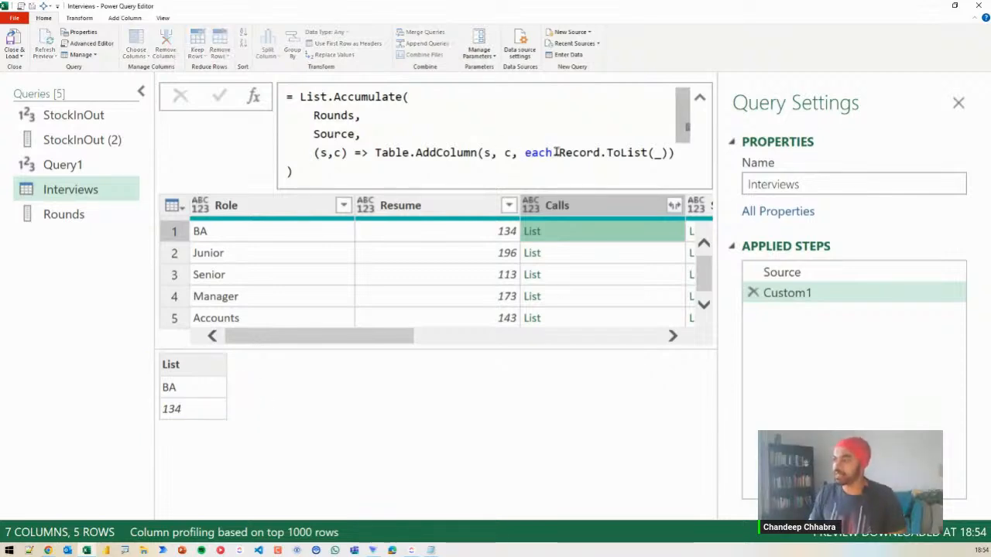
Wrap Record.ToList(_) in List.Last() within the column generator, adding the extra closing parenthesis
left_click(559, 153)
type("List.Last(")
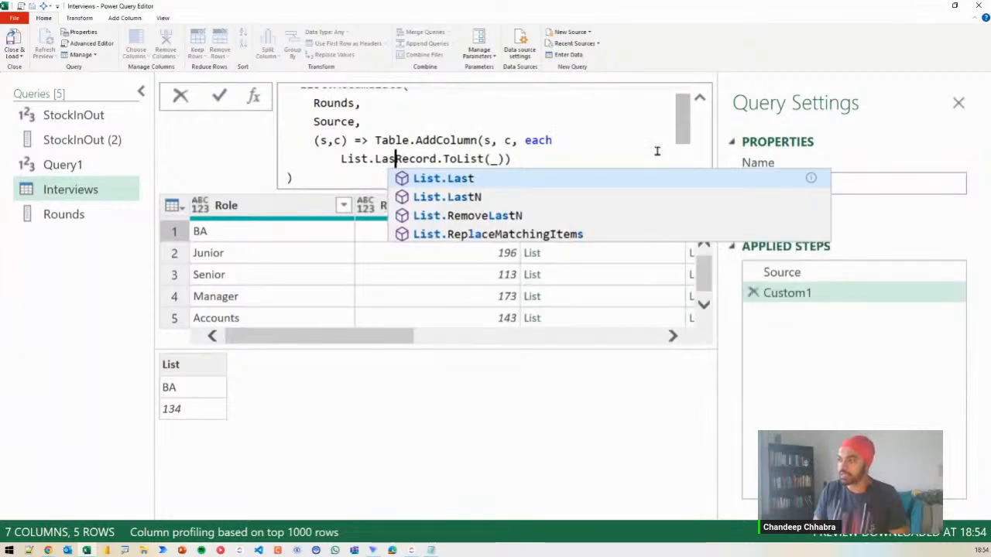
key("End")
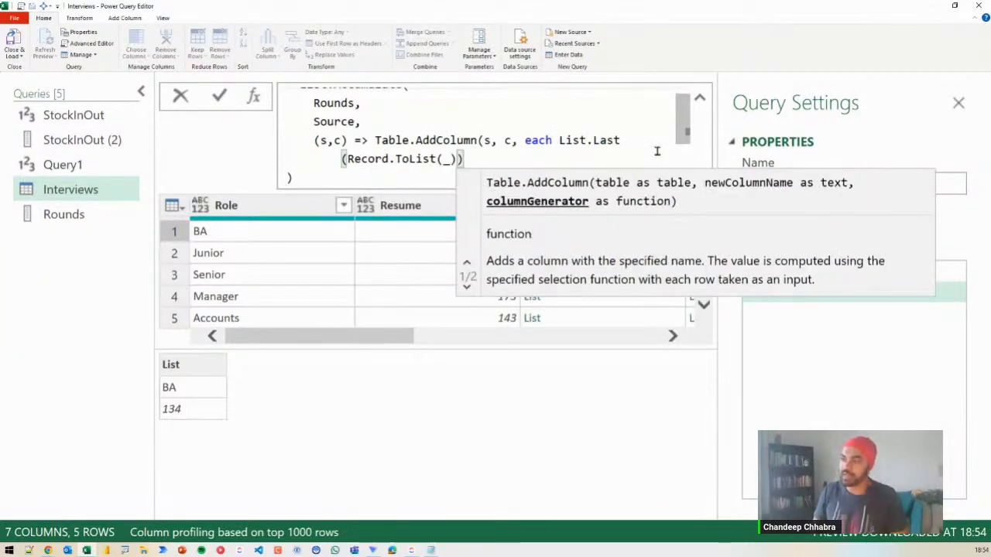
type(")")
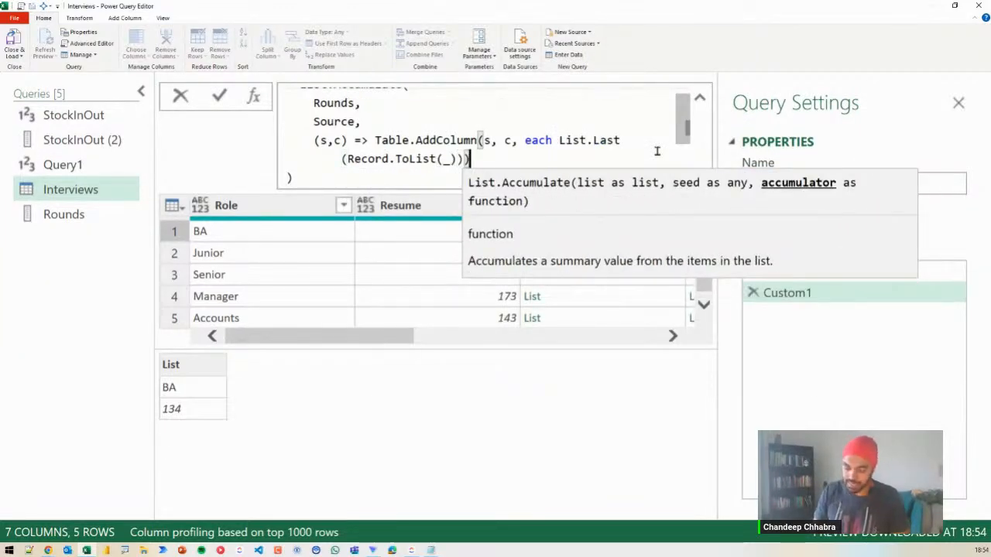
Append * 0.75 after the Table.AddColumn expression and apply the formula
type(" * 0")
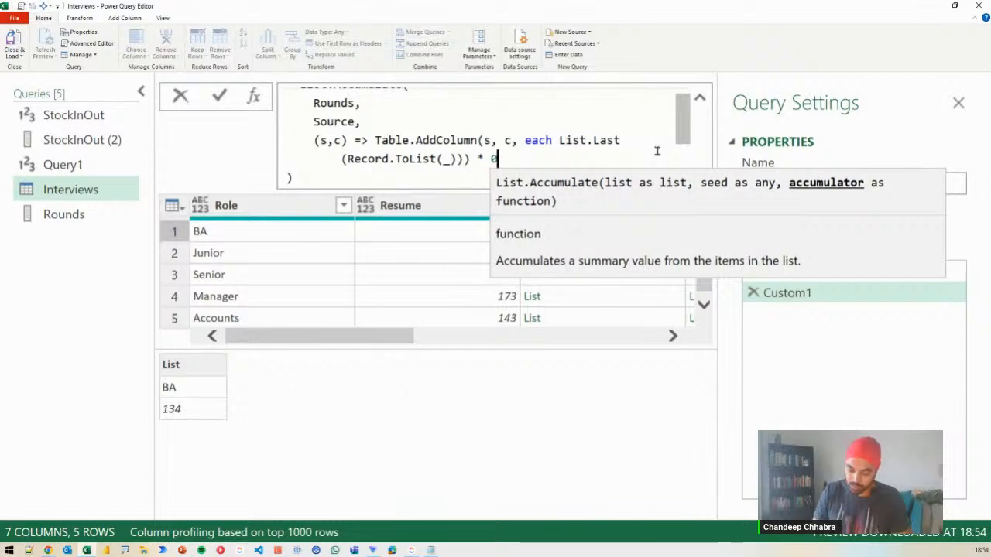
type(".75")
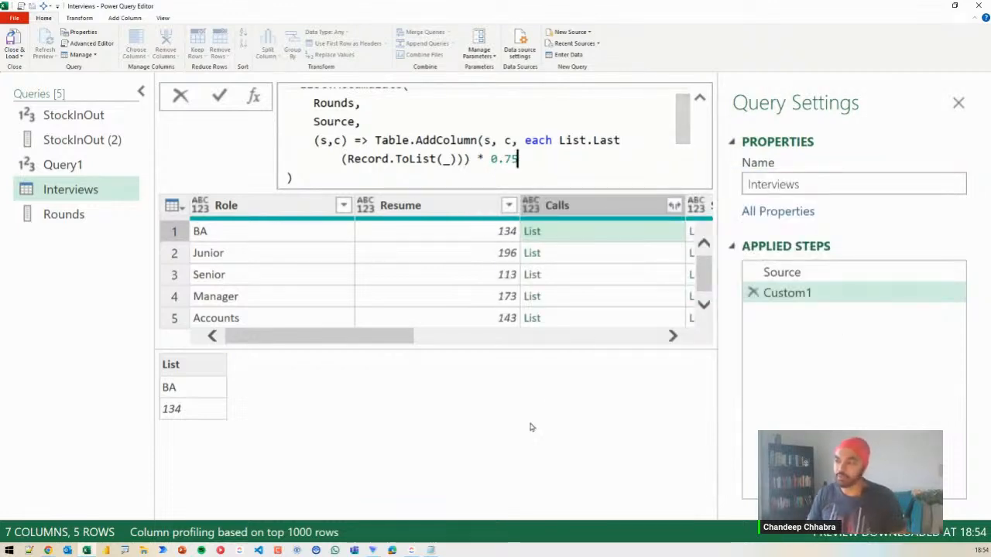
key("Return")
Move the closing parenthesis of Table.AddColumn from before * 0.75 to after it and apply the formula
left_click(527, 161)
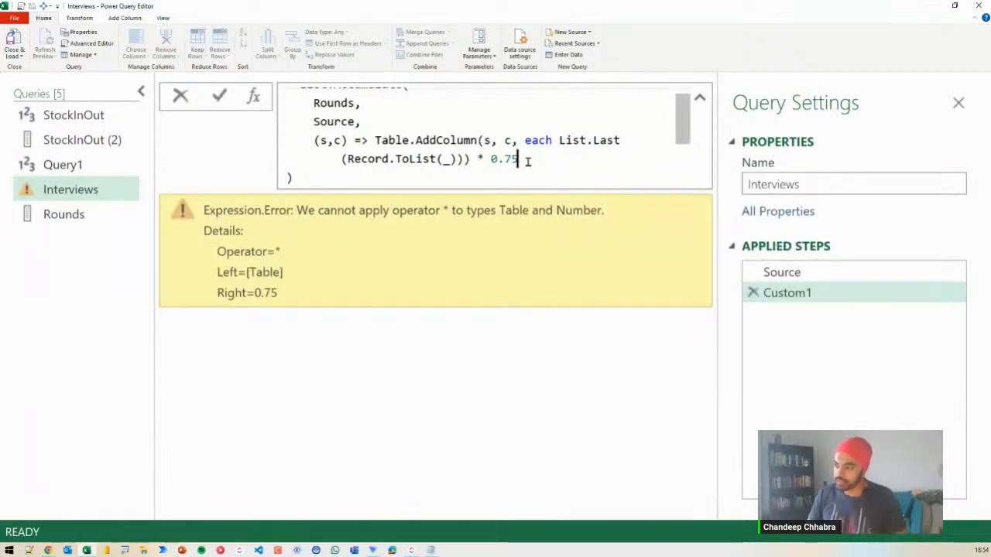
left_click(470, 159)
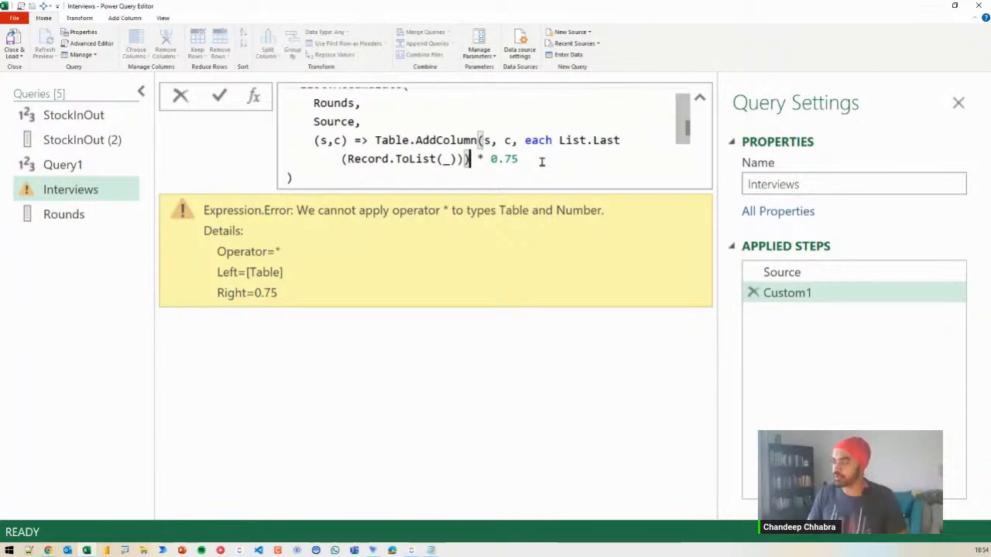
key("BackSpace")
key("Right")
key("Right")
key("Right")
key("Right")
key("End")
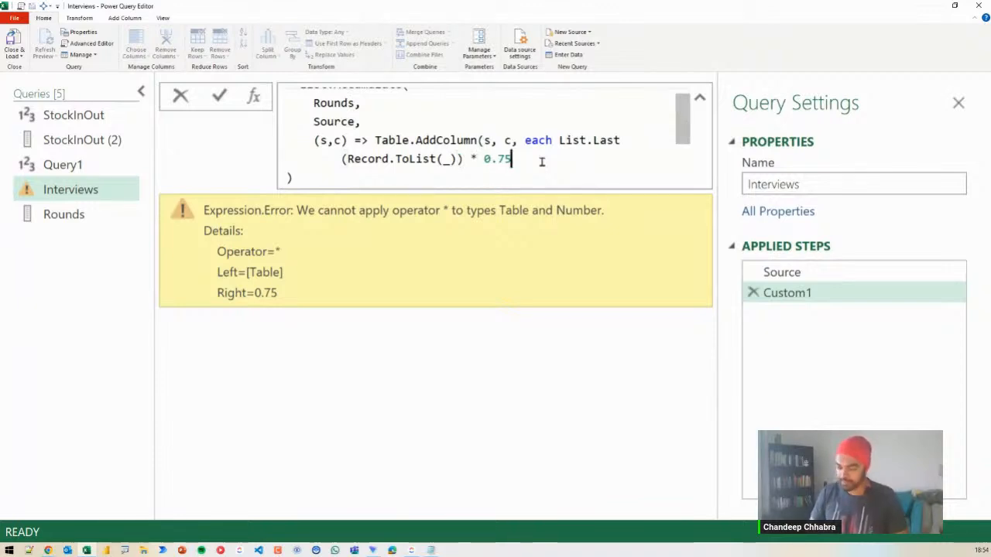
type(")")
key("Return")
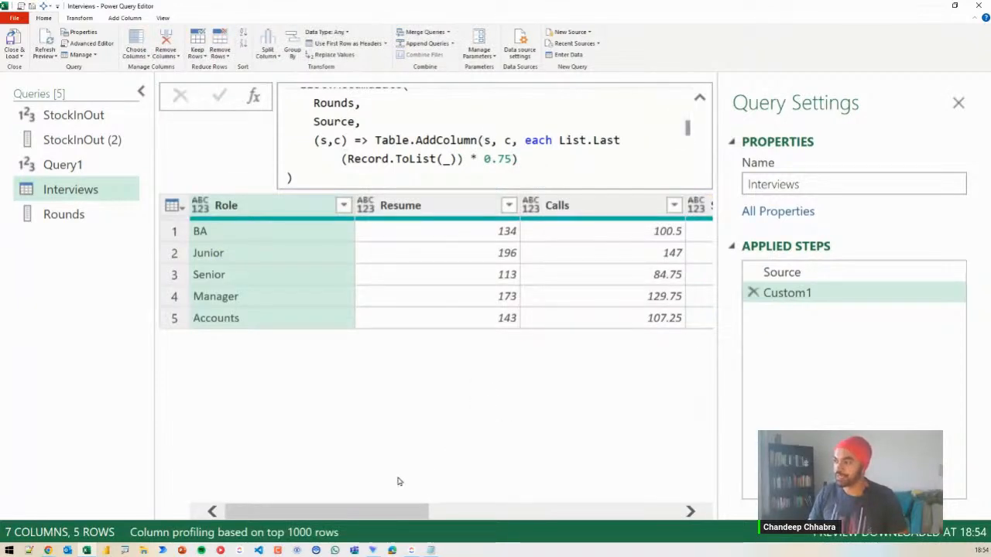
Insert Number.Round with an opening parenthesis before List.Last in the column generator
left_click_drag(349, 516, 431, 522)
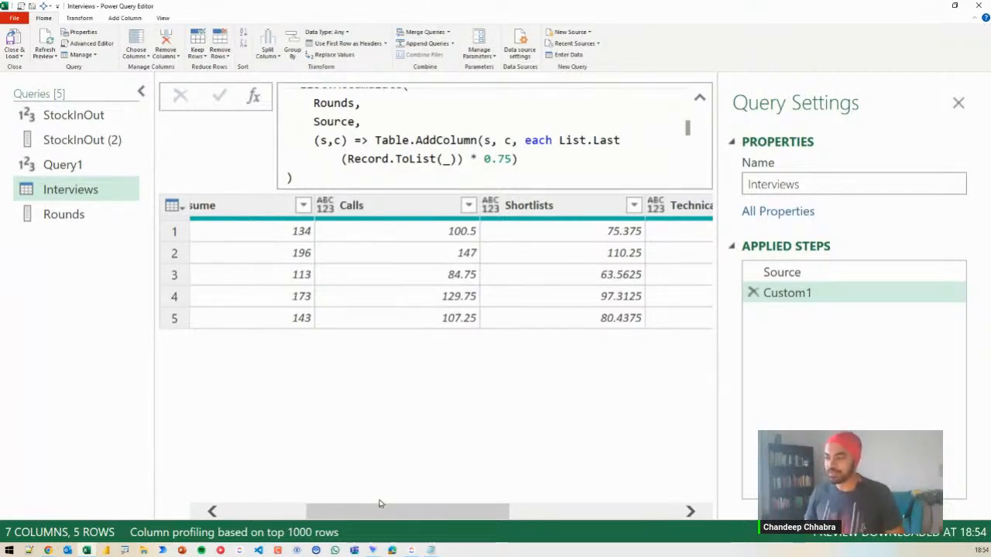
left_click_drag(369, 512, 438, 408)
left_click(341, 158)
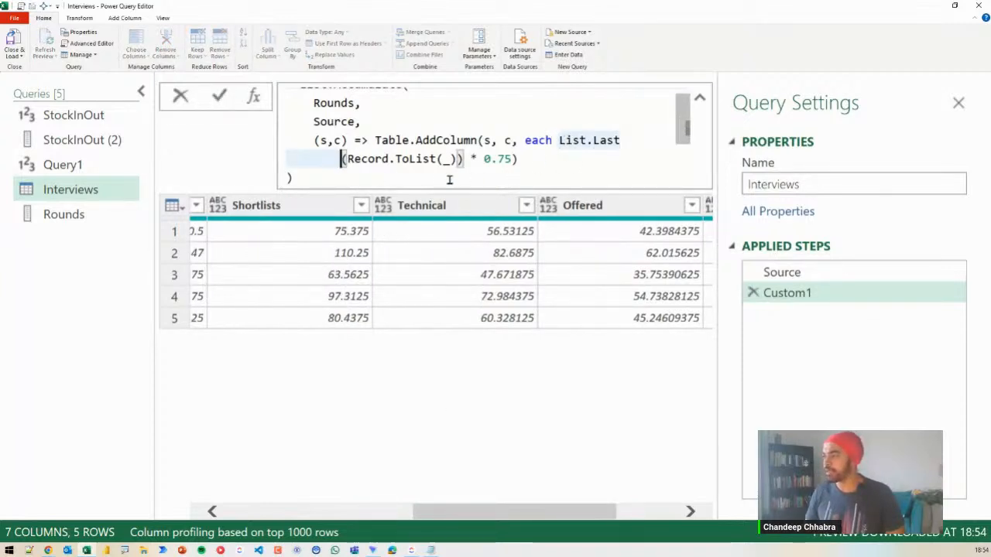
key("ctrl+Left")
key("ctrl+Left")
type("Number.")
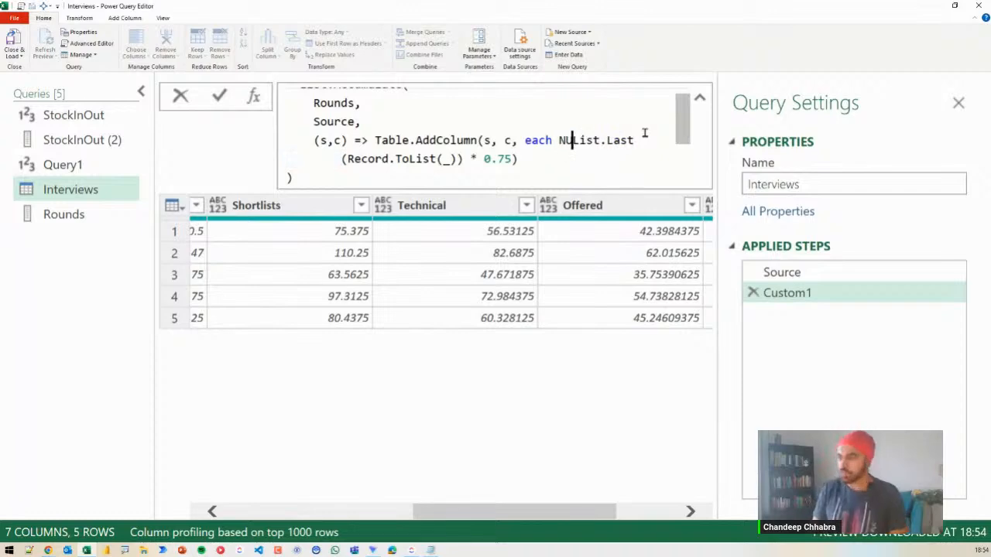
key("ctrl+BackSpace")
key("ctrl+BackSpace")
type("Nu")
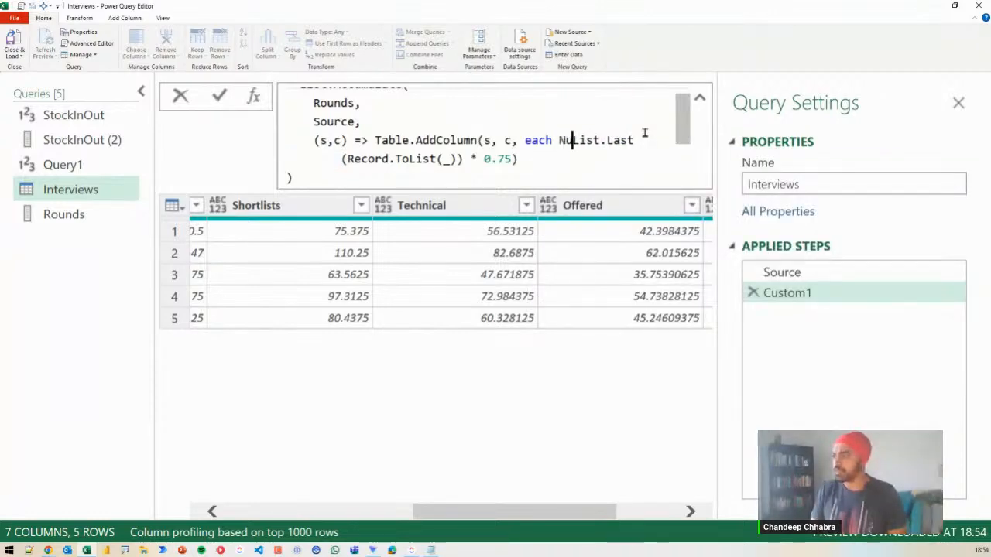
type("mber.Round")
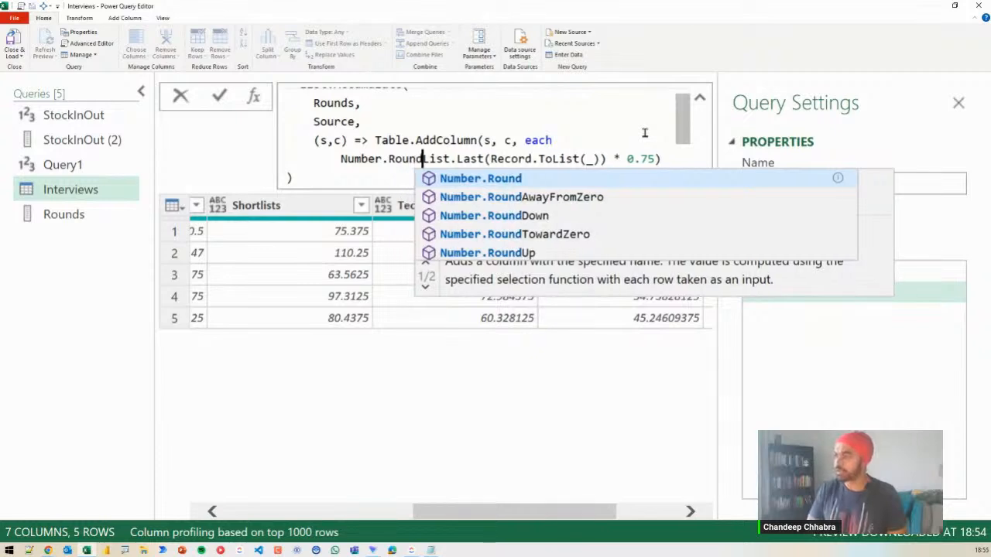
key("Tab")
type("(")
Close the Number.Round parenthesis after 0.75 and apply the formula to round every round column
key("ctrl+Right")
key("ctrl+Right")
key("ctrl+Right")
key("ctrl+Right")
key("ctrl+Right")
key("ctrl+Right")
key("ctrl+Right")
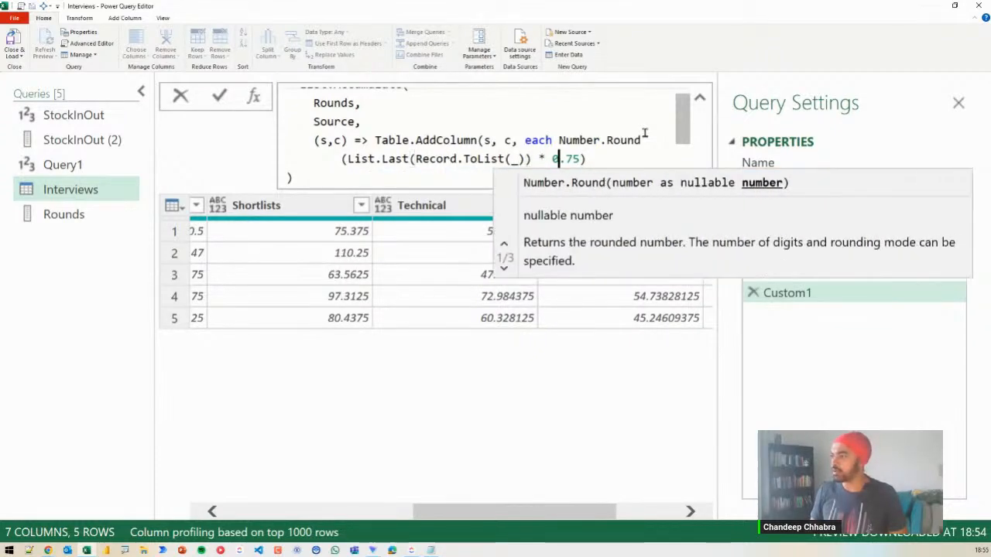
type(")")
key("Return")
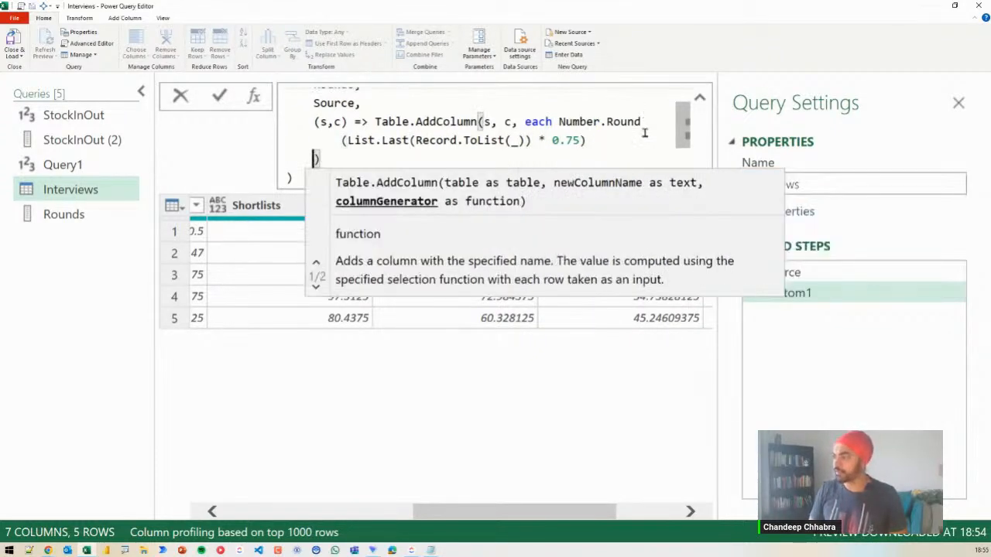
key("BackSpace")
key("Return")
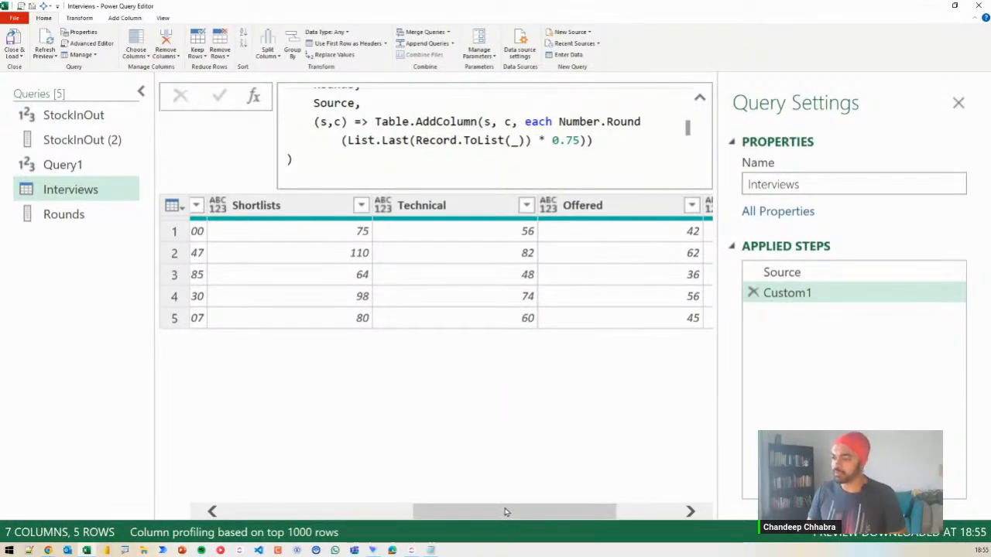
Check the rounded columns through Hired, then close the query editor and load the queries into the workbook
left_click_drag(507, 512, 606, 510)
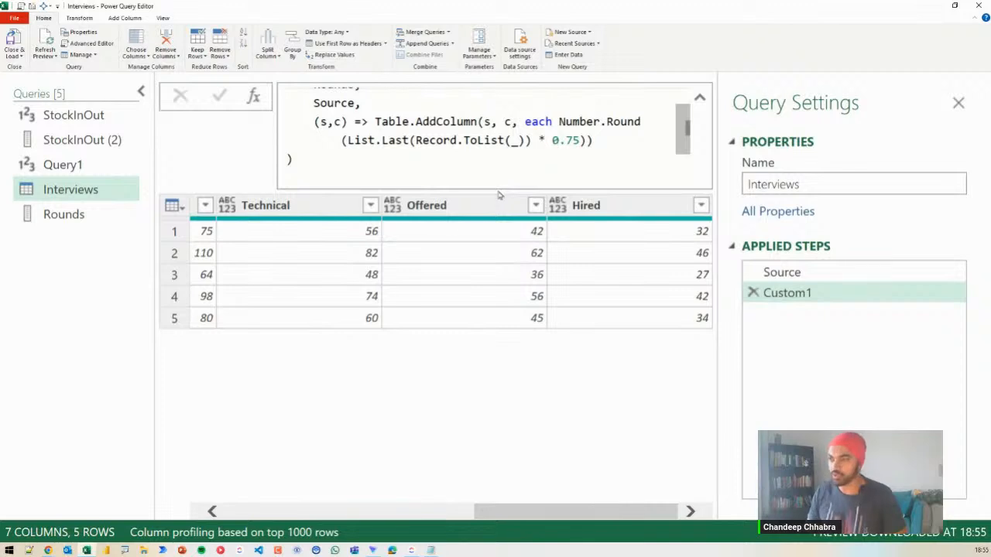
left_click(25, 59)
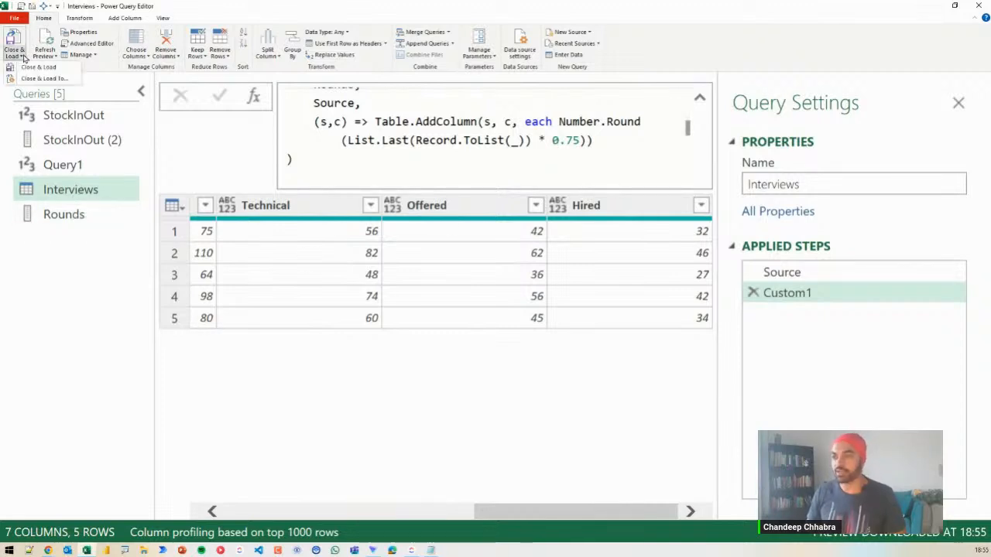
left_click(30, 70)
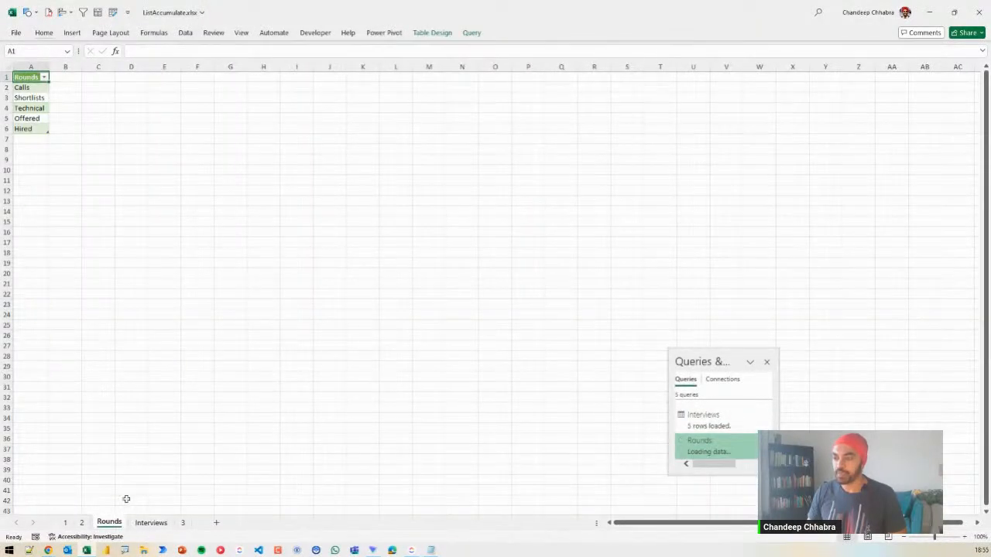
Delete the Rounds worksheet created by loading the queries and confirm the deletion
key("alt+h")
key("d")
key("s")
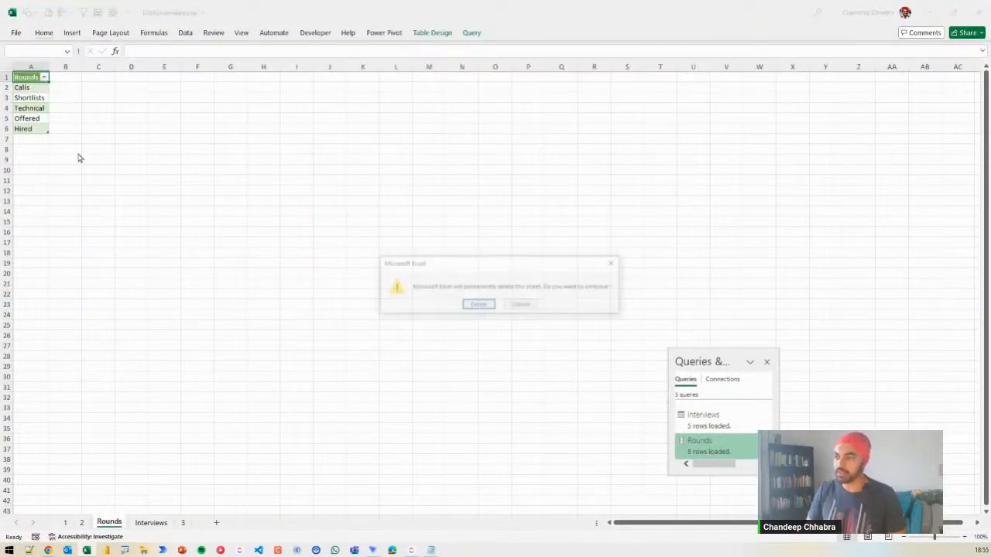
key("Return")
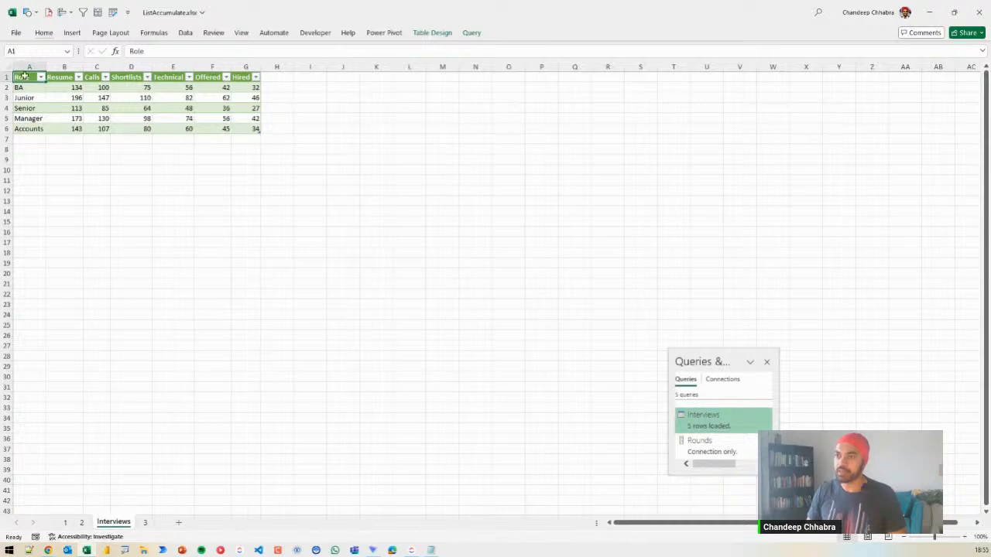
Copy the whole Interviews results table, A1:G6, and paste it at cell E10 on sheet 3
left_click_drag(24, 75, 248, 129)
key("ctrl+c")
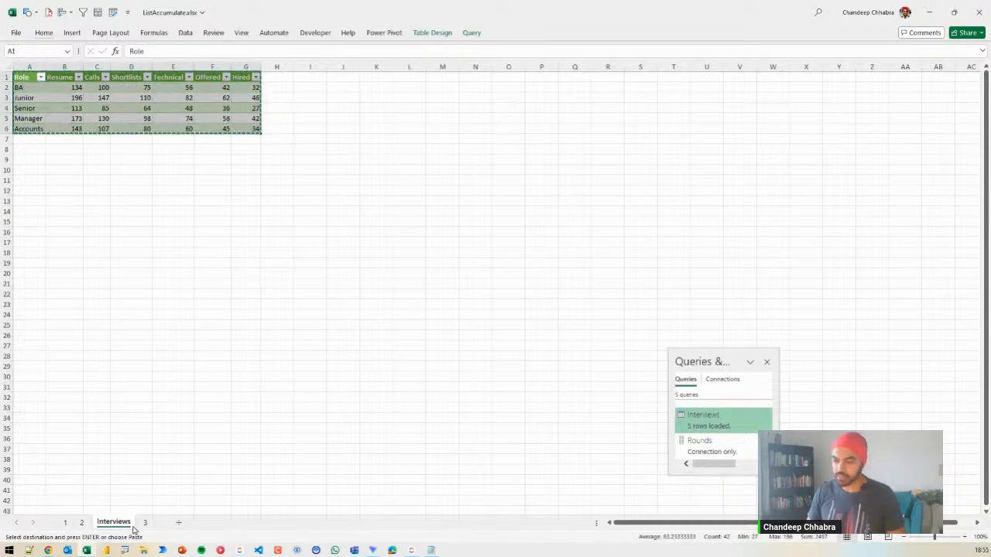
left_click(144, 522)
left_click(318, 328)
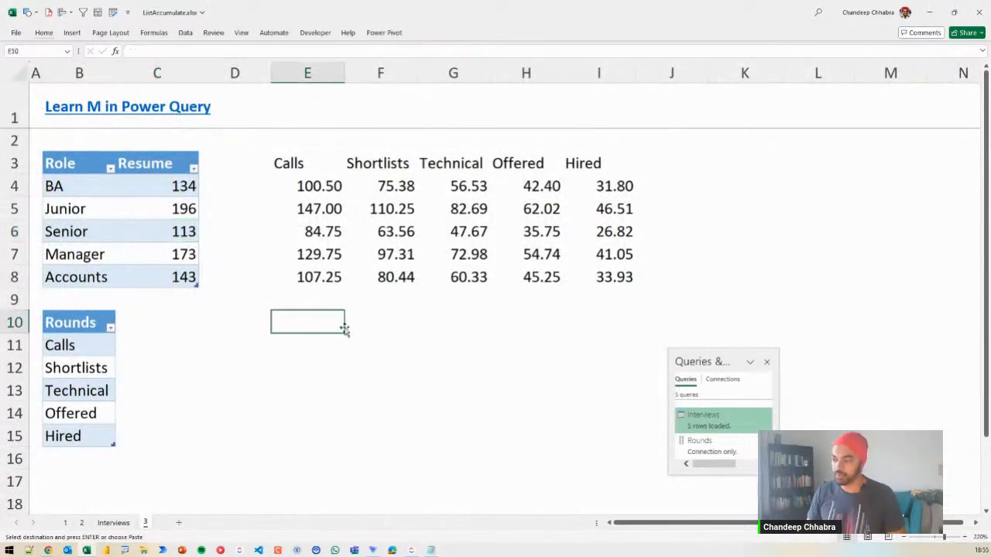
key("Return")
scroll(403, 409, "down", 2, "ctrl")
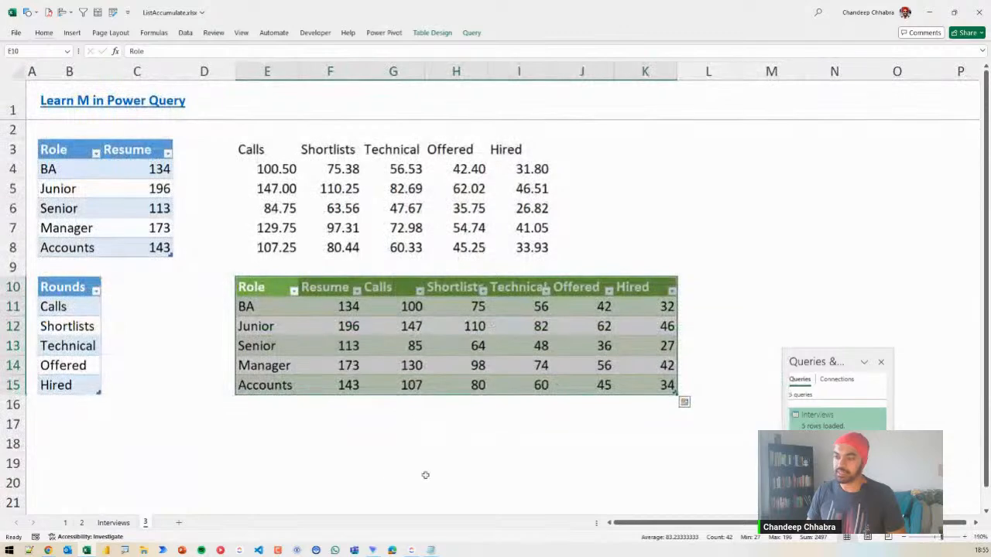
left_click(353, 483)
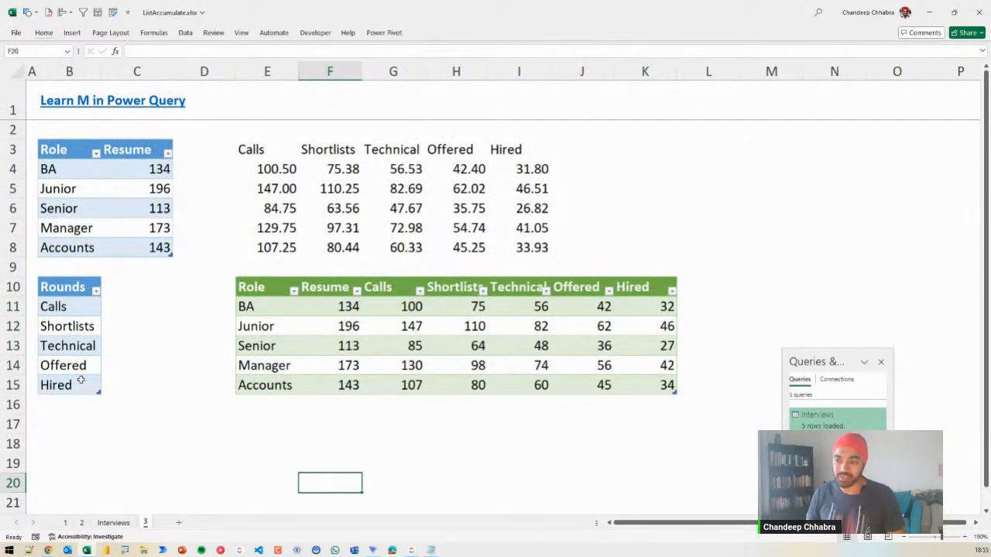
Replace the Calls entry in cell B11 of the Rounds table with Contact
scroll(81, 380, "up", 2, "ctrl")
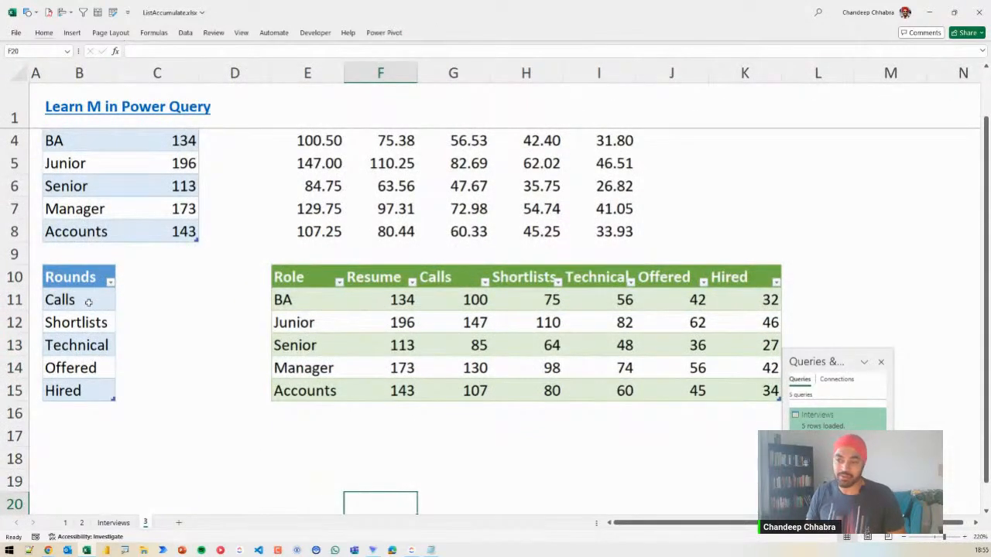
left_click(87, 305)
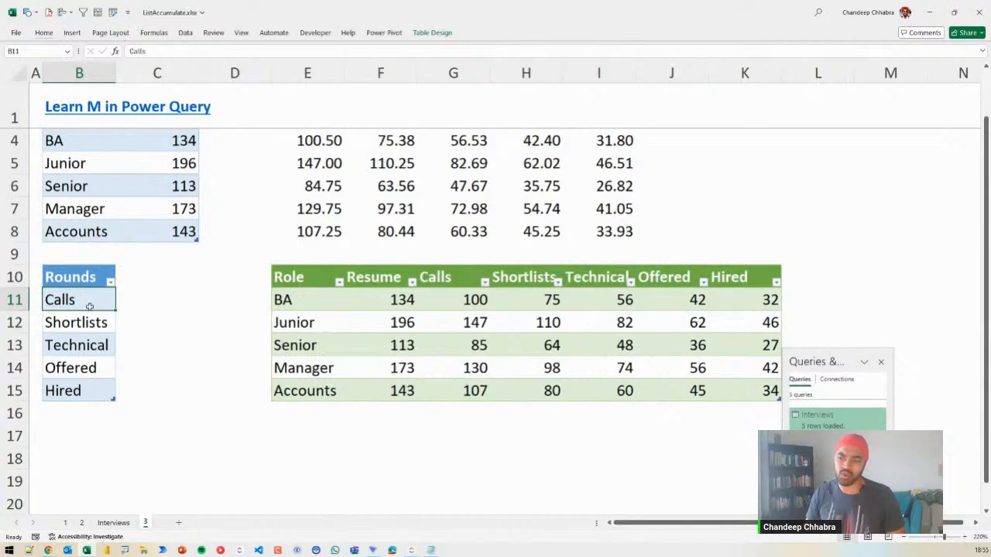
type("C")
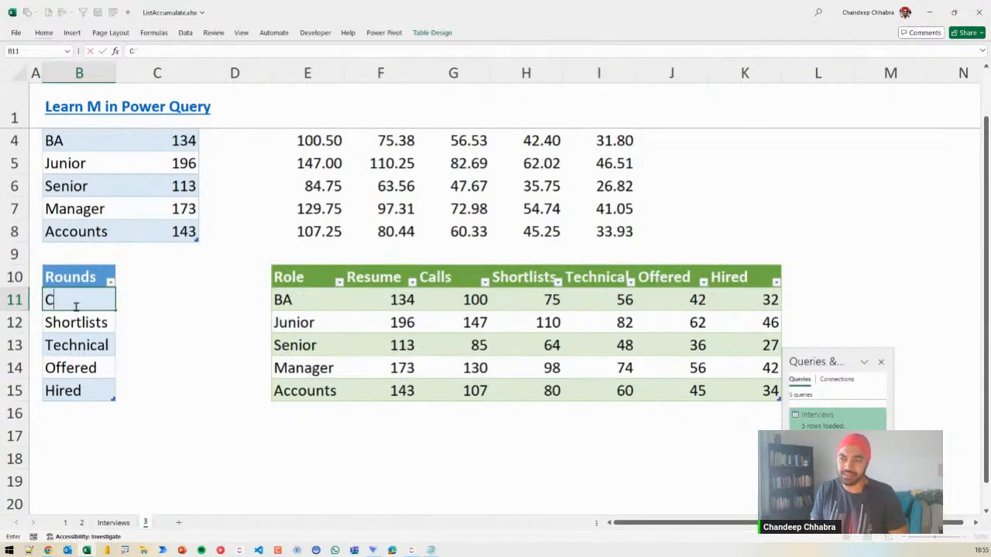
type("Ontac")
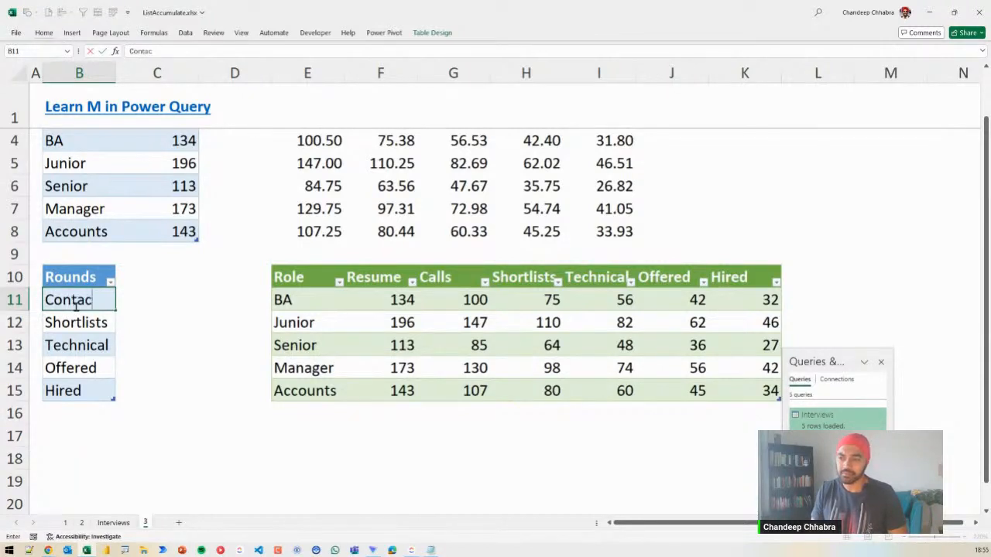
type("t")
key("Return")
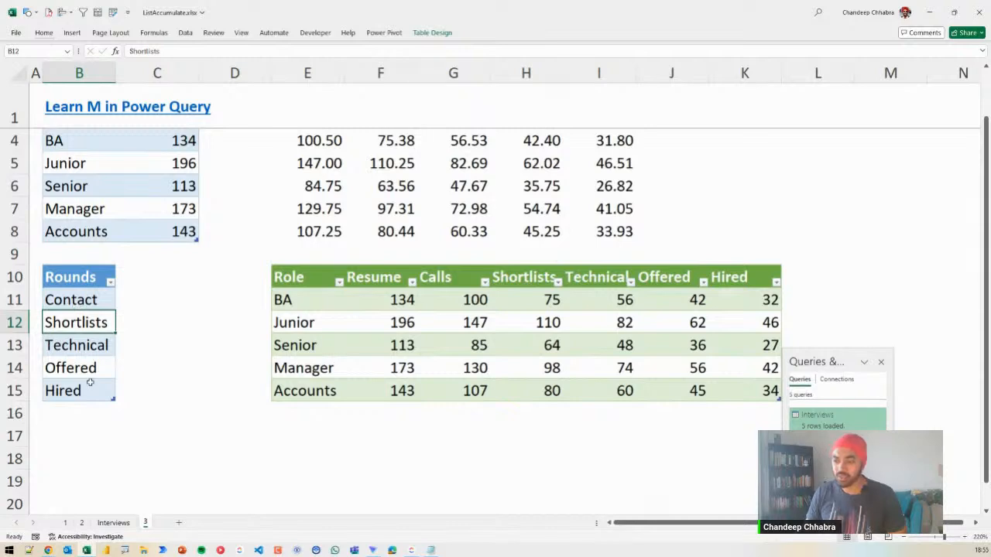
Insert a new entry, CEO Interview, directly above Hired in the Rounds table
left_click(88, 395)
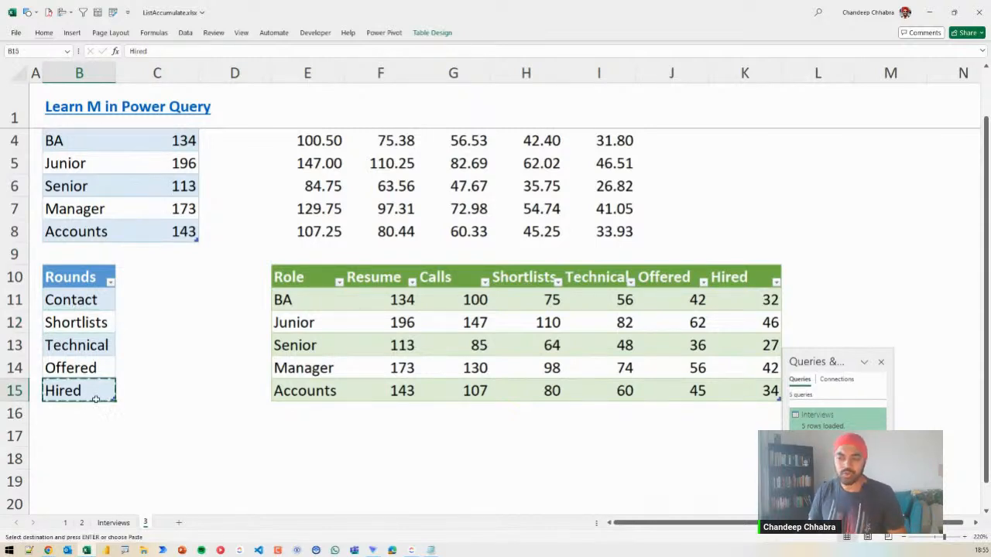
key("ctrl+shift+plus")
type("CEO")
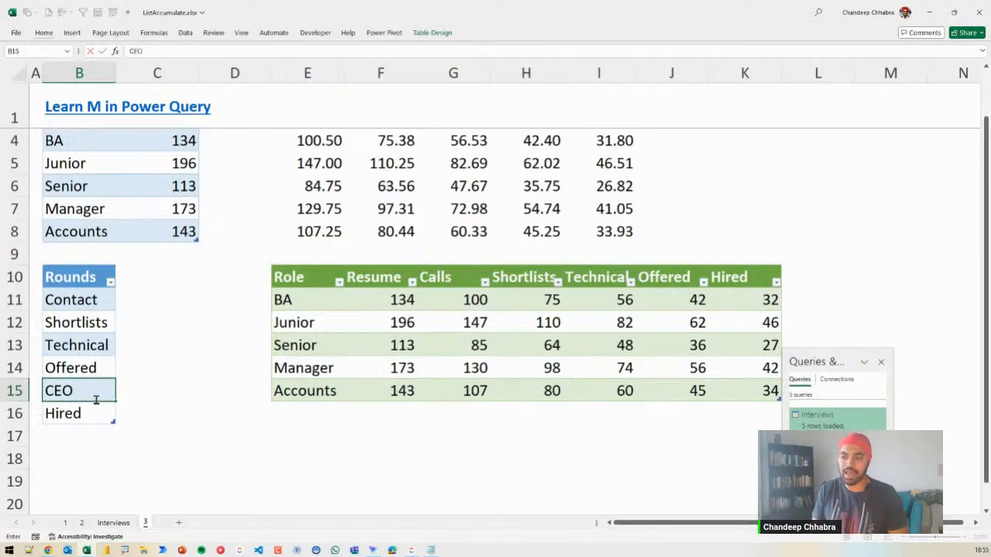
type(" Interview")
key("Return")
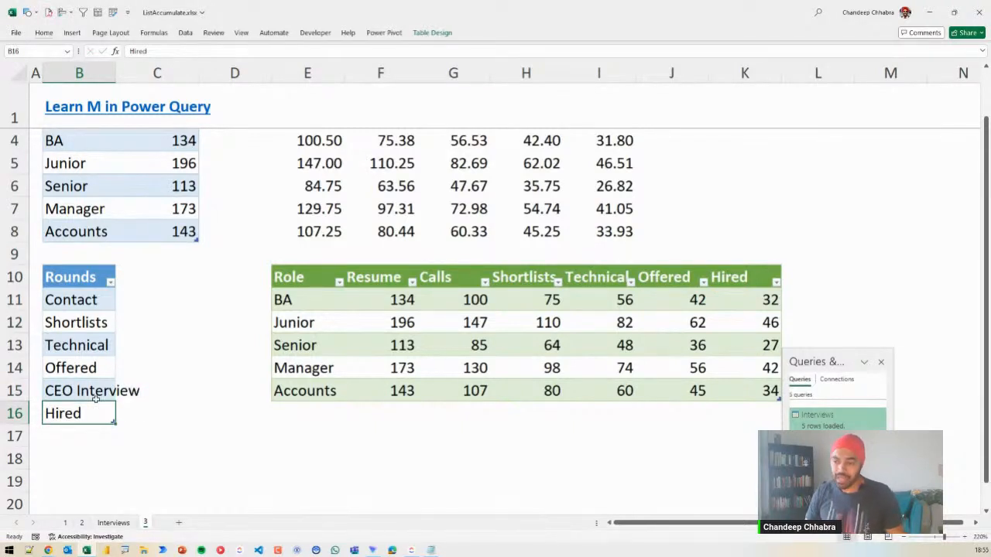
Move the queries pane clear of the results table and refresh that table with the edited rounds list
left_click_drag(840, 361, 629, 363)
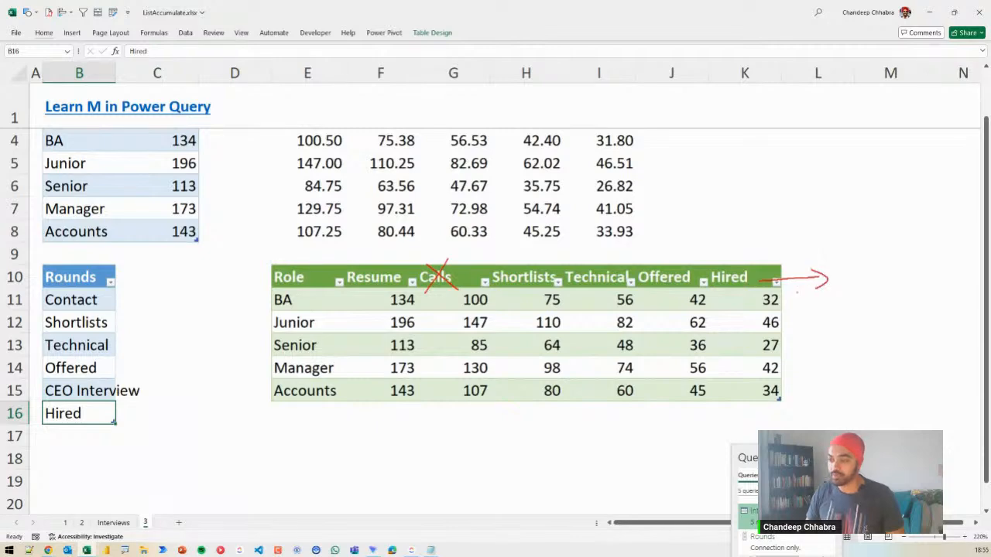
right_click(393, 327)
left_click(424, 292)
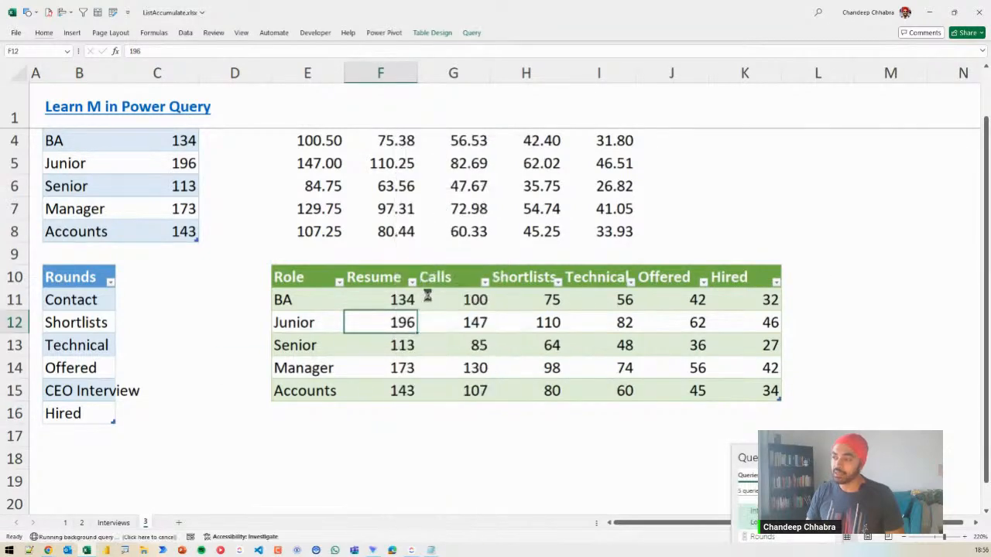
scroll(424, 311, "down", 2)
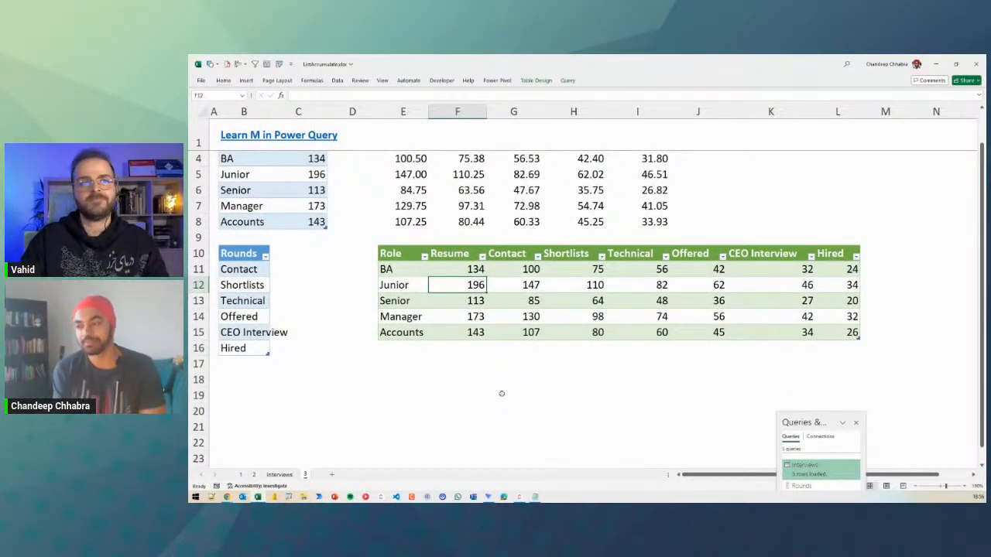
left_click(508, 392)
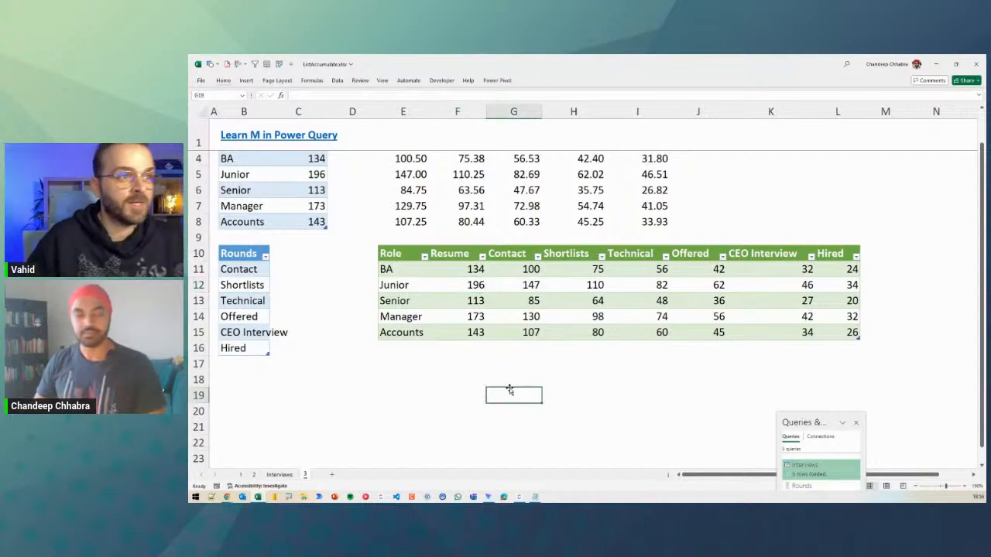